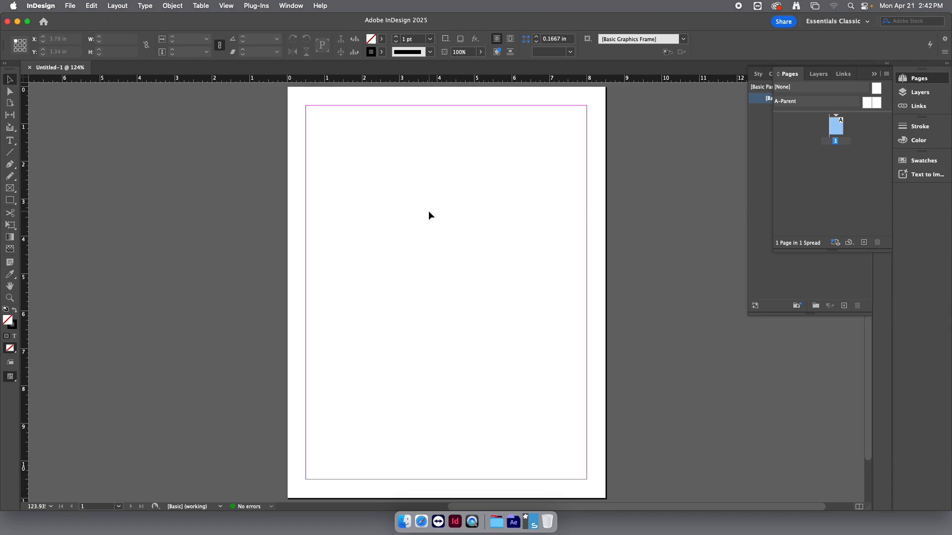
Undock the Pages group and the Paragraph Styles group so that both float over the document area.
click(789, 271)
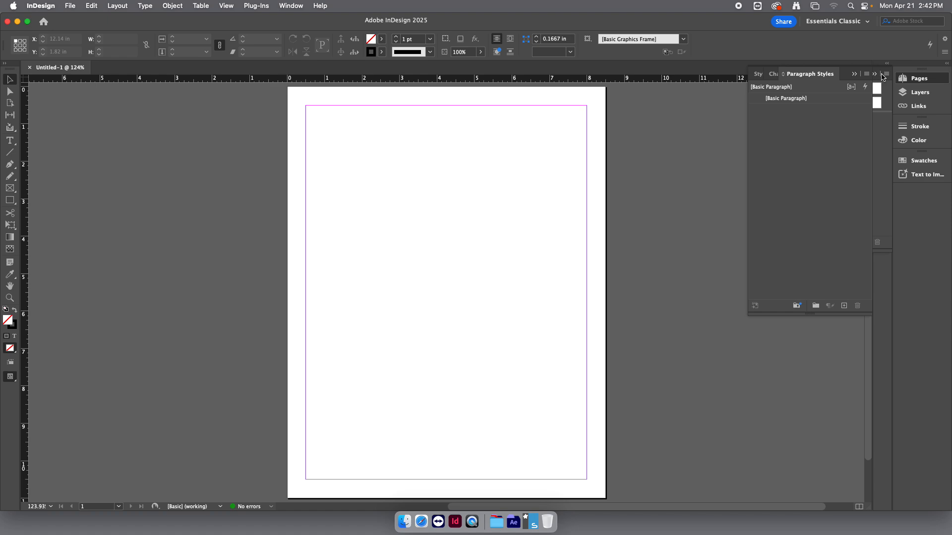
click(878, 201)
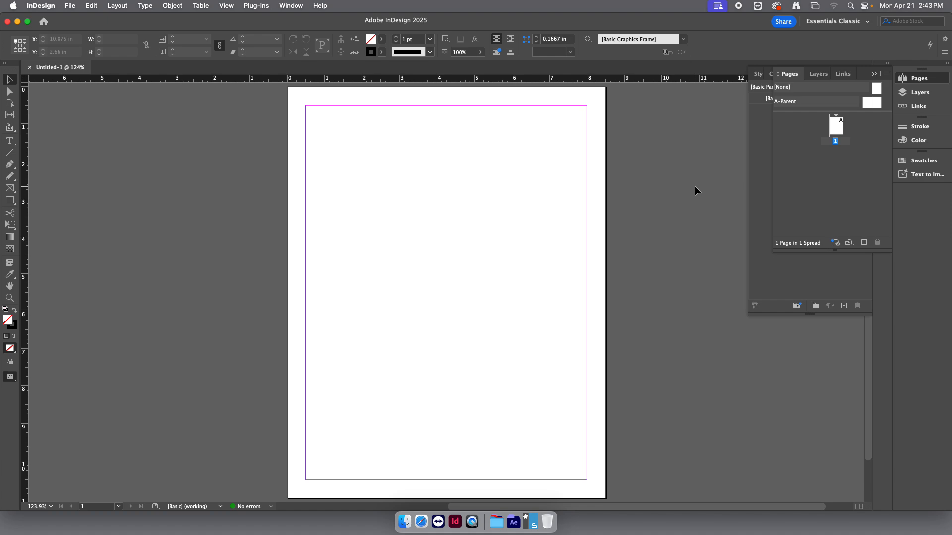
drag(868, 74, 600, 122)
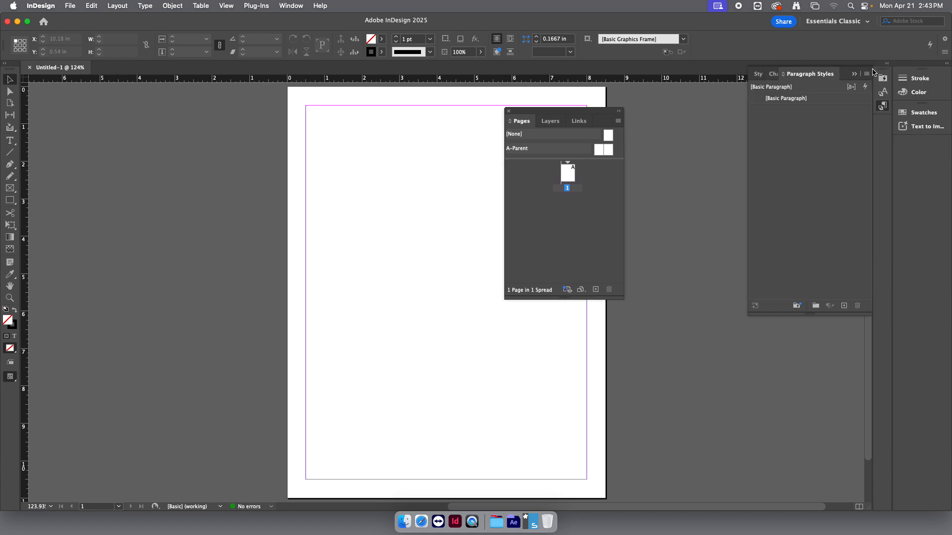
drag(872, 74, 230, 93)
Split off Style Packs and regroup it with Paragraph Styles and Character Styles in one floating group, with Character Styles last.
click(194, 117)
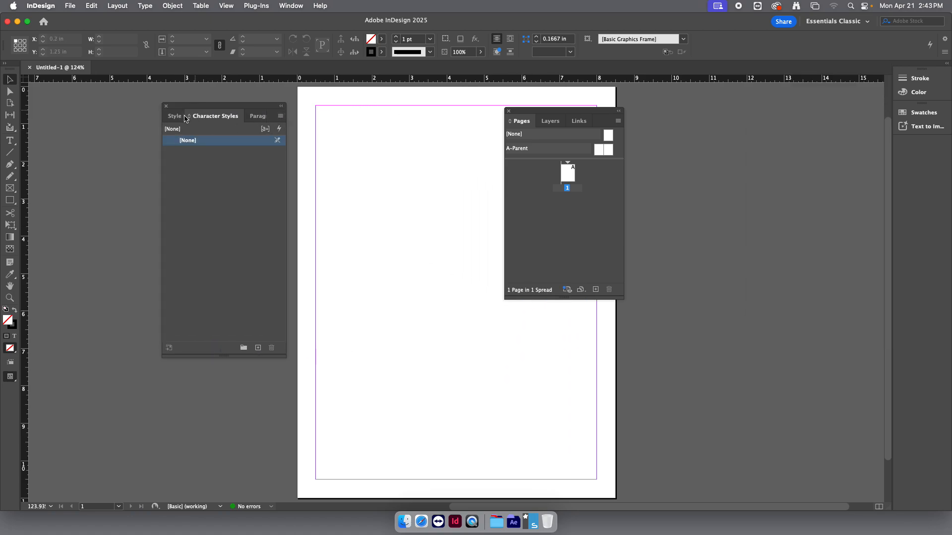
click(175, 116)
drag(183, 117, 101, 179)
drag(237, 116, 141, 181)
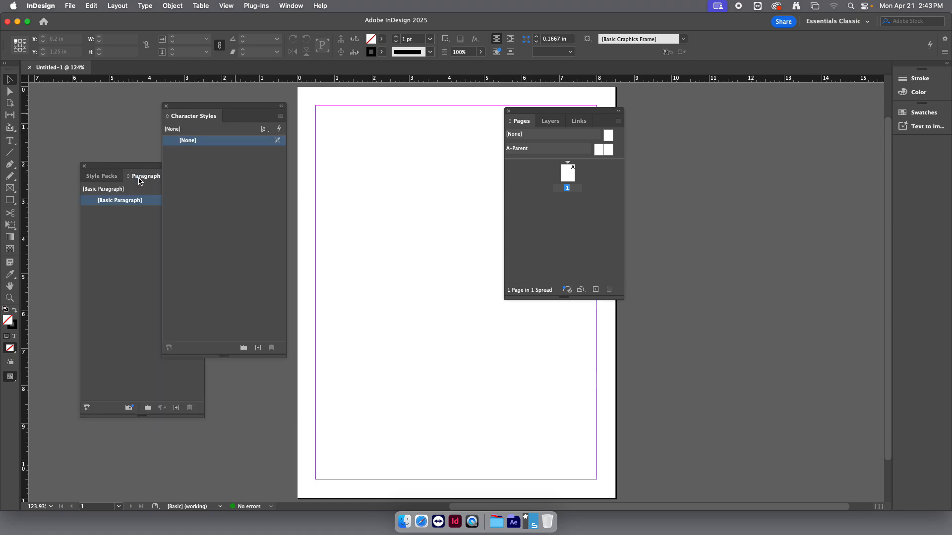
drag(184, 124, 159, 125)
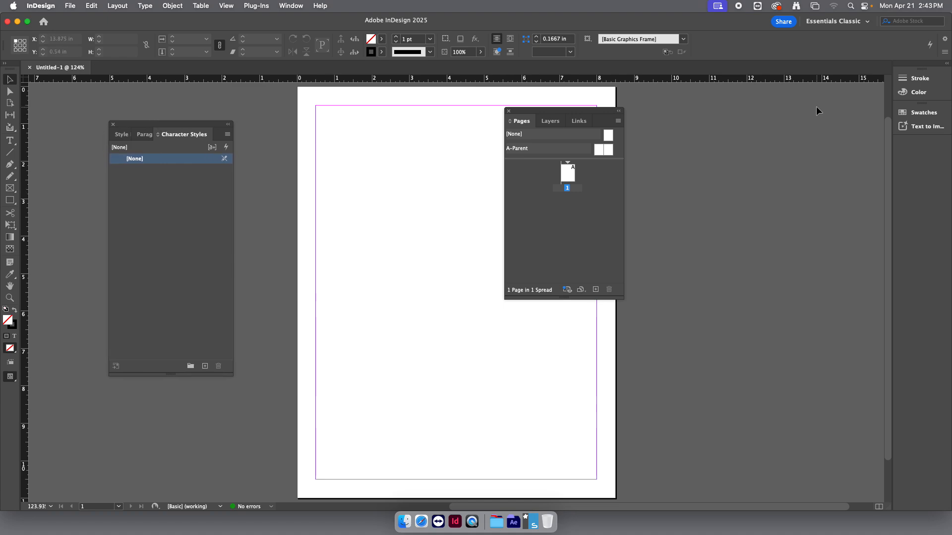
Check the available workspaces without switching, and reposition the floating Pages group over the page.
click(848, 22)
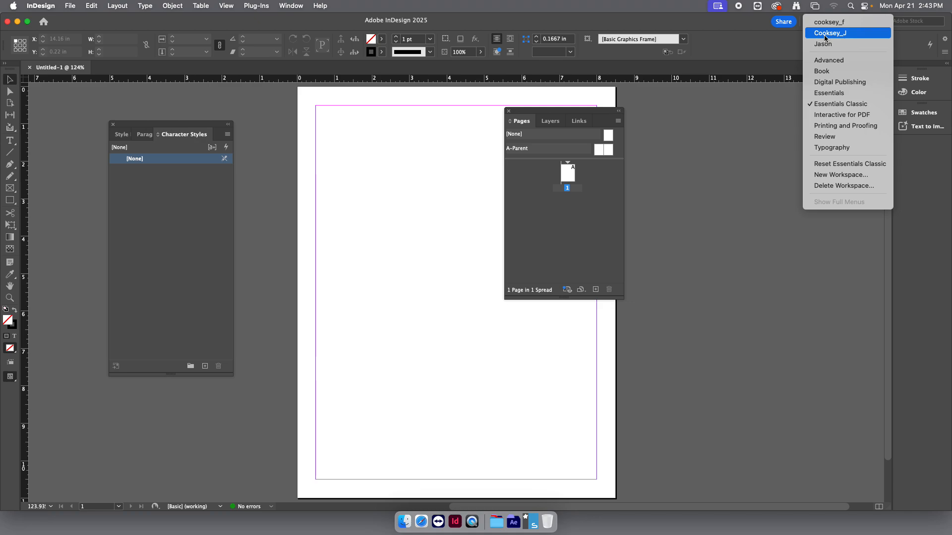
click(797, 46)
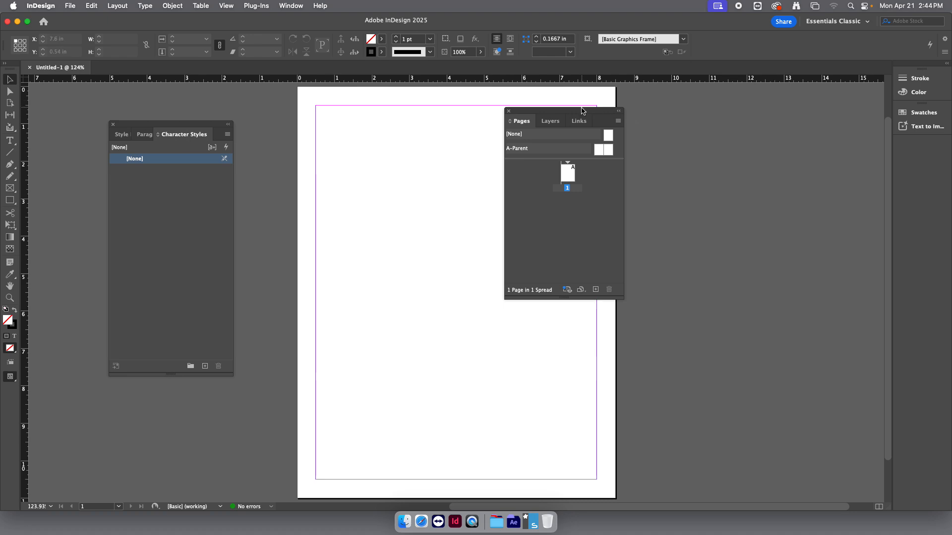
drag(584, 113, 629, 128)
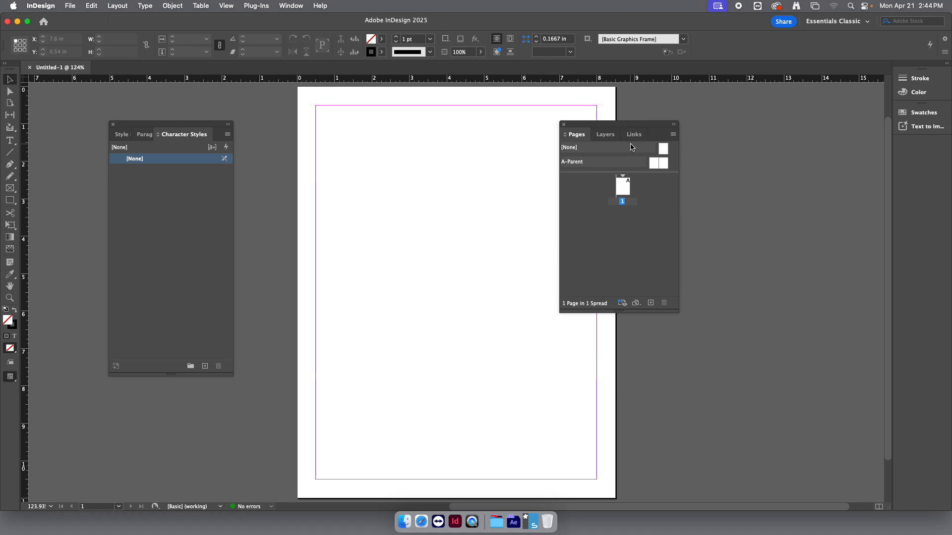
drag(624, 128, 548, 131)
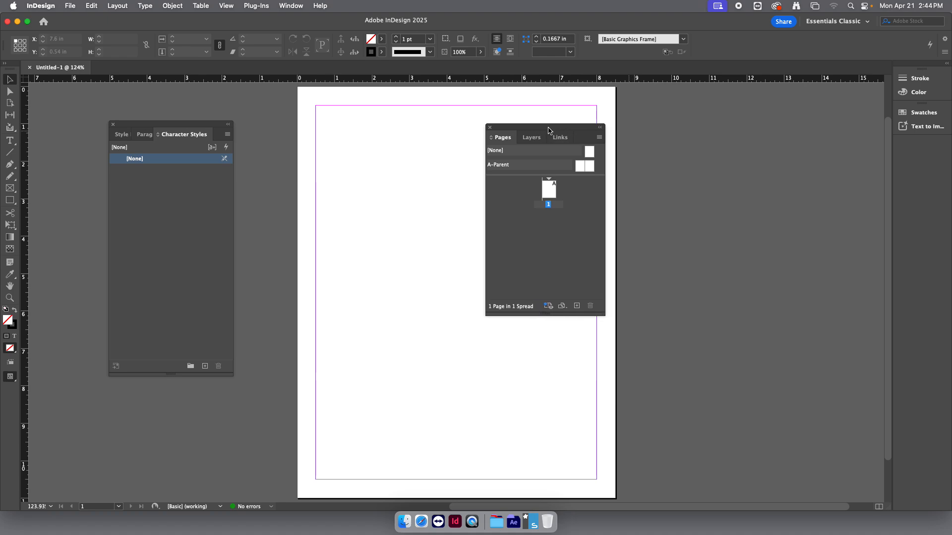
Toggle the toolbox repeatedly between two-column and single-column layout, ending with a single column.
click(6, 65)
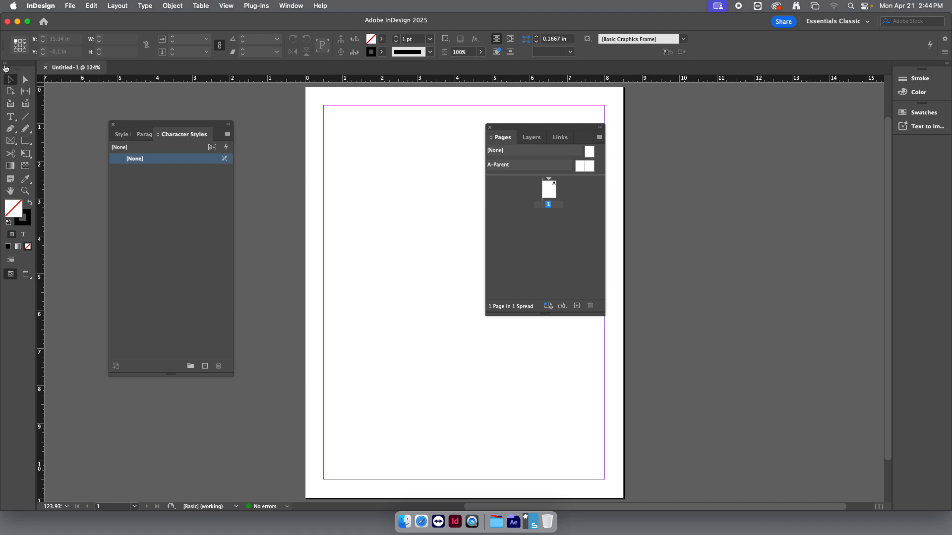
click(6, 65)
click(6, 65)
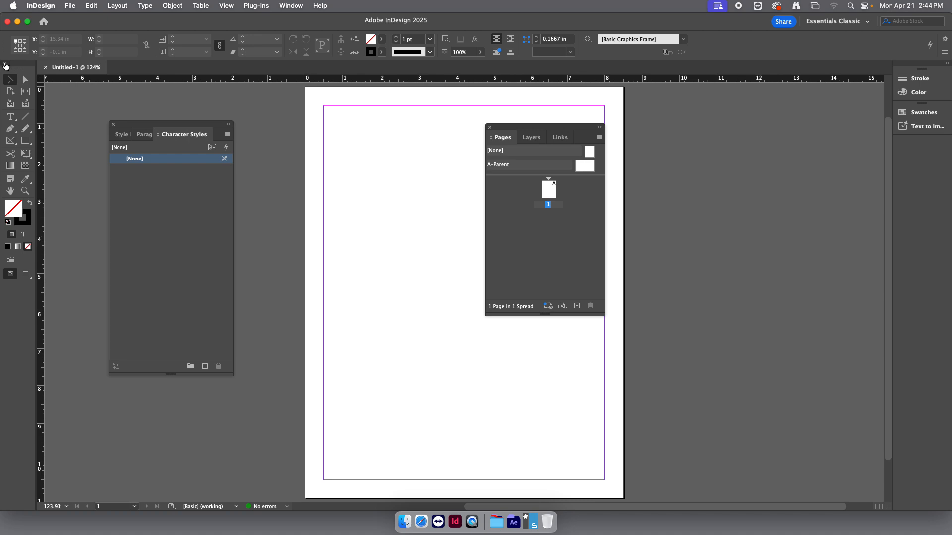
click(5, 64)
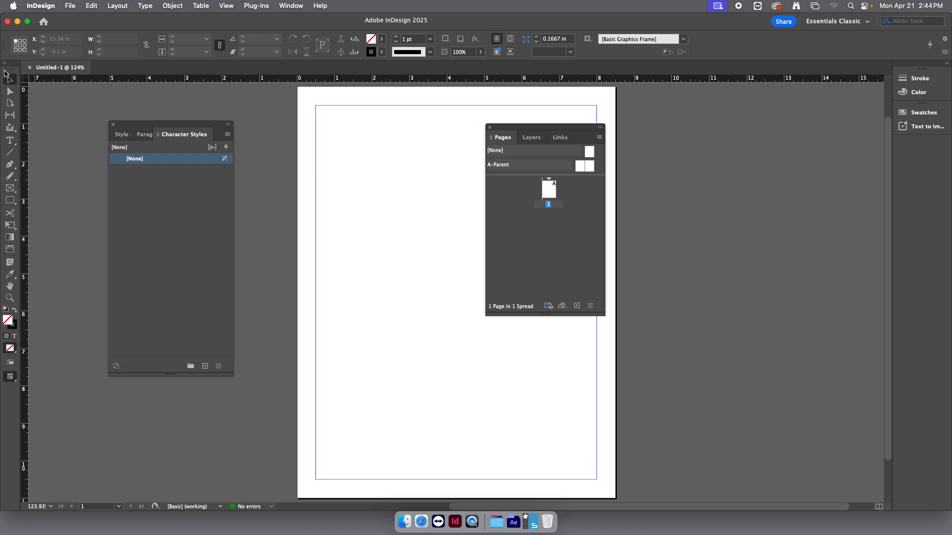
click(5, 64)
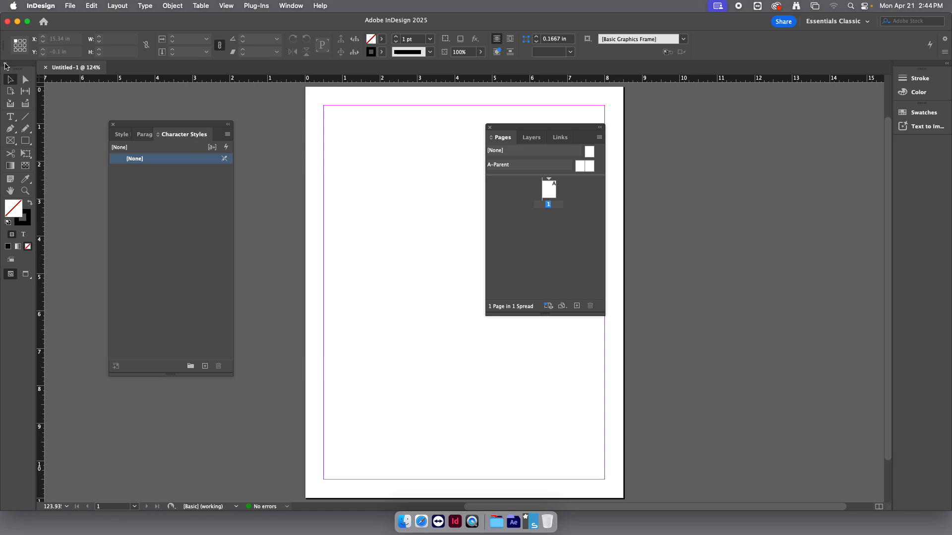
click(5, 65)
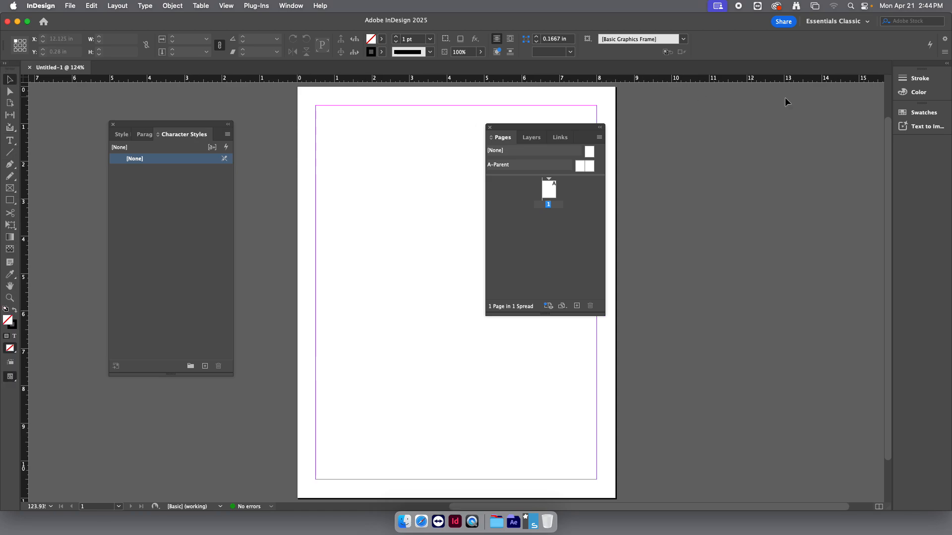
Expand the dock holding Color and Swatches, and dock the floating Pages group beside it as a separate column.
click(947, 64)
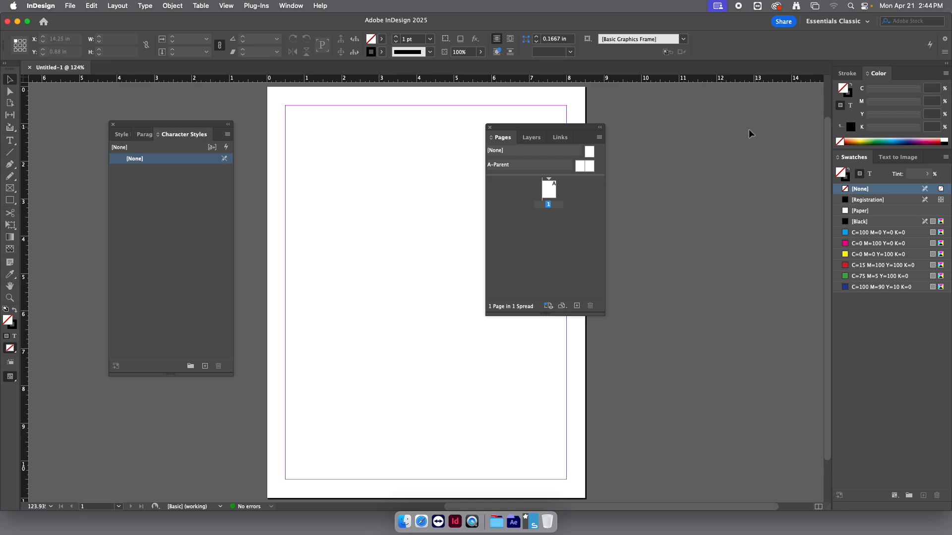
drag(518, 129, 647, 158)
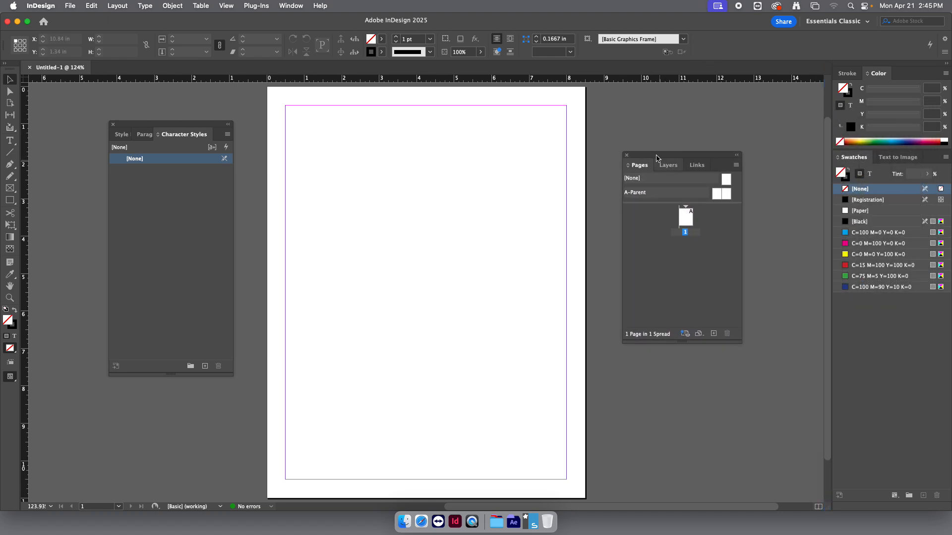
drag(651, 159, 829, 126)
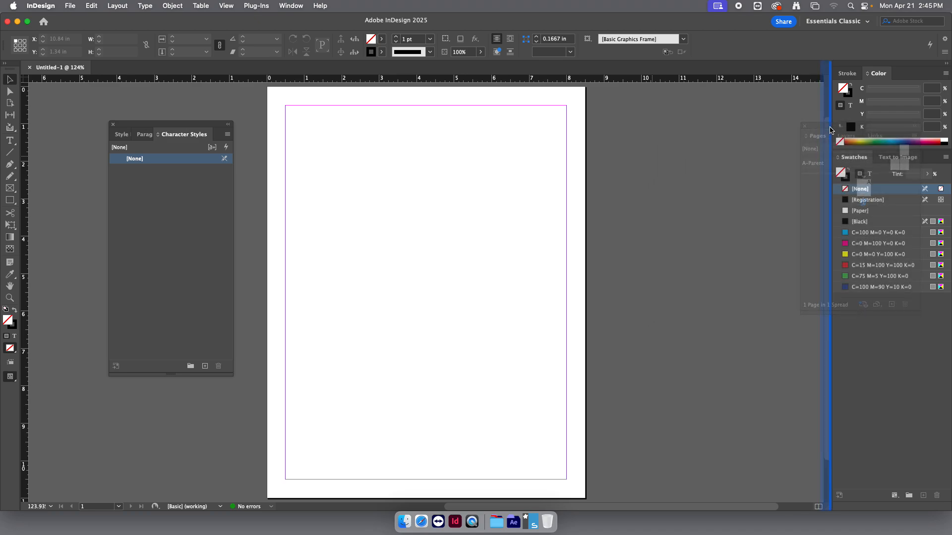
mouse_move(831, 130)
mouse_down()
mouse_move(700, 143)
mouse_move(829, 136)
mouse_up()
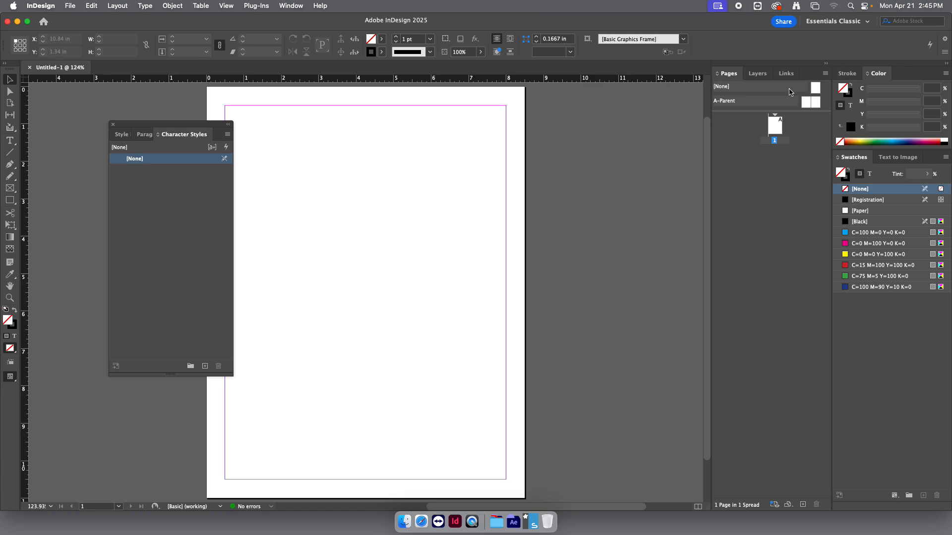
Collapse and re-expand the Pages column, and do the same with the Color and Swatches column.
click(825, 64)
click(826, 63)
click(946, 63)
click(946, 63)
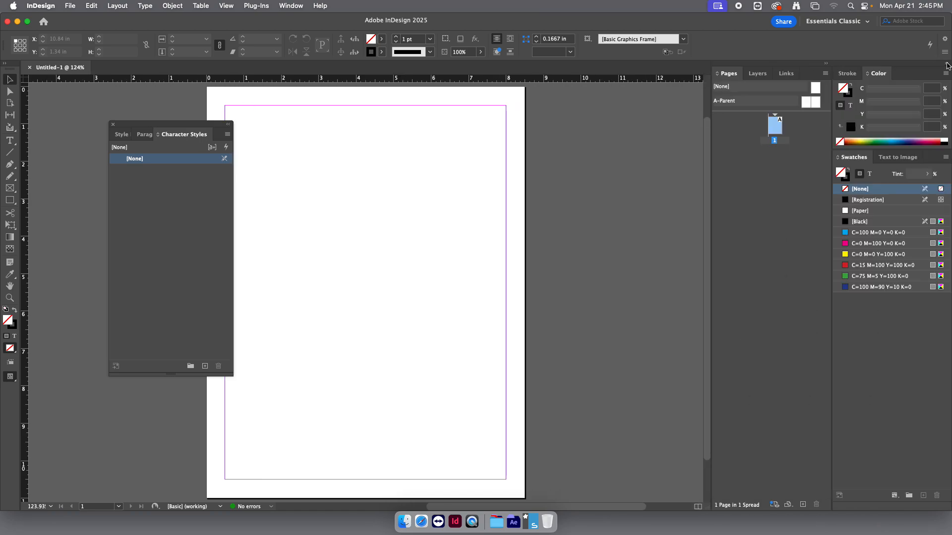
Dock the floating styles group below the Pages group and collapse that column to labelled icons.
drag(137, 131, 736, 515)
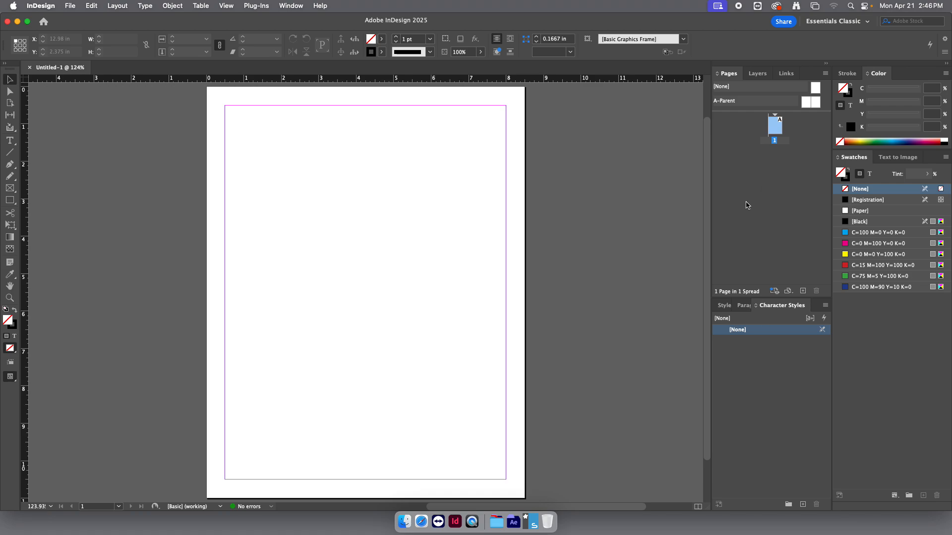
click(826, 64)
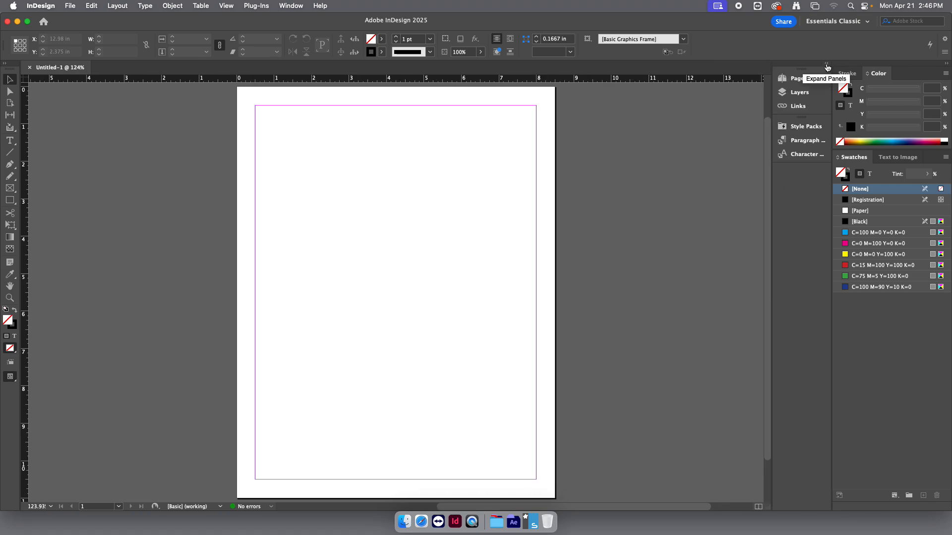
click(826, 64)
click(825, 65)
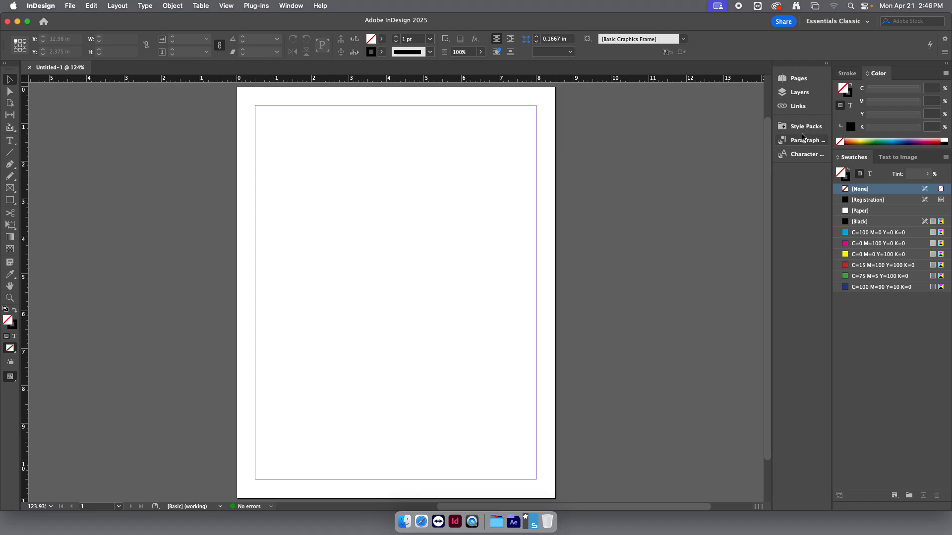
Open and close each collapsed panel in turn: Character Styles, Paragraph Styles, Style Packs, Links, Layers and Pages.
click(803, 155)
click(804, 155)
click(805, 141)
click(806, 141)
click(801, 129)
click(801, 130)
click(803, 107)
click(804, 107)
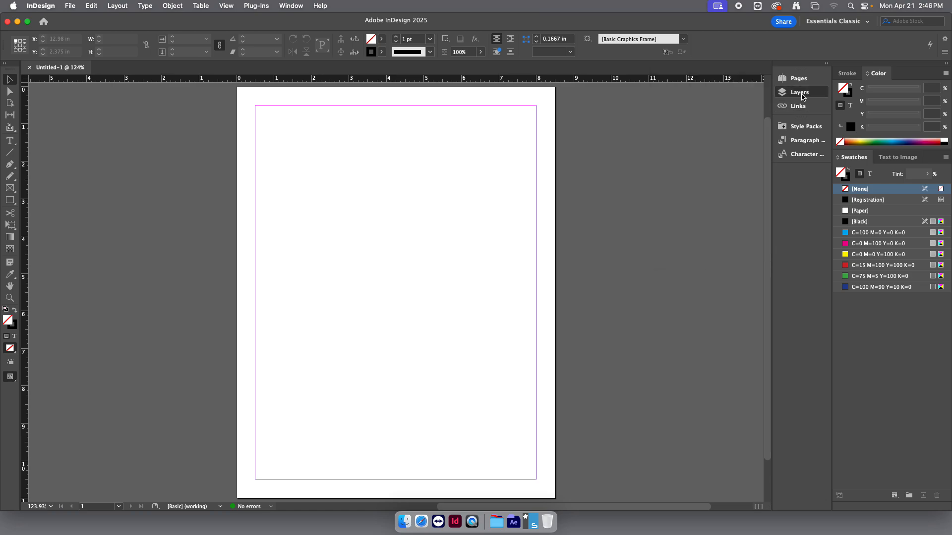
click(799, 92)
click(799, 92)
click(799, 81)
click(799, 80)
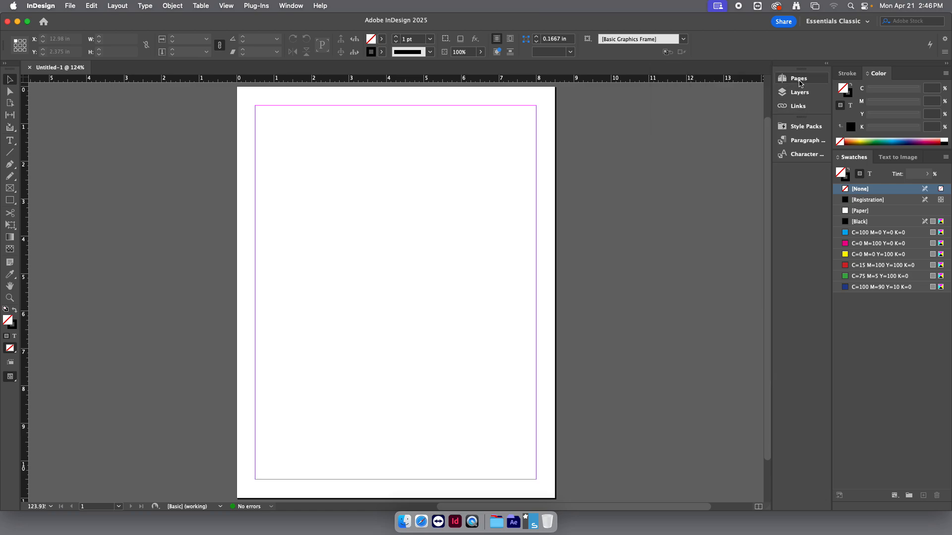
Expand and re-collapse the Pages and styles column, and hide and restore all panels together.
click(826, 63)
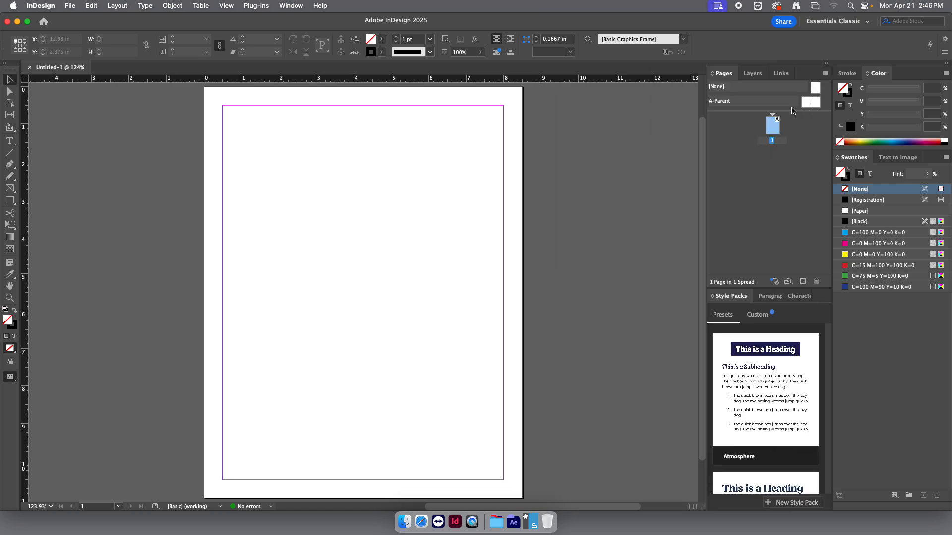
click(826, 64)
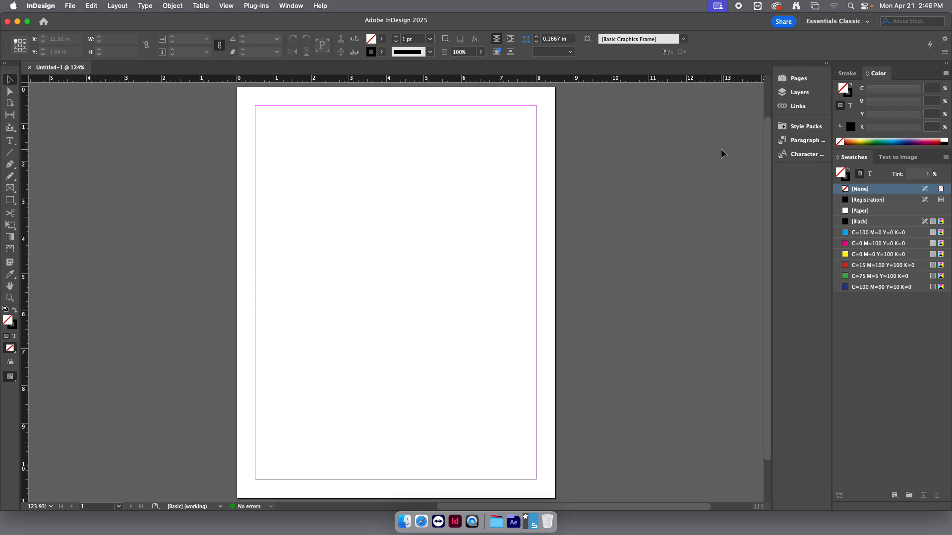
key(Tab)
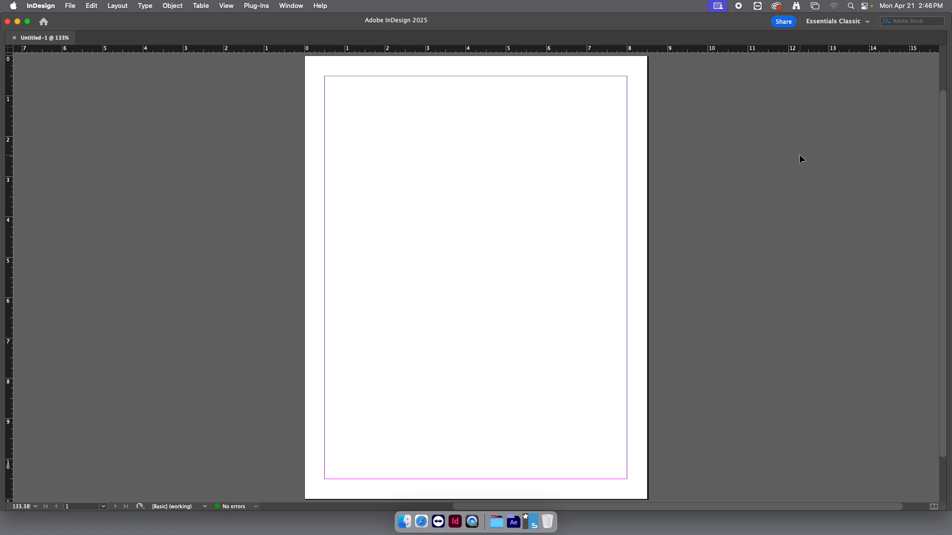
key(Tab)
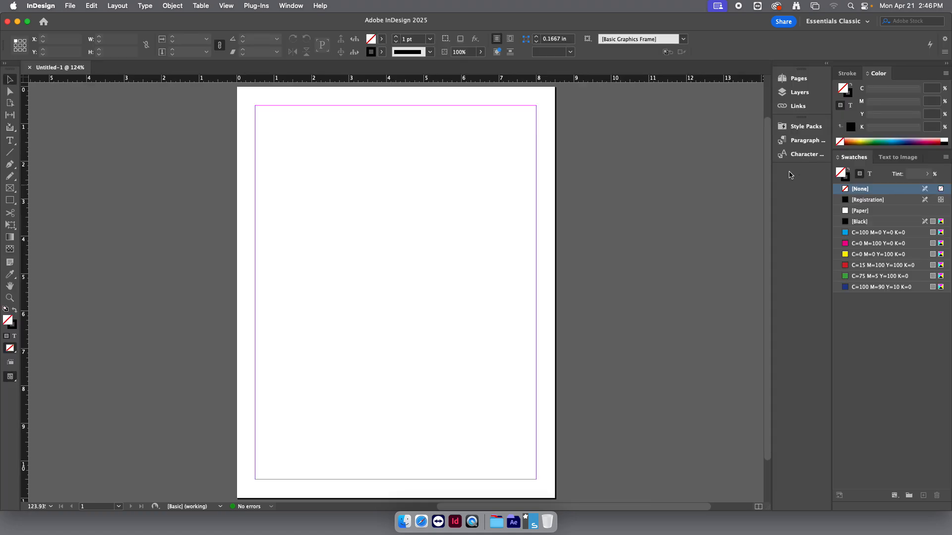
Expand the collapsed column and move the Pages, Layers and Links group into the other dock, above the Stroke and Color group.
click(825, 64)
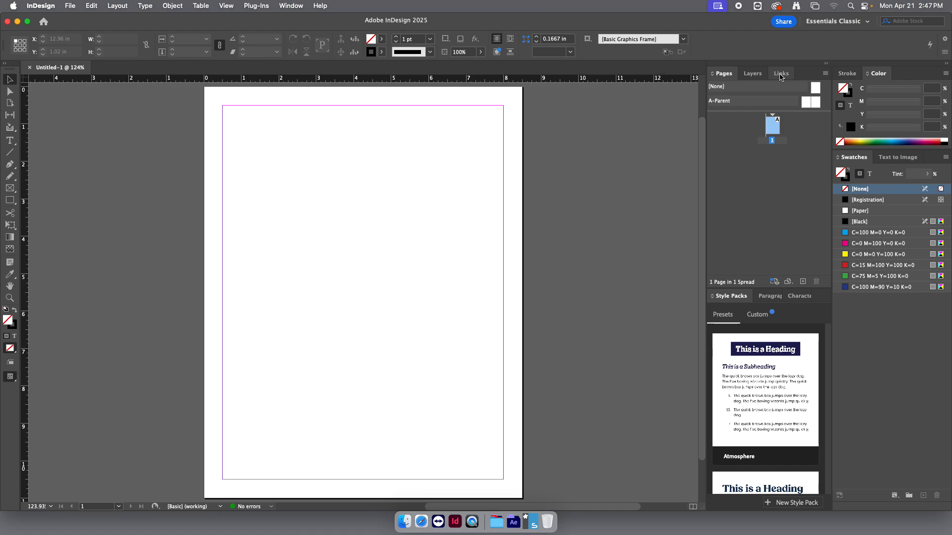
mouse_move(780, 75)
mouse_down()
mouse_move(578, 162)
mouse_move(772, 78)
mouse_up()
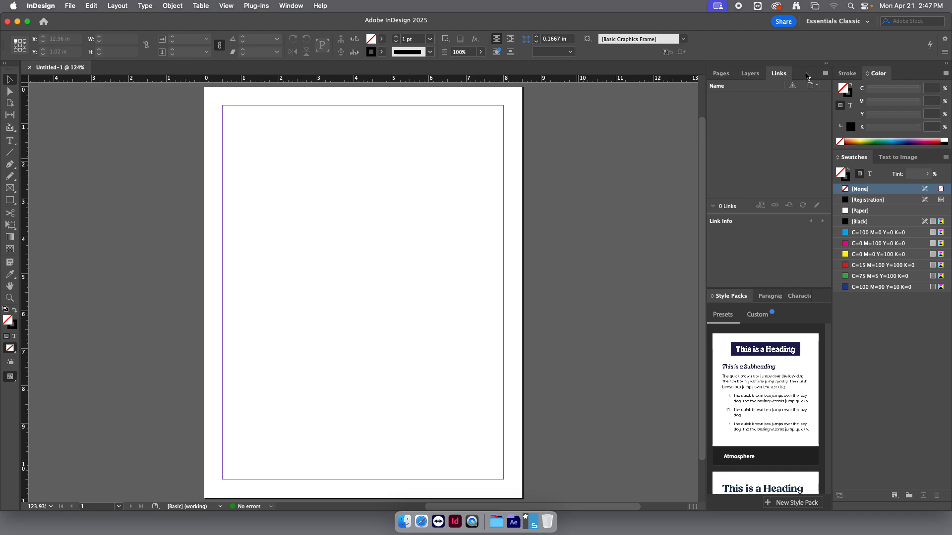
drag(808, 75, 928, 74)
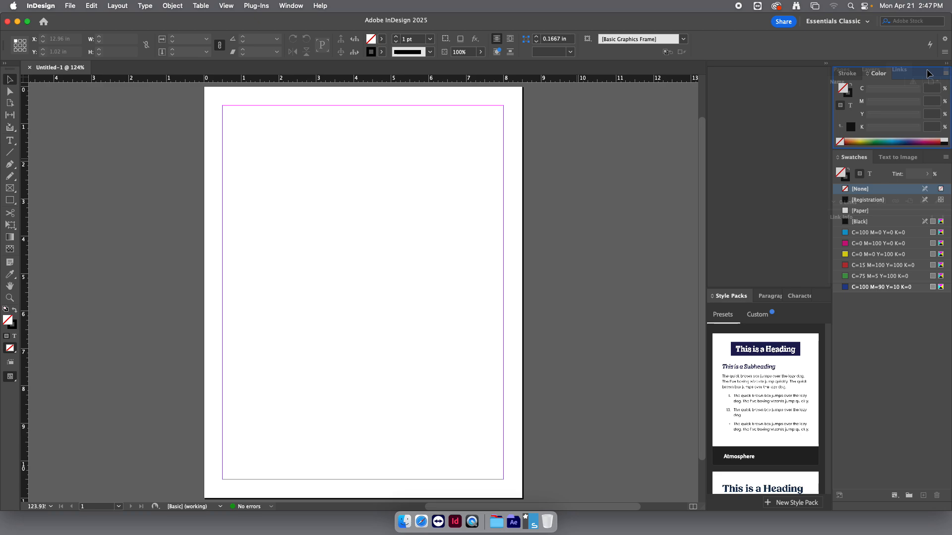
drag(927, 73, 927, 72)
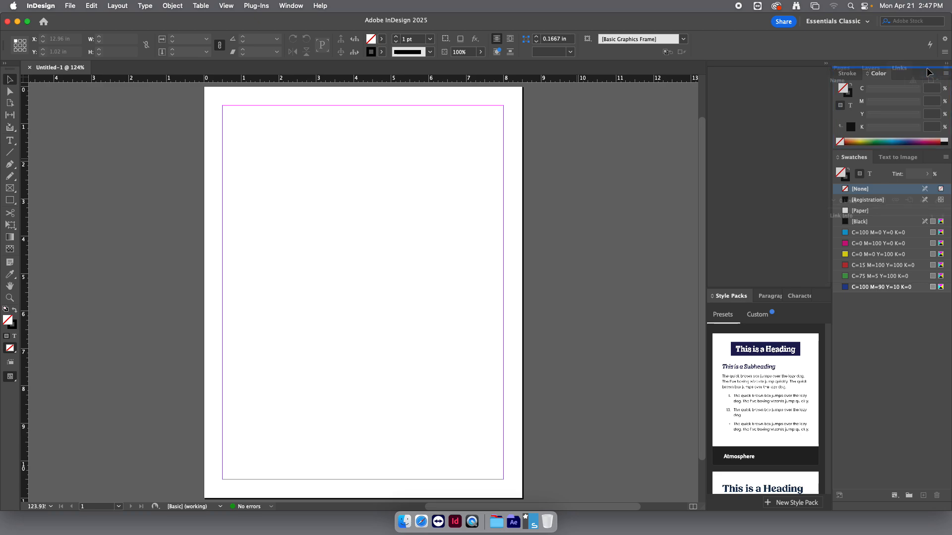
drag(927, 68, 927, 68)
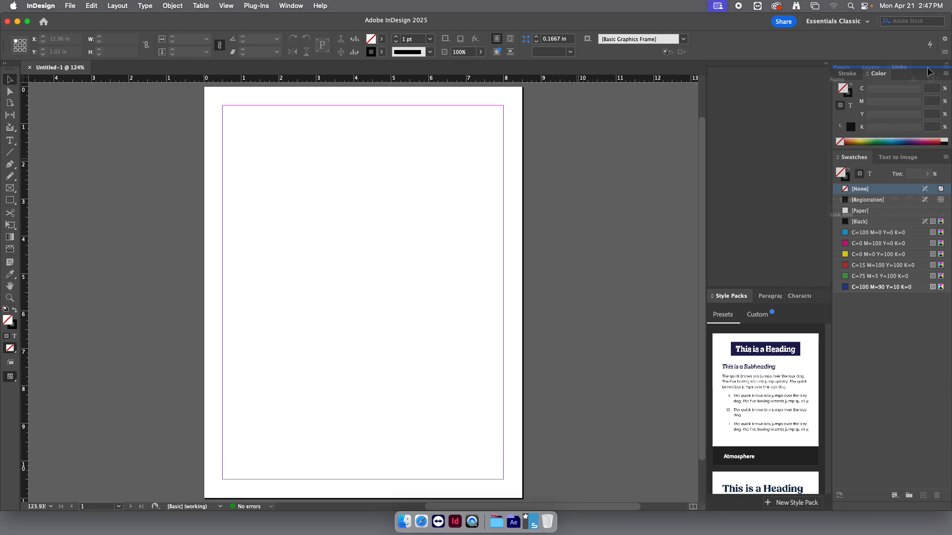
drag(928, 69, 929, 70)
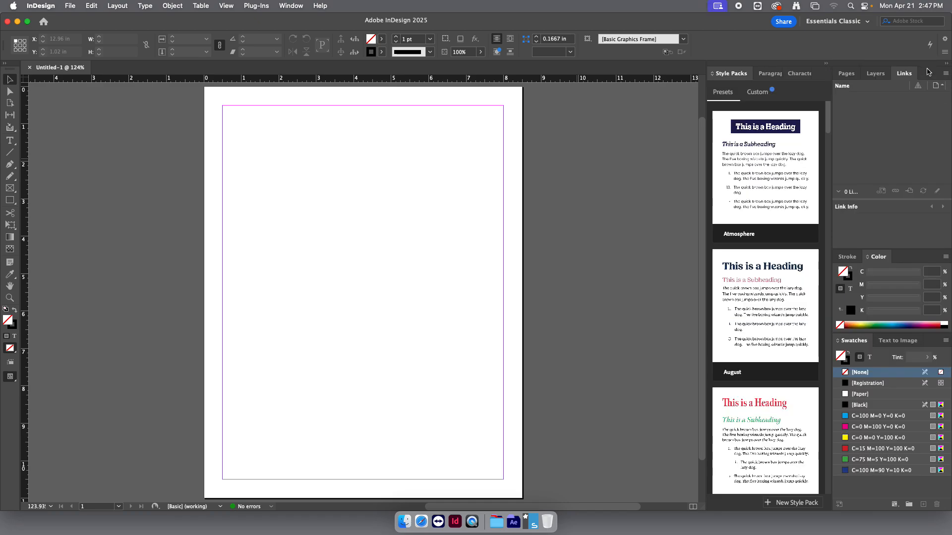
Collapse the styles column to labelled icons and bring the Pages, Swatches and Stroke panels to the front of their groups.
click(826, 64)
click(848, 73)
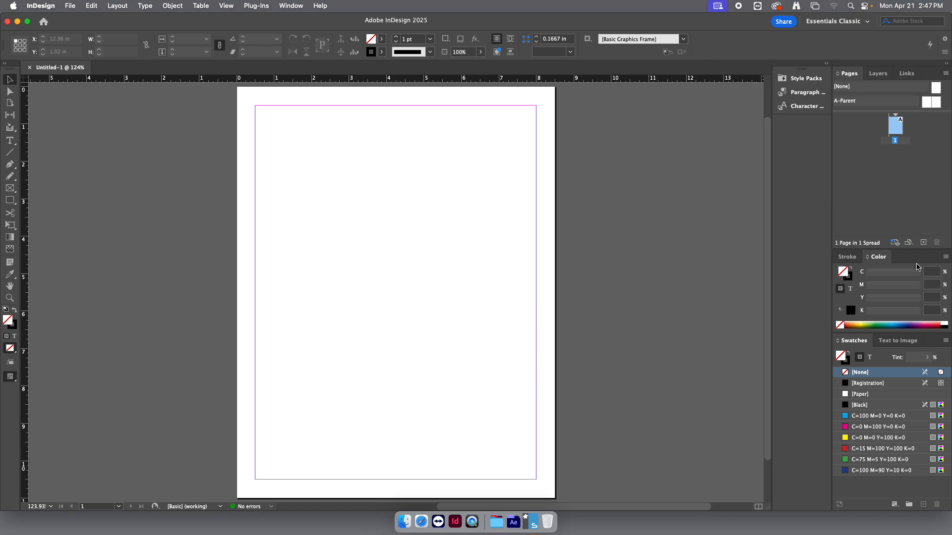
click(853, 258)
click(875, 258)
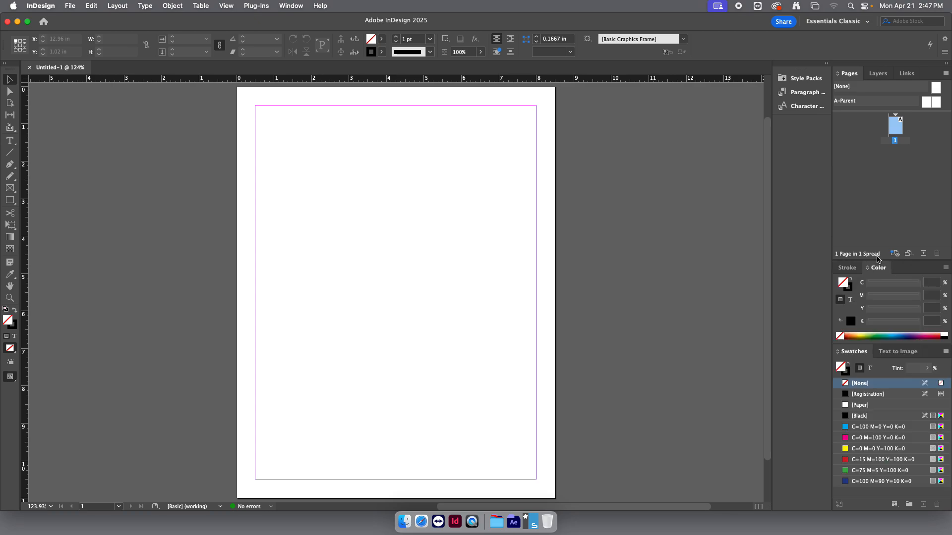
click(898, 351)
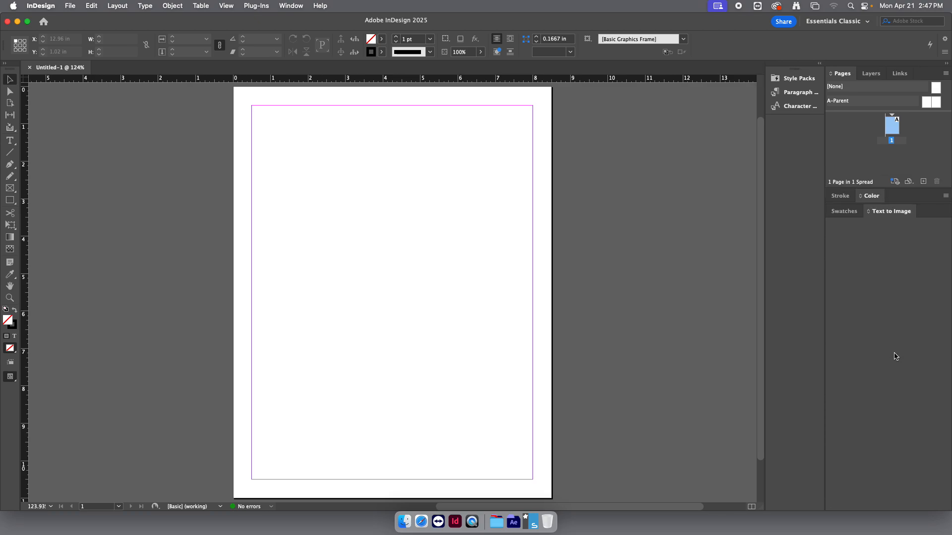
click(844, 211)
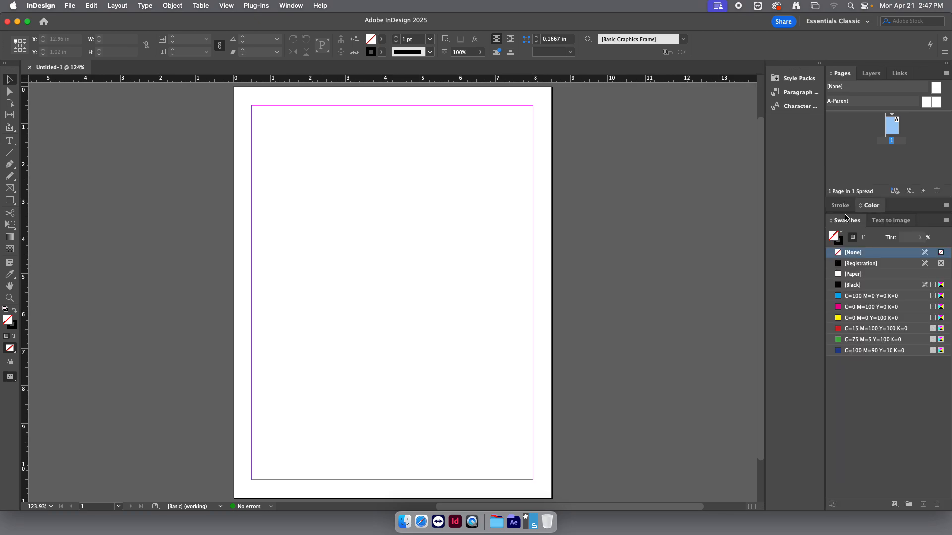
click(840, 205)
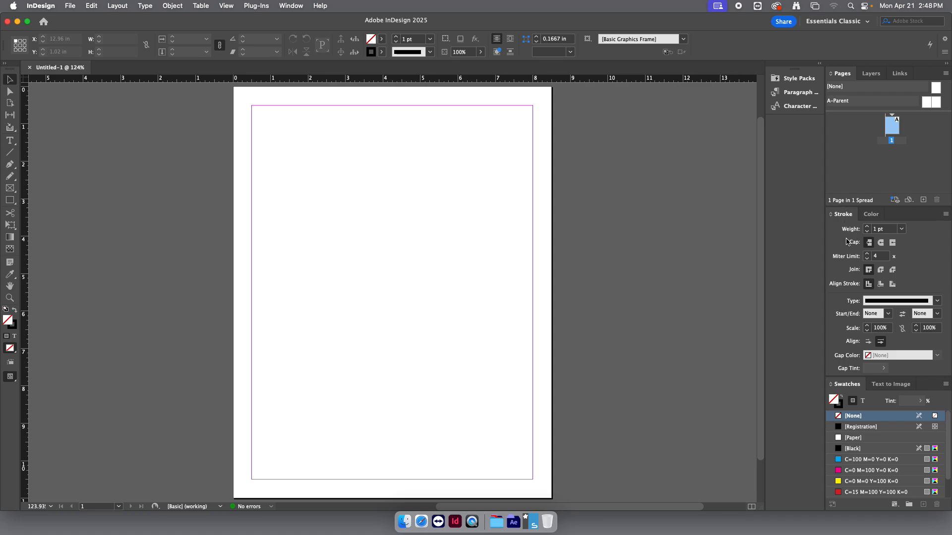
Expand the styles column, undock the Style Packs panel and dock it back as the last panel in its group.
click(820, 64)
click(761, 74)
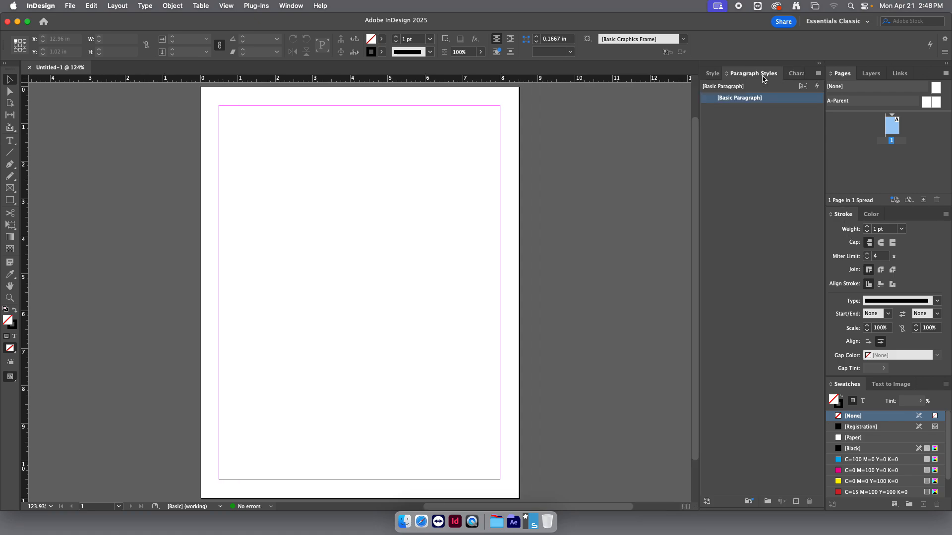
click(716, 75)
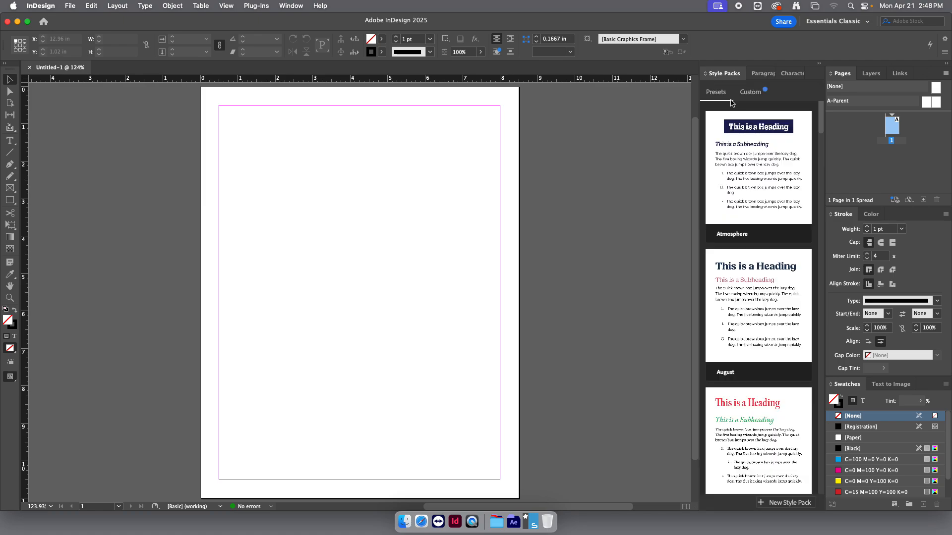
drag(720, 75, 558, 106)
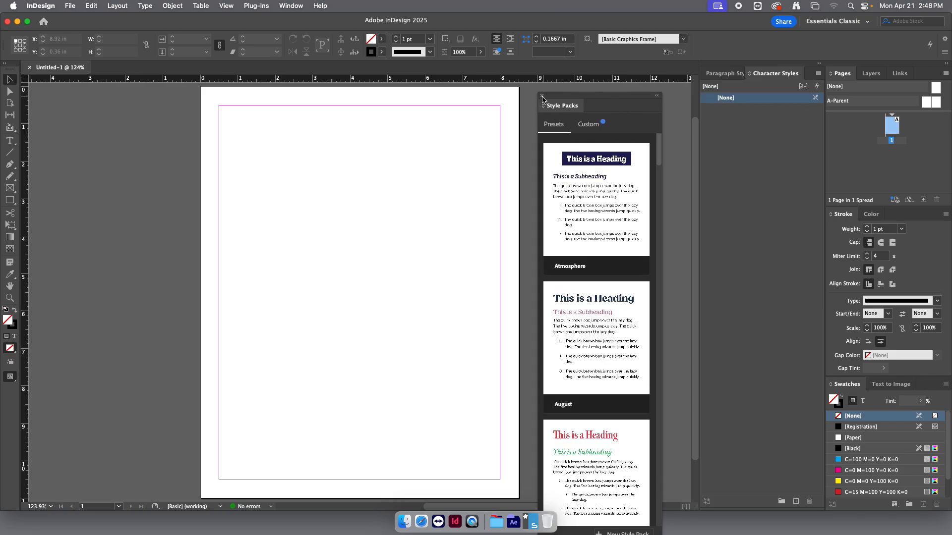
drag(581, 99, 802, 86)
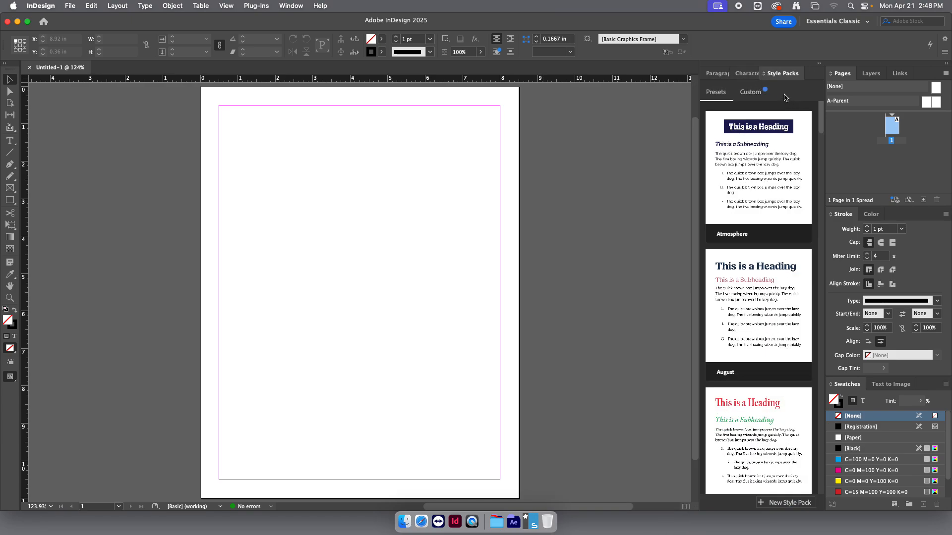
Close the Style Packs panel and view the remaining Paragraph Styles and Character Styles panels.
right_click(788, 76)
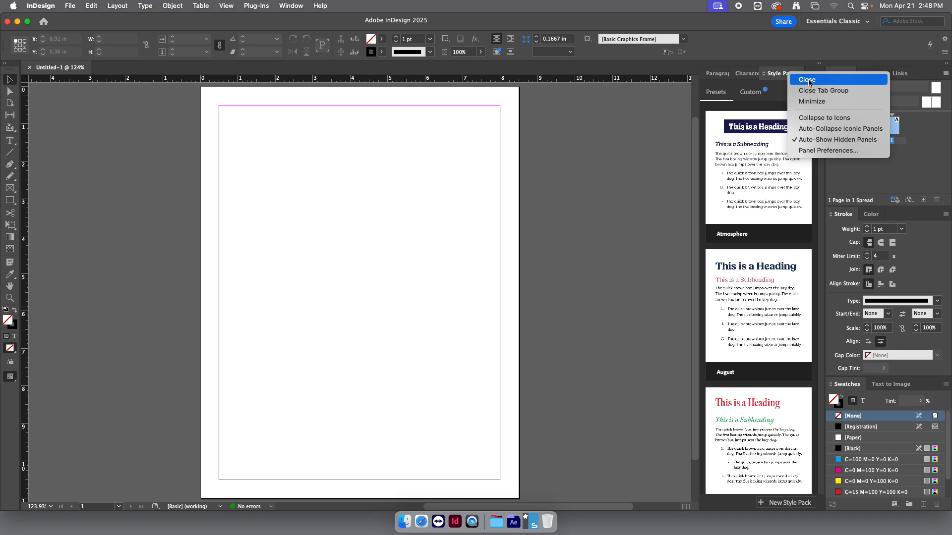
click(808, 81)
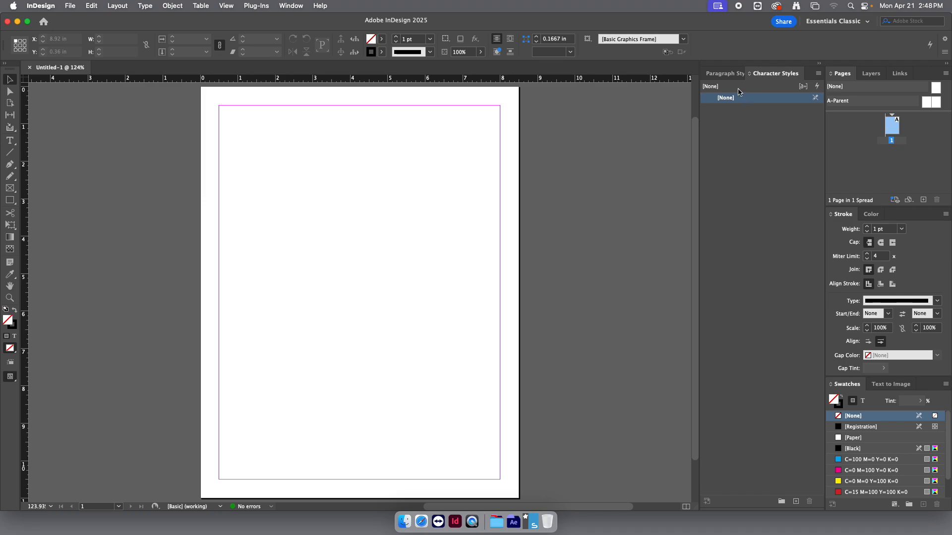
click(725, 74)
click(776, 74)
Reopen the Style Packs panel, finish its introductory tour and close the panel again.
click(292, 6)
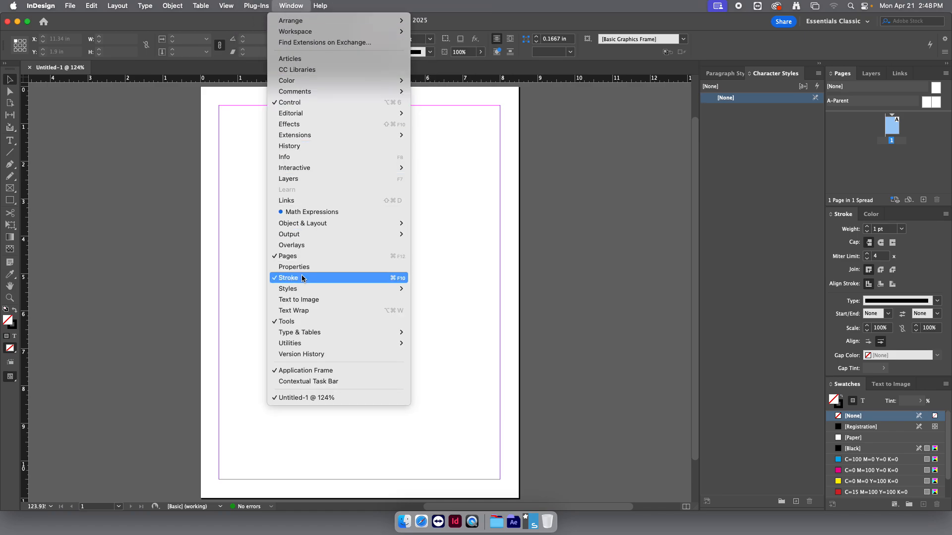
mouse_move(305, 291)
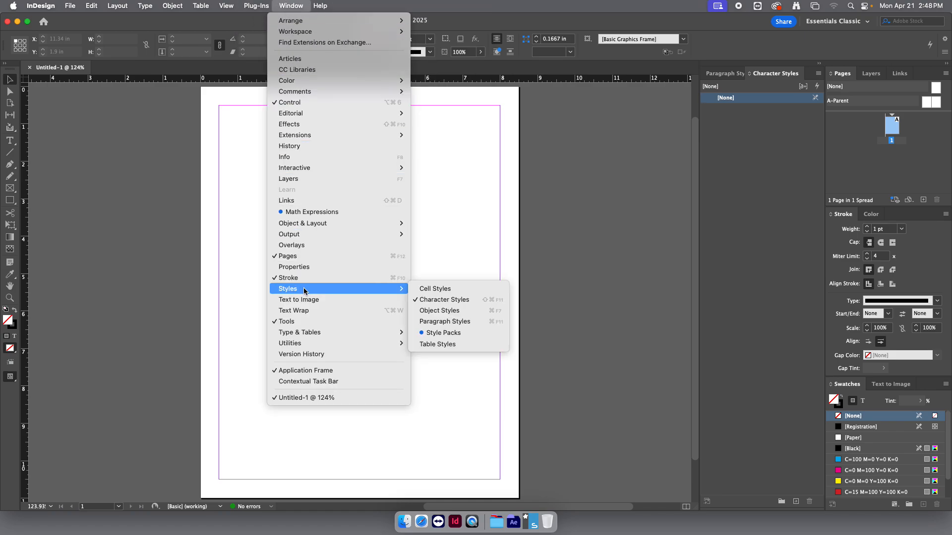
click(444, 334)
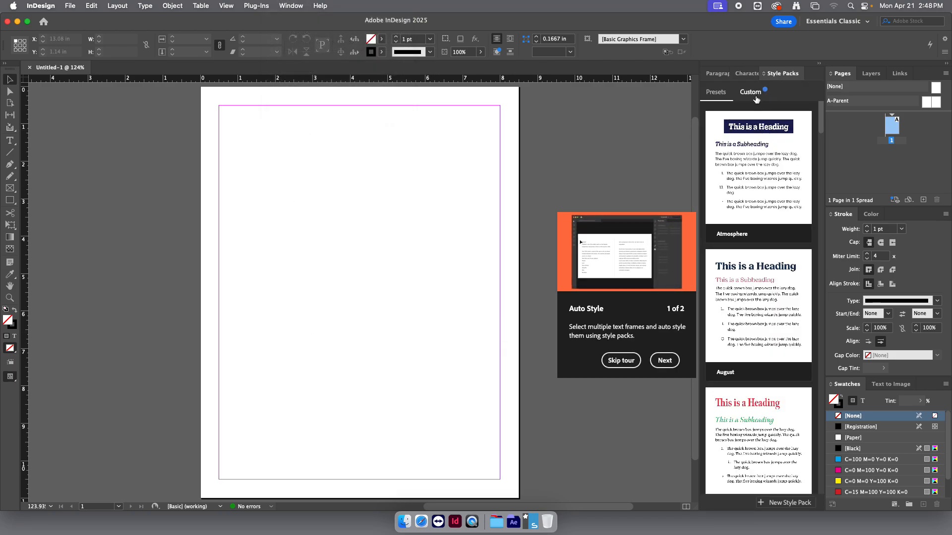
click(665, 360)
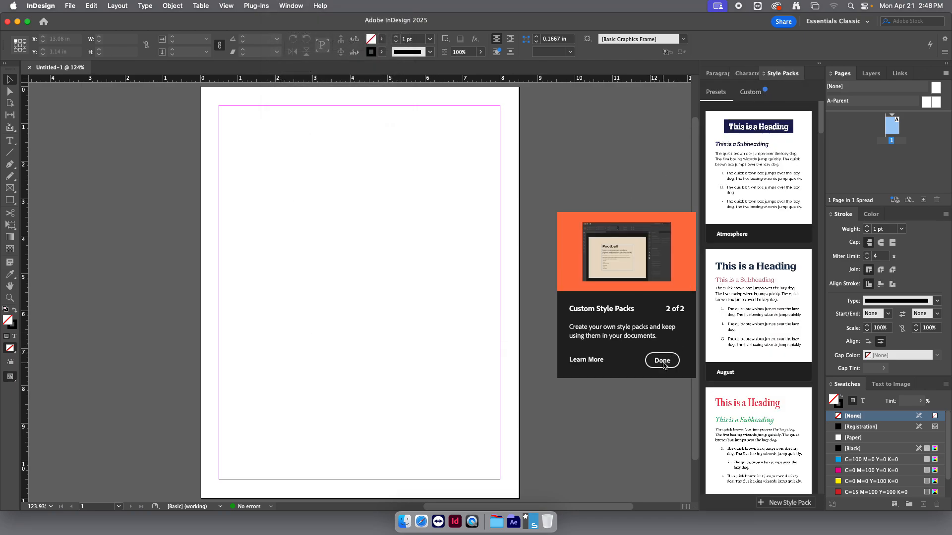
click(663, 362)
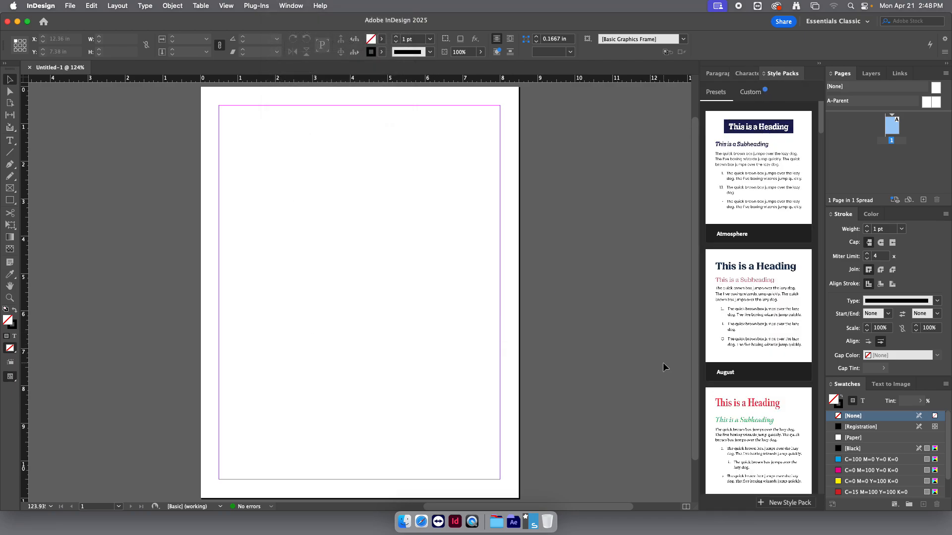
right_click(780, 74)
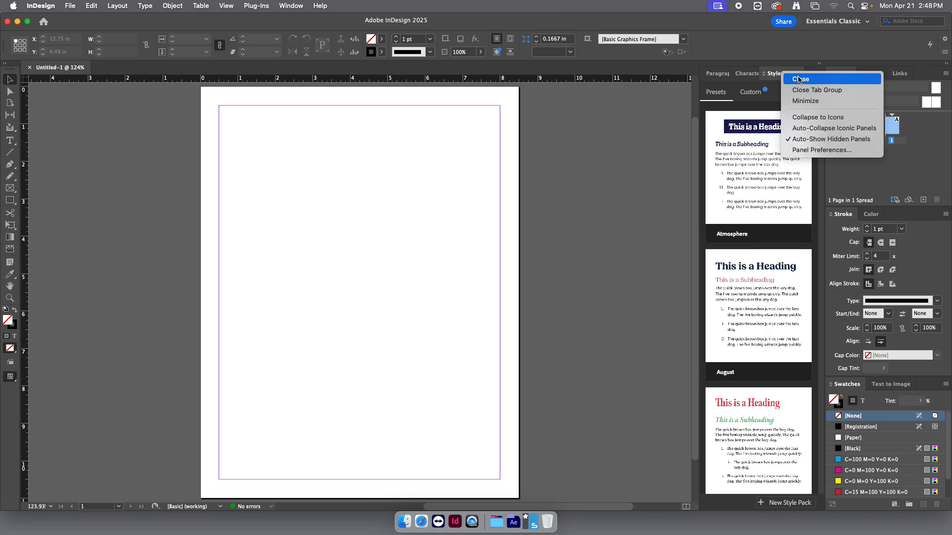
click(798, 79)
Separate Character Styles from the Paragraph Styles group and dock it as its own panel below Paragraph Styles.
click(729, 74)
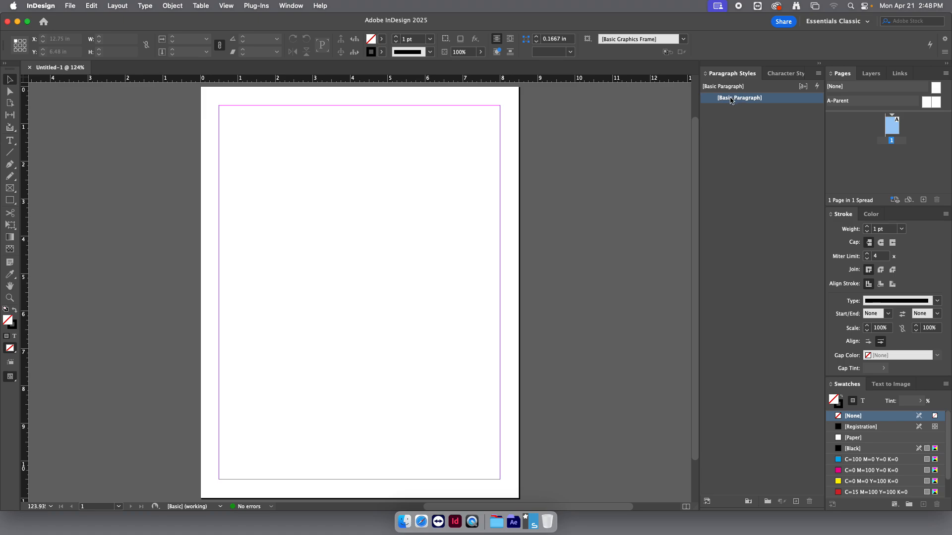
click(776, 75)
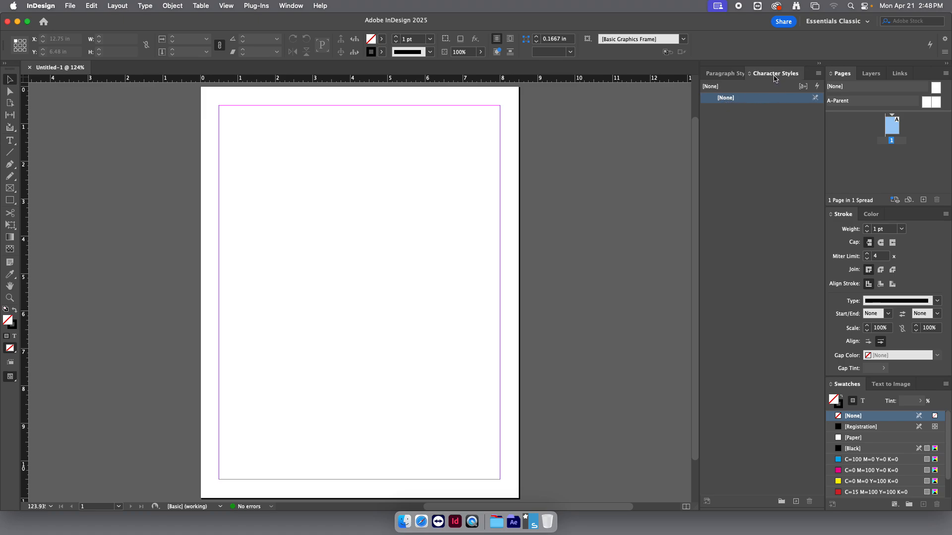
click(735, 76)
click(782, 76)
click(722, 76)
click(776, 76)
drag(771, 75, 748, 506)
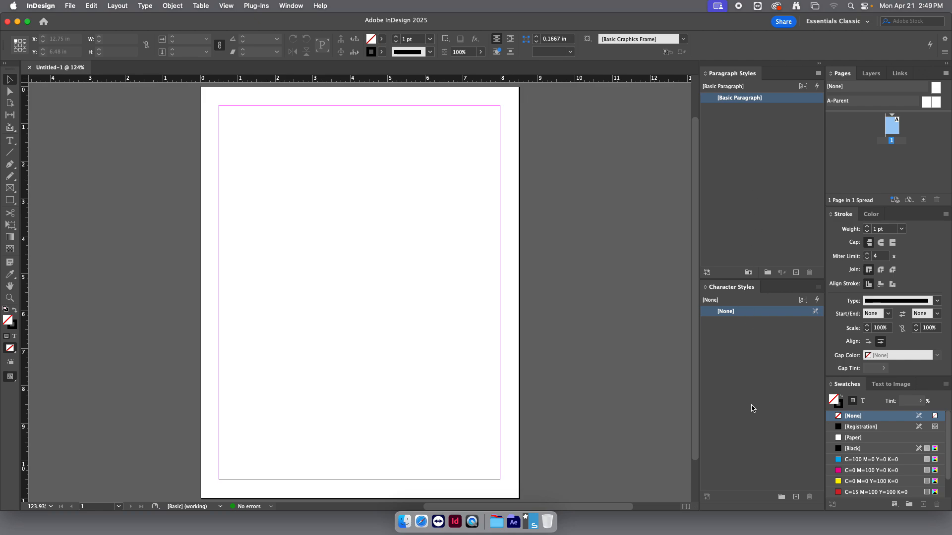
Dock the Swatches panel below Character Styles and close the Text to Image panel.
drag(846, 387, 728, 504)
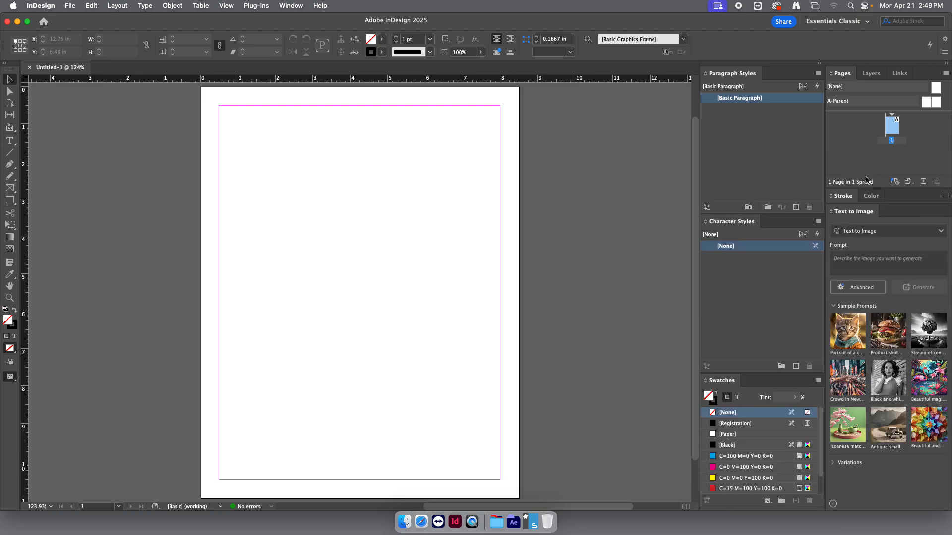
right_click(848, 213)
click(864, 218)
click(848, 506)
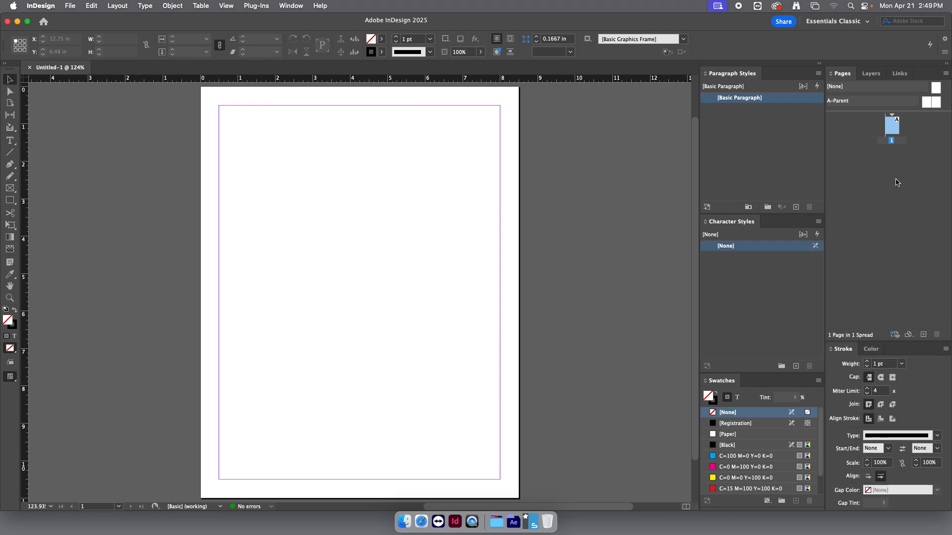
Dock the Layers panel on its own above the Stroke and Color group and display Pages in the group above it.
click(867, 75)
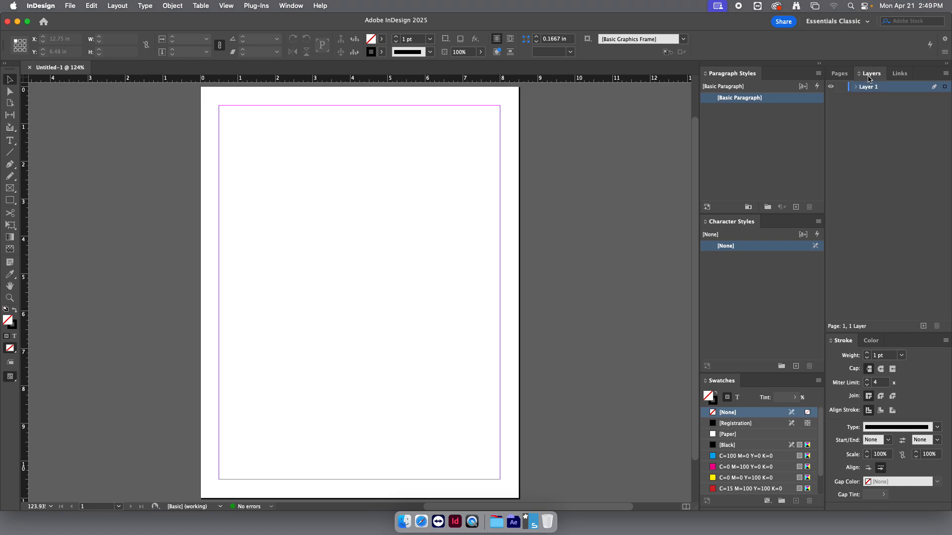
click(840, 75)
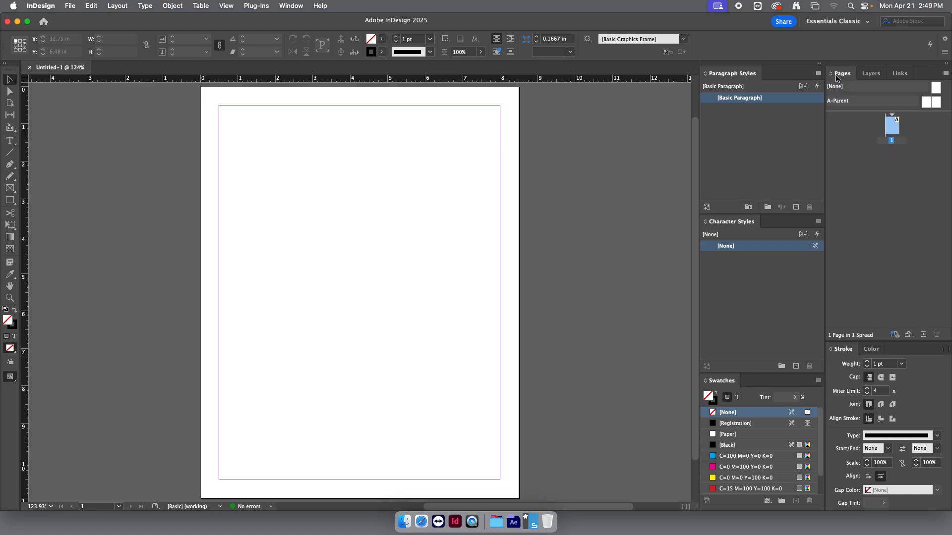
click(871, 75)
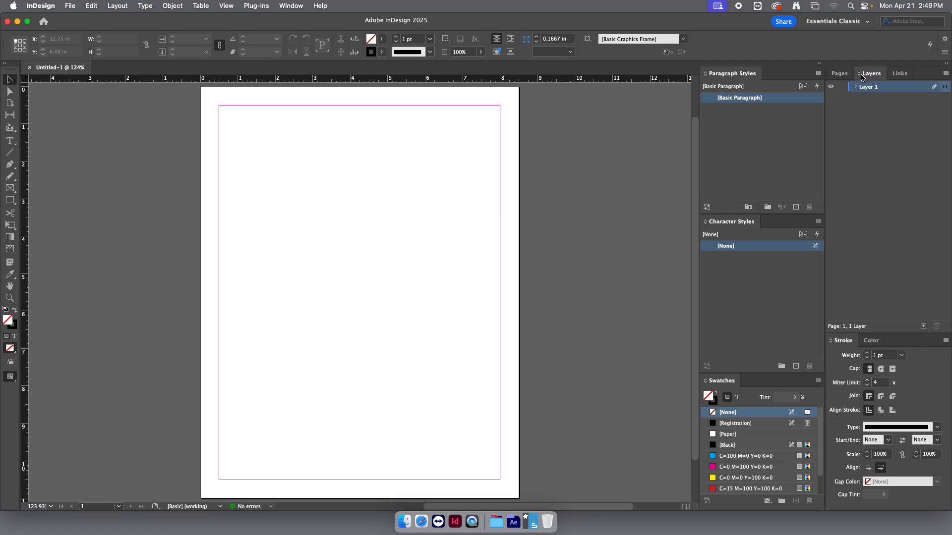
drag(871, 78, 857, 332)
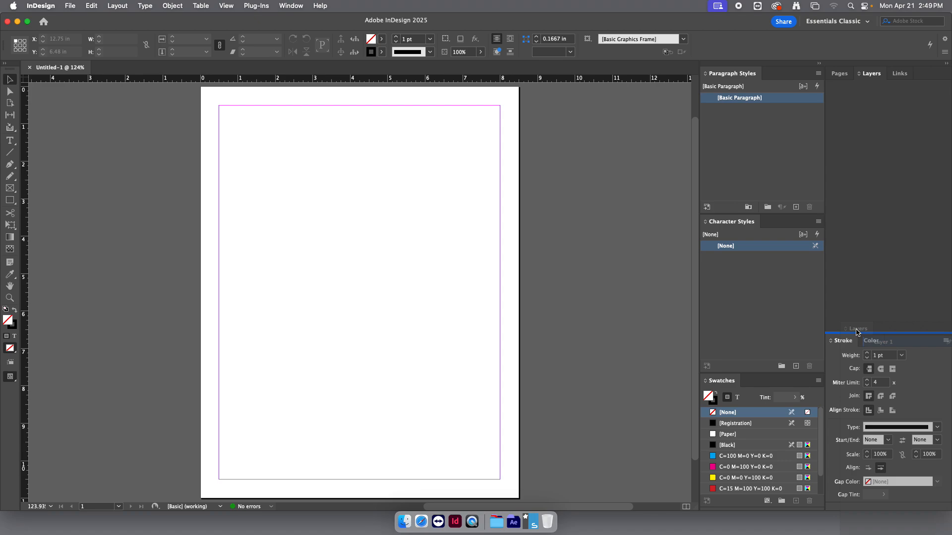
drag(856, 332, 867, 332)
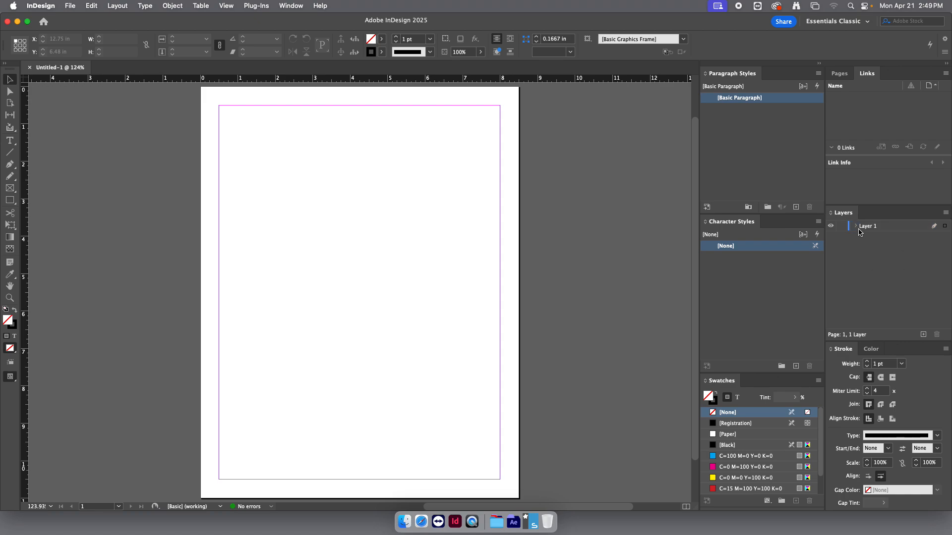
click(837, 75)
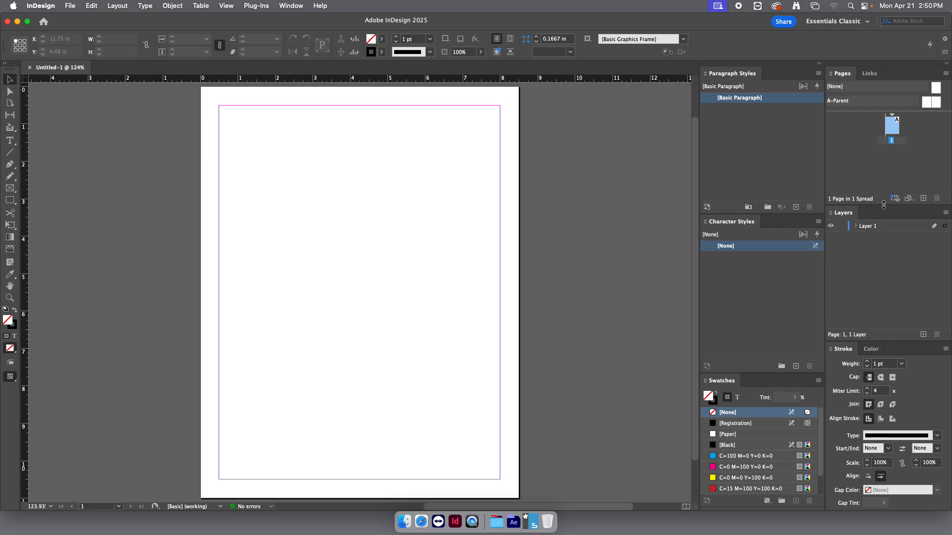
Increase the heights of the Pages and Paragraph Styles panels within their columns.
drag(883, 206, 880, 242)
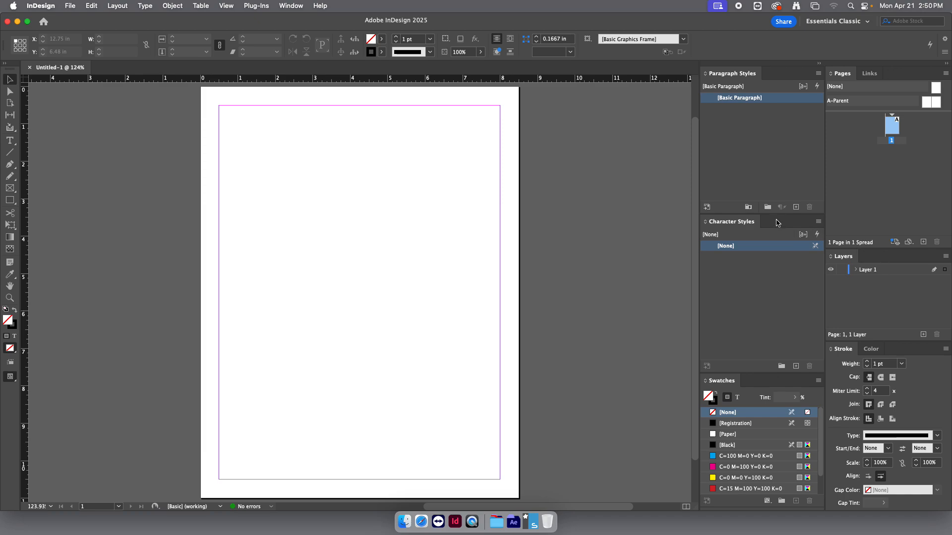
drag(774, 219, 771, 270)
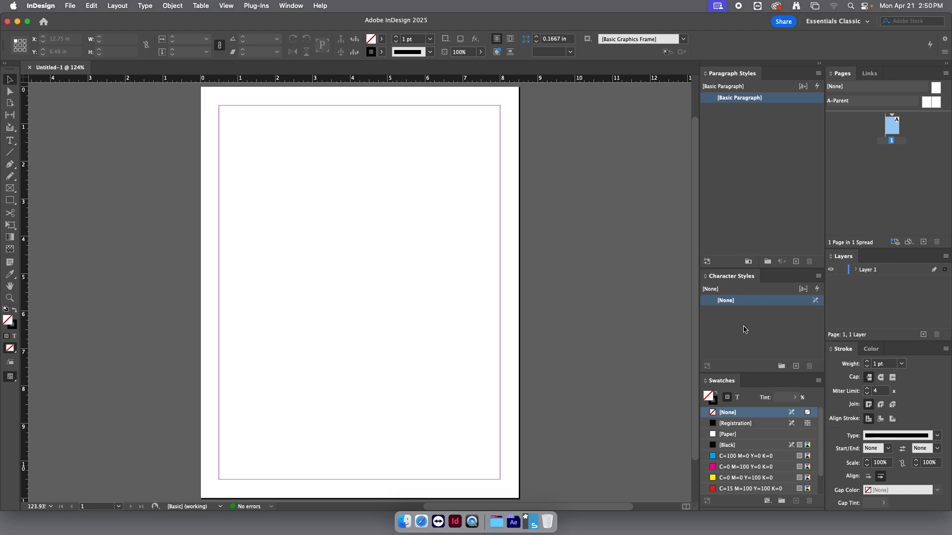
click(901, 167)
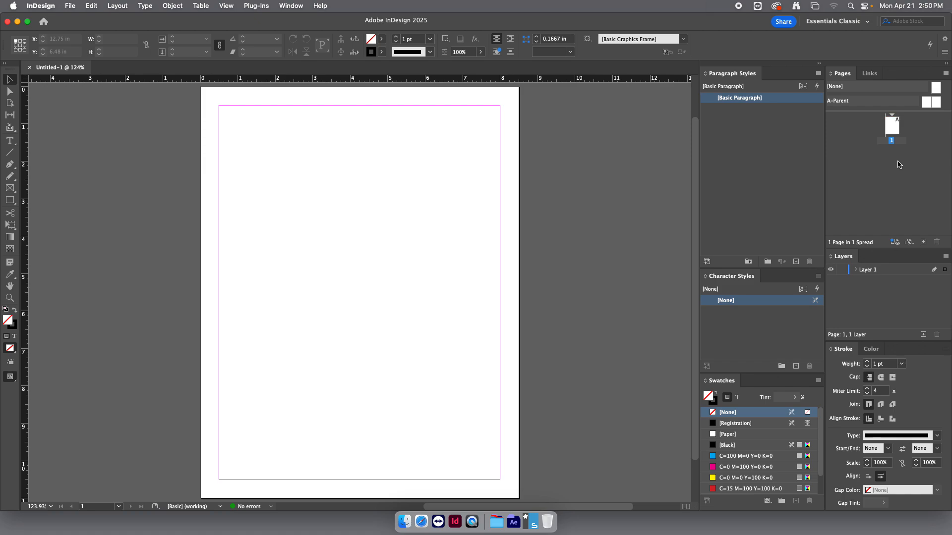
click(893, 125)
Collapse the Paragraph Styles, Character Styles and Swatches column to labelled icons and move Character Styles below Swatches.
click(819, 66)
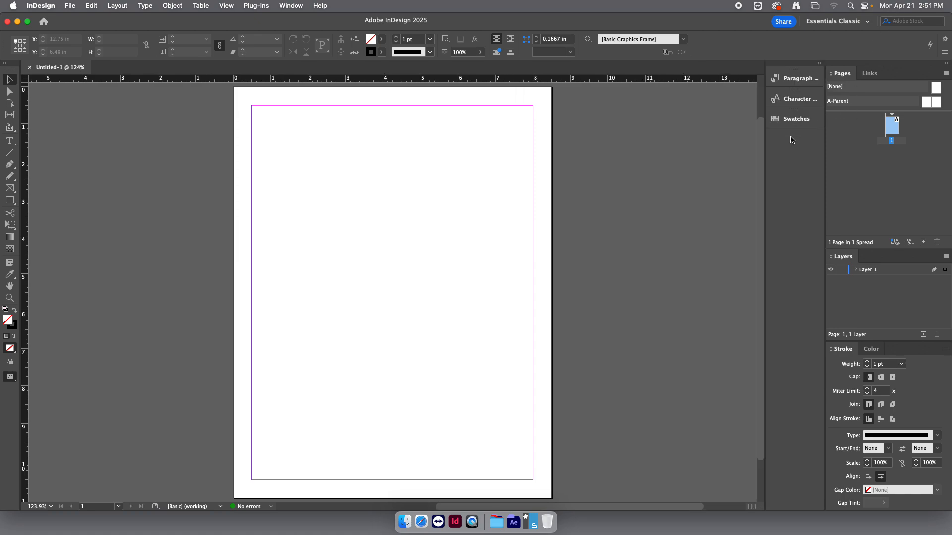
click(820, 66)
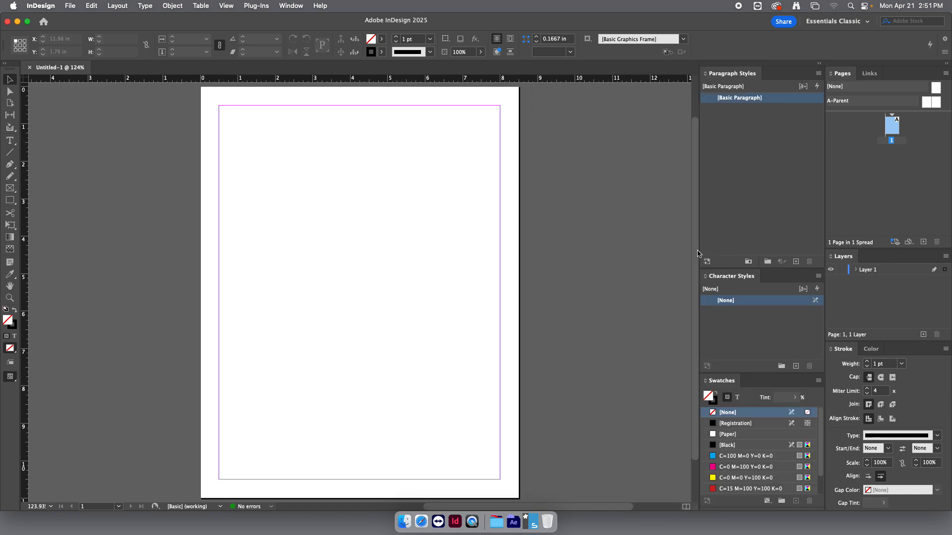
click(820, 65)
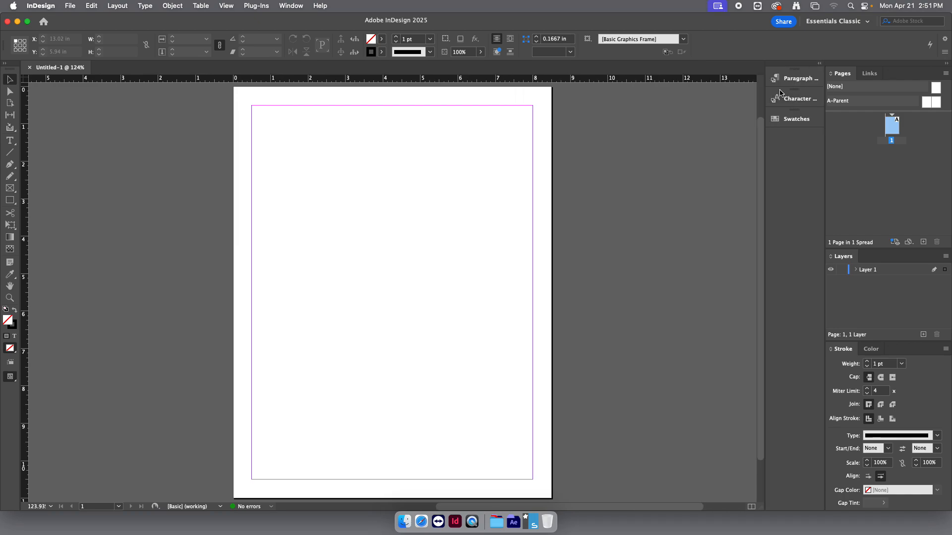
drag(794, 94, 795, 129)
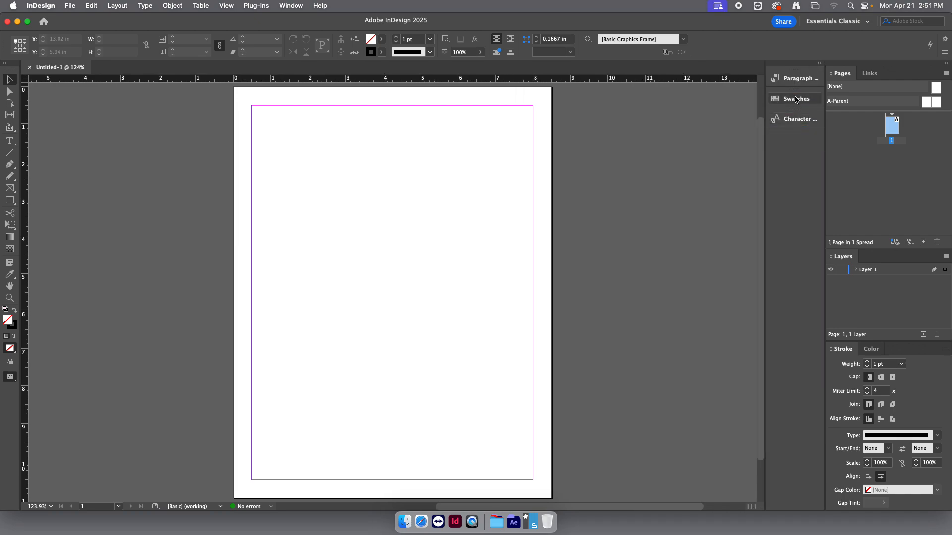
Move the Character Styles panel above Swatches in the collapsed column and expand the column to full panels.
mouse_move(794, 90)
mouse_down()
mouse_move(794, 69)
mouse_move(796, 99)
mouse_move(798, 90)
mouse_up()
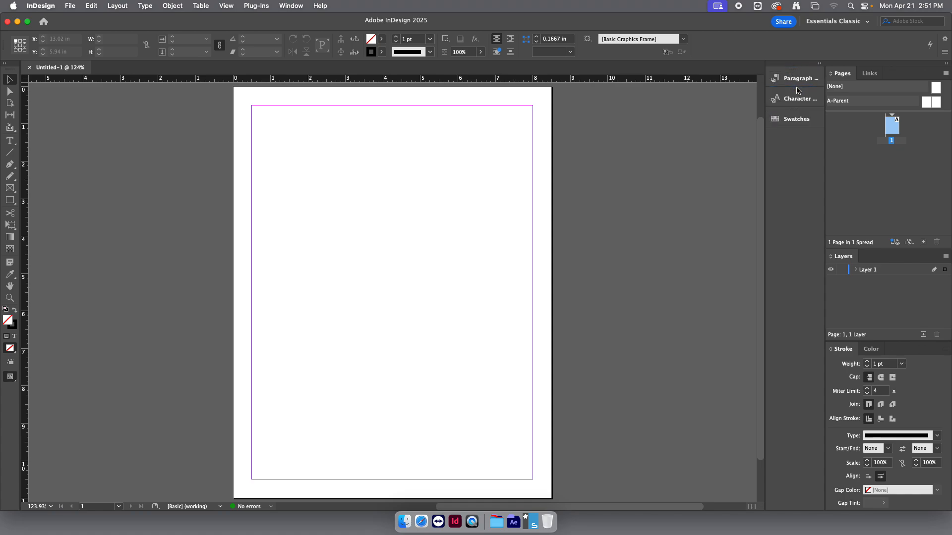
click(820, 63)
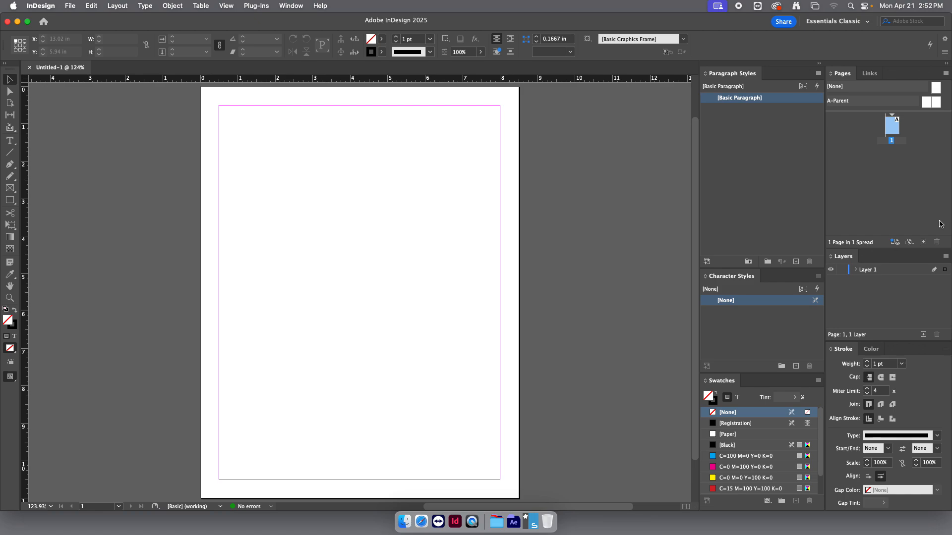
Add three new pages to the document for a total of four.
click(923, 242)
click(922, 242)
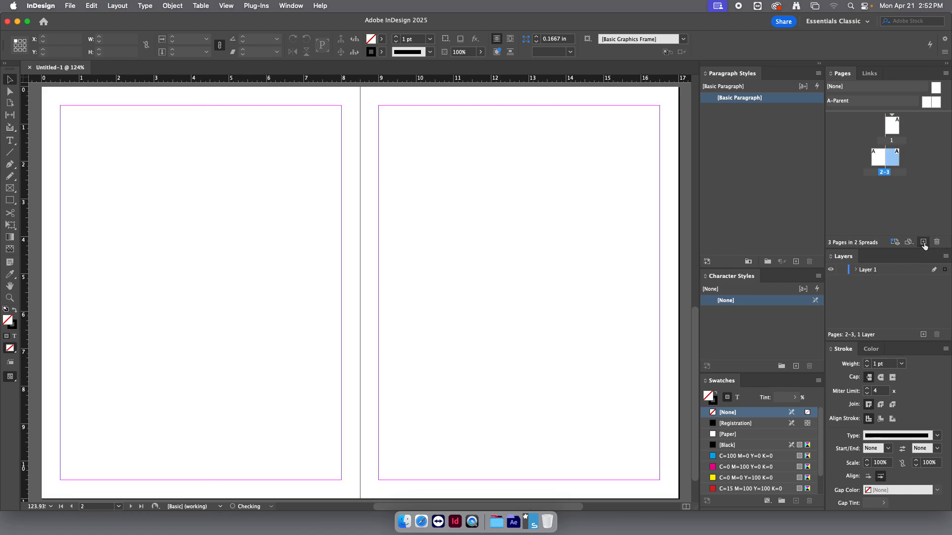
click(923, 241)
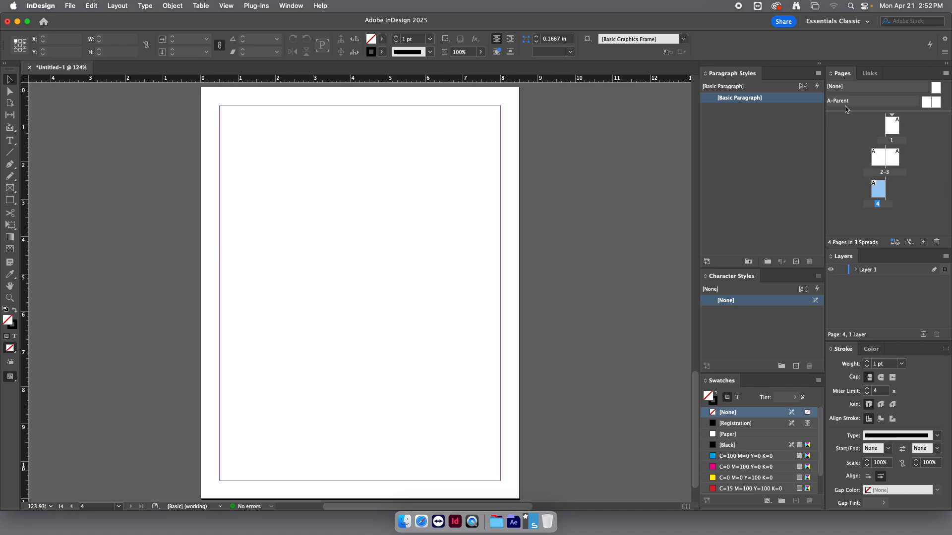
Open the right-hand A-Parent page and draw a rectangle about 4.2 by 3 in within its upper half.
click(925, 106)
click(937, 105)
click(927, 105)
double_click(937, 105)
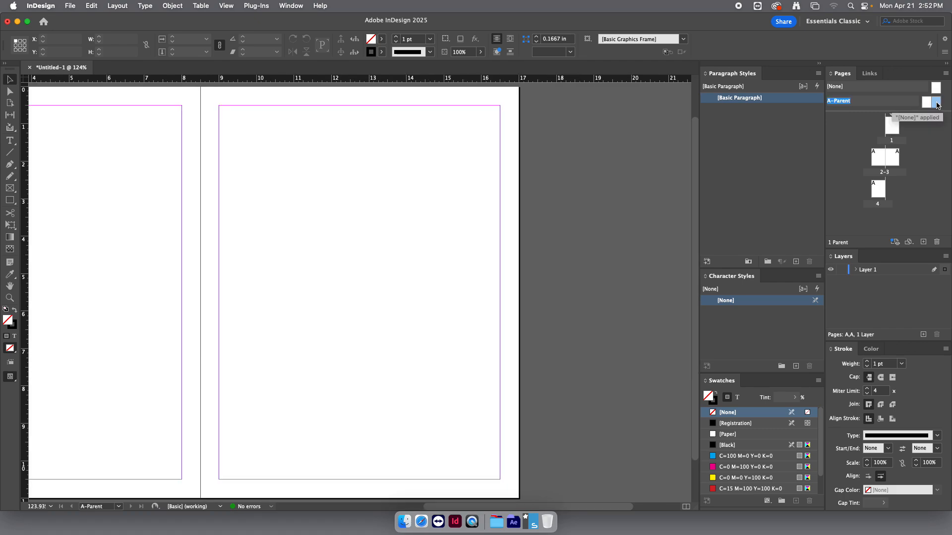
click(10, 199)
drag(249, 166, 408, 278)
click(9, 80)
click(453, 177)
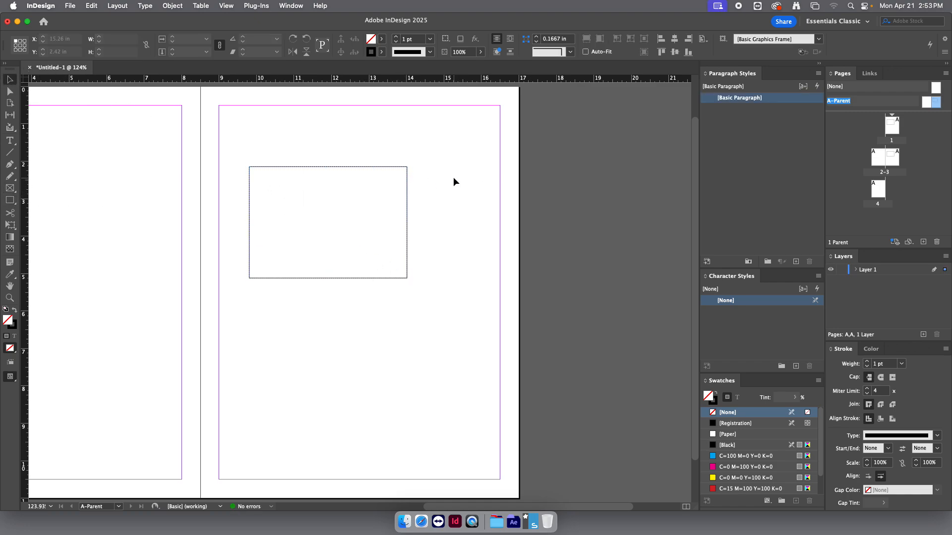
Examine pages 1, 2-3 and 4 for the parent rectangle and try to apply the left A-Parent page to page 1.
double_click(892, 130)
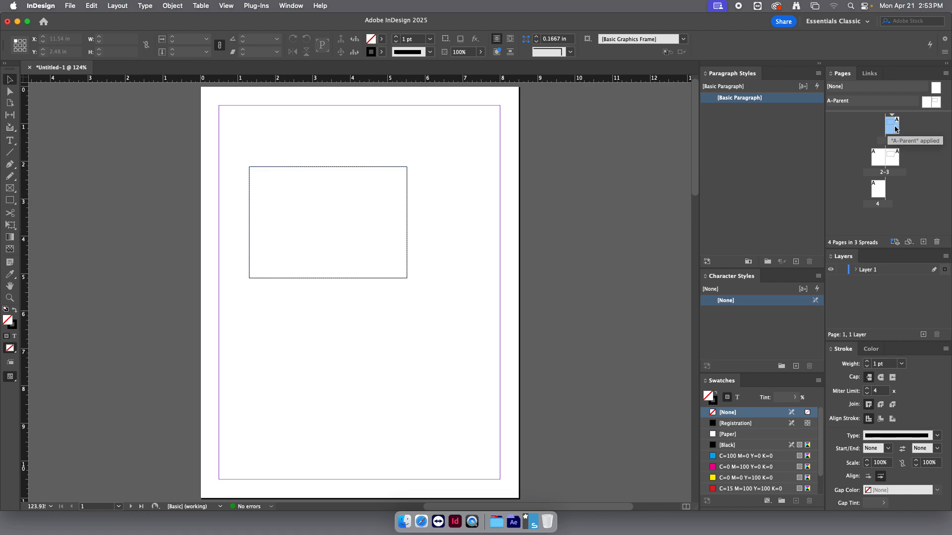
double_click(878, 158)
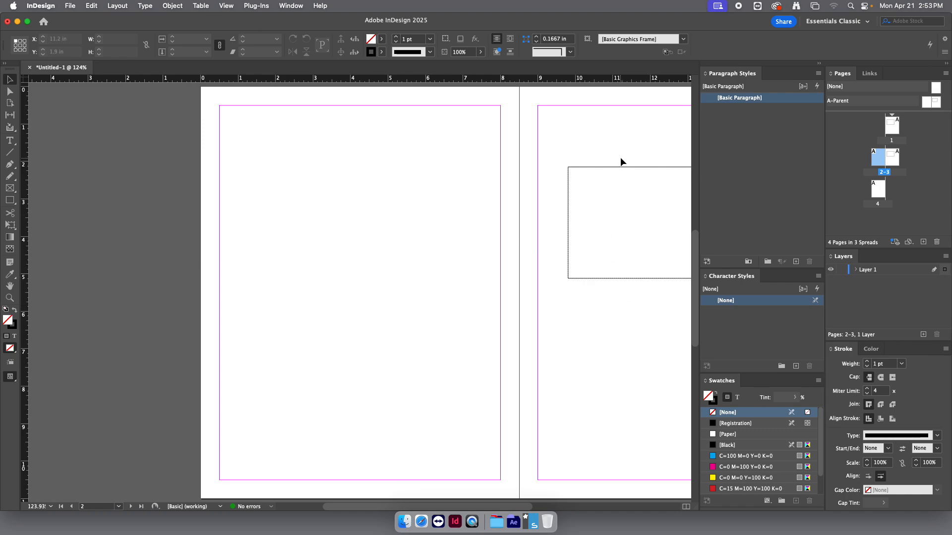
double_click(878, 191)
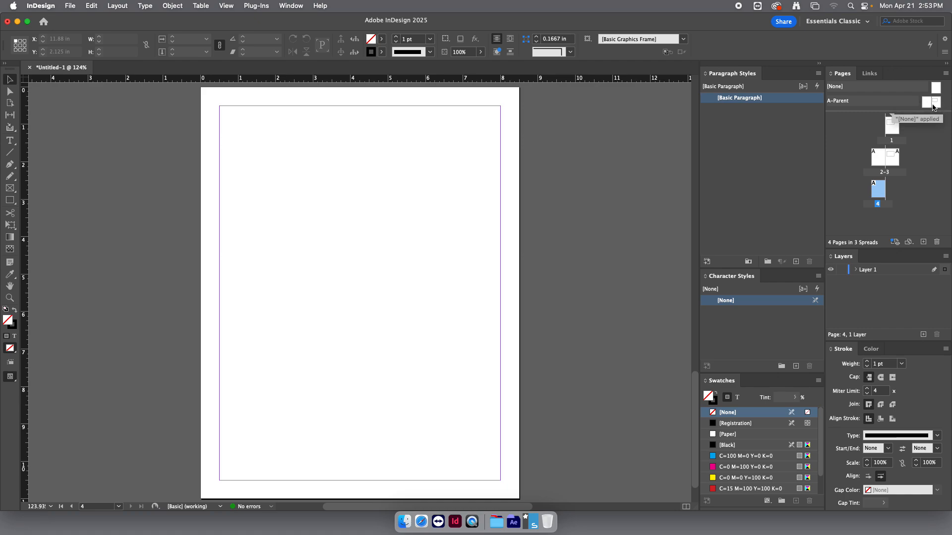
drag(927, 106, 890, 121)
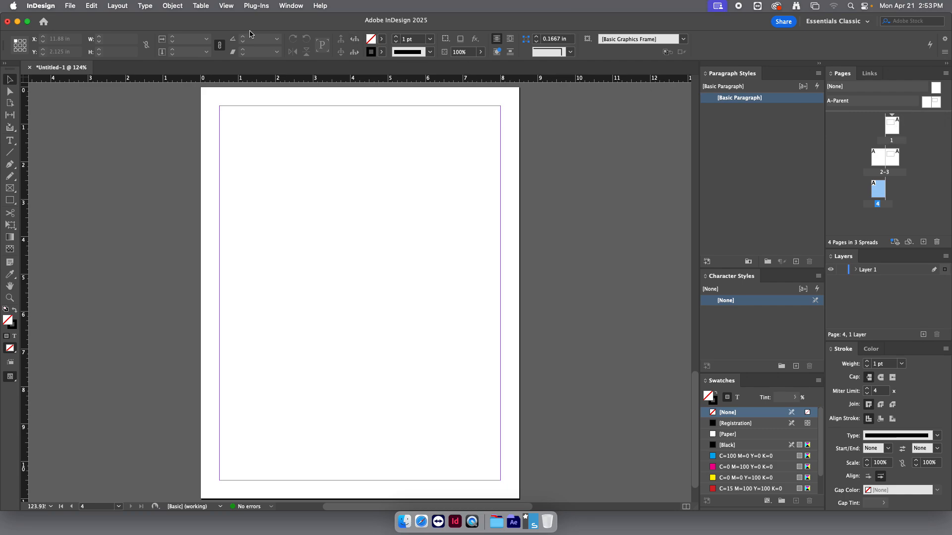
click(119, 6)
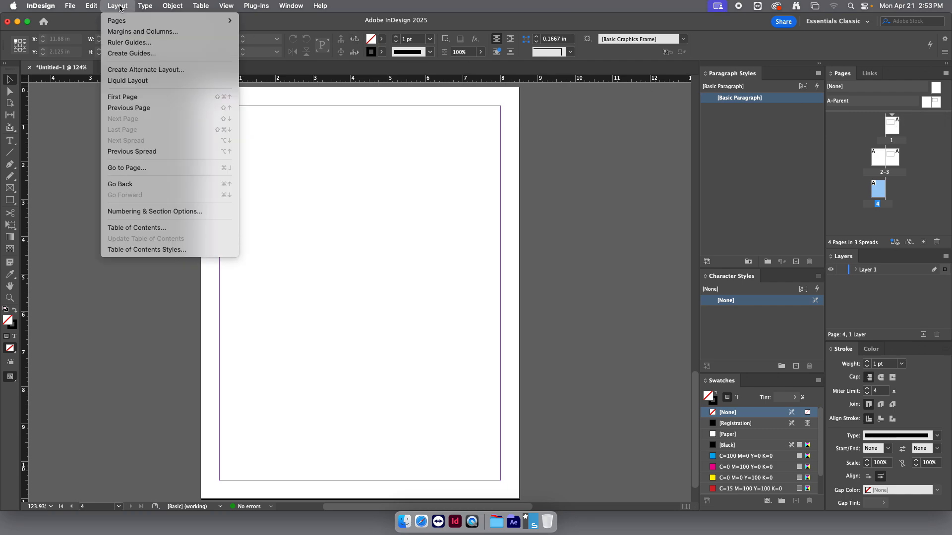
click(122, 33)
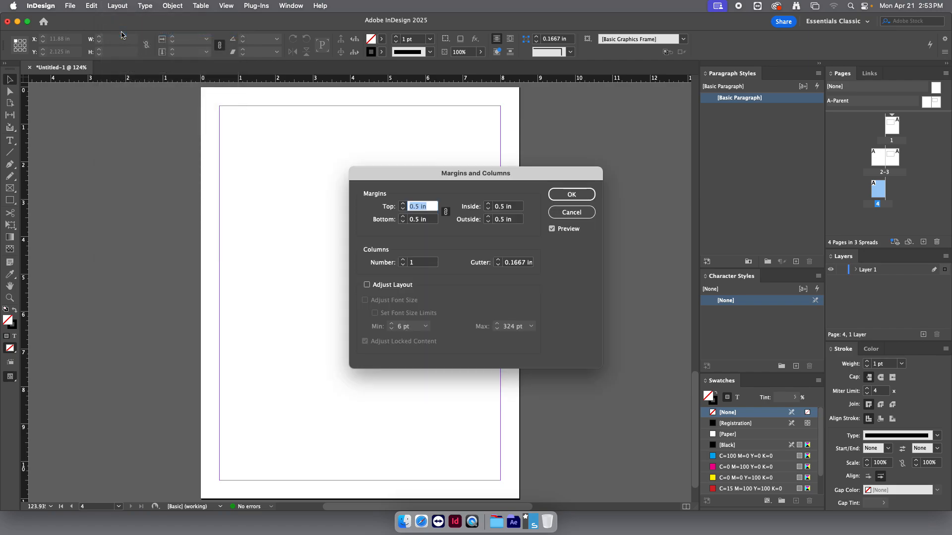
click(570, 213)
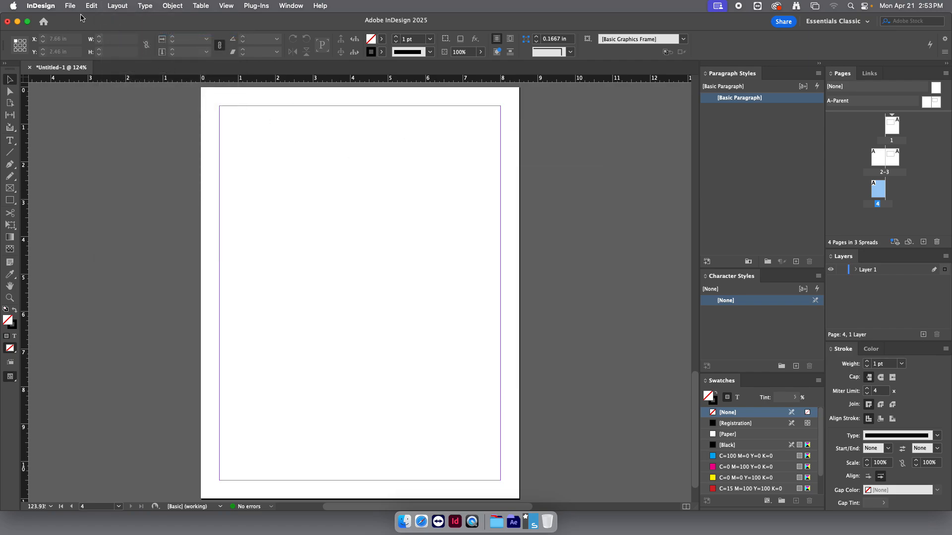
Turn off Facing Pages in the document setup.
click(71, 7)
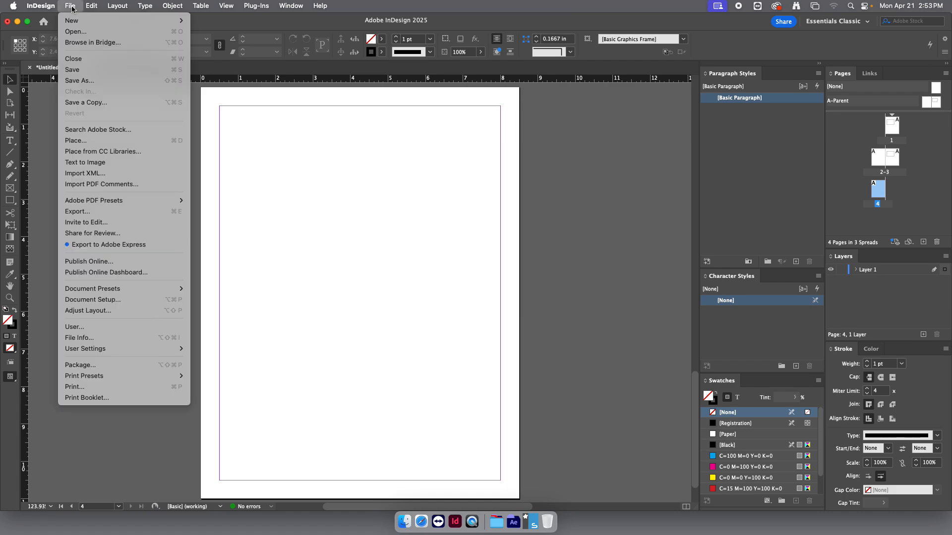
click(119, 301)
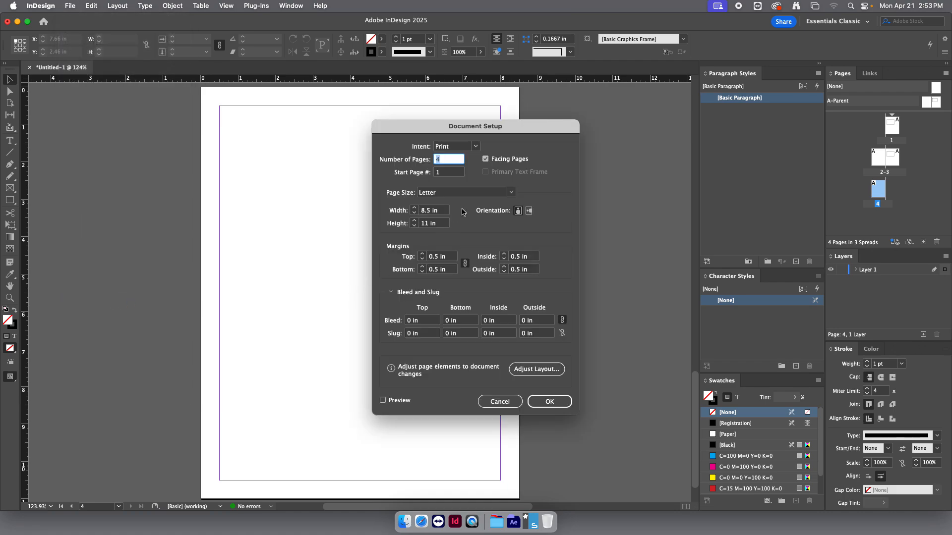
click(485, 159)
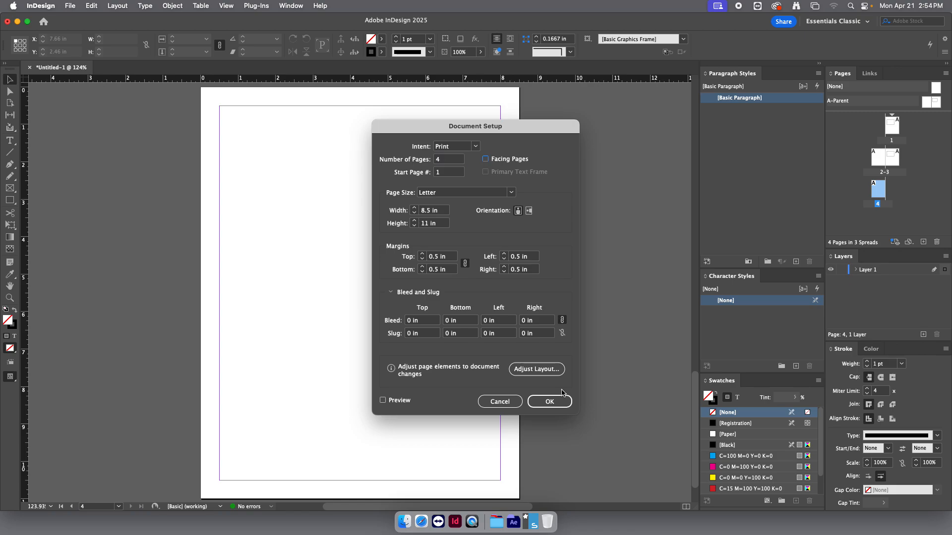
click(551, 402)
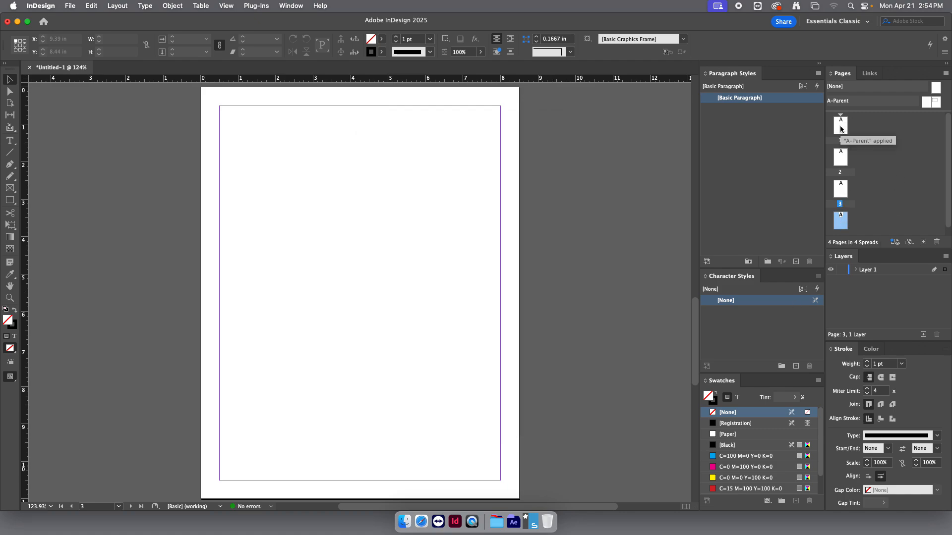
Delete the left-hand A-Parent page even though the parent is applied to document pages.
click(927, 103)
right_click(928, 107)
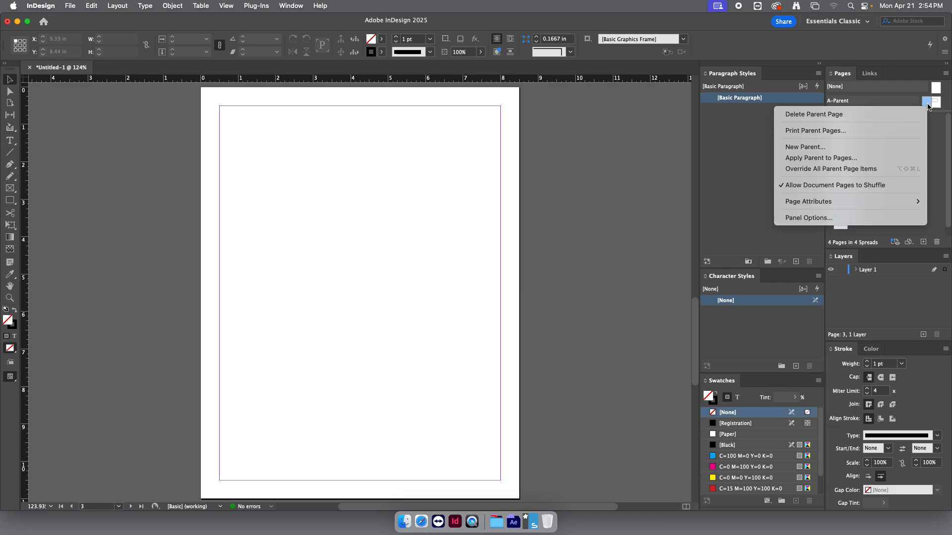
click(839, 114)
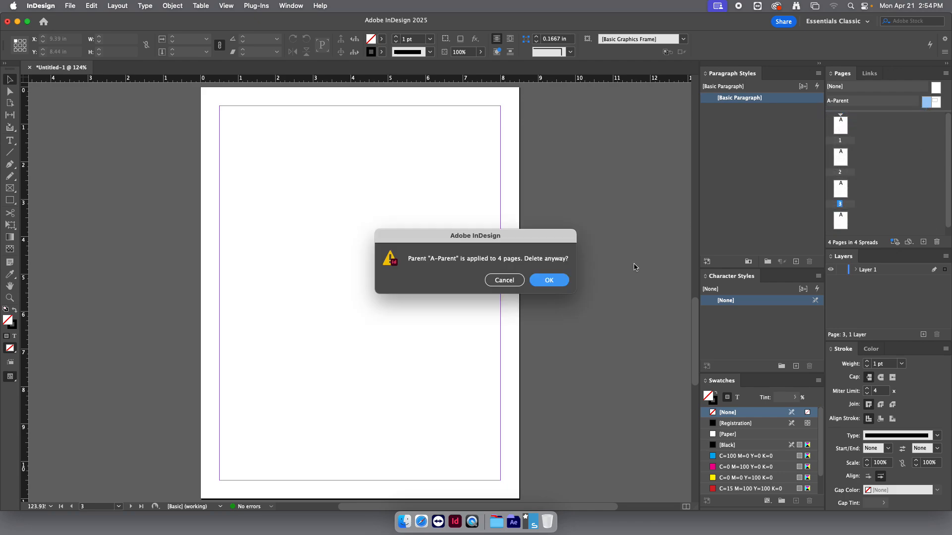
click(549, 281)
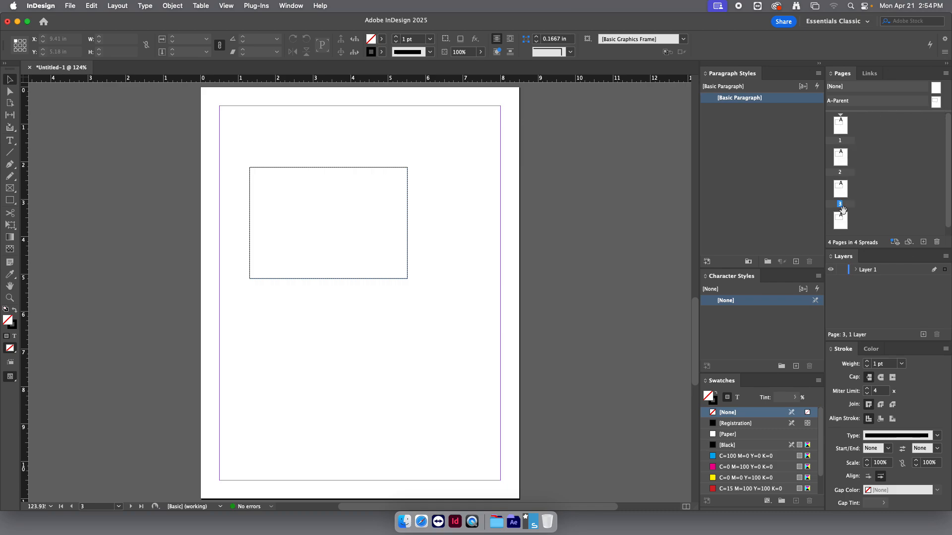
Open page 1 and apply the [None] parent to it.
click(936, 103)
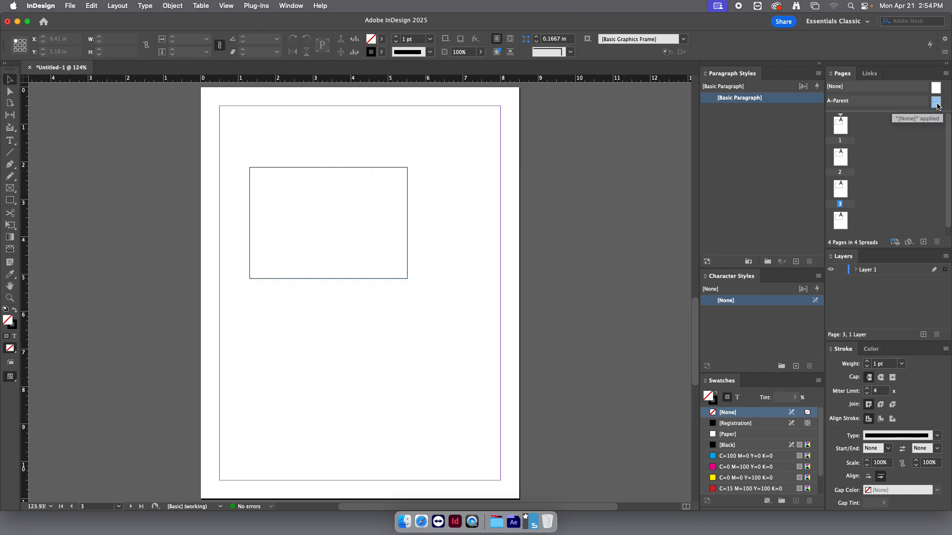
double_click(841, 130)
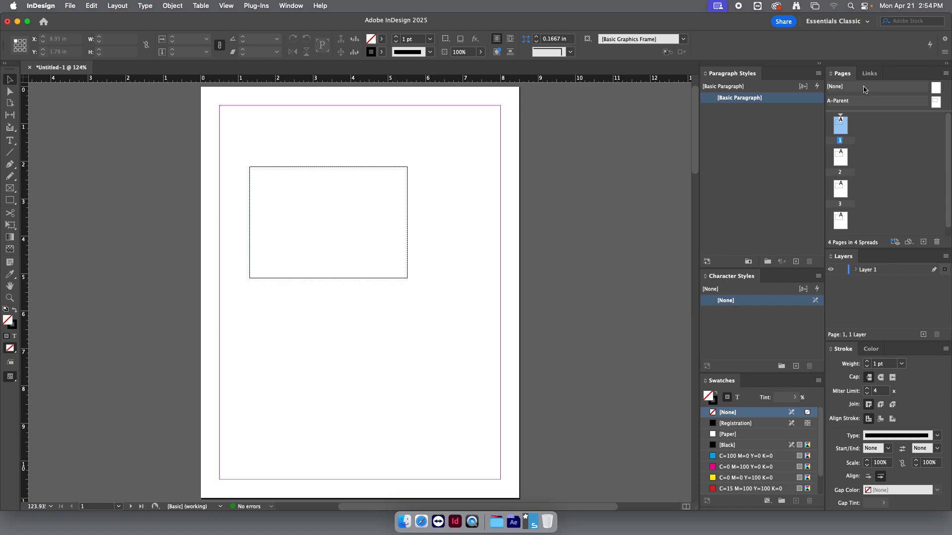
drag(863, 89, 841, 127)
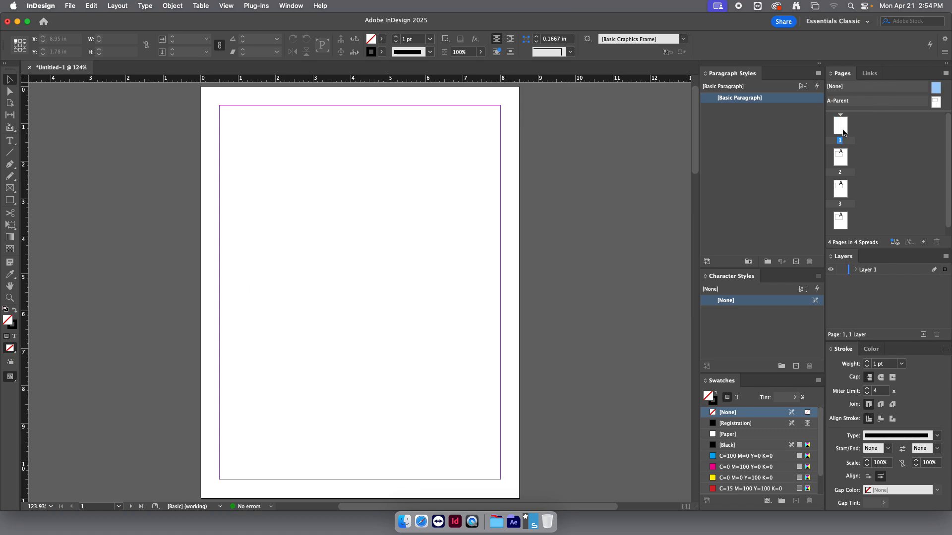
Examine pages 2, 3 and 4 in turn for the rectangle inherited from A-Parent.
double_click(840, 158)
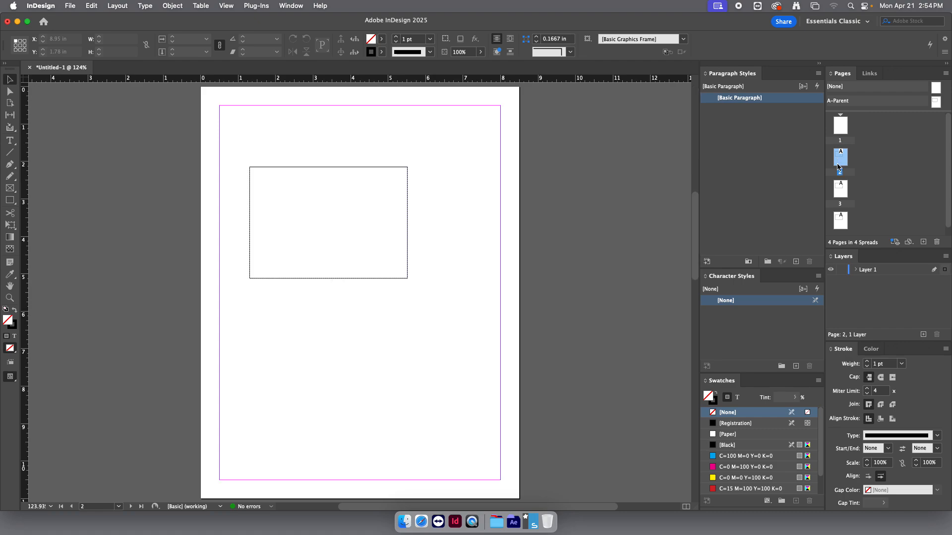
double_click(839, 193)
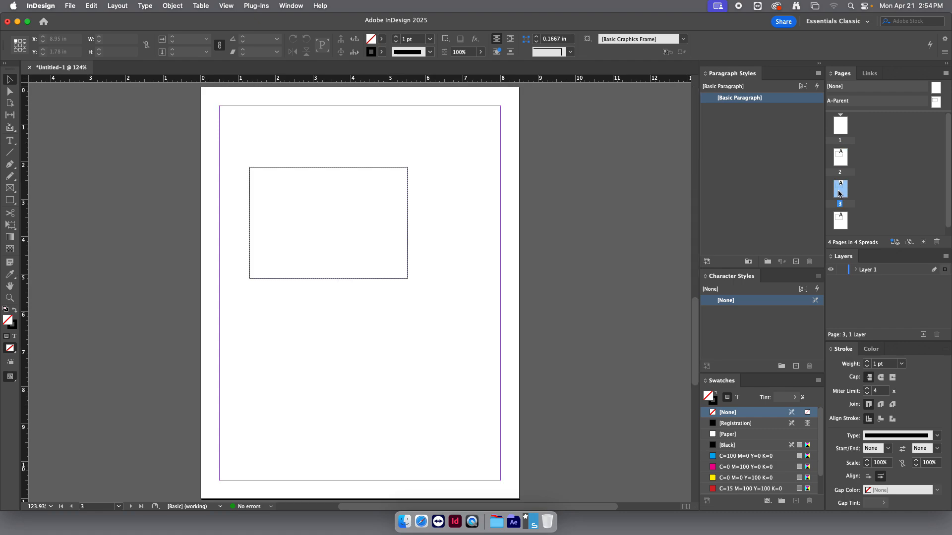
double_click(841, 223)
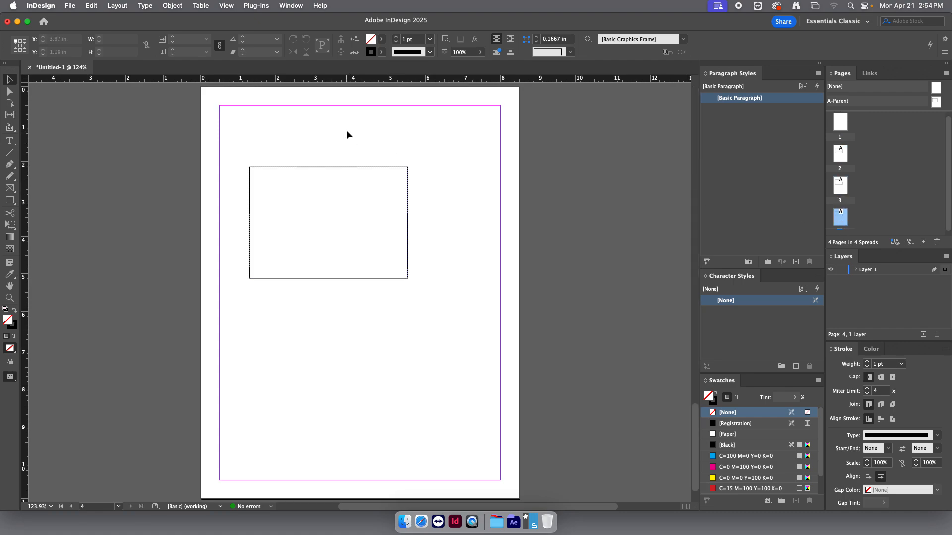
Save the document to the Desktop as grc30_250421_lect_lastname_f in InDesign 2025 format.
key(super+s)
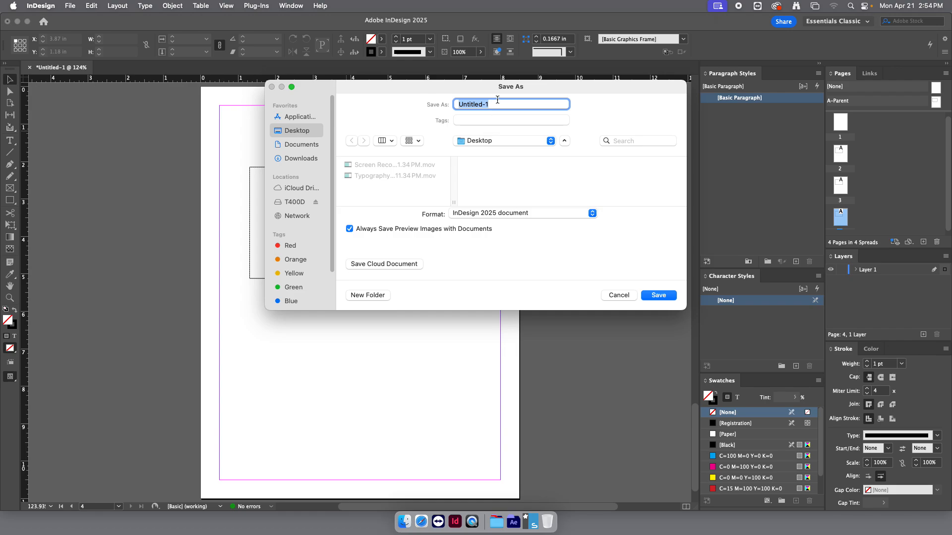
text(grc30_250421_lect)
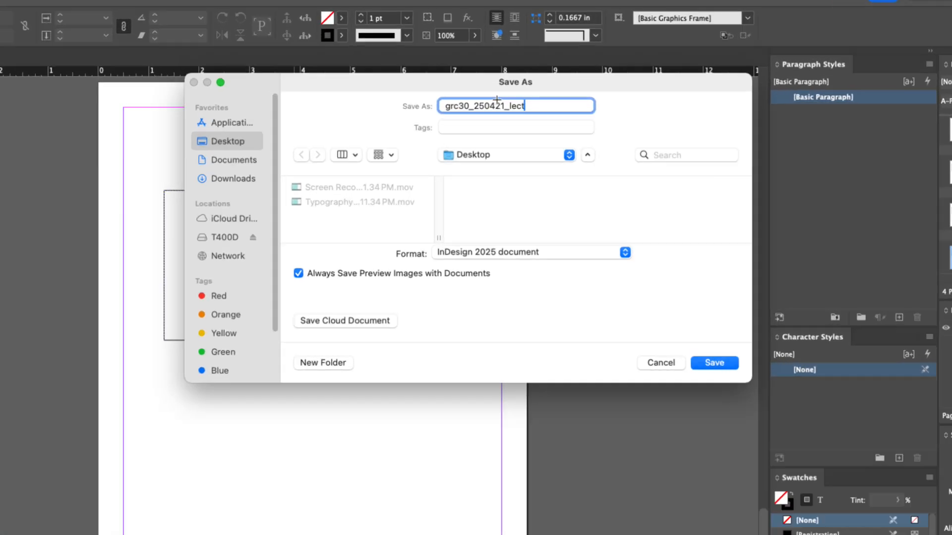
text(_)
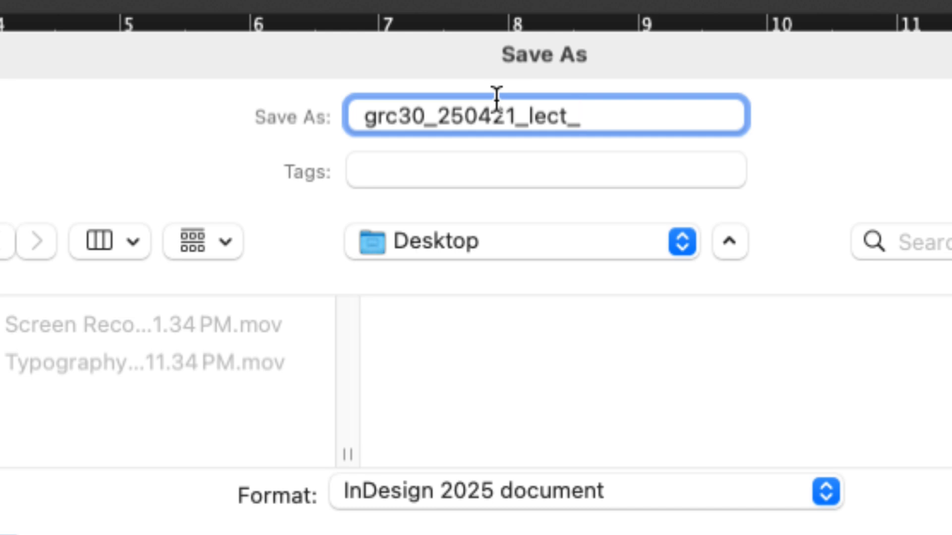
text(lastname_f)
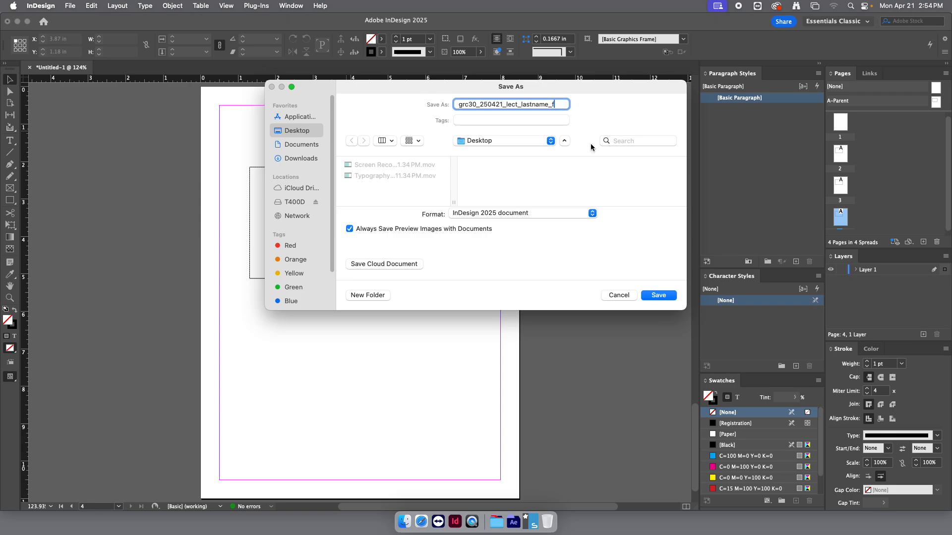
click(653, 296)
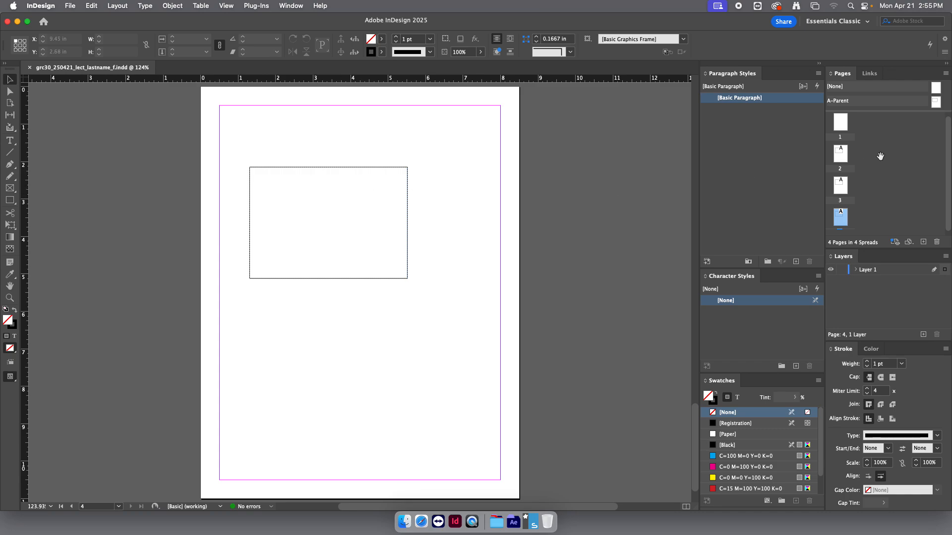
Open the A-Parent page to inspect its rectangle, deselect it and return to page 1.
double_click(935, 104)
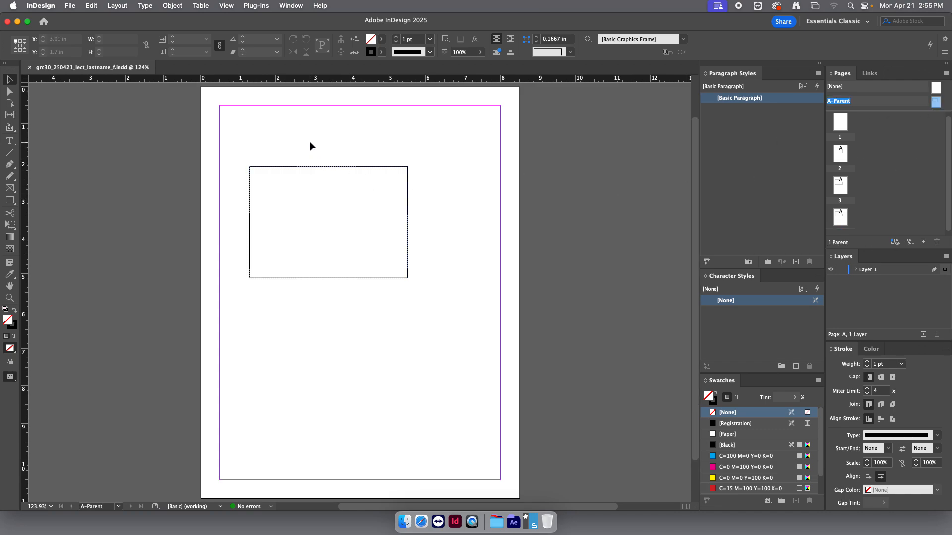
click(346, 189)
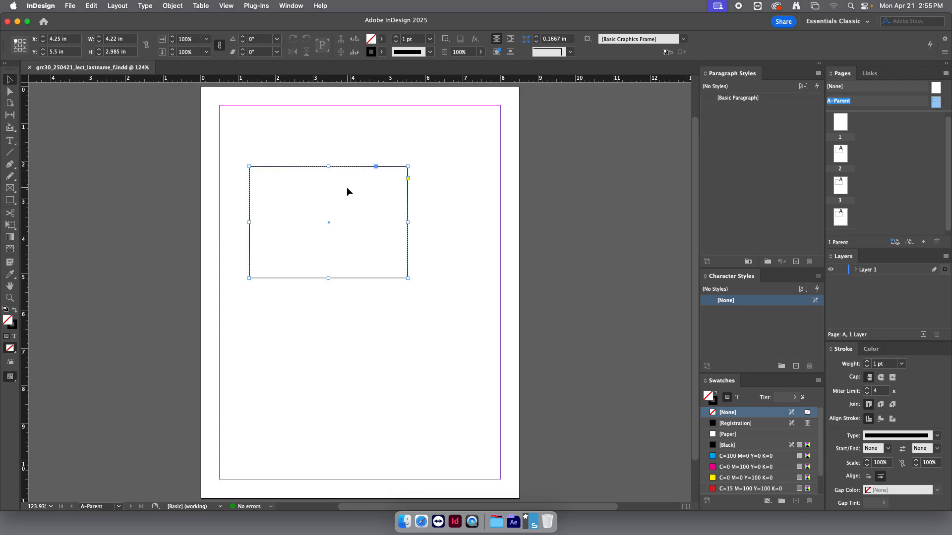
click(840, 155)
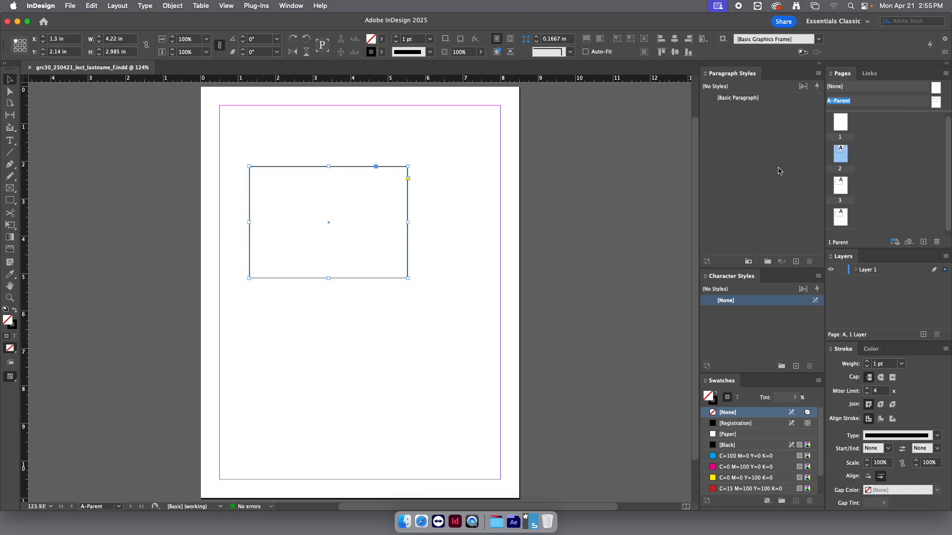
click(369, 345)
double_click(840, 124)
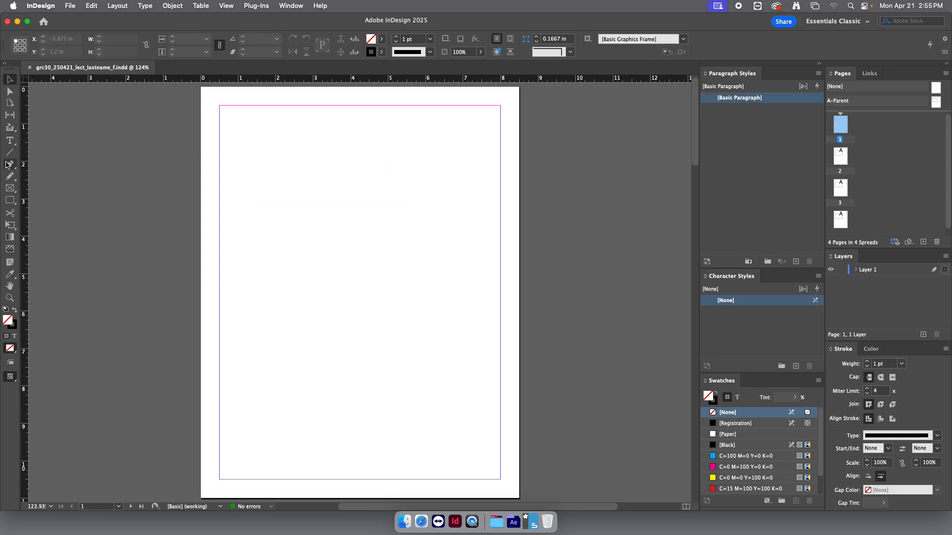
Draw a rectangle about 3.72 × 2.44 in on the upper half of page 1 and fill it with C=100 M=0 Y=0 K=0.
click(9, 200)
drag(269, 172, 408, 262)
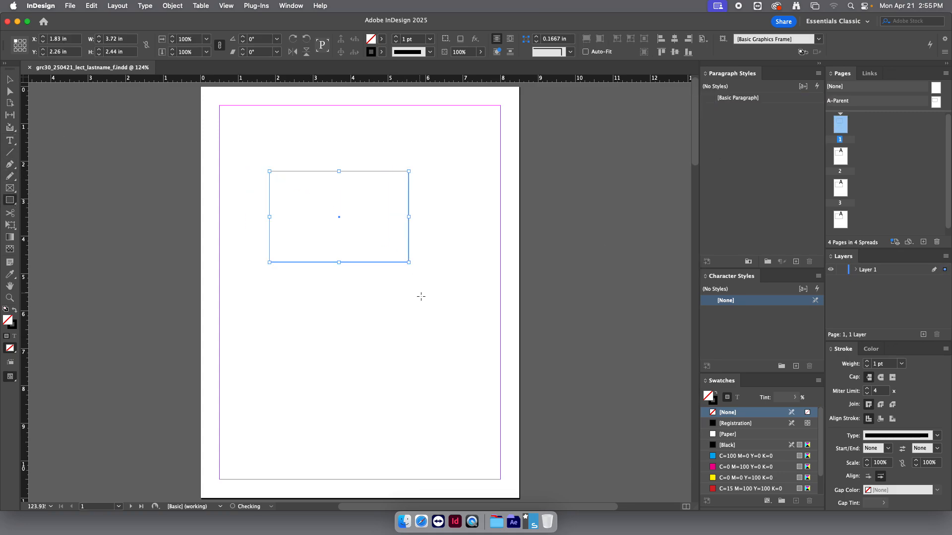
click(739, 457)
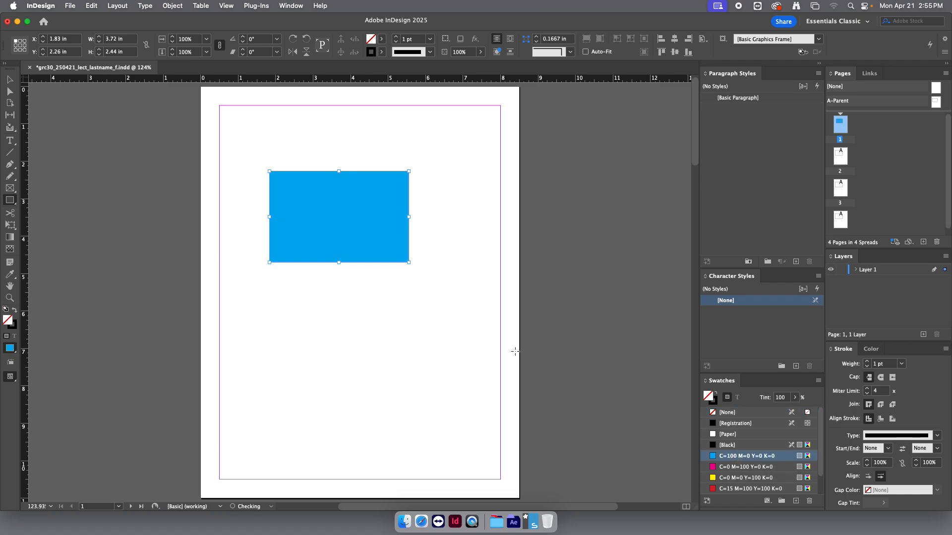
Move the blue rectangle so its right edge sits on the page's right margin, then deselect it.
click(10, 79)
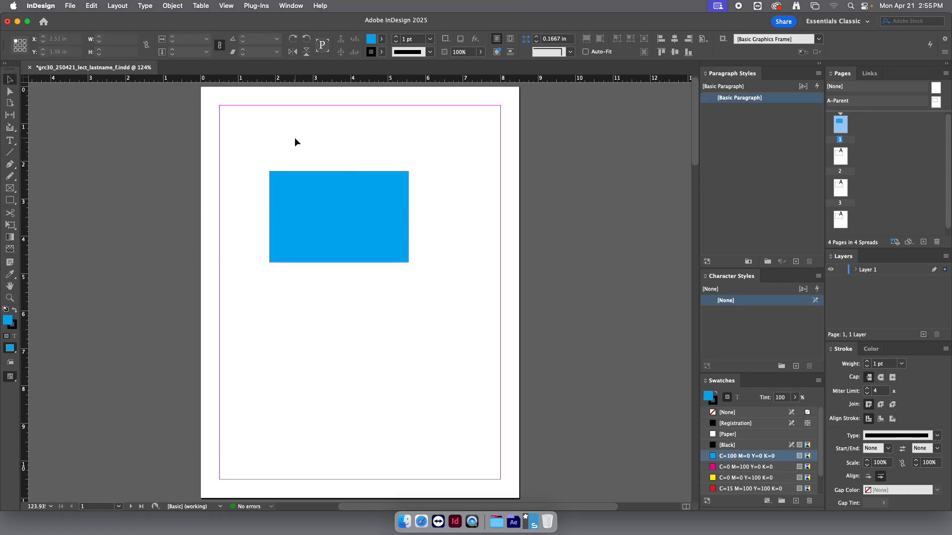
click(294, 139)
drag(310, 222, 403, 235)
click(488, 283)
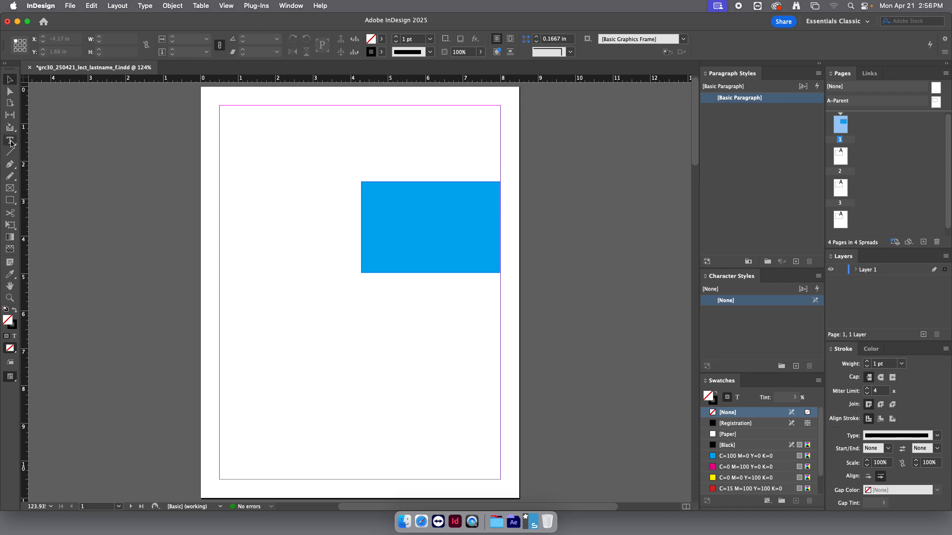
Draw a text frame about 2.45 × 1.56 in above the blue rectangle and fill it with placeholder text.
key(t)
drag(409, 113, 501, 172)
right_click(446, 130)
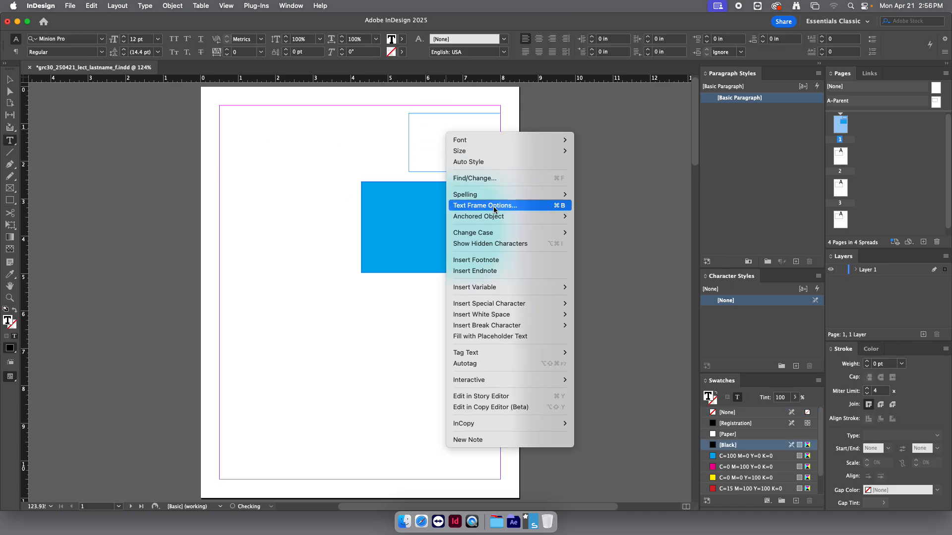
click(505, 339)
key(Escape)
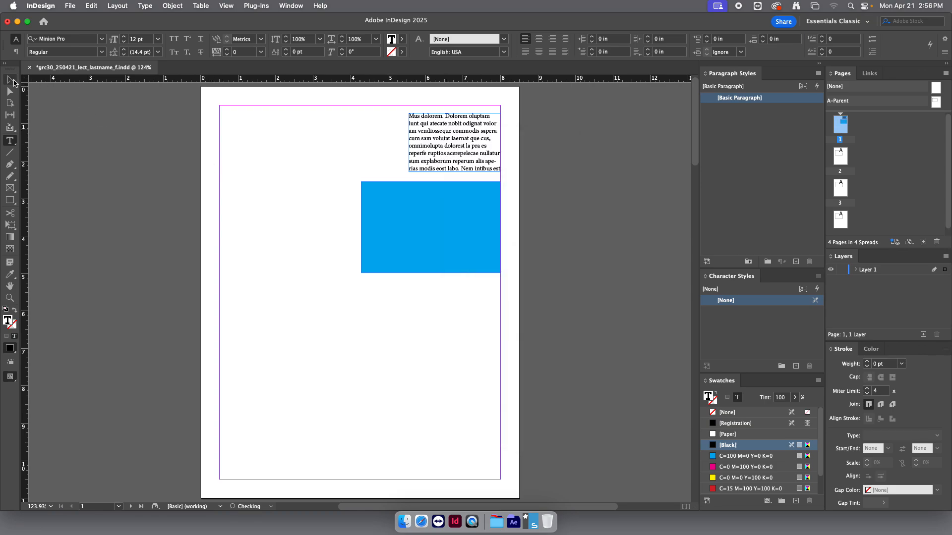
Move the text frame to the page's upper left, with its left edge on the margin at X 0.5 in.
drag(425, 120, 216, 117)
click(242, 208)
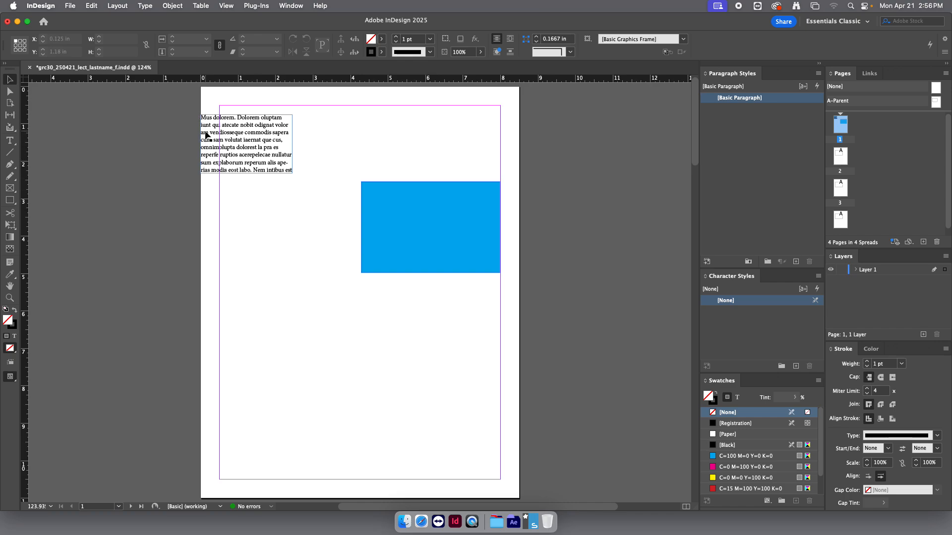
drag(206, 126, 226, 121)
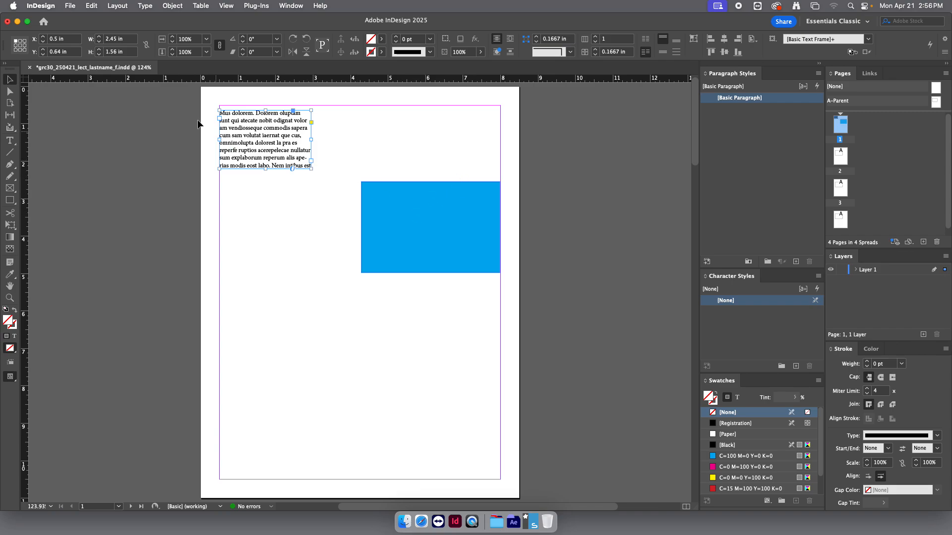
Examine the margin values in Document Setup and close it without changes.
click(92, 6)
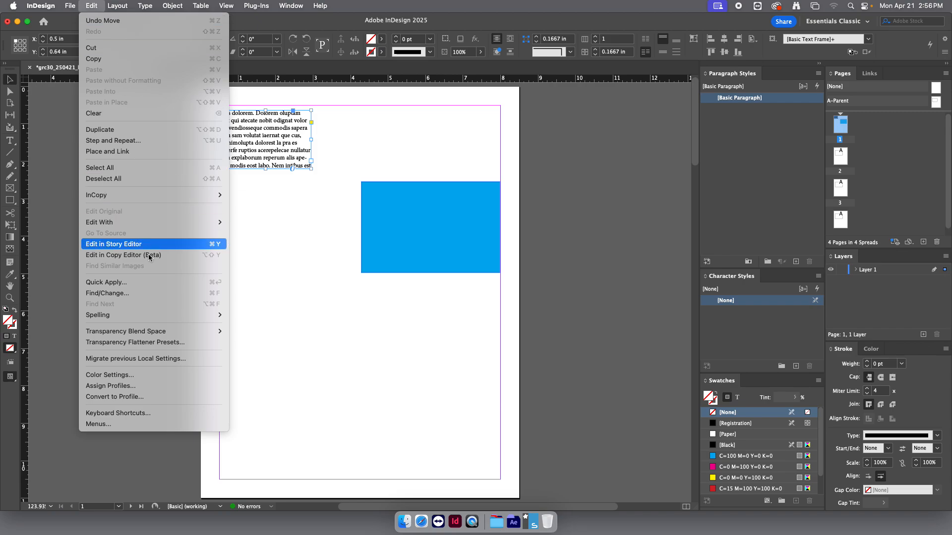
mouse_move(73, 7)
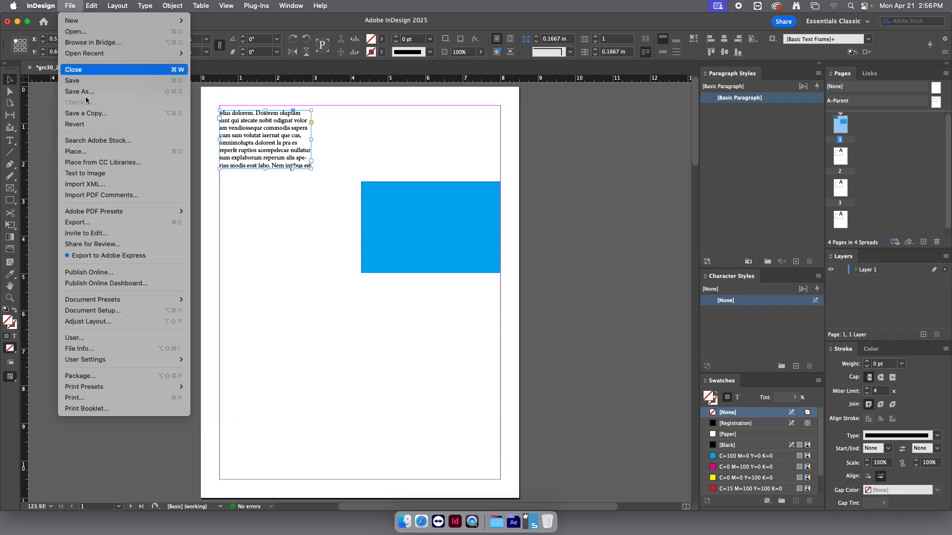
click(115, 311)
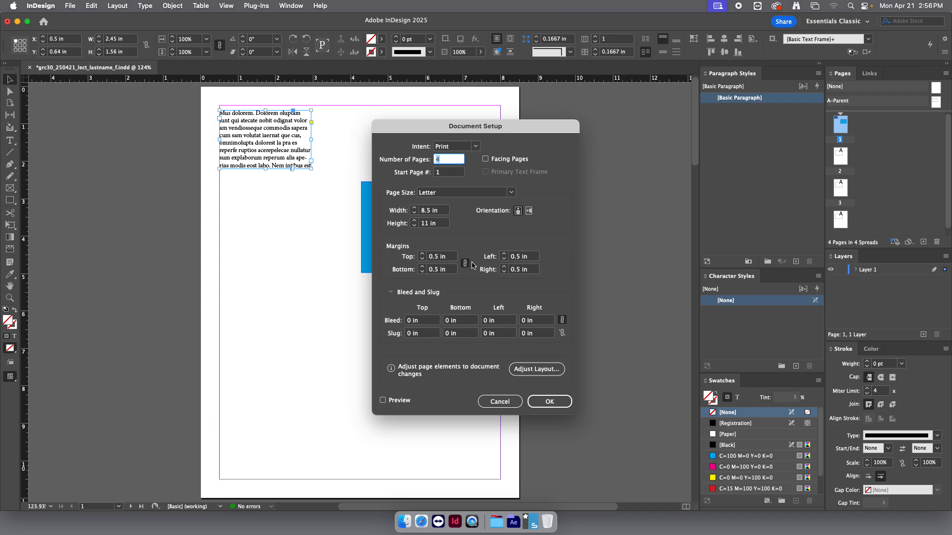
click(500, 401)
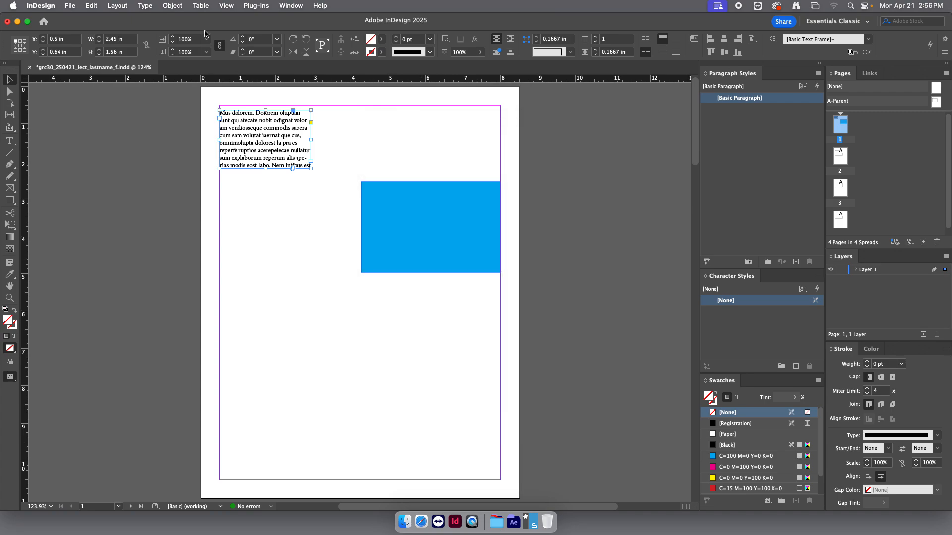
Examine the page margins in Margins and Columns and cancel the dialog.
click(120, 5)
mouse_move(171, 6)
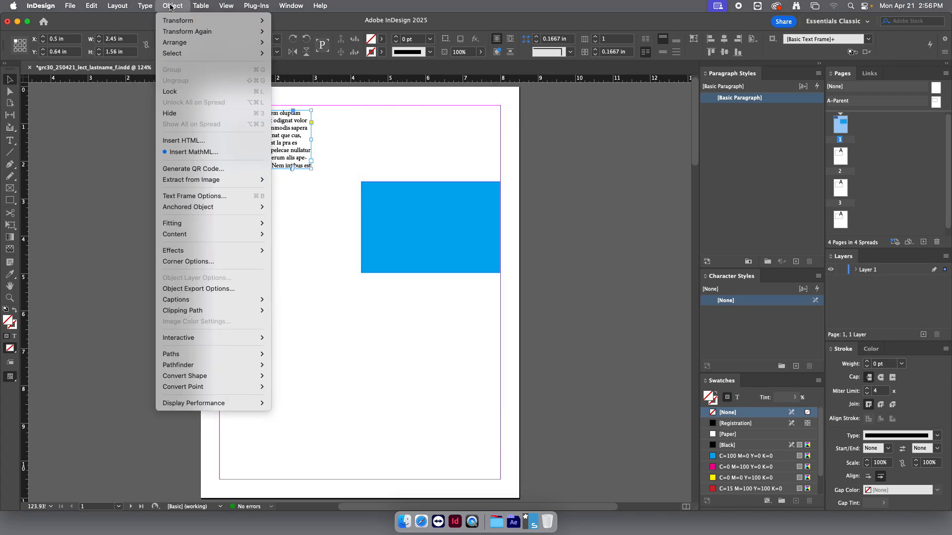
mouse_move(108, 4)
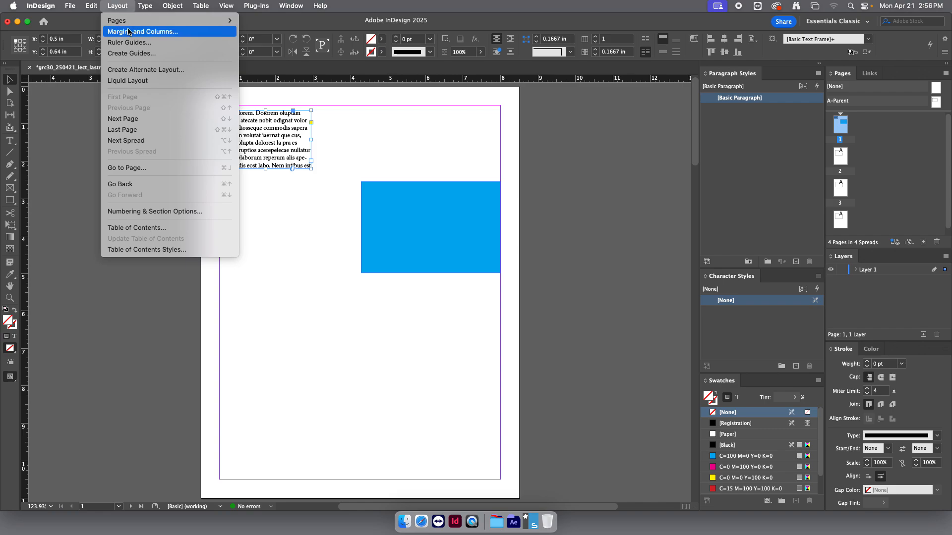
click(142, 31)
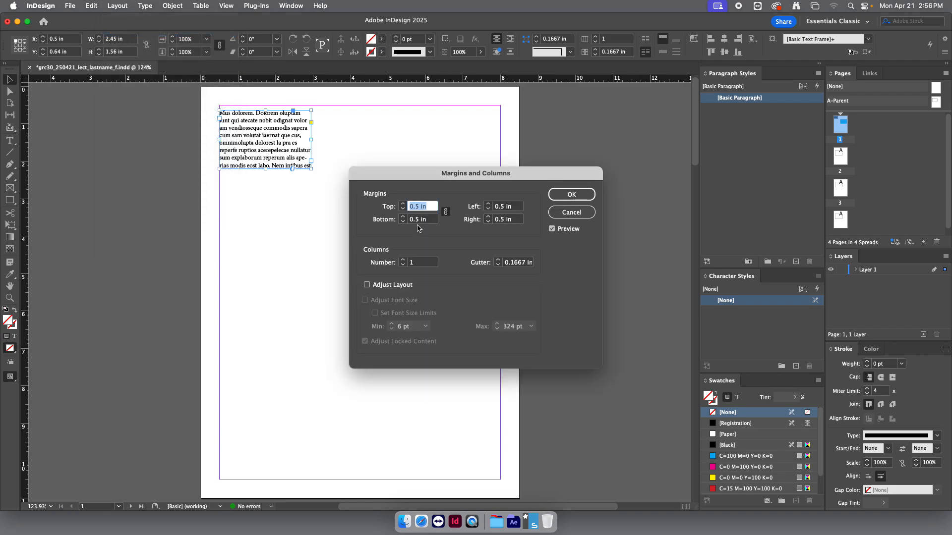
click(557, 213)
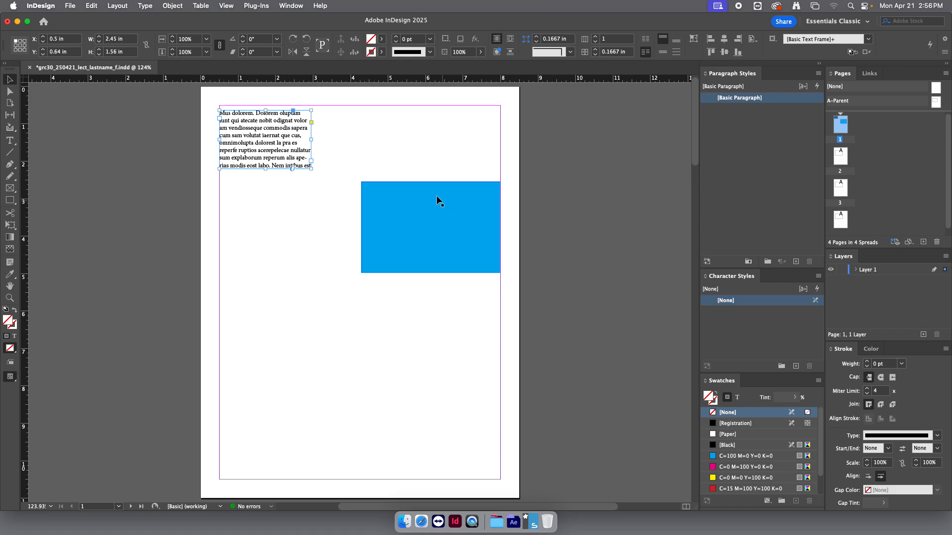
Move the blue rectangle past the right margin until its right edge meets the page edge.
click(396, 140)
drag(418, 242, 468, 229)
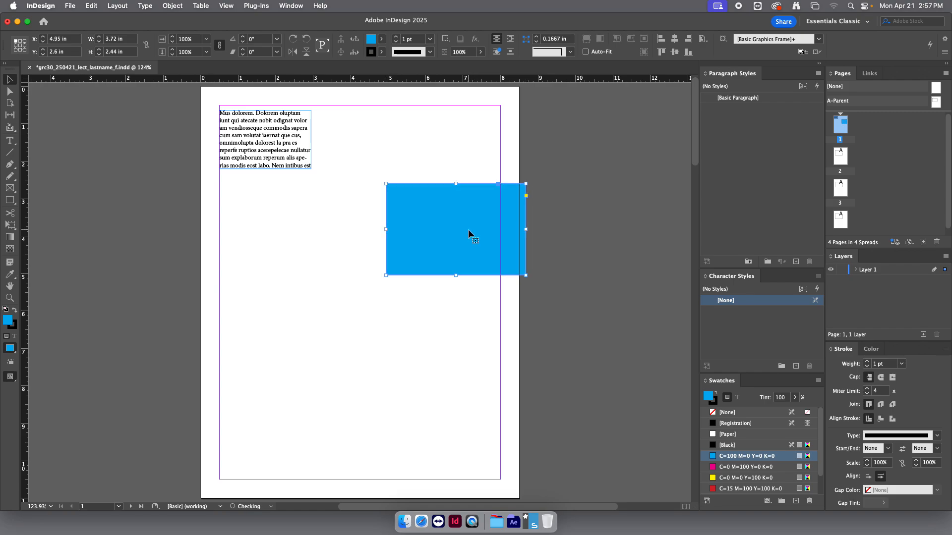
drag(468, 229, 458, 229)
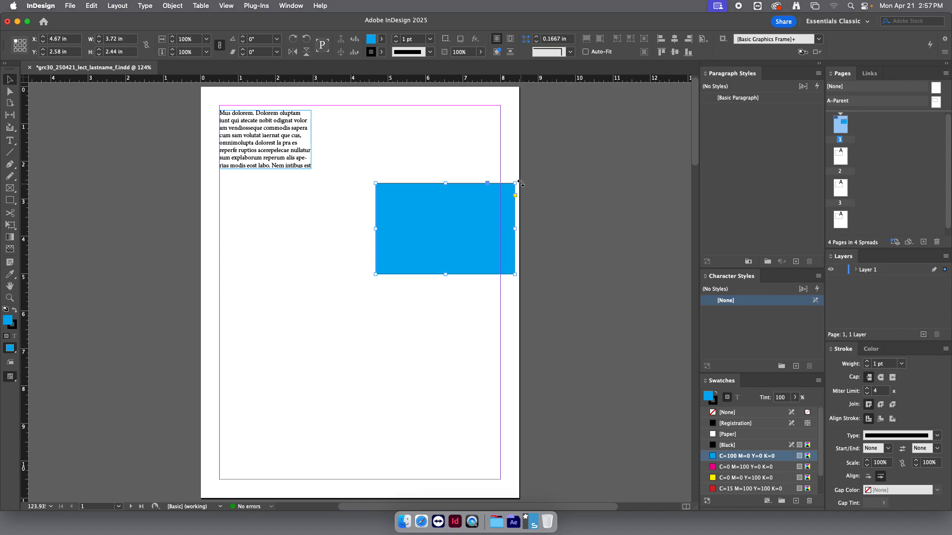
drag(451, 229, 457, 228)
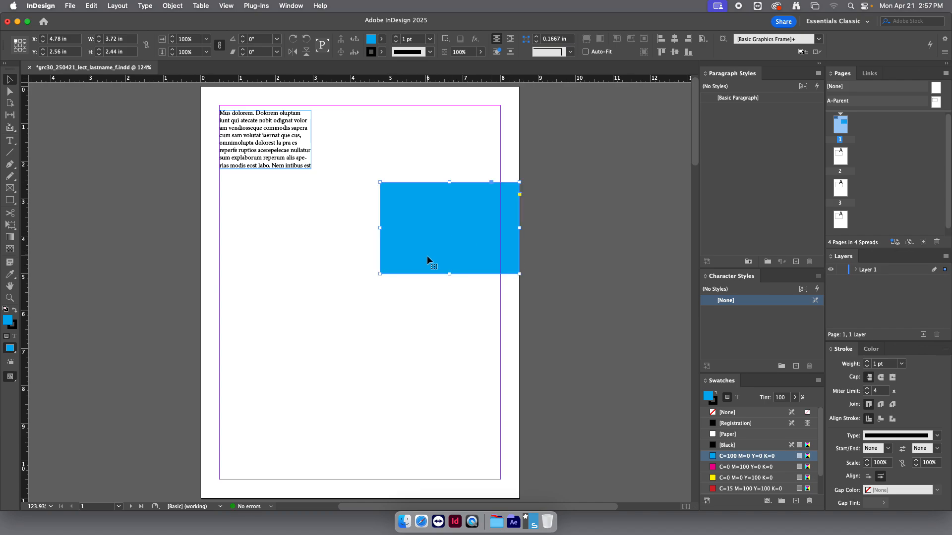
click(549, 232)
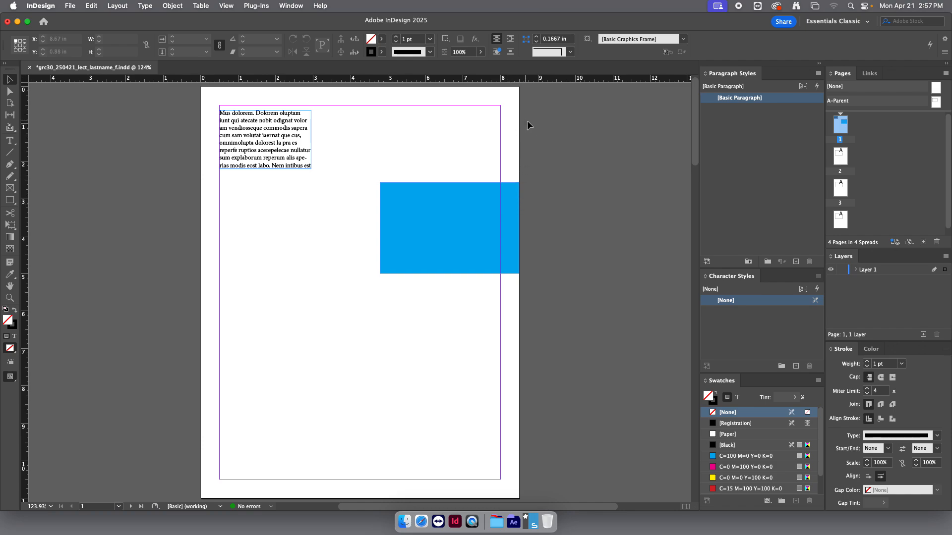
Nudge the blue rectangle left to leave a thin gap at the page's right edge and deselect it.
click(513, 195)
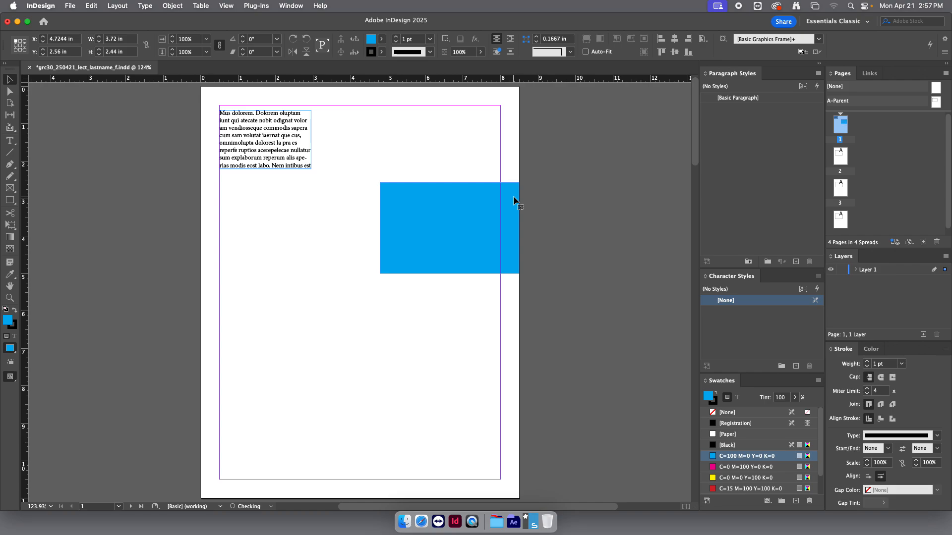
key(shift+Left)
key(shift+Left)
click(450, 135)
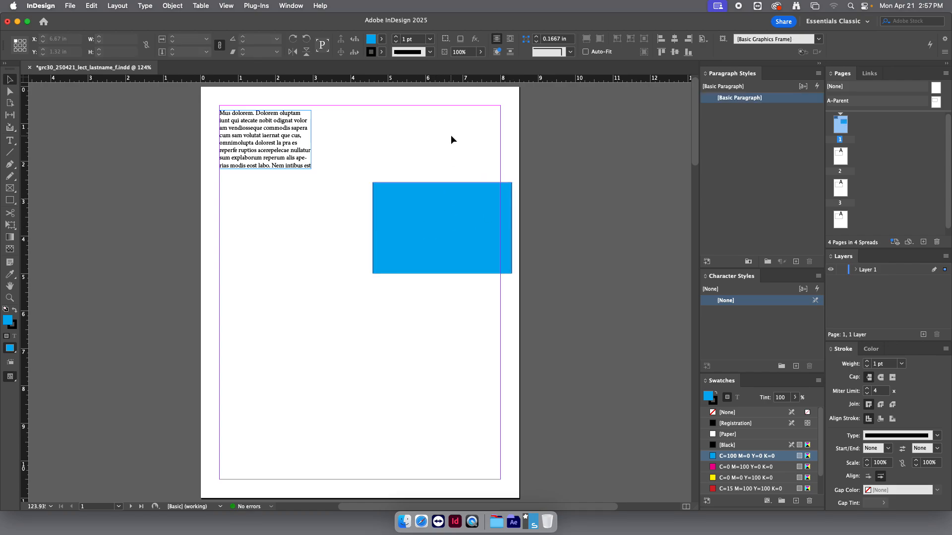
Shift the blue rectangle slightly right so only a sliver of page remains beside it, and deselect it.
click(416, 222)
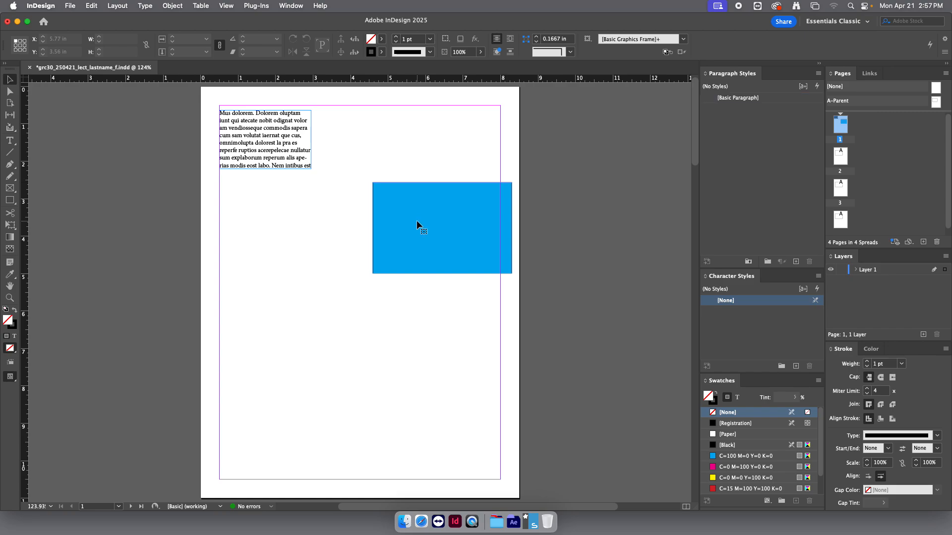
drag(417, 222, 417, 221)
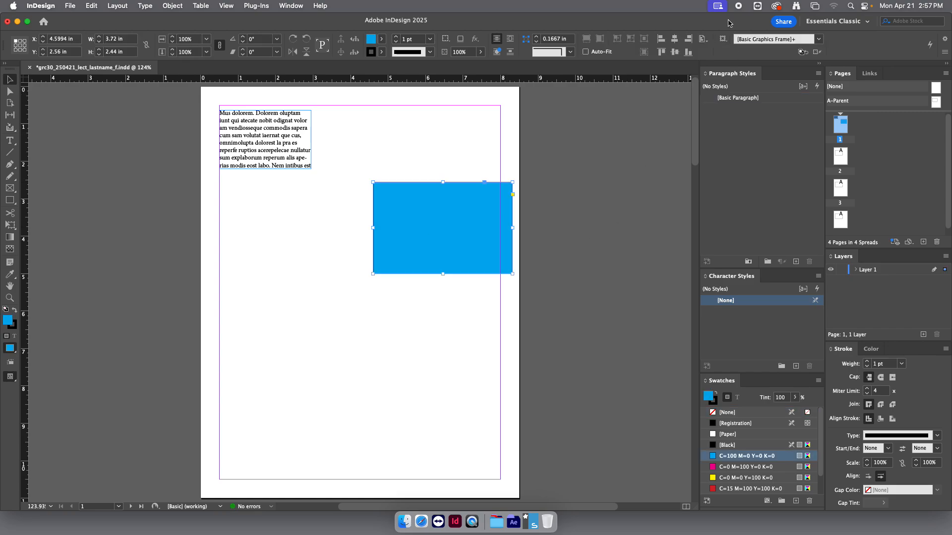
click(717, 7)
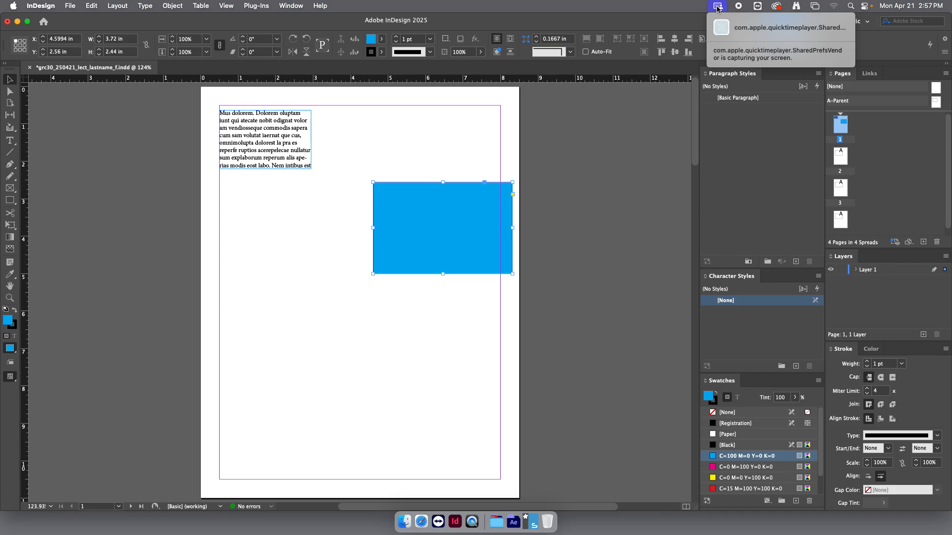
click(717, 7)
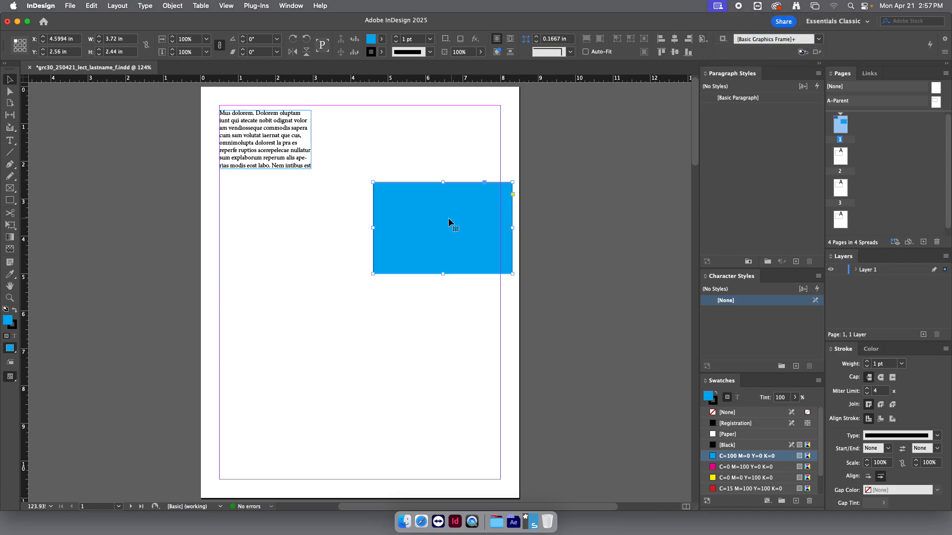
drag(450, 218, 457, 218)
click(557, 219)
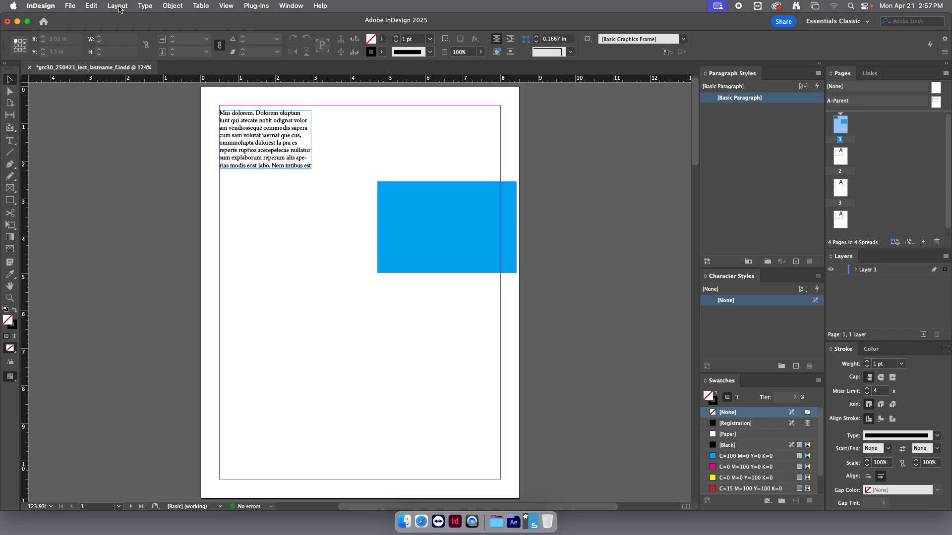
Set the document's bleed to 0.125 in on all four sides in Document Setup.
click(69, 5)
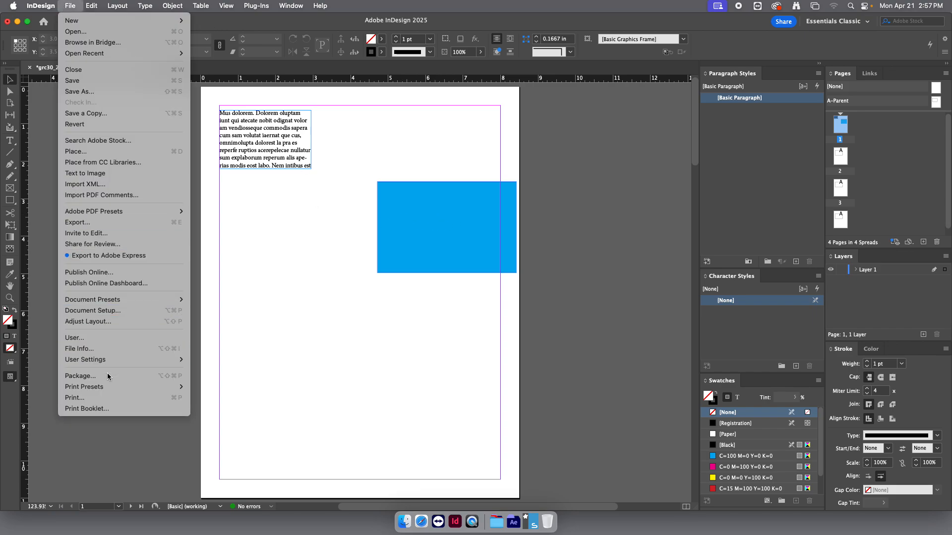
click(106, 311)
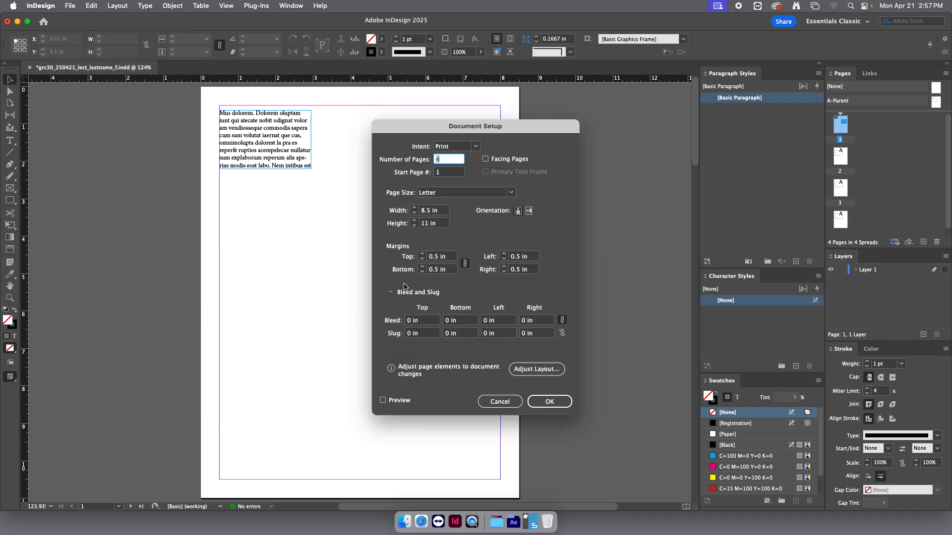
click(428, 324)
text(.125)
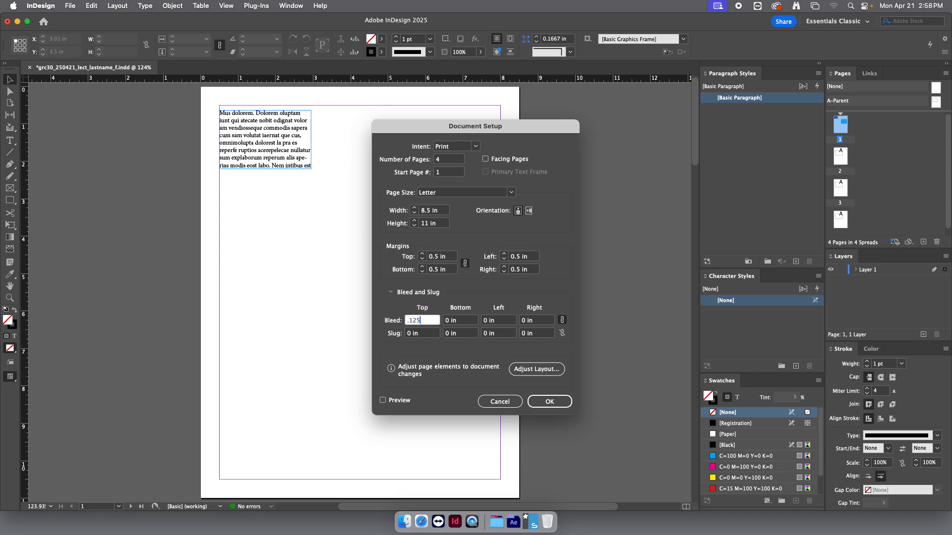
key(Tab)
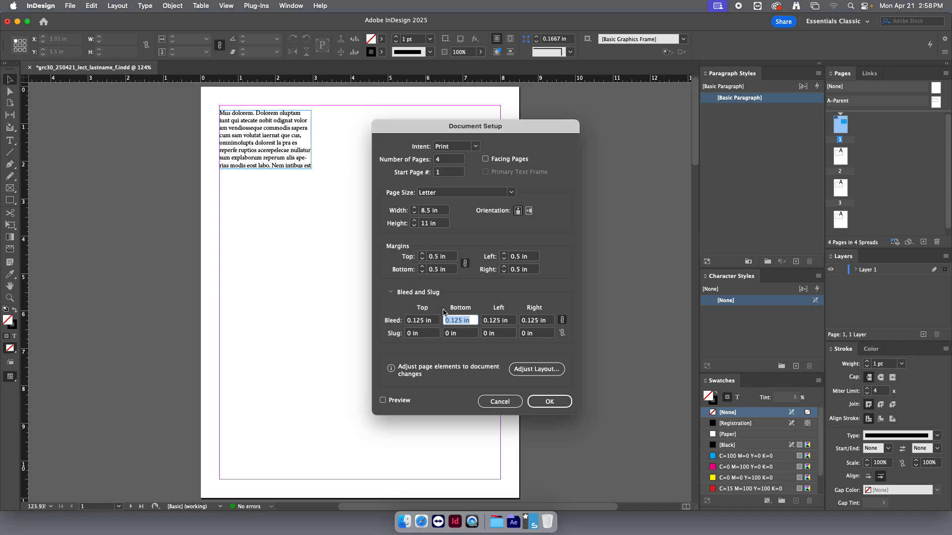
click(549, 401)
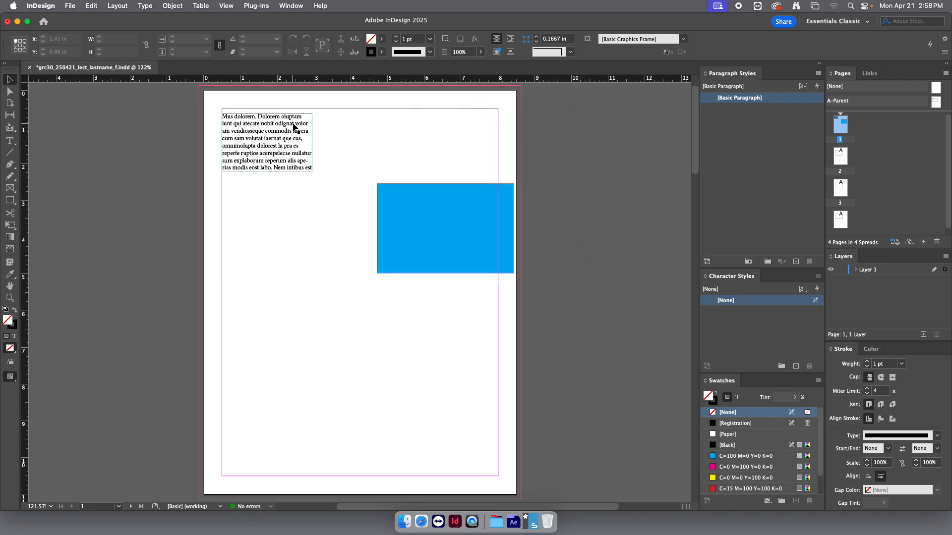
Move the blue rectangle out to the right bleed guide and display the page in Preview mode.
drag(429, 233, 435, 233)
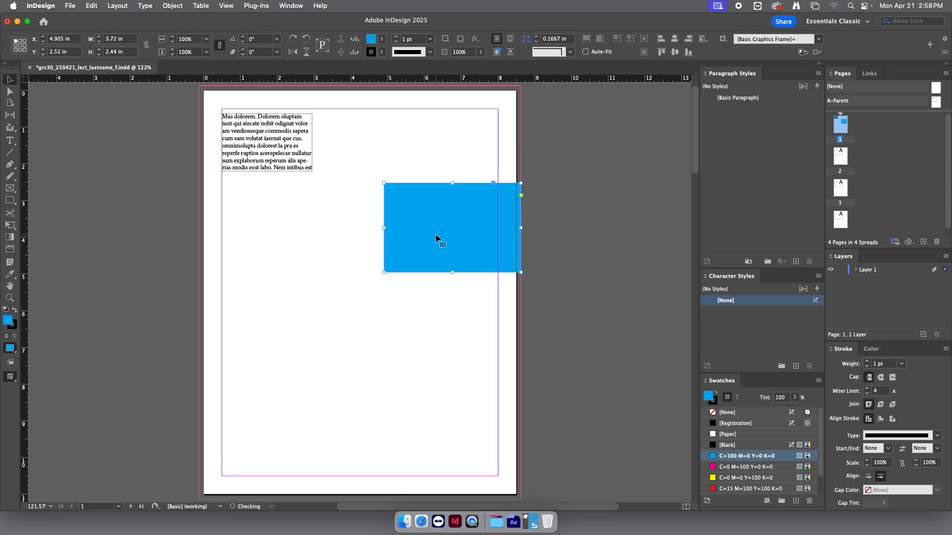
click(583, 201)
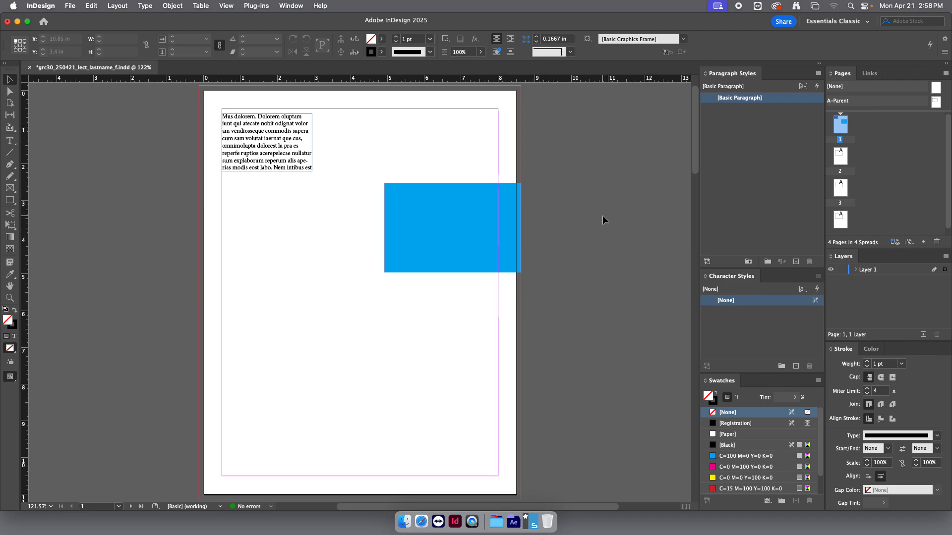
key(w)
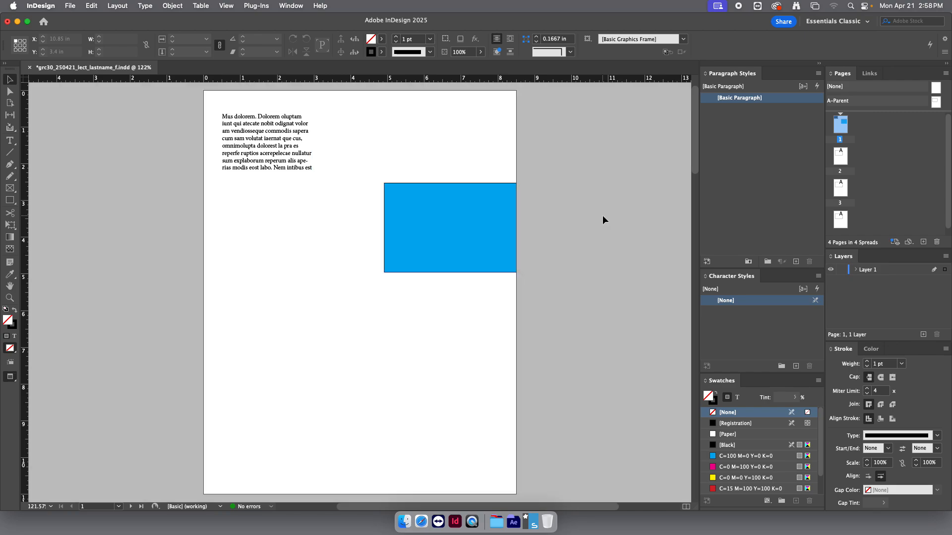
Hide the panels, return the page from Preview to Normal mode, and bring the panels back.
key(Tab)
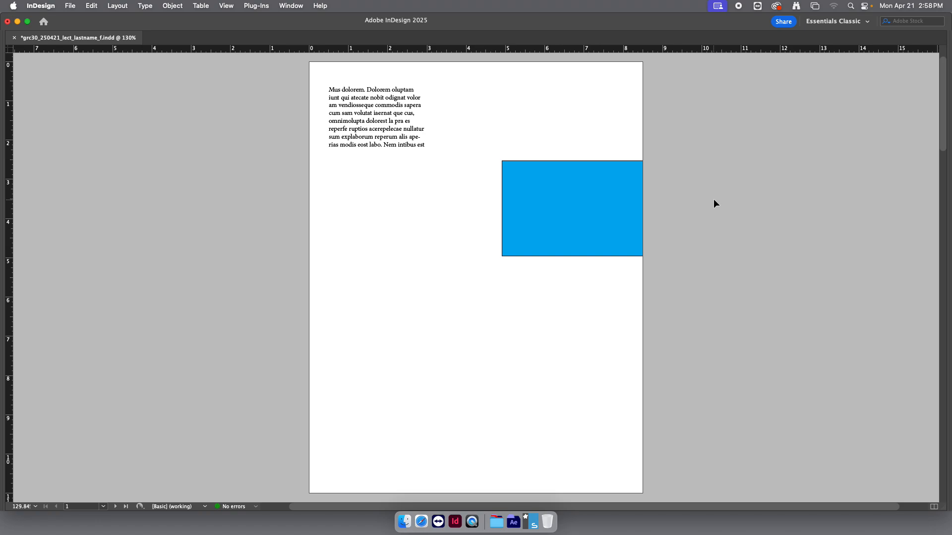
key(w)
key(Tab)
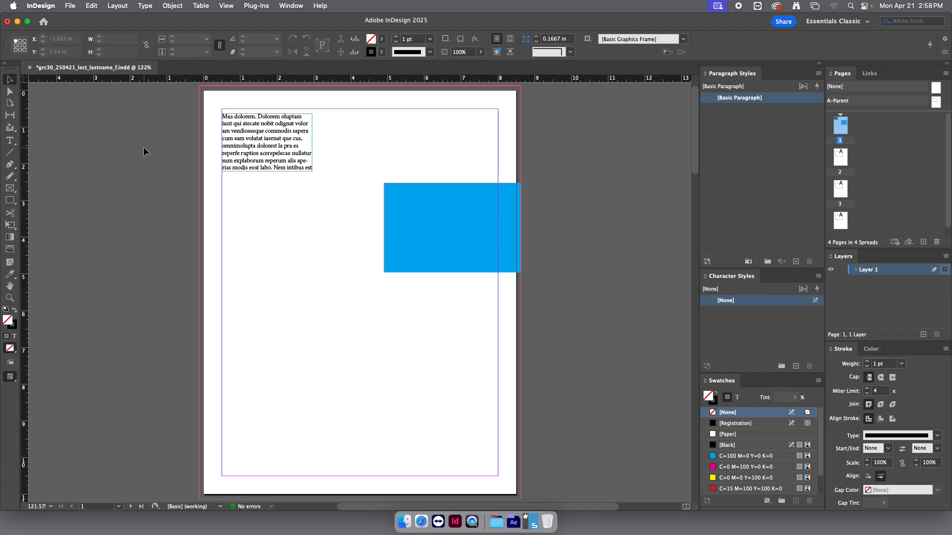
Save the document.
click(70, 5)
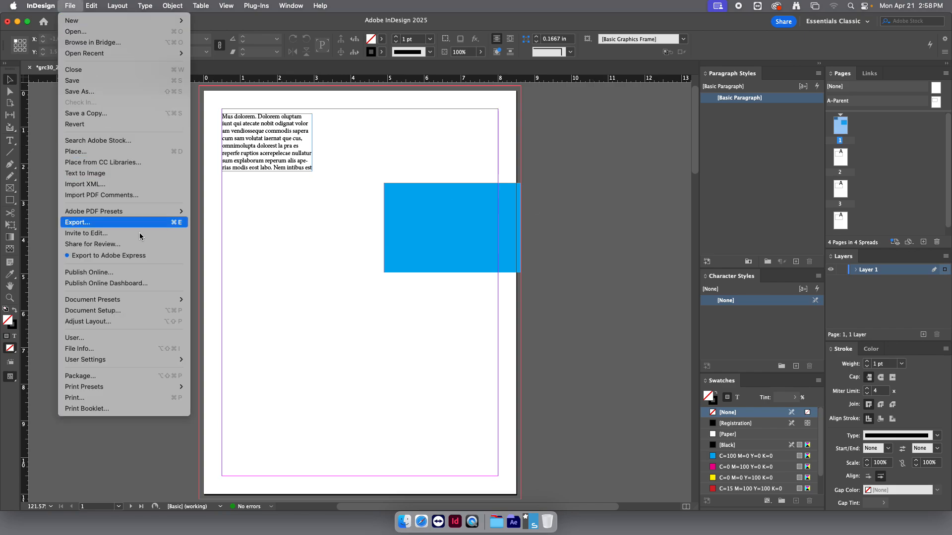
click(374, 304)
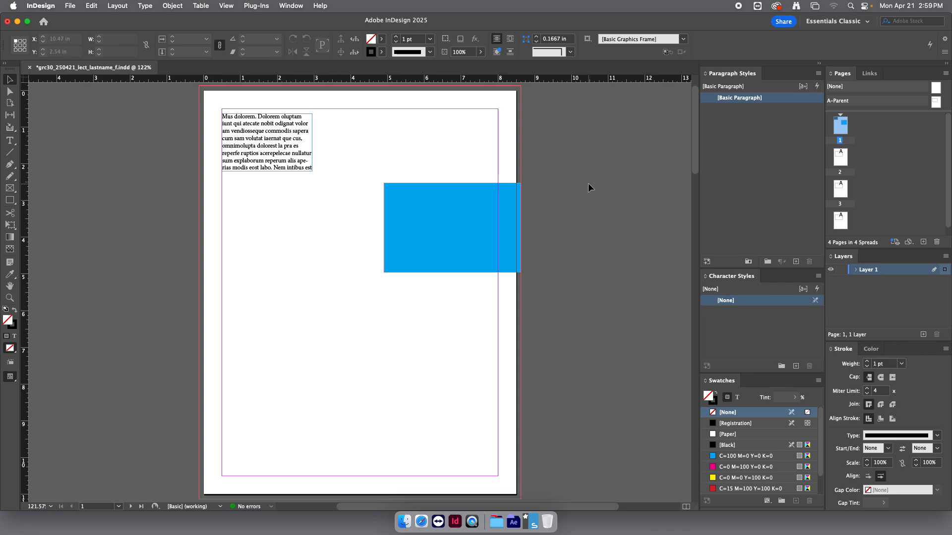
key(super+s)
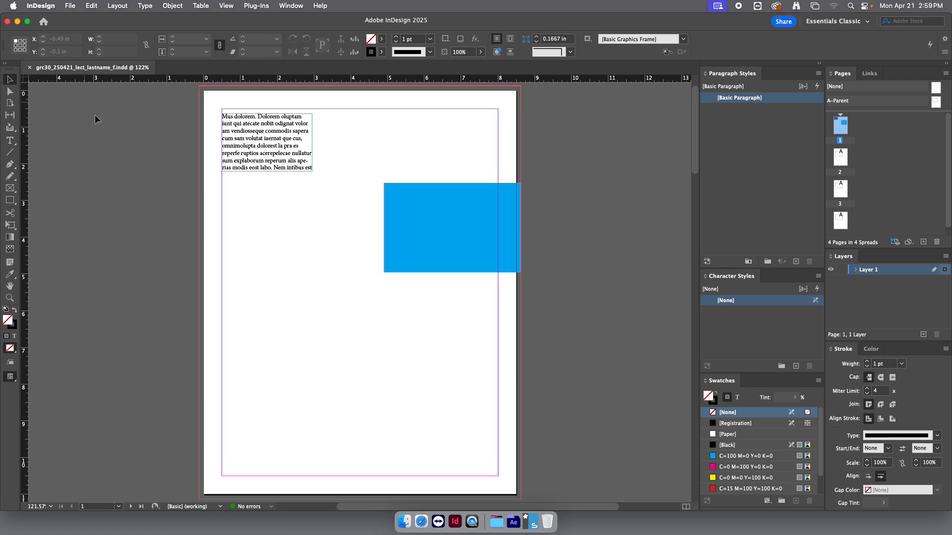
Switch between the Rotate tool and the Selection tool, ending on Rotate, and apply None to the active color.
key(r)
key(v)
key(r)
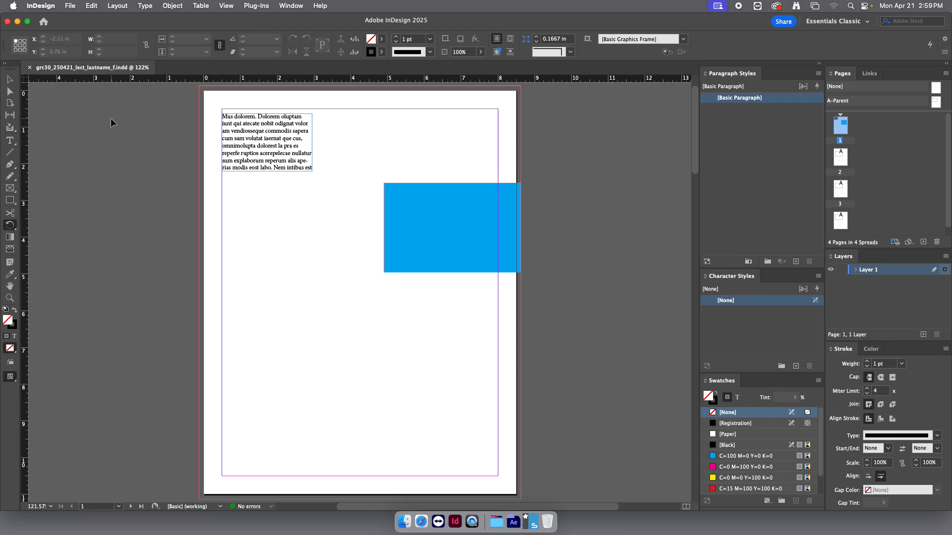
key(period)
key(slash)
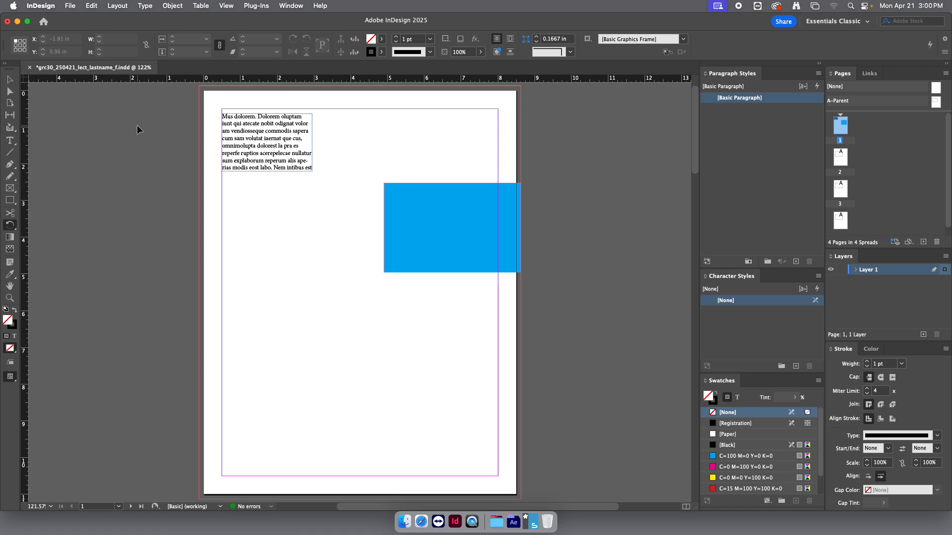
Hide the rulers, show them again, and save the document.
key(super+r)
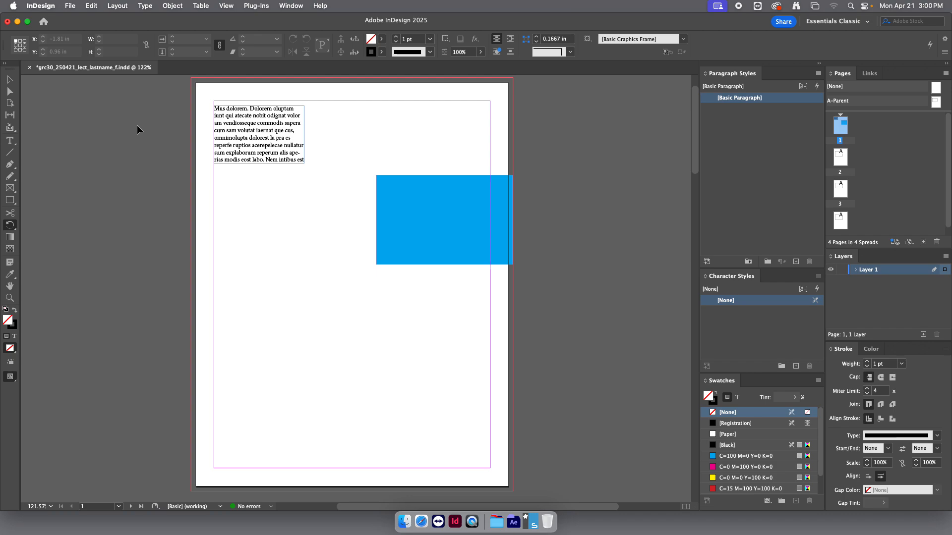
key(super+r)
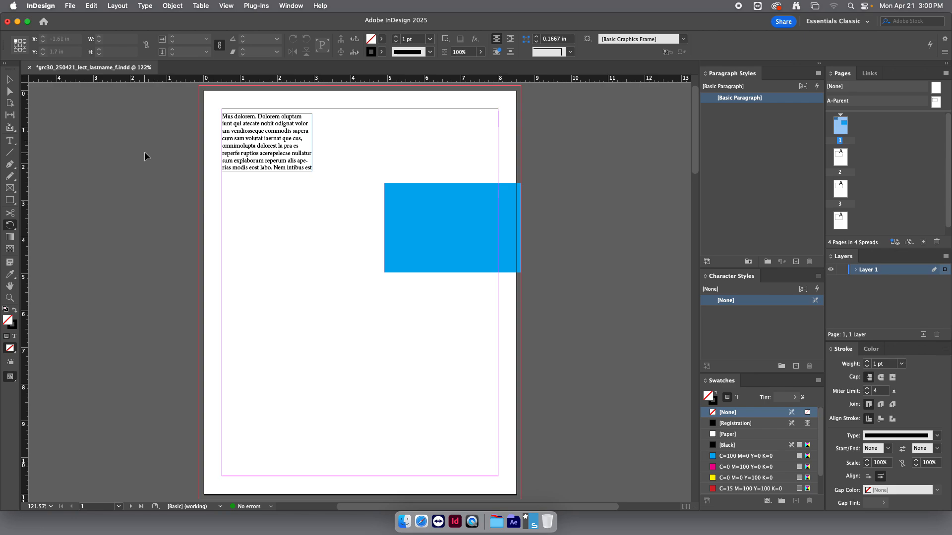
key(super+s)
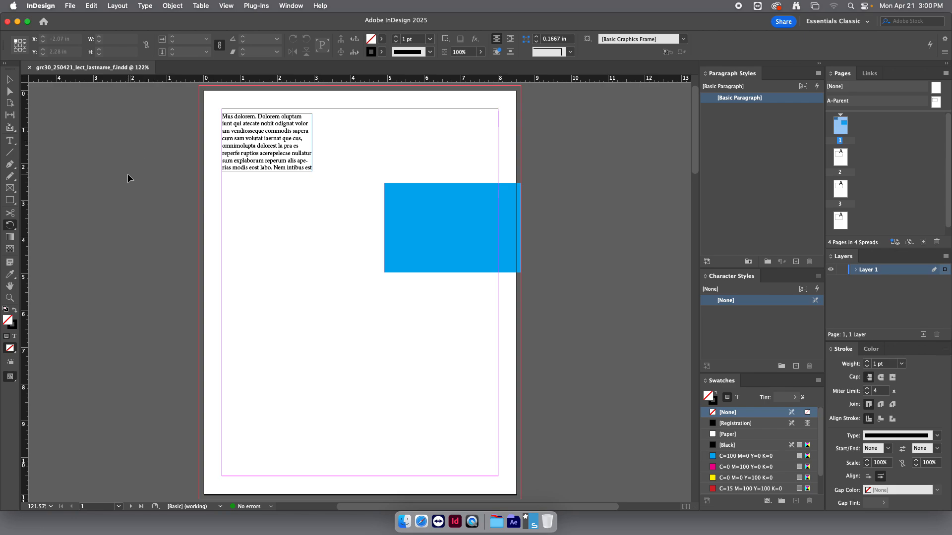
Toggle the rulers off and on repeatedly, ending with them displayed.
key(super+r)
key(super+r)
key(super+r)
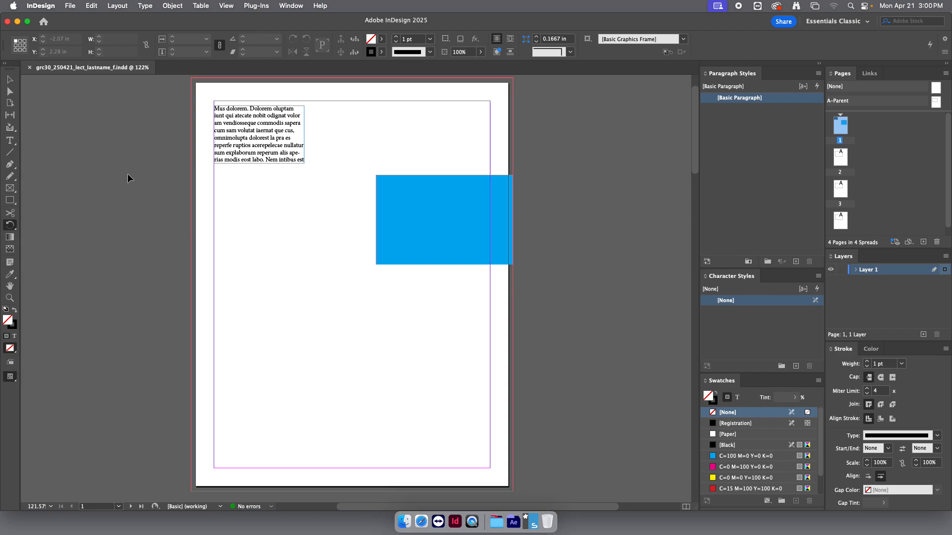
key(super+r)
key(super+r)
key(super+r)
key(super+r)
key(super+r)
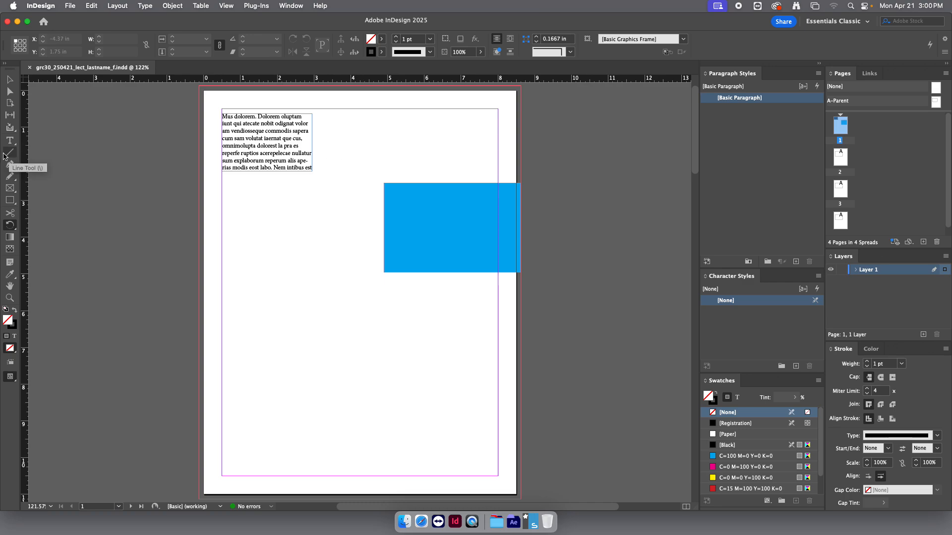
key(super+r)
key(super+r)
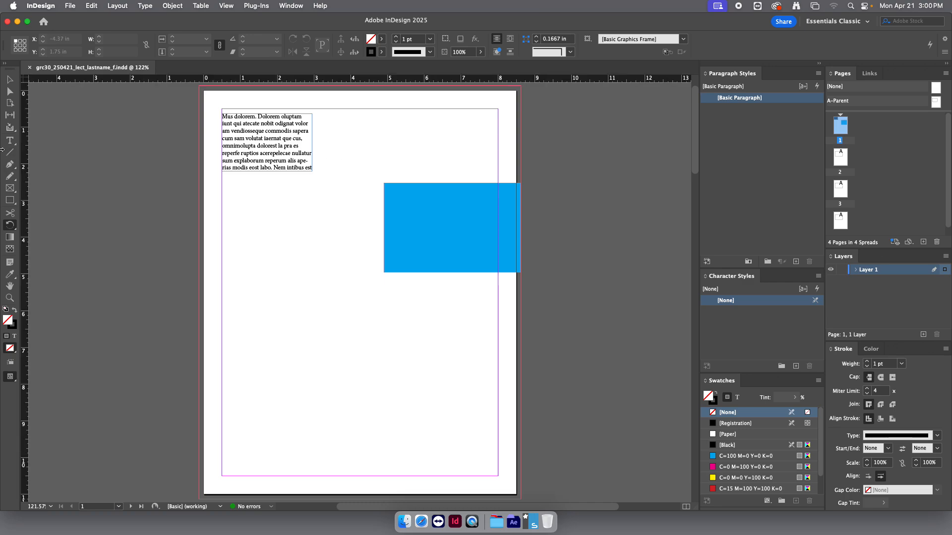
Review the available ruler measurement units and close the list without choosing another unit.
right_click(26, 80)
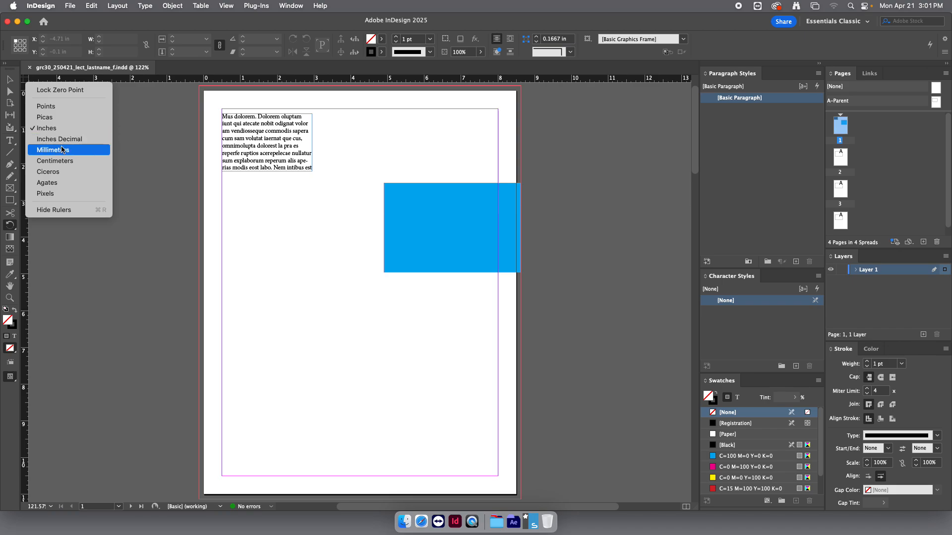
click(141, 134)
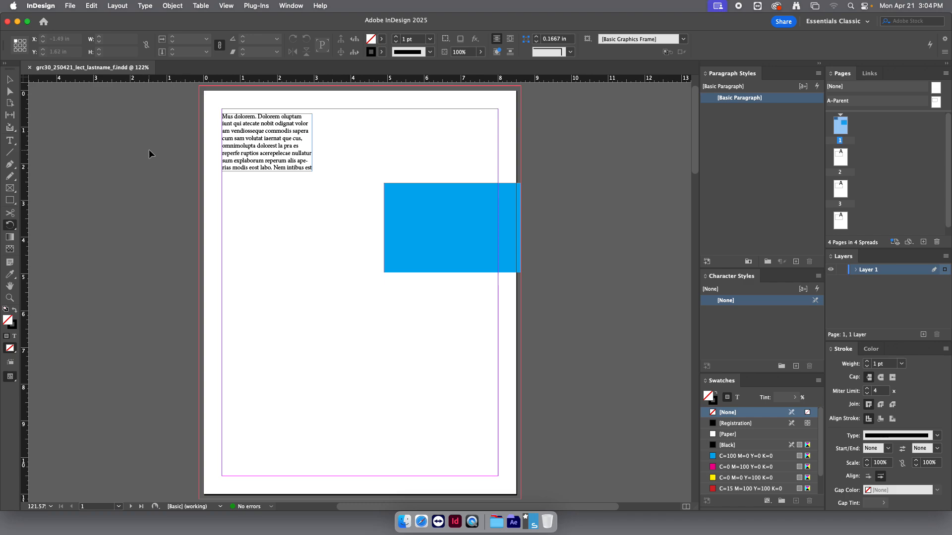
right_click(25, 80)
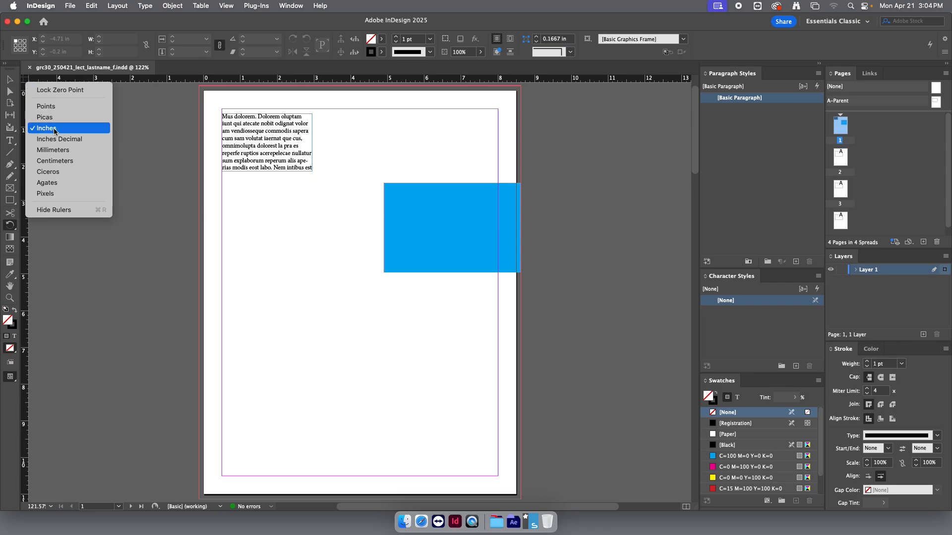
click(143, 136)
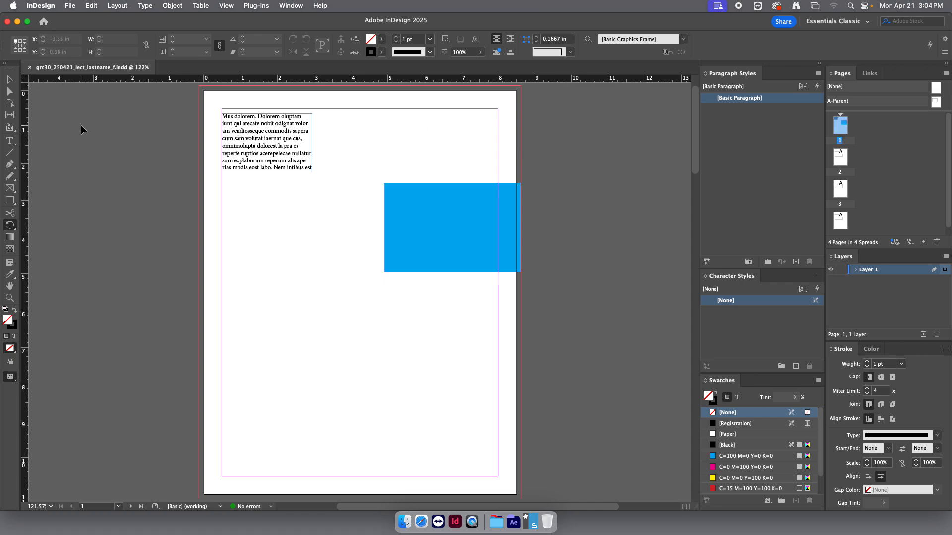
Place a vertical ruler guide at about 2.125 in on page 1, select it with the Selection tool, and delete it.
drag(25, 114, 282, 304)
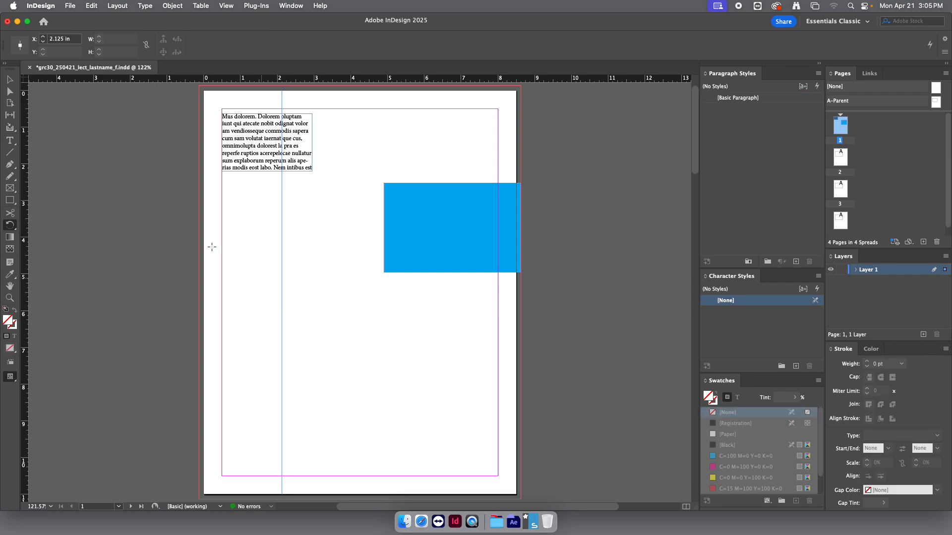
click(8, 81)
drag(247, 210, 307, 263)
key(Delete)
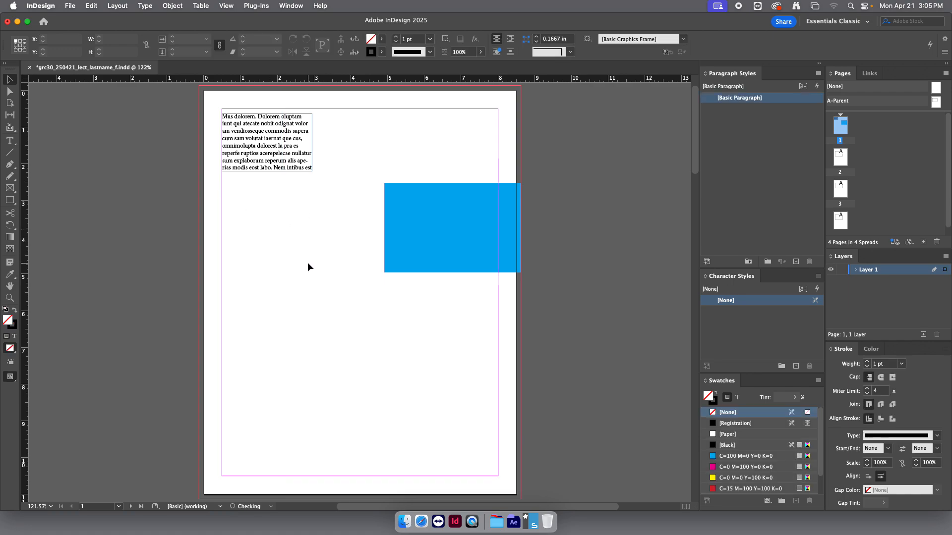
Add a vertical ruler guide to page 1 and set its X position to 2.5 in.
drag(29, 222, 326, 276)
drag(306, 242, 349, 292)
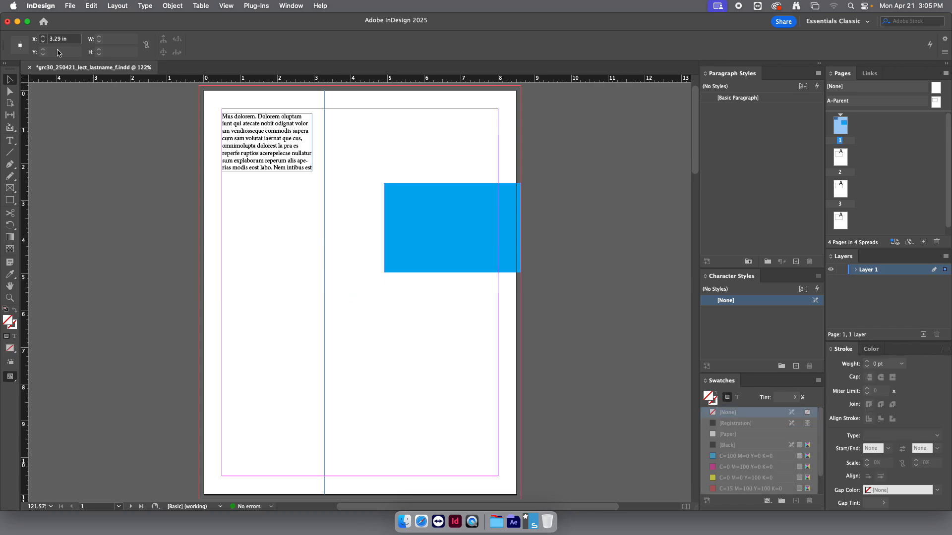
click(71, 39)
drag(71, 41, 39, 42)
text(2.5)
key(Return)
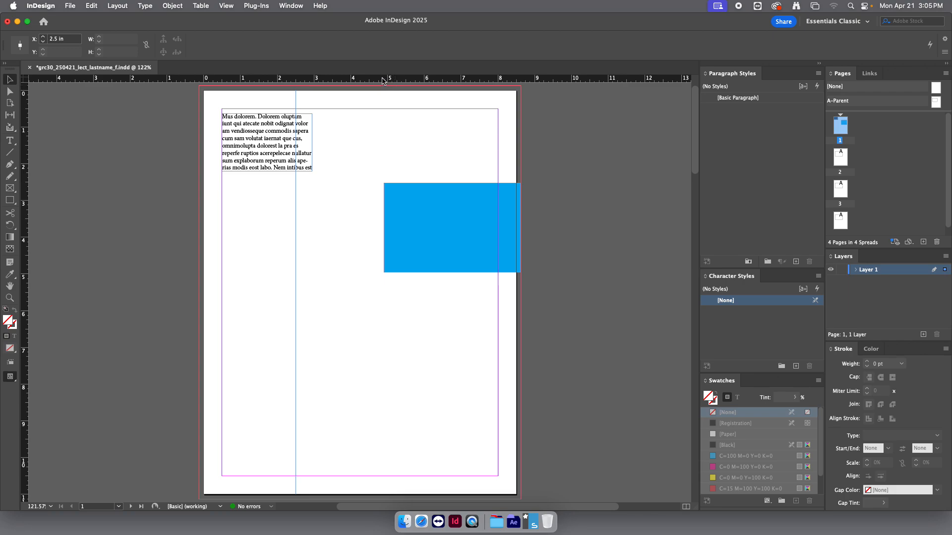
Add a horizontal ruler guide across page 1, set its Y position to 3.375 in, and deselect it.
drag(381, 80, 340, 216)
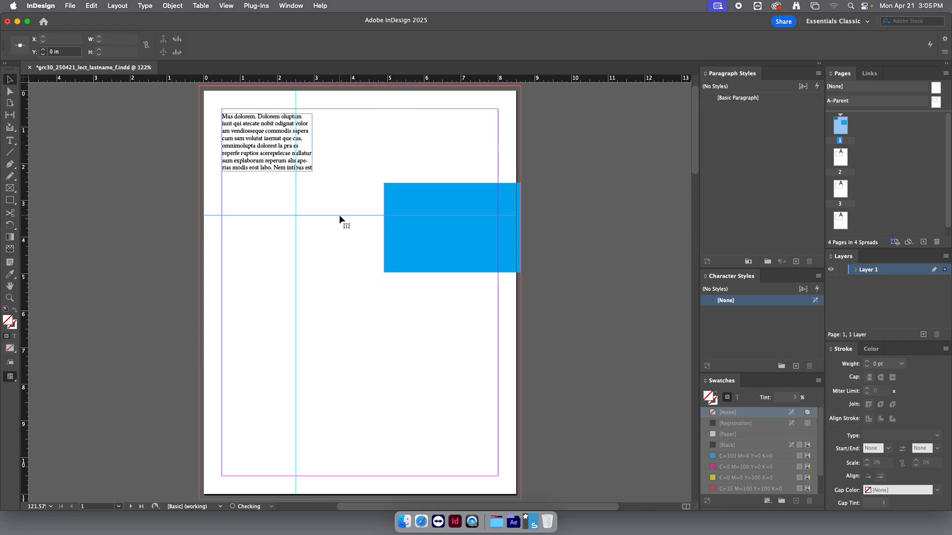
click(68, 51)
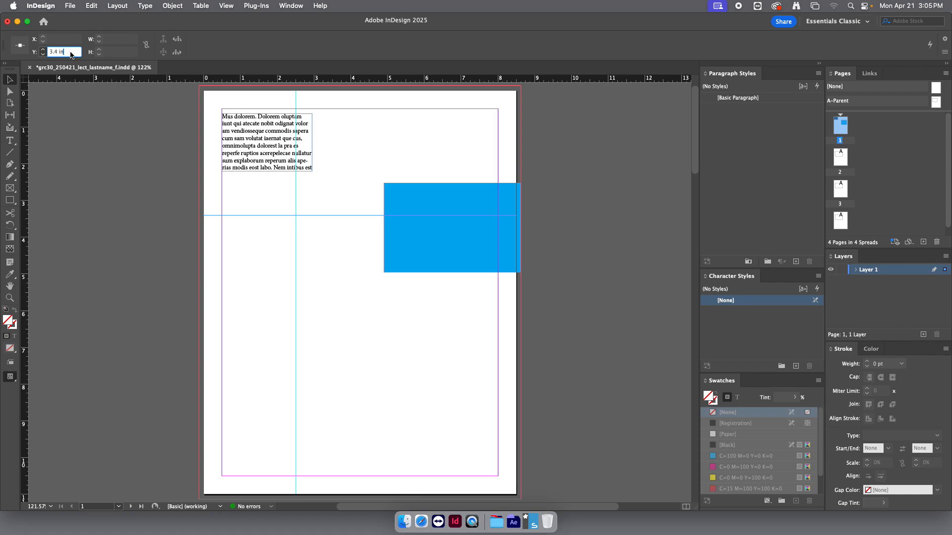
click(43, 55)
click(341, 263)
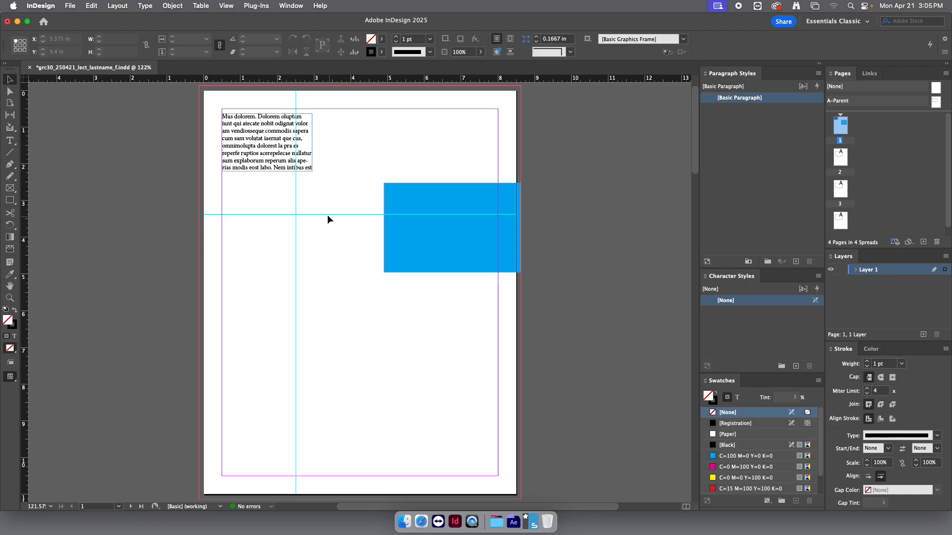
Practice selecting the horizontal guide alone and both guides together, deselecting them between selections.
drag(275, 198, 315, 238)
drag(331, 195, 354, 257)
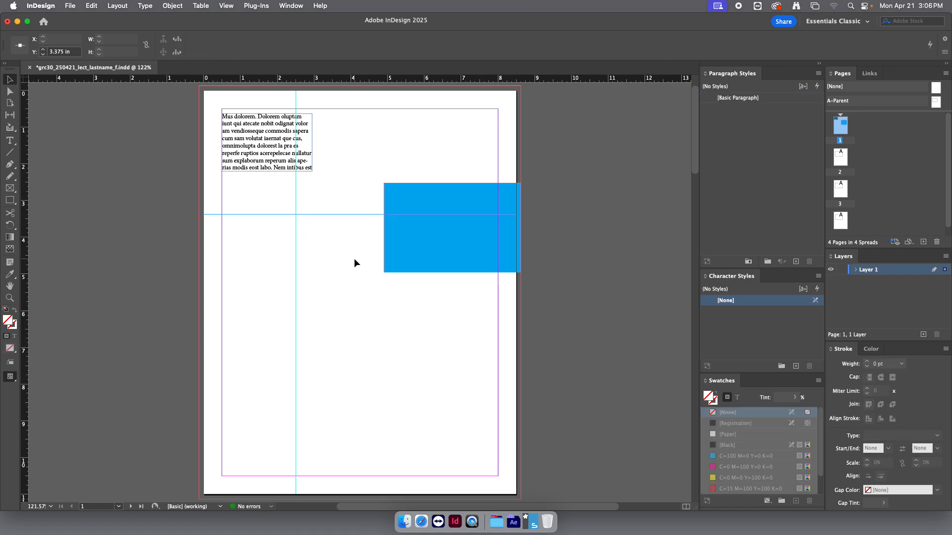
click(353, 258)
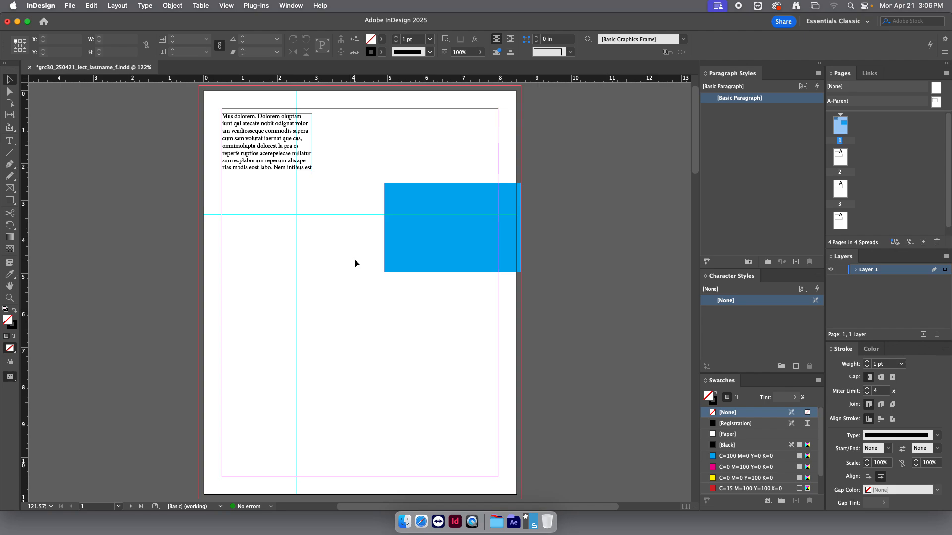
drag(279, 195, 320, 254)
drag(283, 192, 322, 248)
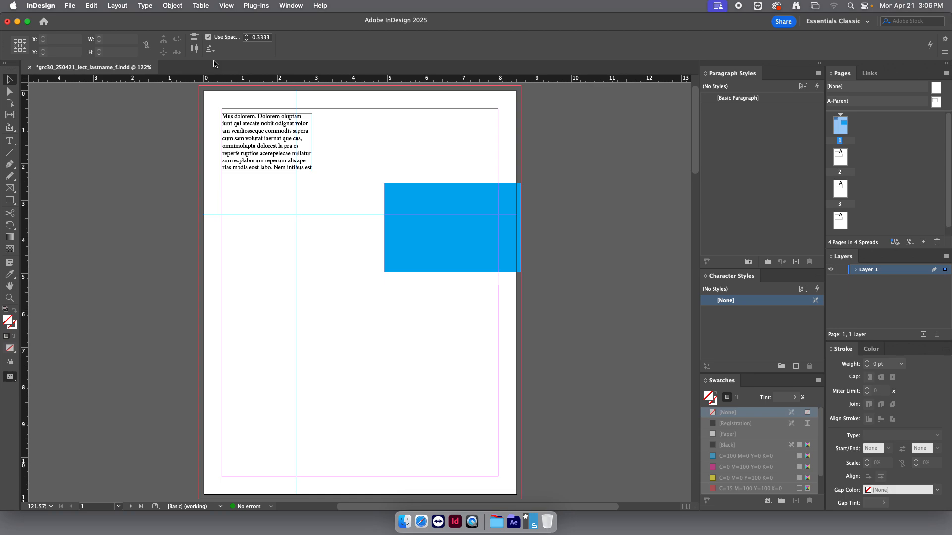
key(super+shift+a)
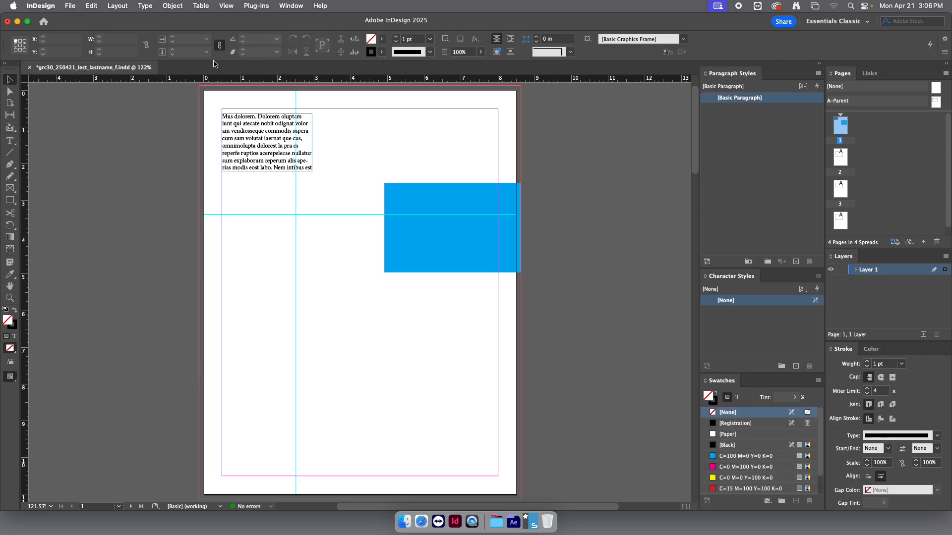
drag(284, 175, 322, 251)
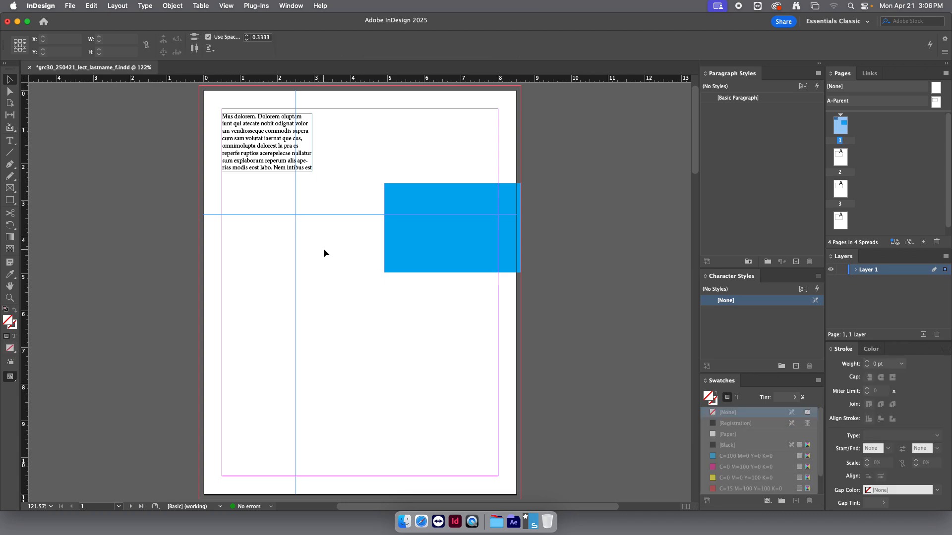
Deselect both guides, shift the horizontal guide slightly down, and undo the move.
click(323, 248)
drag(317, 215, 315, 221)
key(super+z)
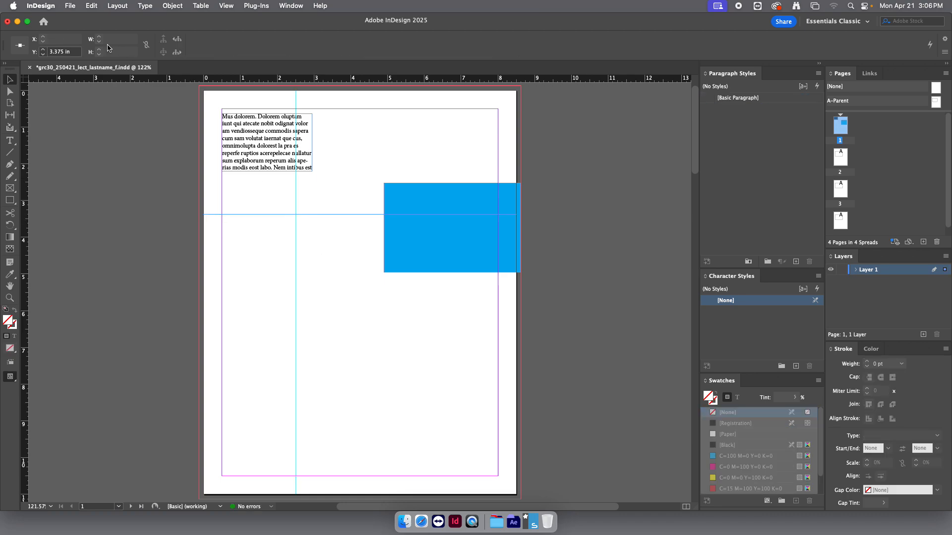
Lock the ruler guides in the document.
click(166, 6)
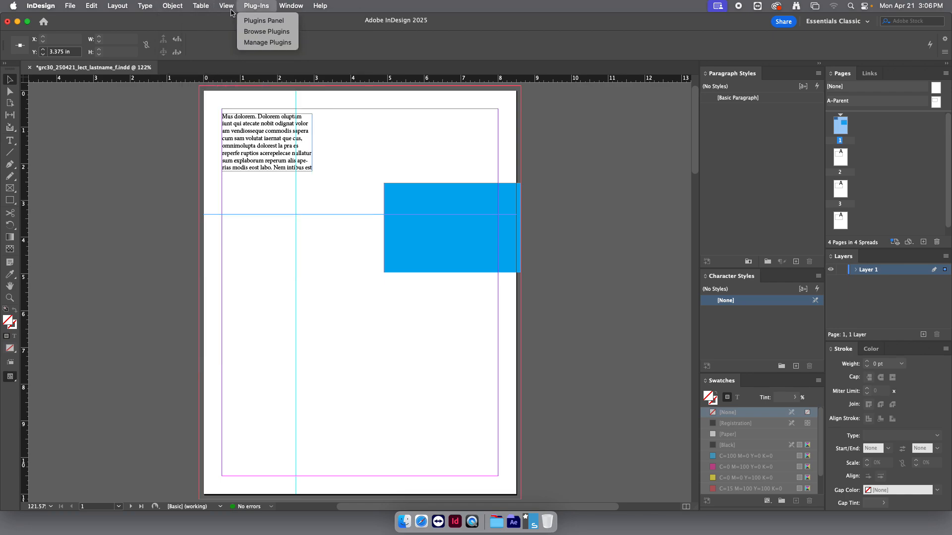
mouse_move(224, 7)
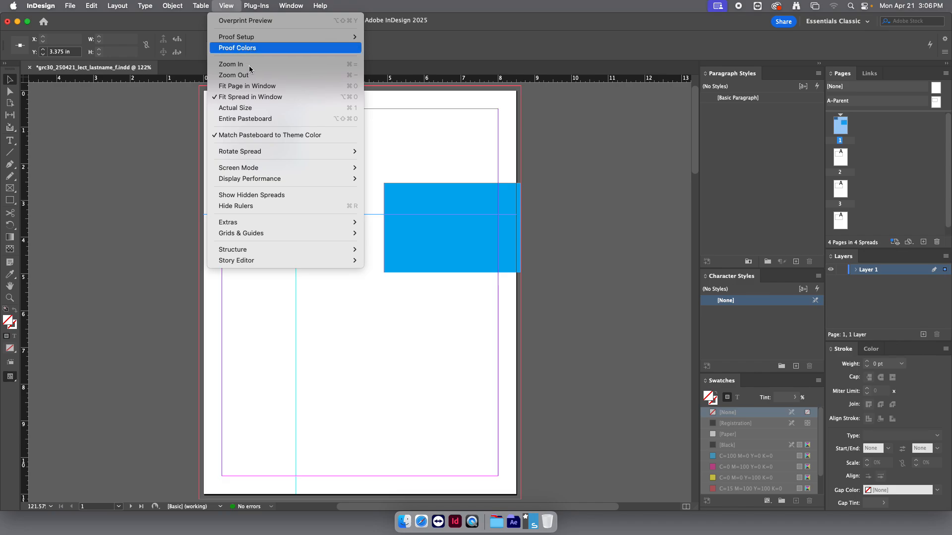
mouse_move(252, 234)
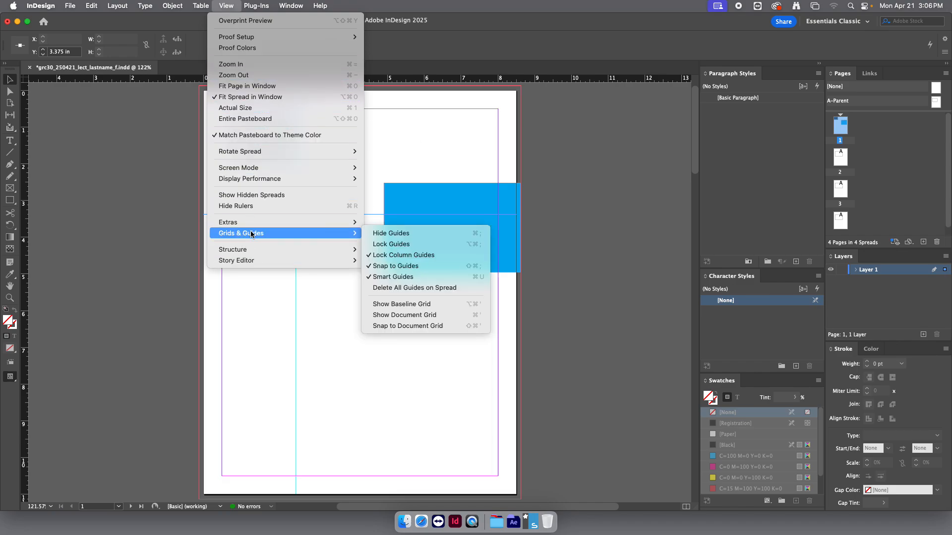
click(394, 246)
Try to select the locked guides around their intersection on page 1.
drag(274, 196, 319, 262)
click(320, 262)
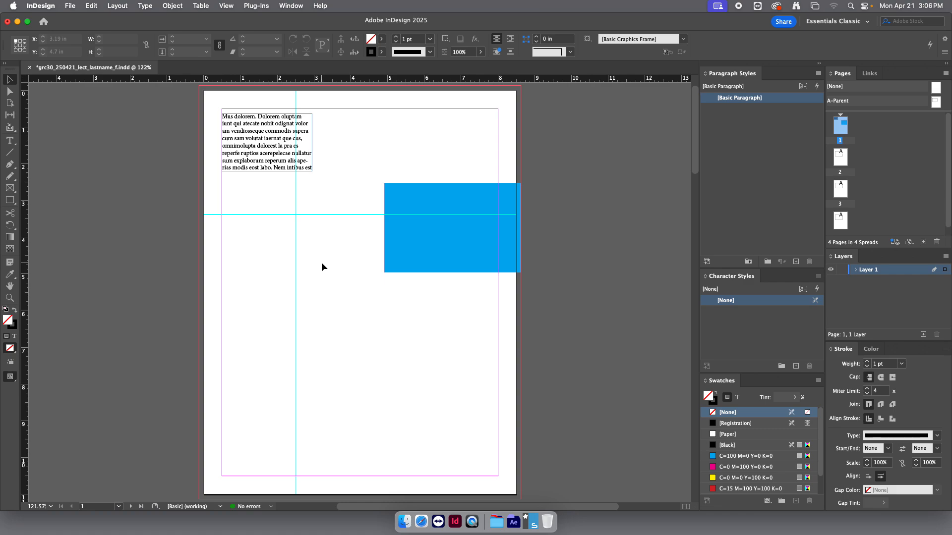
drag(312, 234, 301, 208)
drag(323, 260, 323, 260)
Unlock the ruler guides and remove the horizontal and vertical guides from page 1.
click(229, 7)
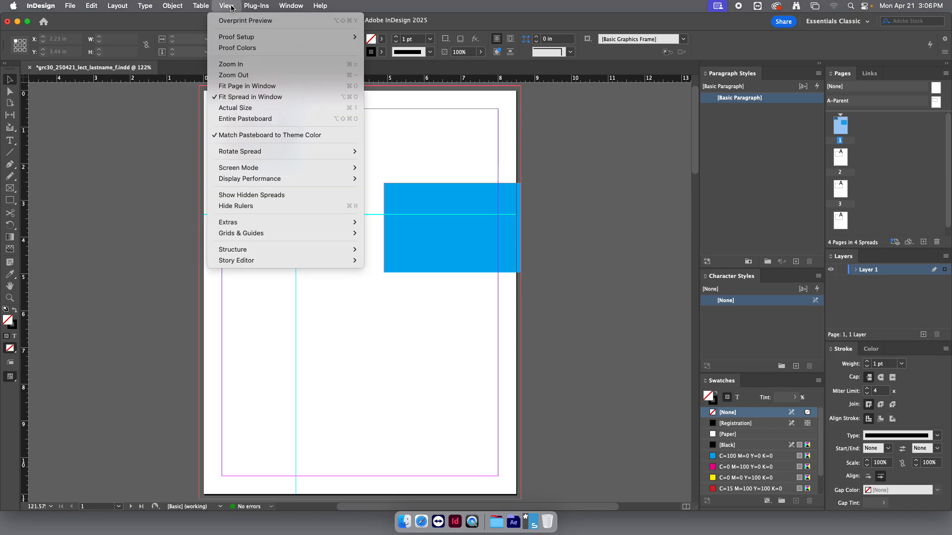
mouse_move(270, 234)
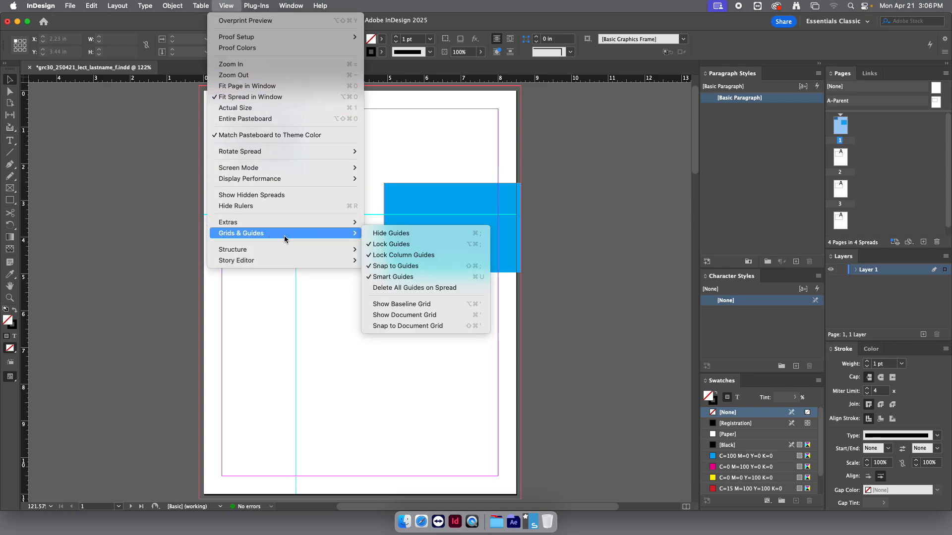
click(398, 247)
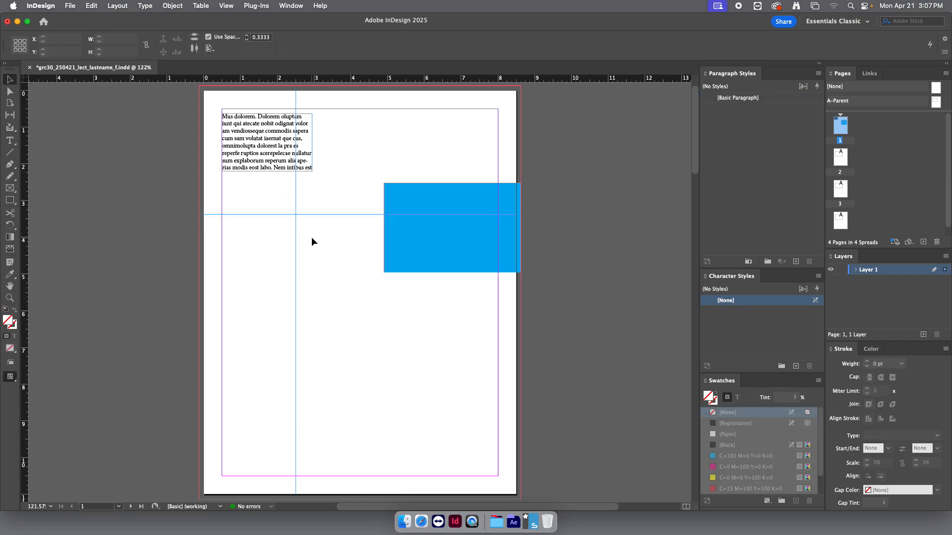
key(super+semicolon)
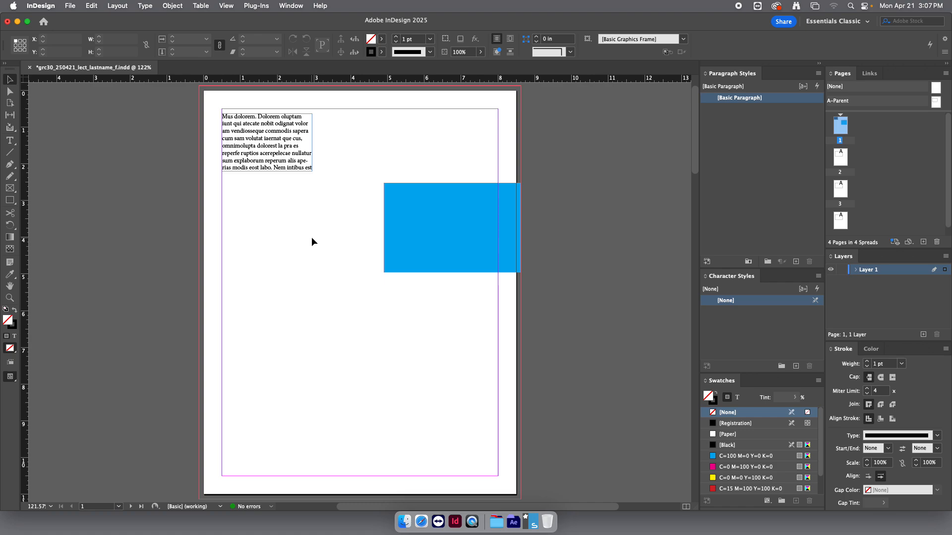
click(117, 6)
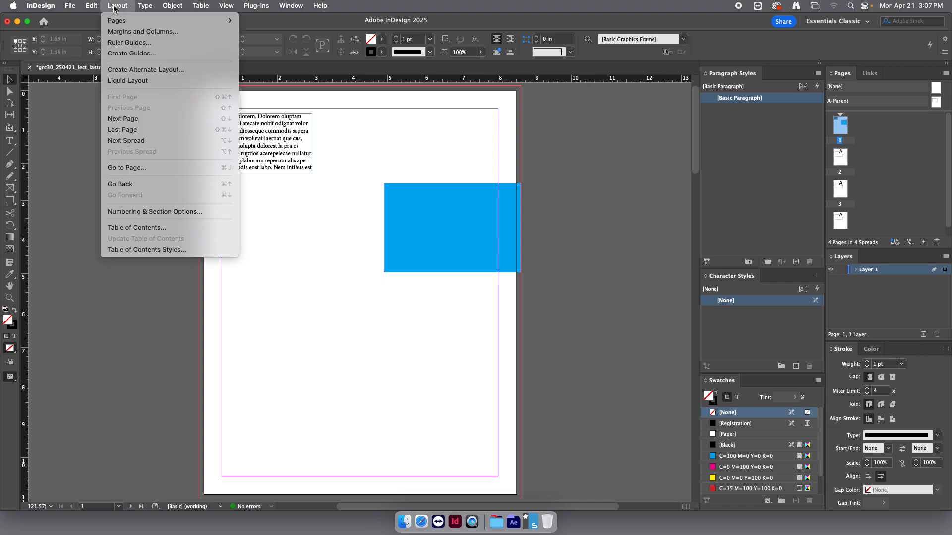
click(119, 53)
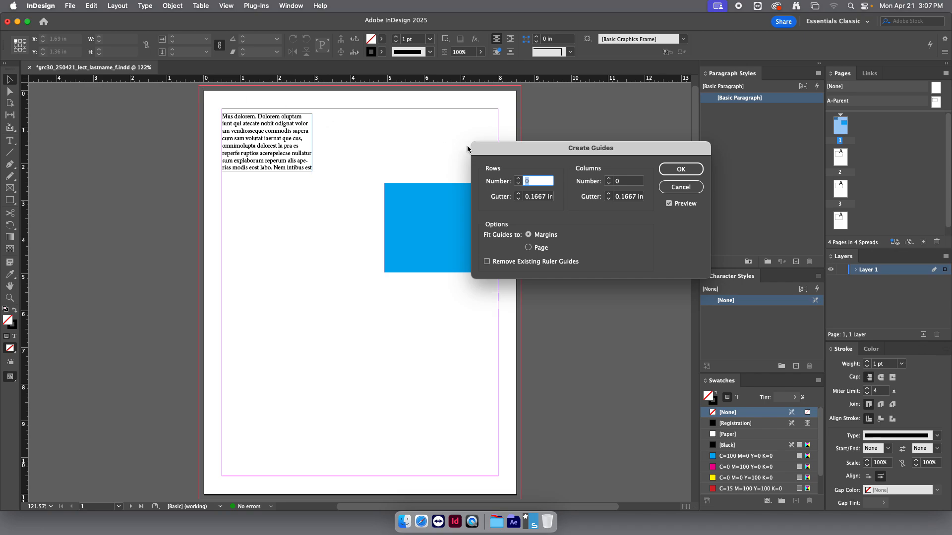
drag(518, 153, 564, 108)
click(571, 131)
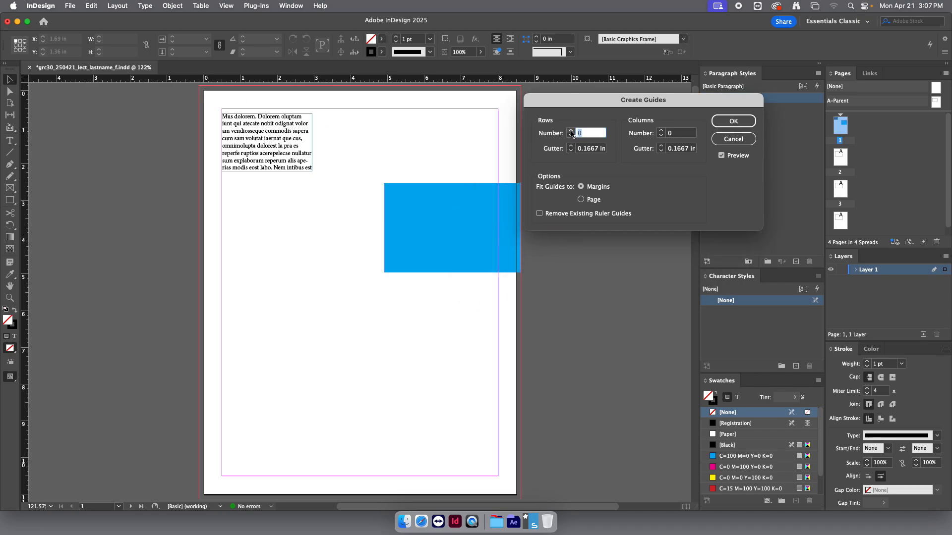
click(570, 131)
click(571, 131)
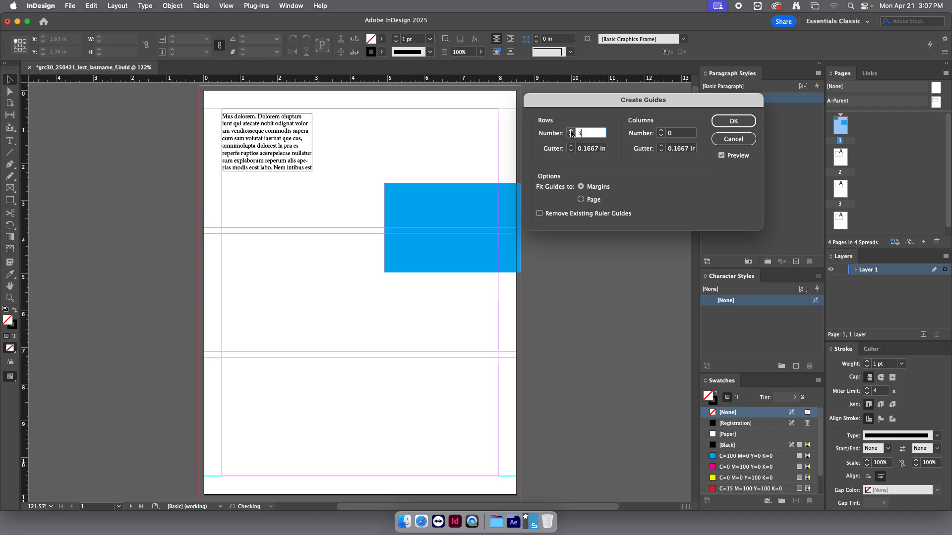
click(571, 131)
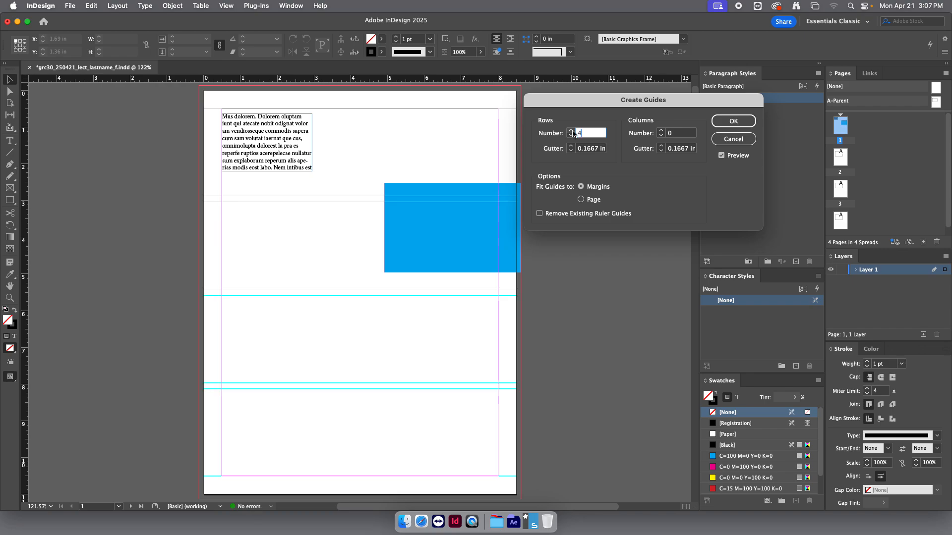
click(661, 131)
click(661, 130)
click(660, 131)
click(661, 131)
click(571, 151)
click(661, 150)
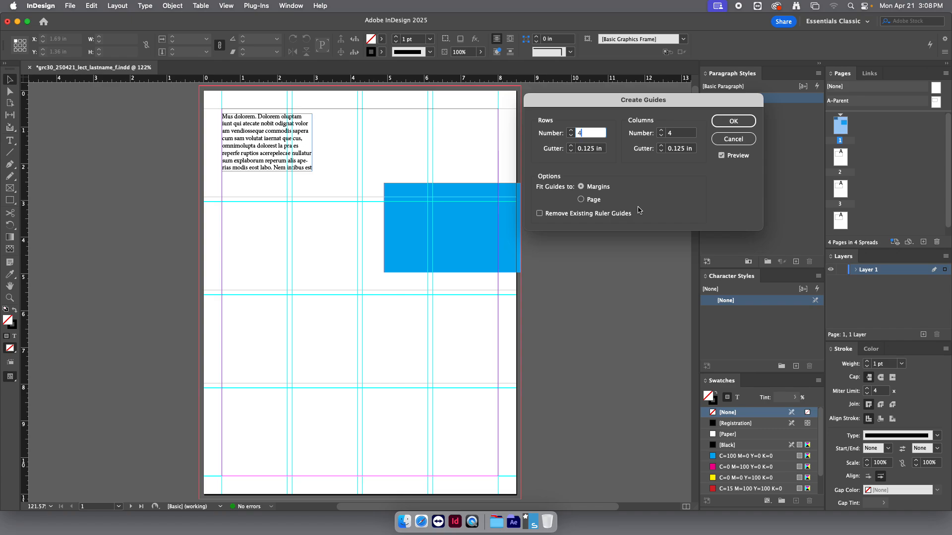
click(733, 139)
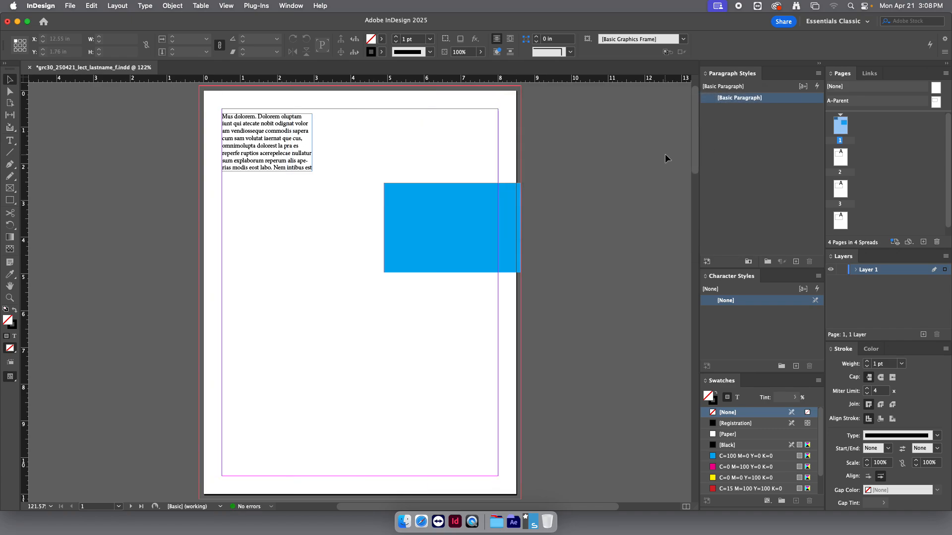
Switch the ruler units to points and create guides on page 1 with 4 rows, 4 columns and 12 pt gutters, fitted to the margins.
right_click(25, 80)
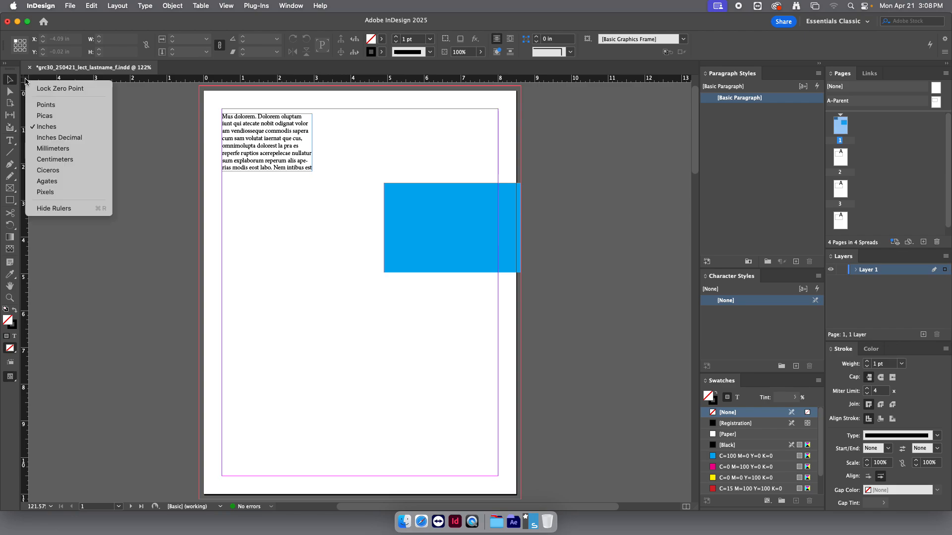
click(40, 105)
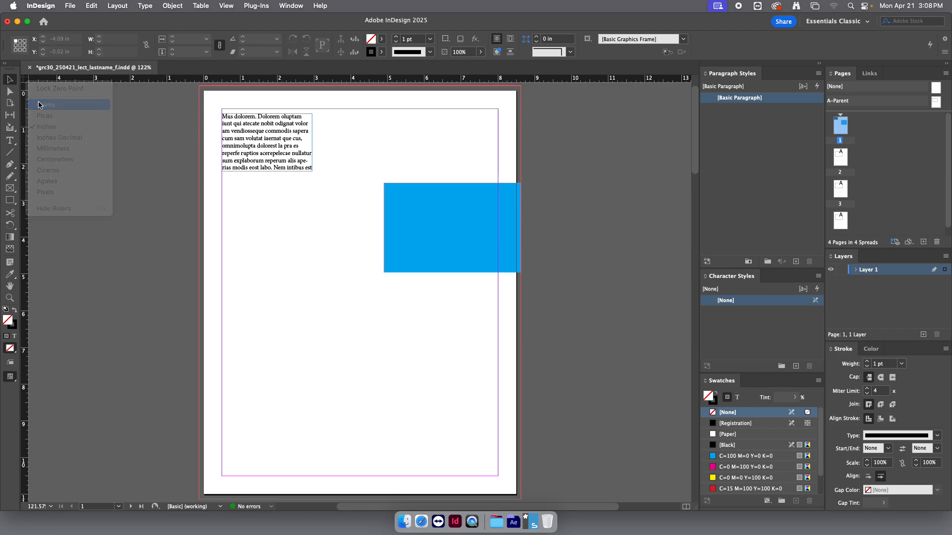
click(110, 6)
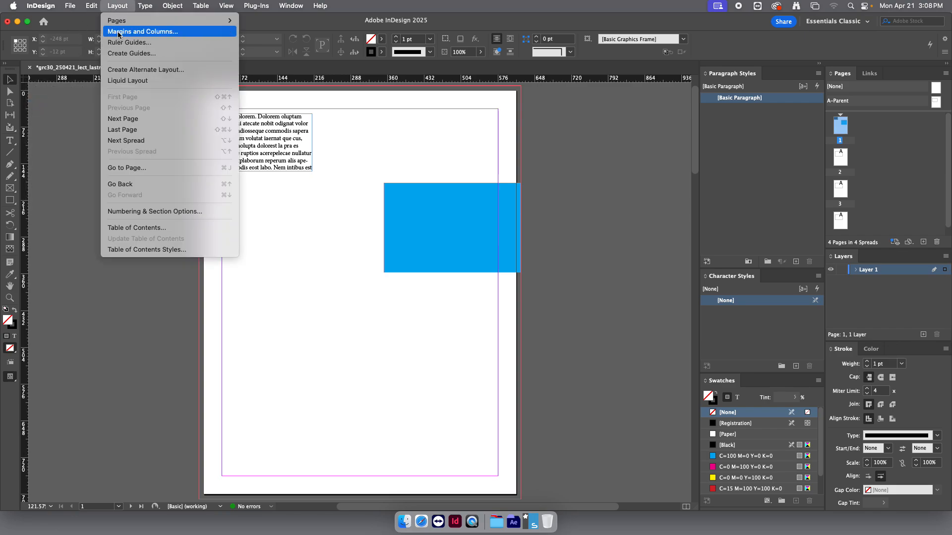
click(125, 57)
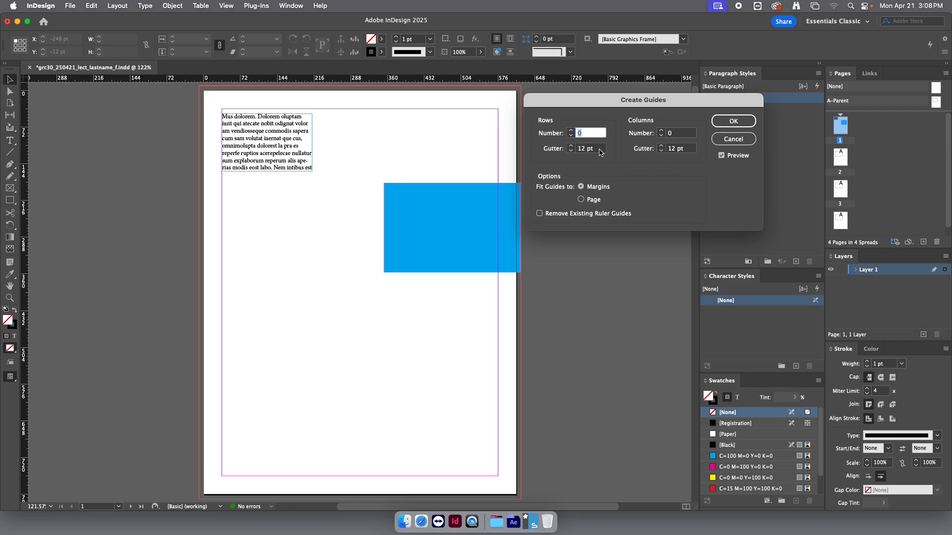
click(599, 151)
click(570, 132)
click(570, 131)
click(571, 131)
click(571, 132)
click(662, 130)
click(662, 131)
click(661, 131)
click(662, 131)
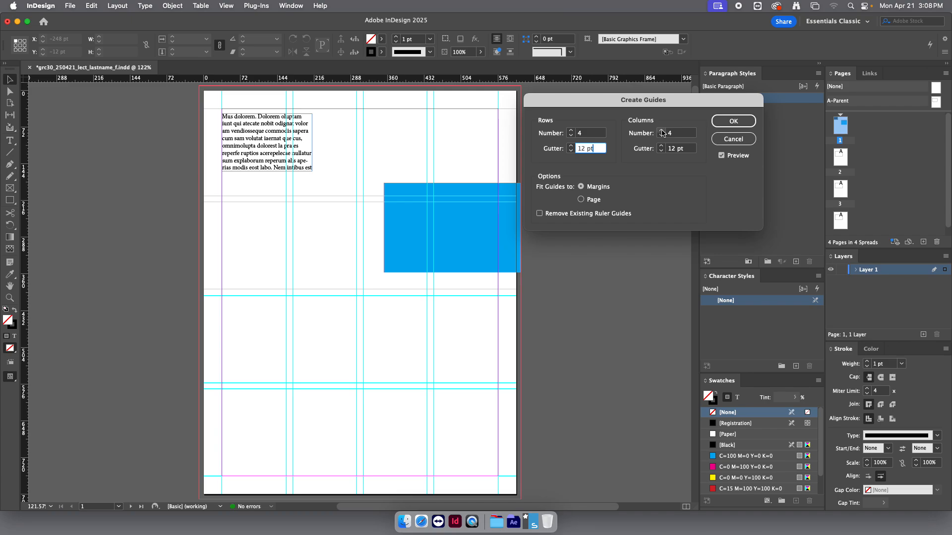
click(725, 121)
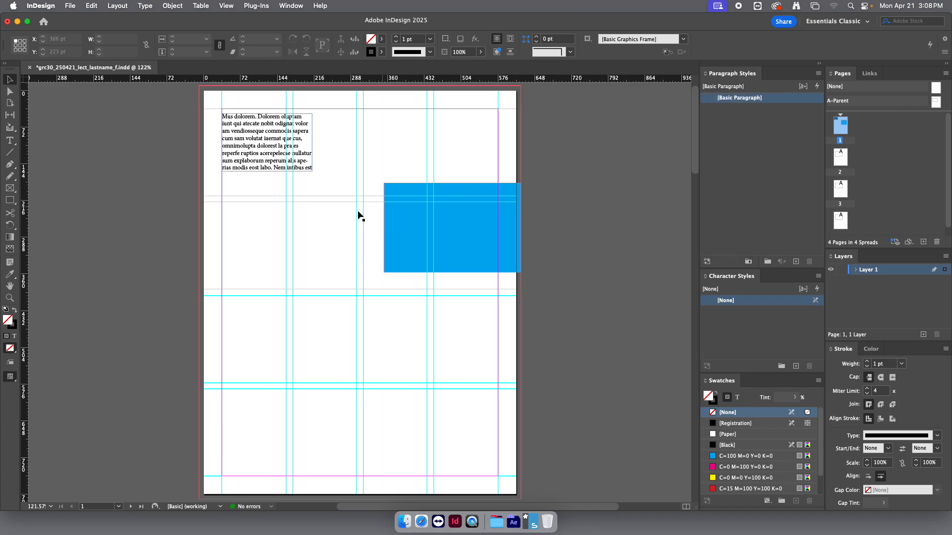
Select and delete all the row and column guides on page 1, including the remaining one along the top margin.
drag(260, 185, 364, 254)
click(323, 241)
drag(165, 351, 545, 488)
key(Delete)
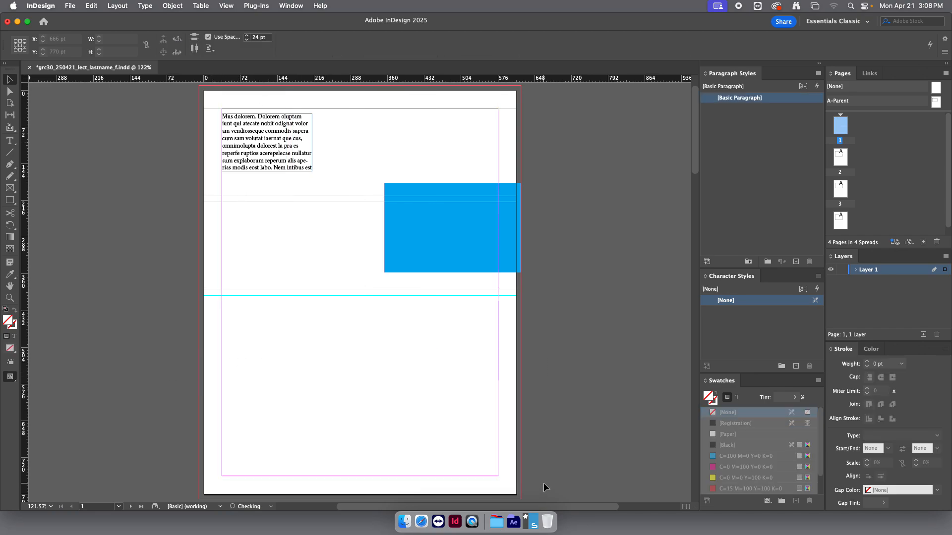
drag(339, 159, 371, 368)
key(Delete)
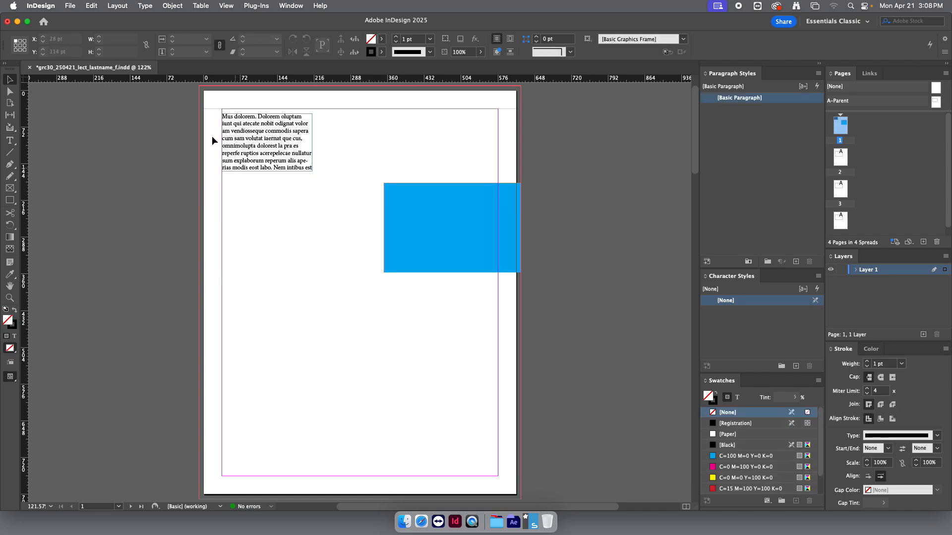
click(210, 108)
key(Delete)
Divide page 1 into 5 columns with a 12 pt gutter through the Margins and Columns settings.
click(117, 6)
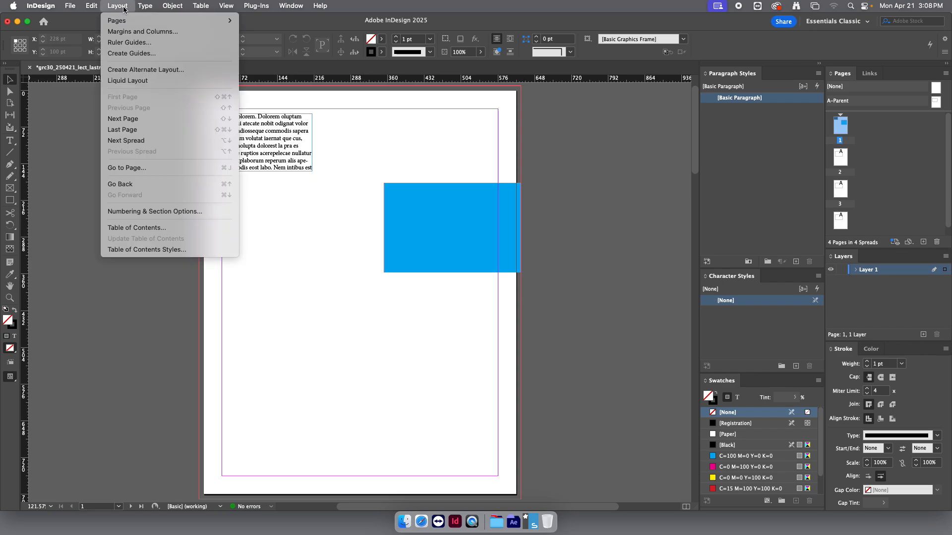
click(122, 31)
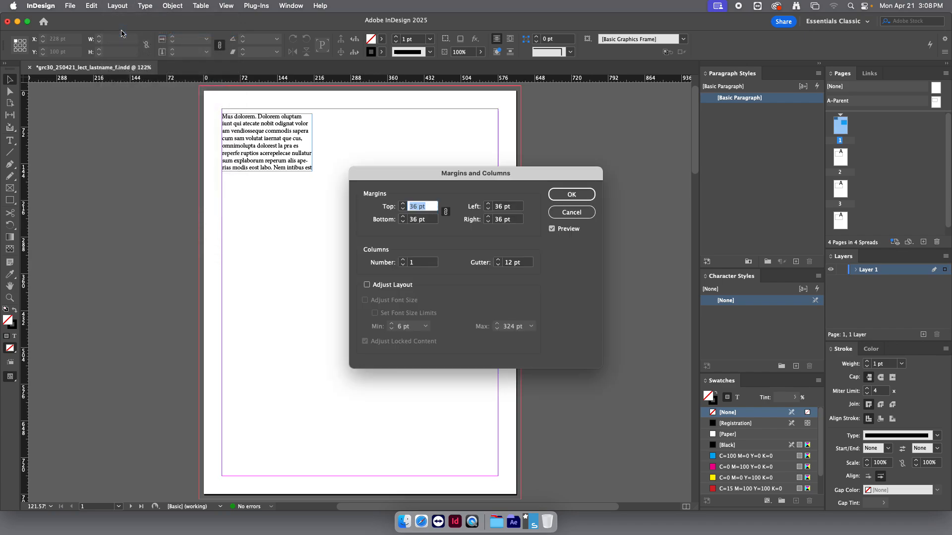
drag(468, 174, 657, 106)
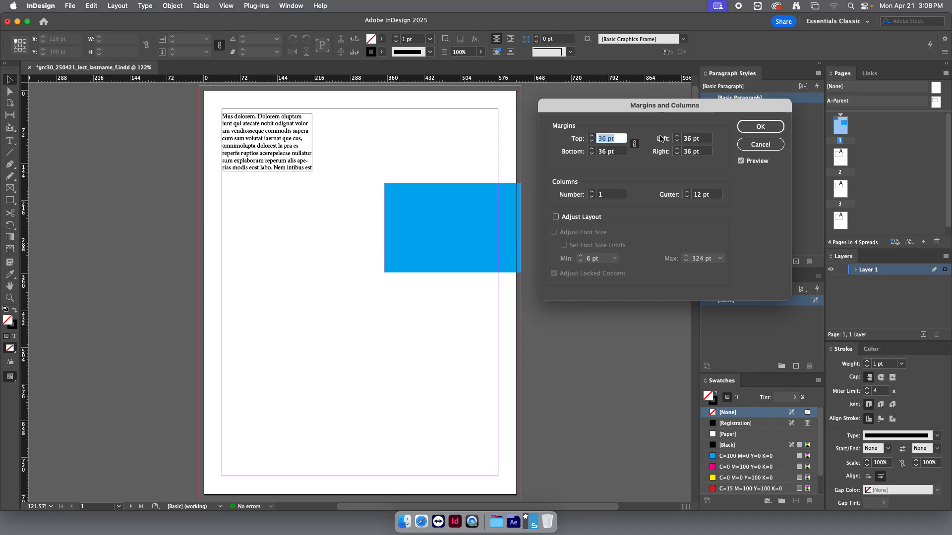
click(591, 193)
click(592, 193)
click(591, 193)
click(591, 192)
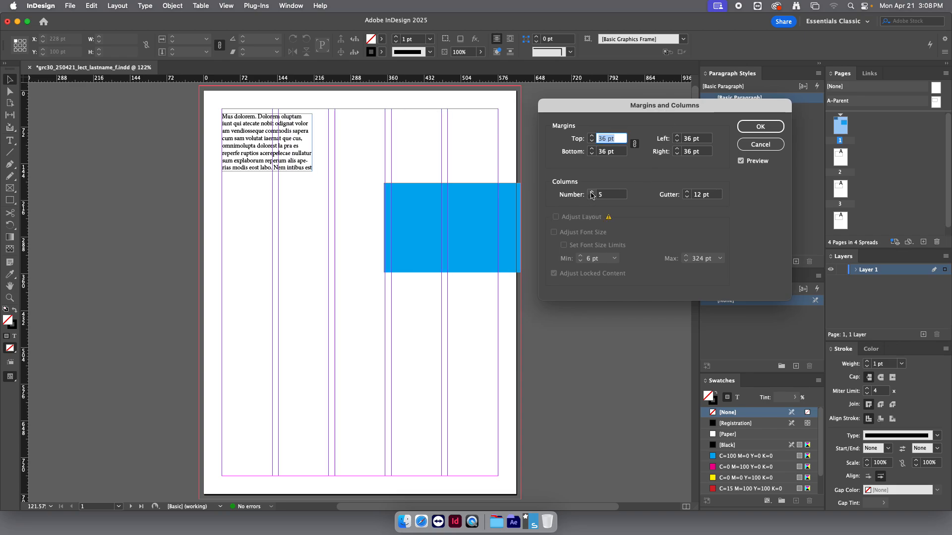
click(767, 130)
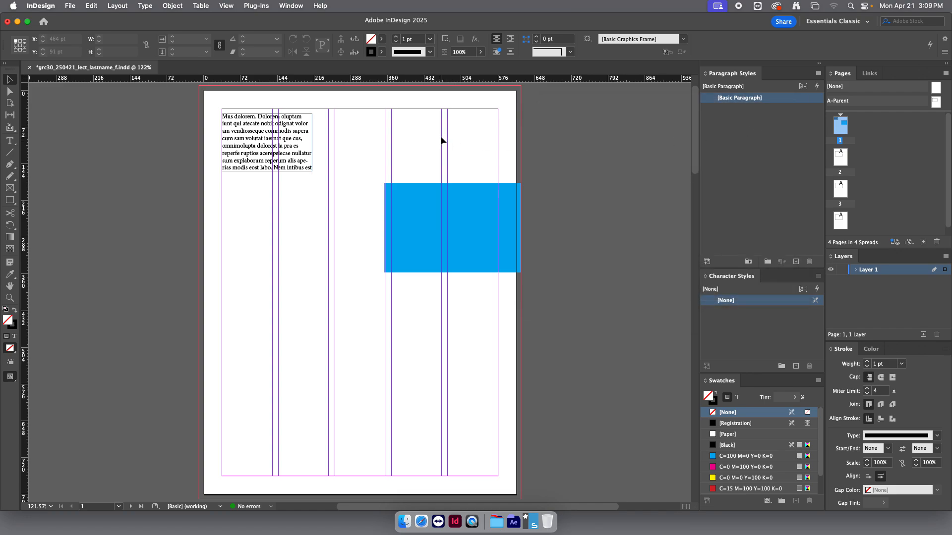
Fit the text frame to the first column, about 98 pt wide and 484 pt tall, starting slightly below the top margin.
drag(462, 140, 464, 141)
drag(424, 137, 437, 142)
drag(245, 133, 251, 145)
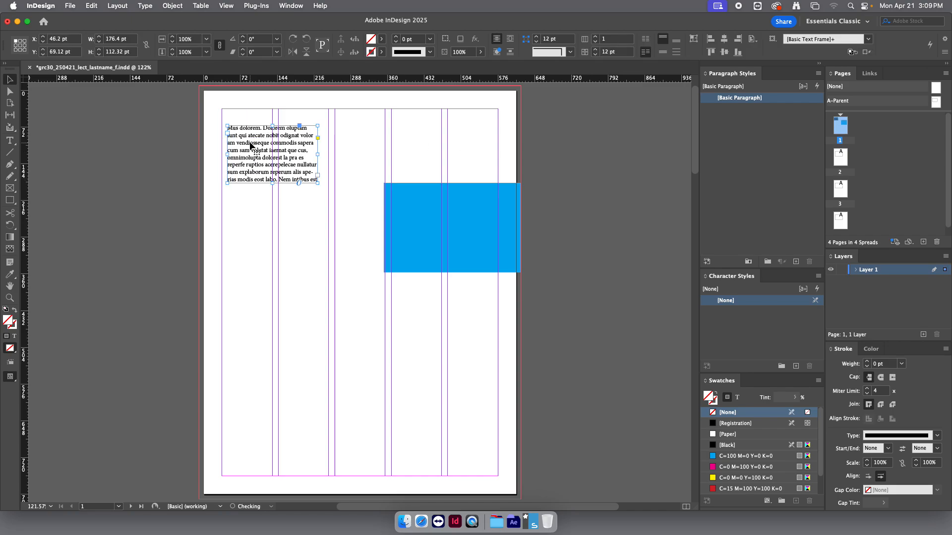
drag(318, 183, 243, 258)
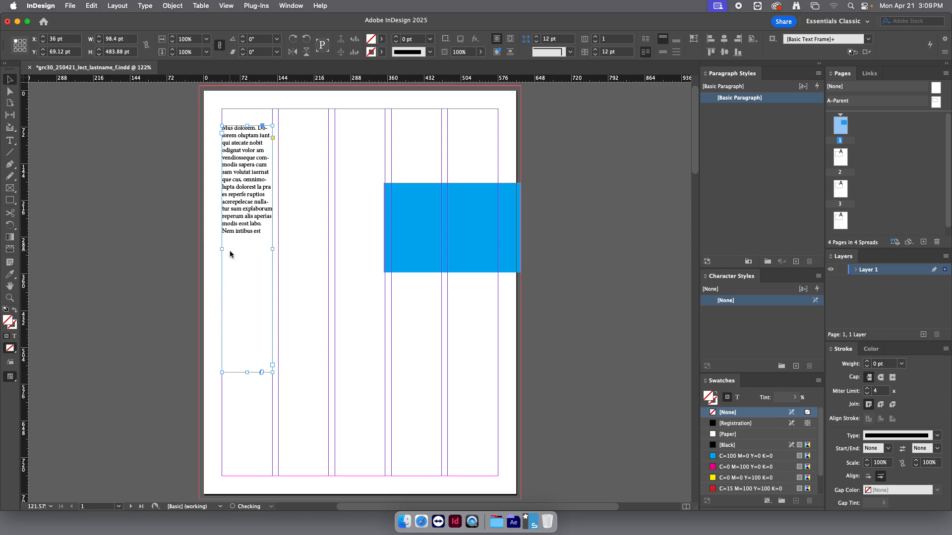
Fill the first column's text frame with more placeholder text and shorten the frame to about 184 pt tall.
right_click(230, 252)
mouse_move(255, 268)
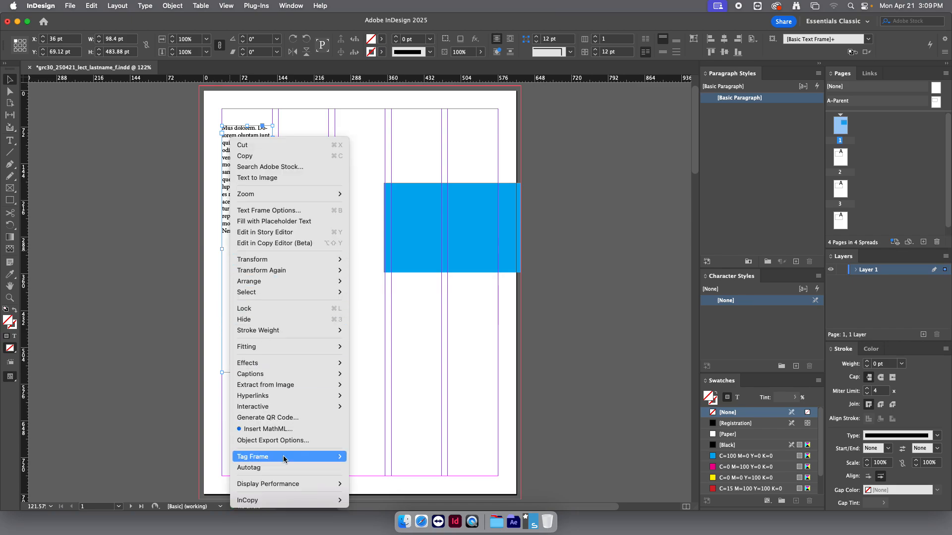
mouse_move(284, 460)
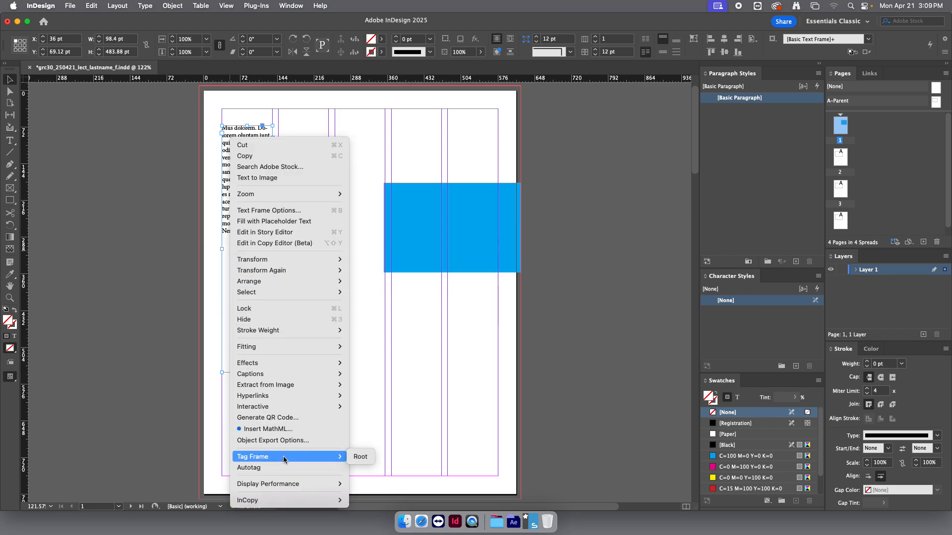
click(361, 406)
triple_click(242, 225)
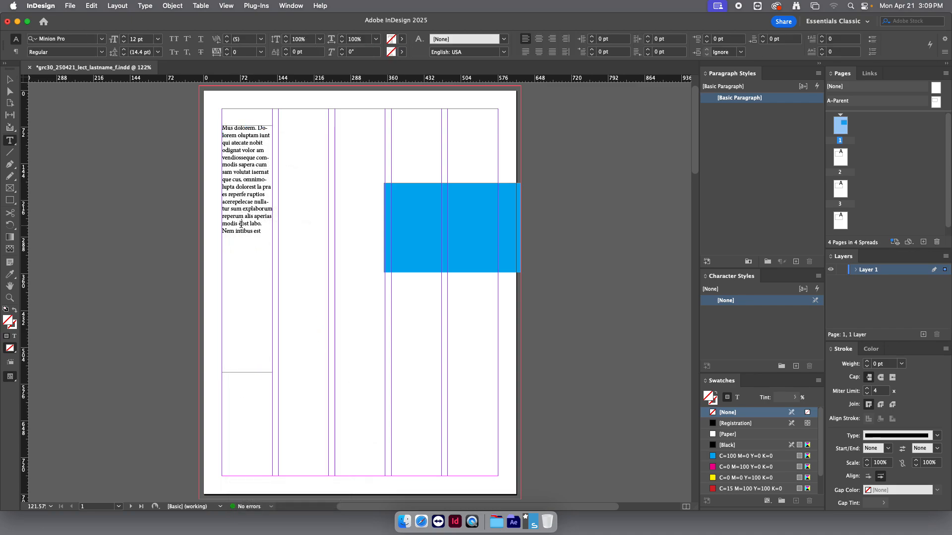
click(235, 237)
right_click(233, 241)
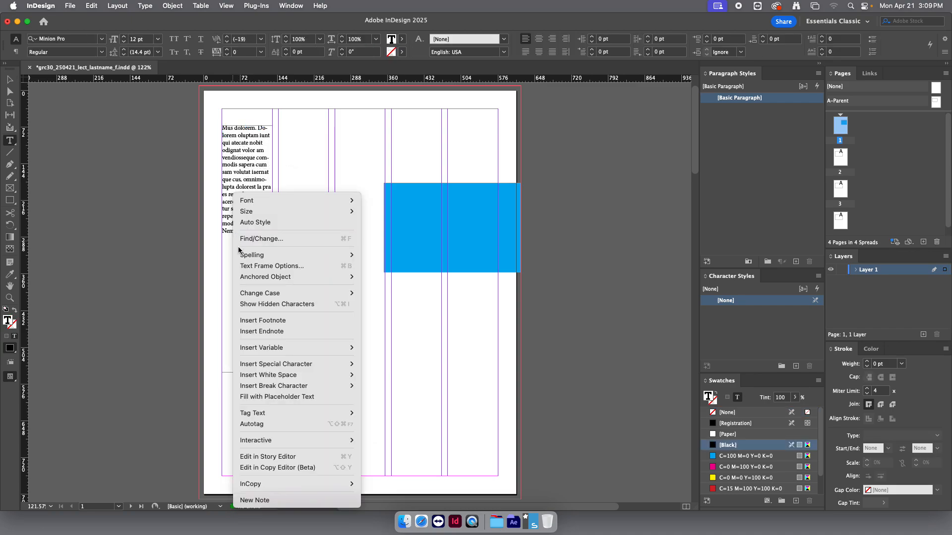
click(287, 397)
click(10, 79)
drag(248, 373, 248, 219)
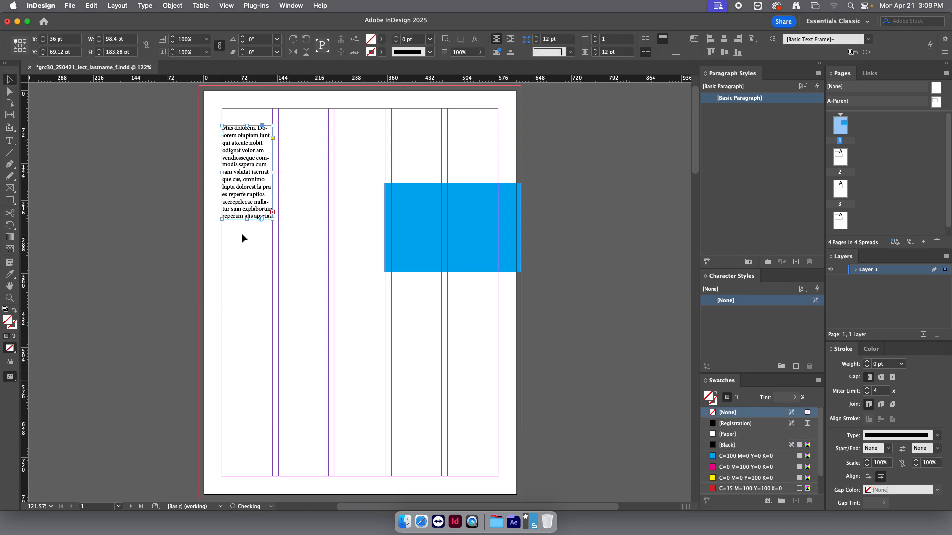
Flow the overset text into a new threaded frame in the second column and shorten that frame to about 153 pt tall.
click(272, 212)
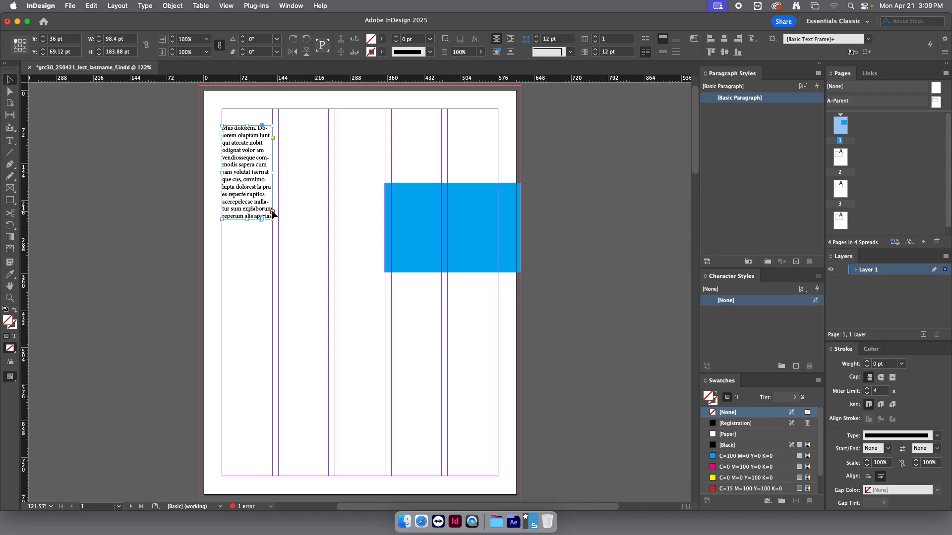
click(281, 128)
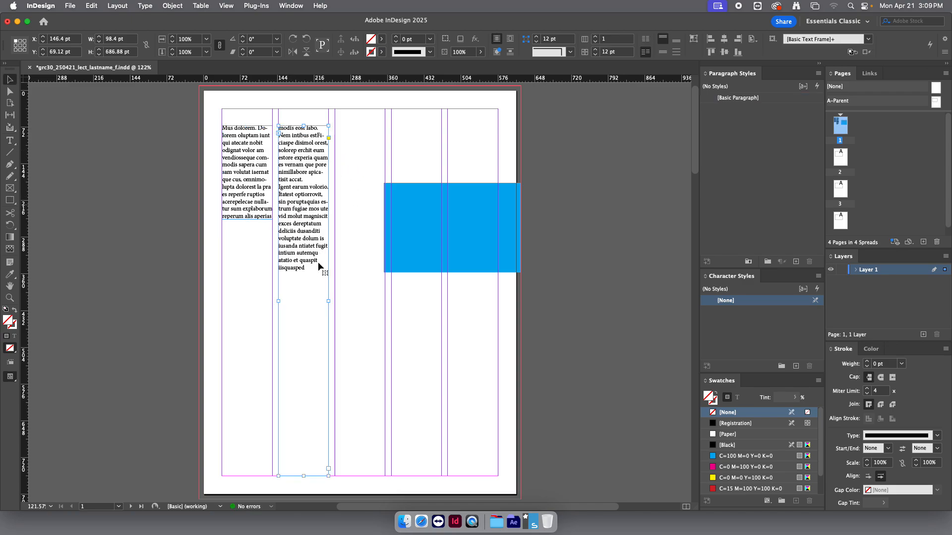
drag(303, 476, 304, 243)
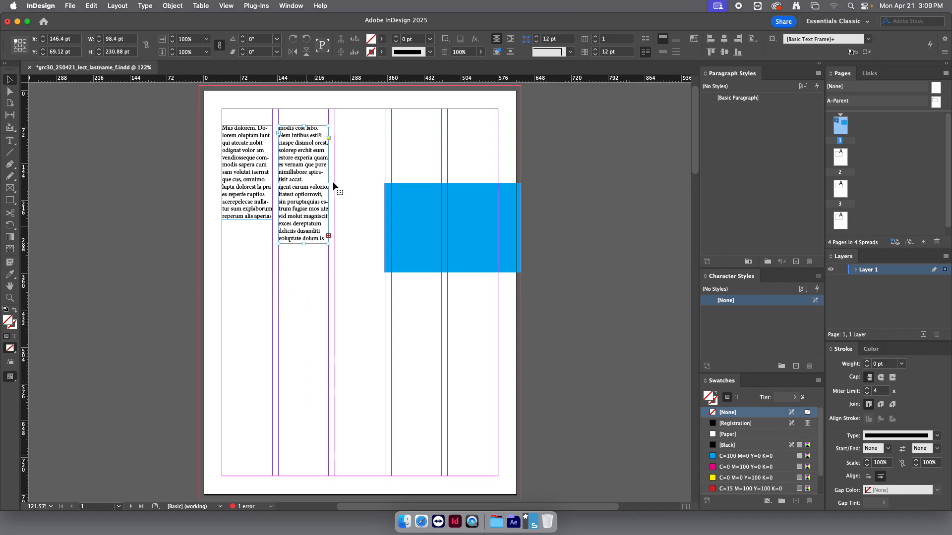
drag(303, 243, 303, 203)
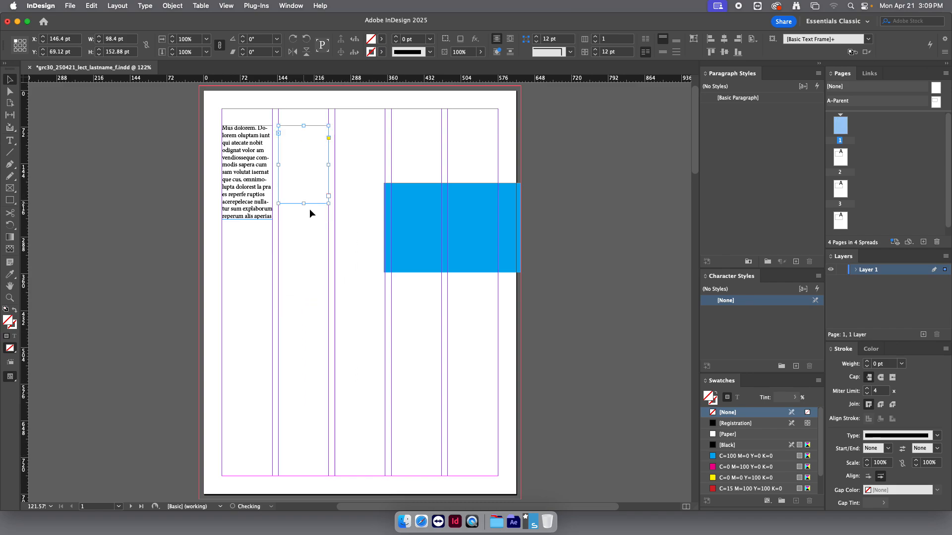
Flow the second column's overset text into a new threaded frame below the rectangle on page 2, and return to page 1.
click(329, 196)
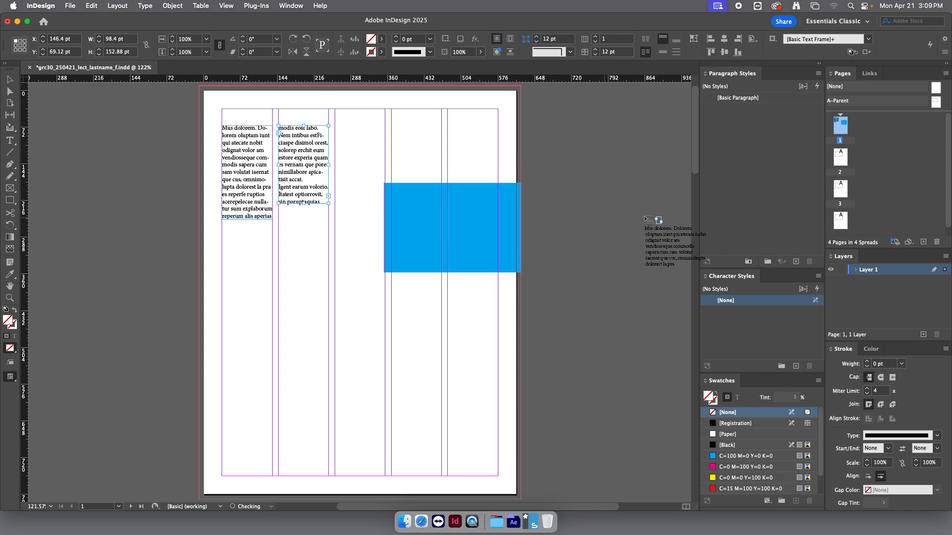
double_click(835, 157)
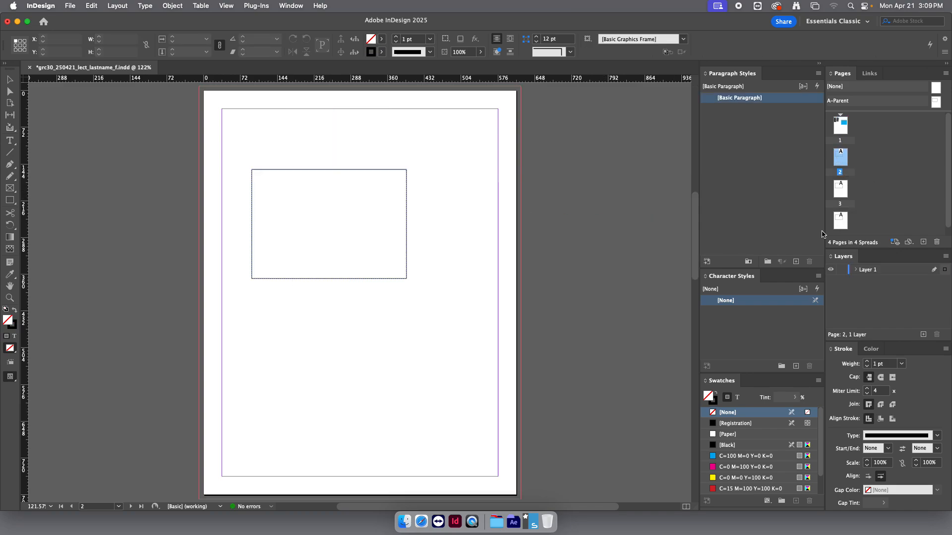
click(273, 306)
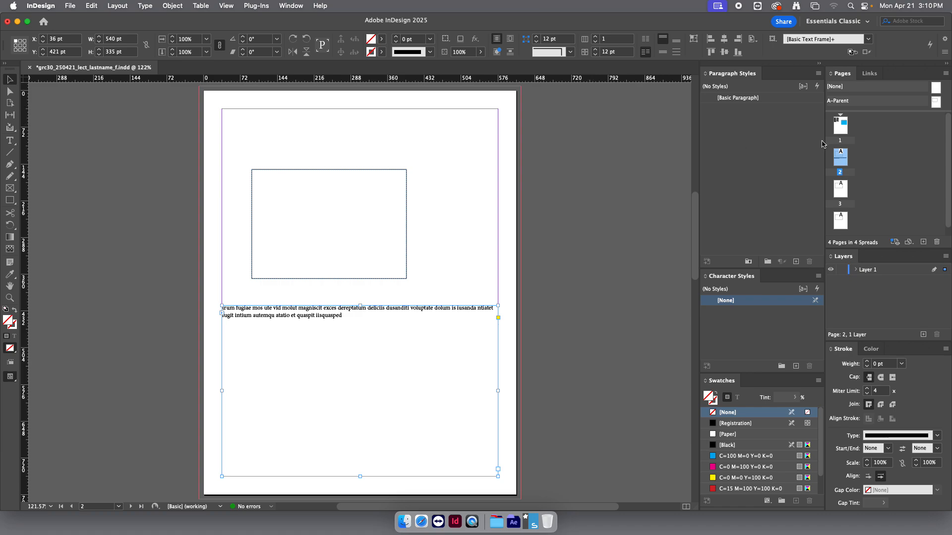
double_click(841, 130)
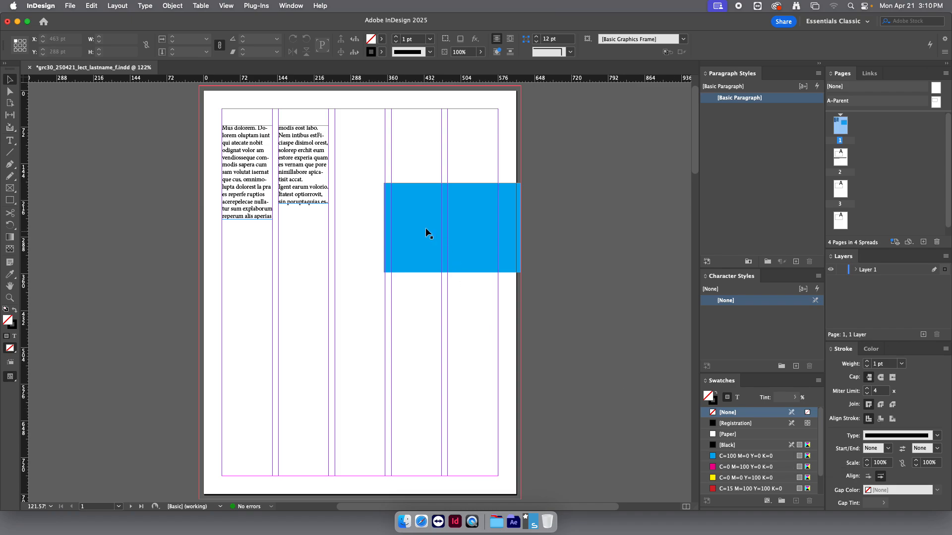
Give the blue rectangle on page 1 a 6 pt stroke in the magenta swatch C=0 M=100 Y=0 K=0.
drag(426, 229, 415, 228)
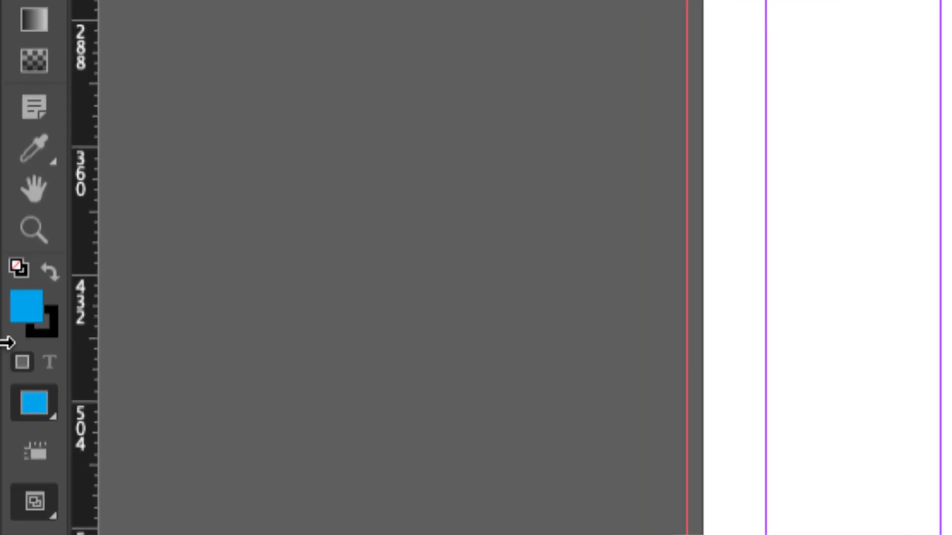
click(37, 331)
key(x)
key(x)
key(x)
key(x)
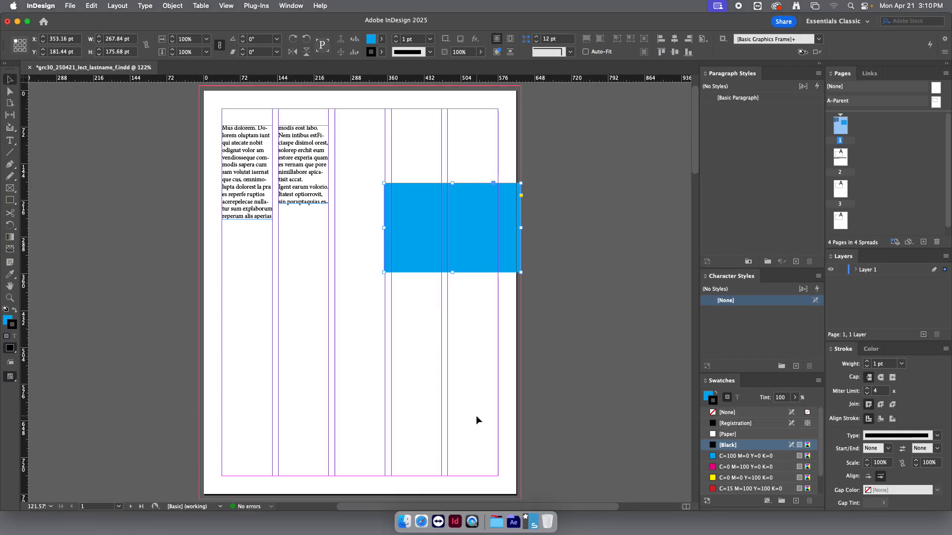
click(739, 470)
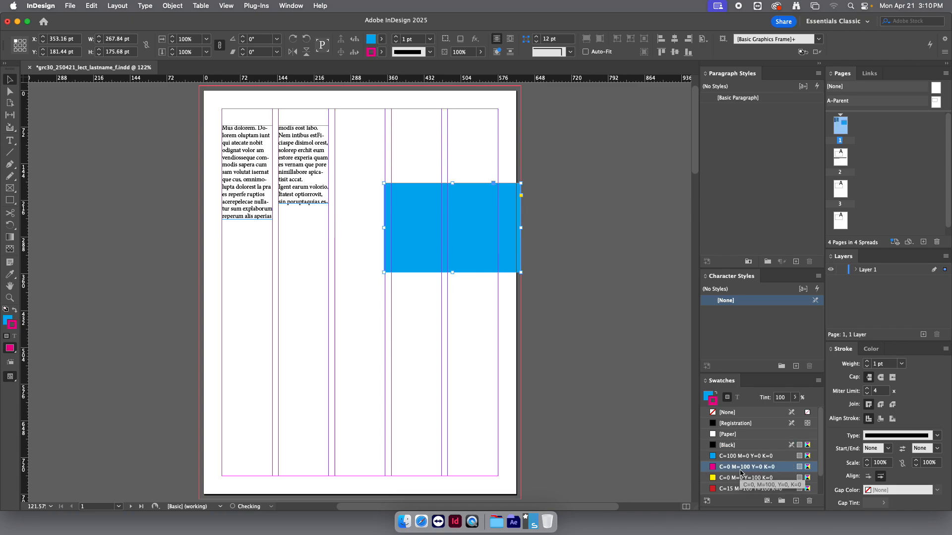
click(901, 364)
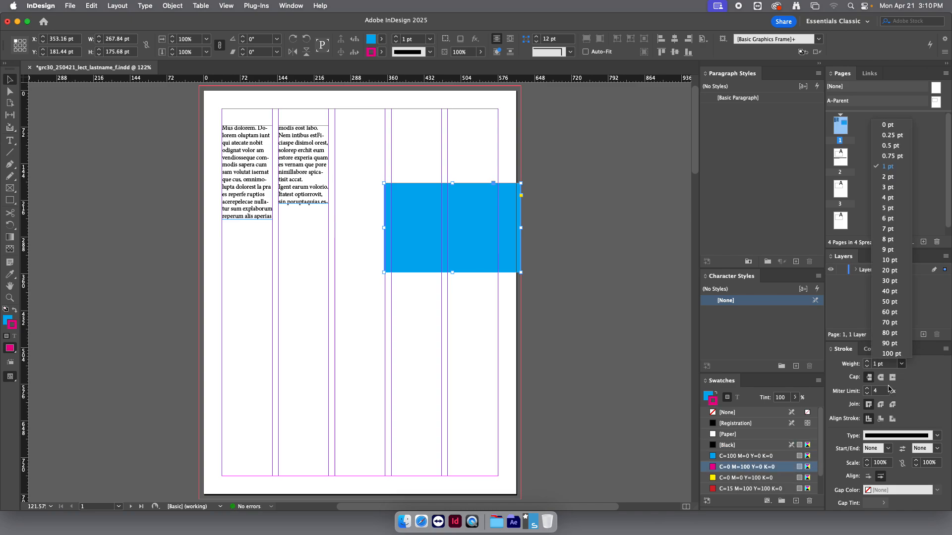
click(889, 219)
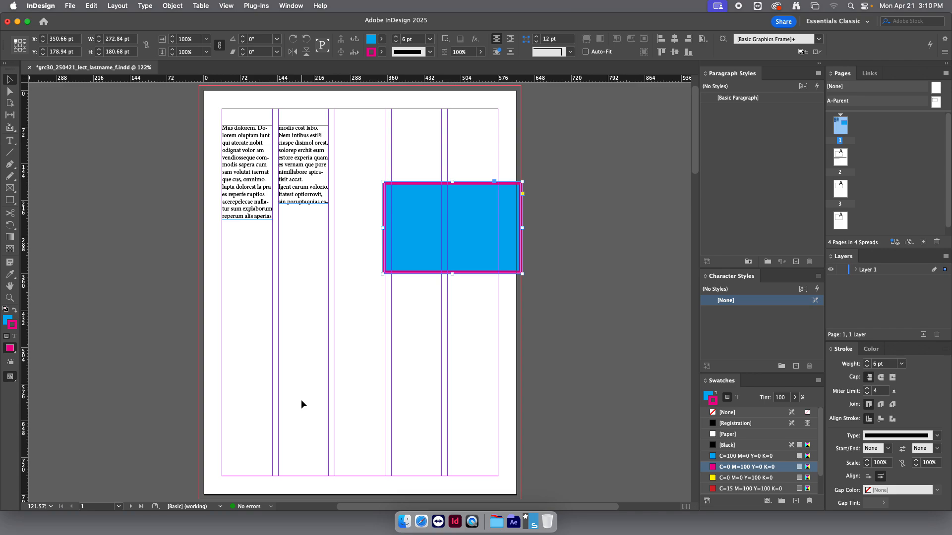
Try removing the rectangle's stroke and its fill, undoing both removals and the 6 pt stroke weight.
key(slash)
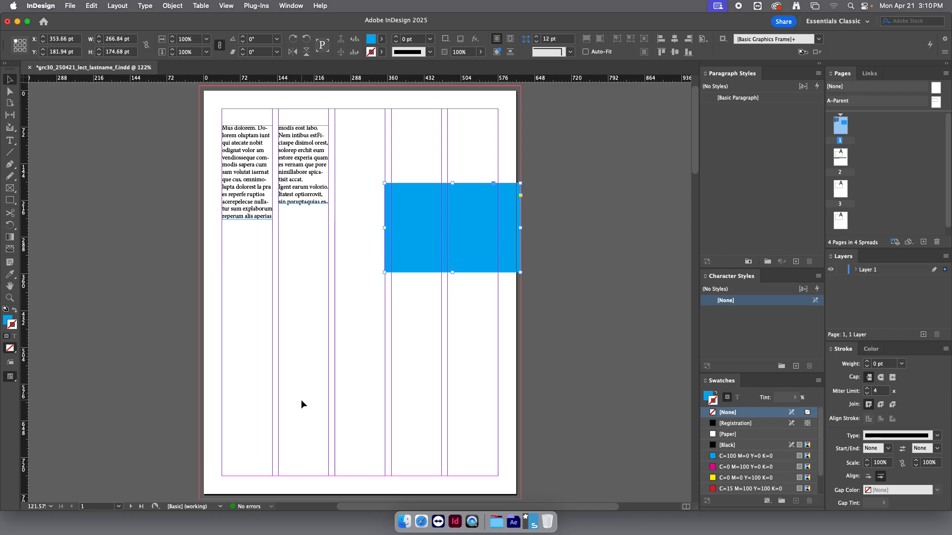
key(super+z)
key(x)
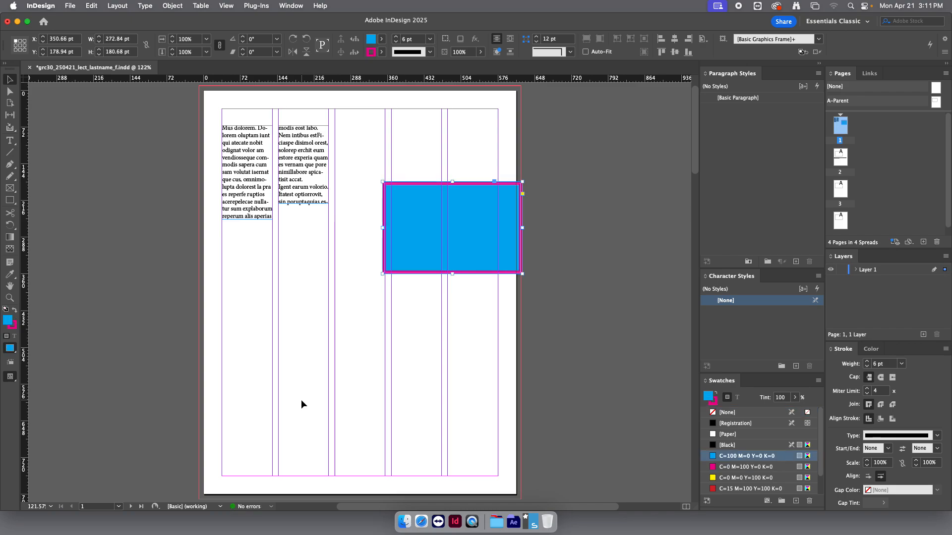
key(slash)
key(x)
key(x)
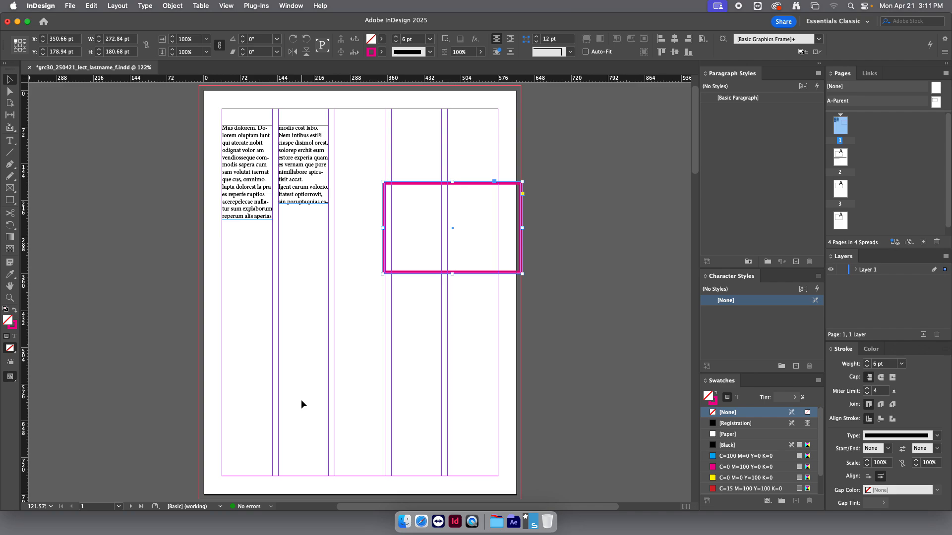
key(super+z)
key(super+z)
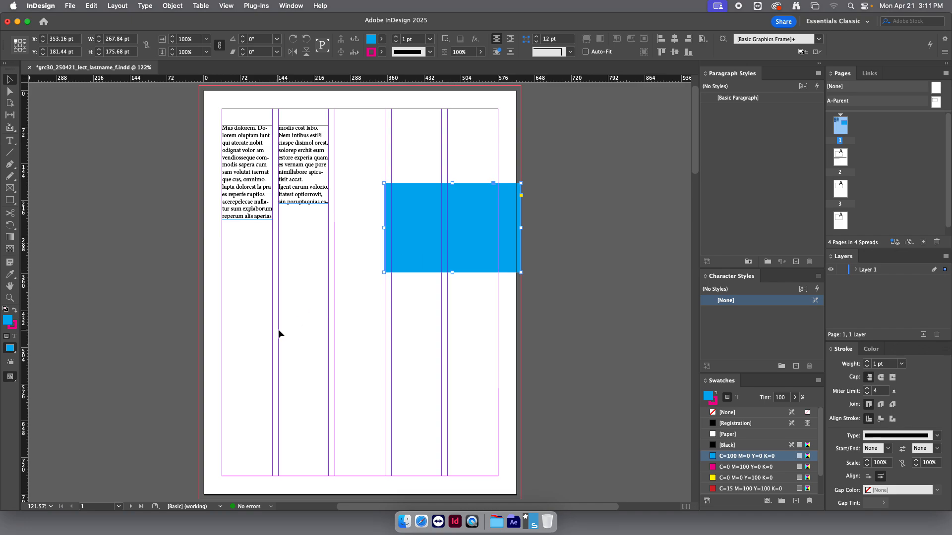
Try a 10 pt weight on the rectangle's magenta stroke and undo it.
key(x)
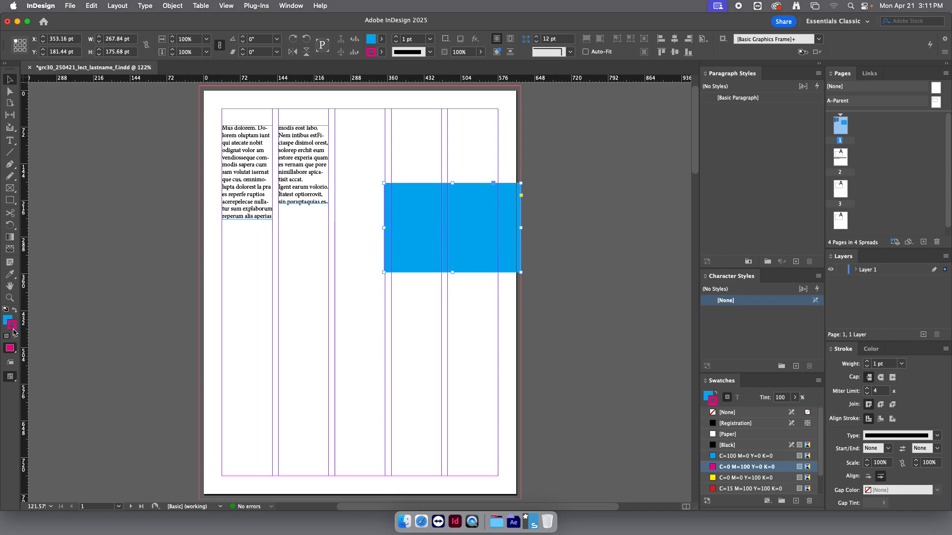
click(708, 395)
key(x)
click(705, 397)
click(714, 404)
click(430, 39)
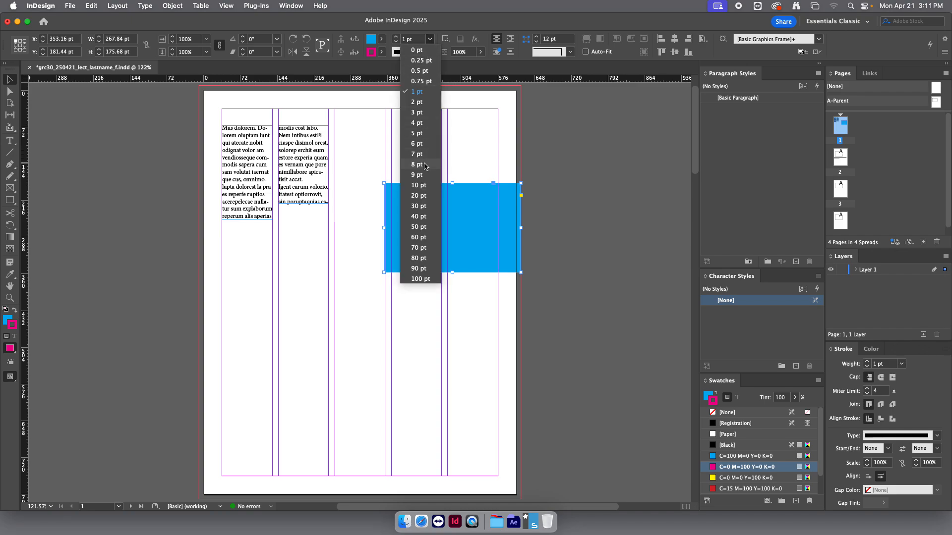
click(427, 185)
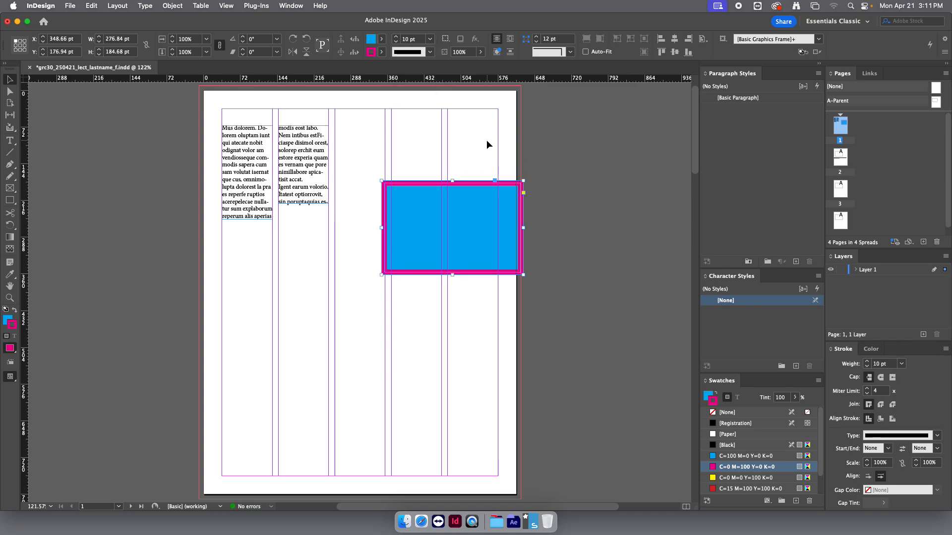
key(super+z)
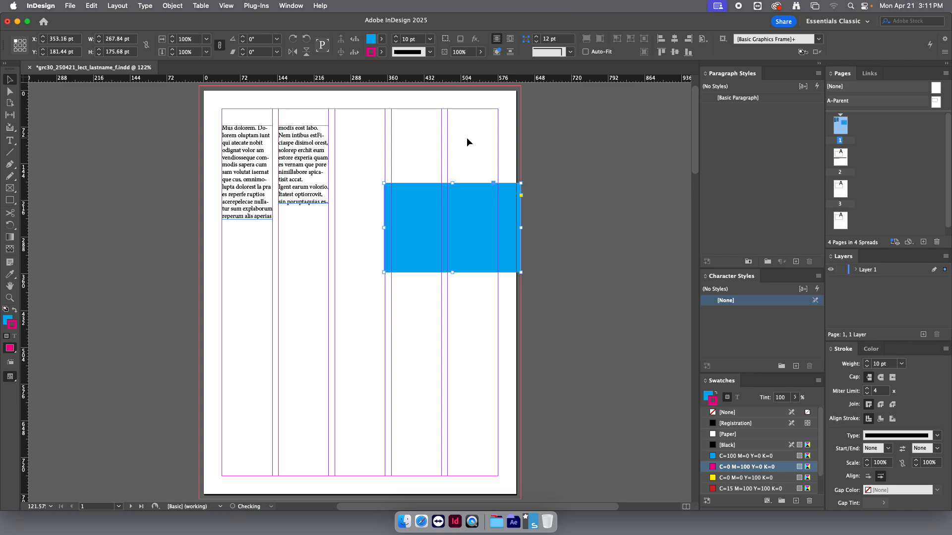
Inspect the thin magenta stroke around the blue rectangle up close and return to the full-page view.
key(super+equal)
key(super+equal)
key(super+equal)
key(super+equal)
key(super+equal)
key(super+equal)
key(super+equal)
key(super+equal)
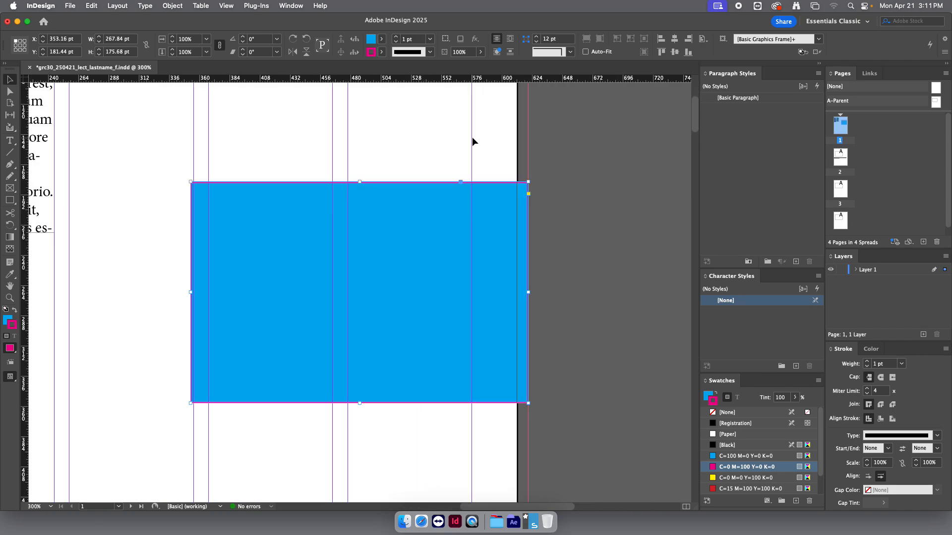
key(super+minus)
key(super+minus)
key(super+minus)
key(super+minus)
key(super+minus)
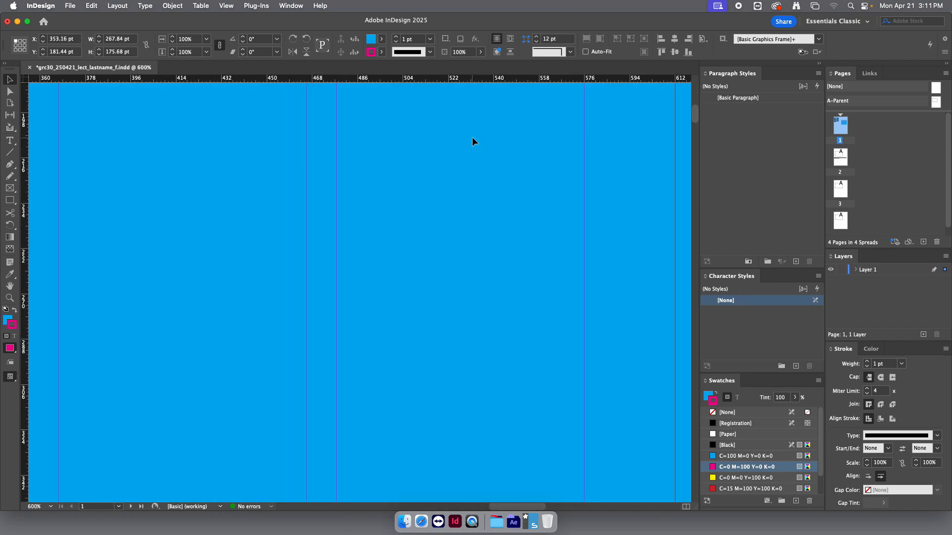
key(super+equal)
click(472, 136)
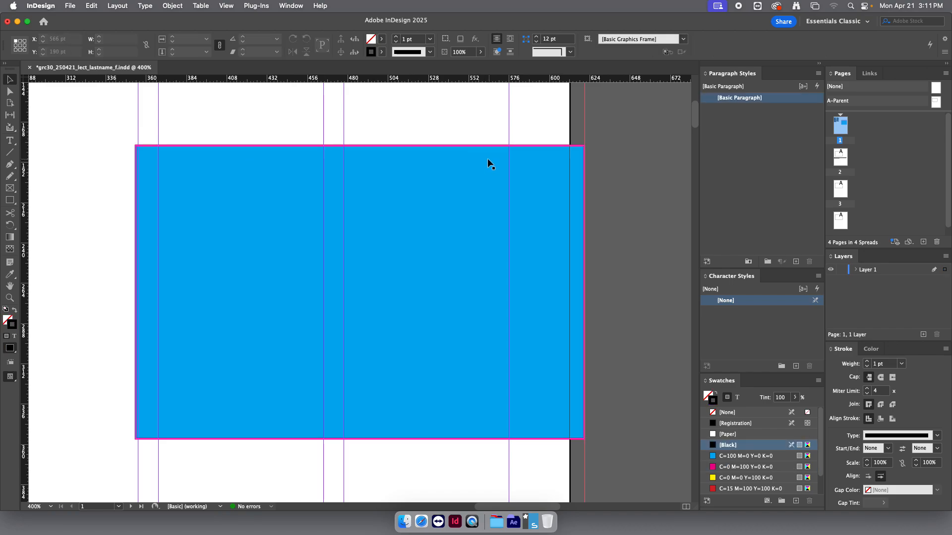
key(super+0)
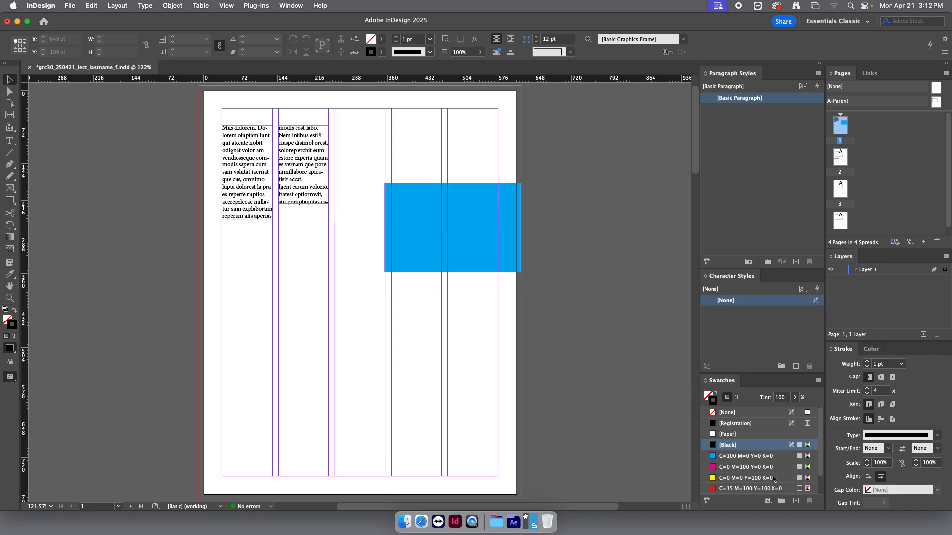
Rename the cyan swatch C=100 M=0 Y=0 K=0 as Signature and set its color to C=25 M=95 Y=49 K=0.
scroll(774, 469, down, 2)
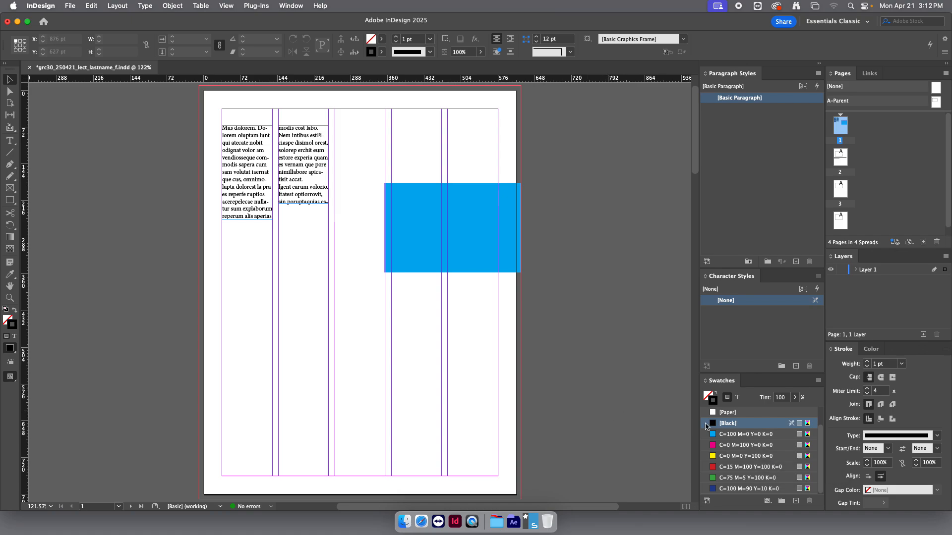
double_click(740, 436)
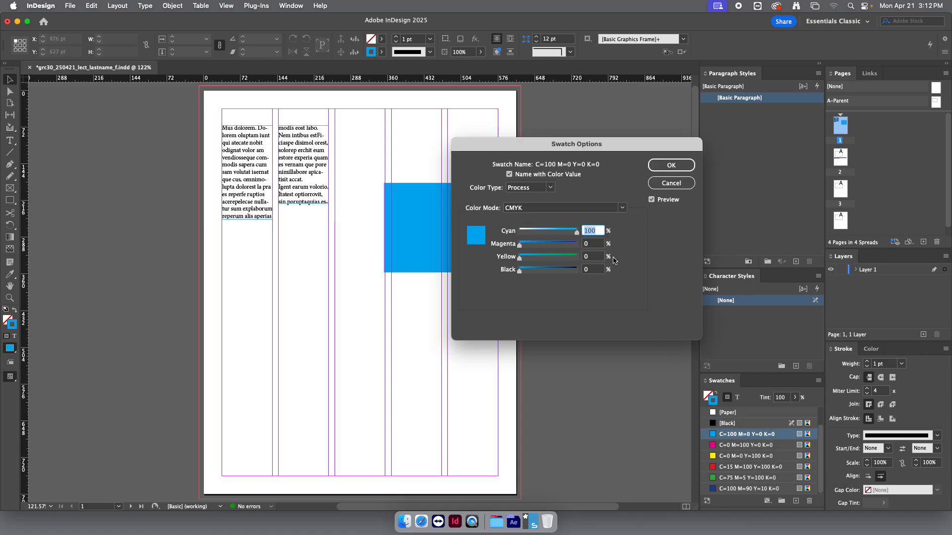
click(509, 175)
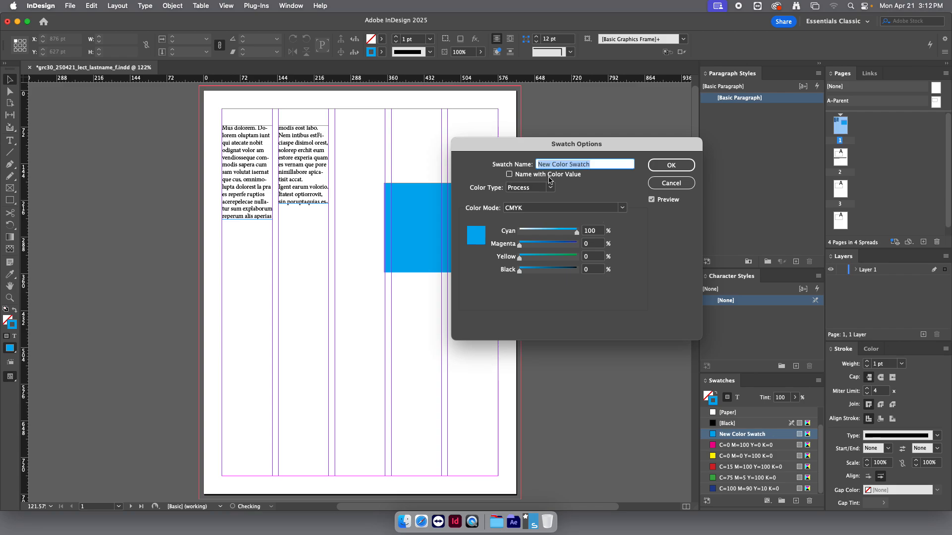
text(Signature)
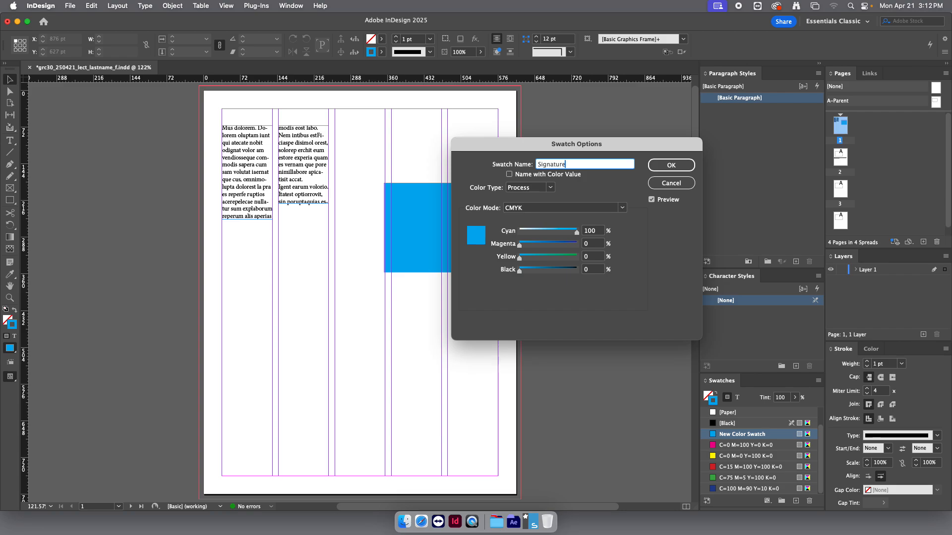
drag(519, 244, 547, 261)
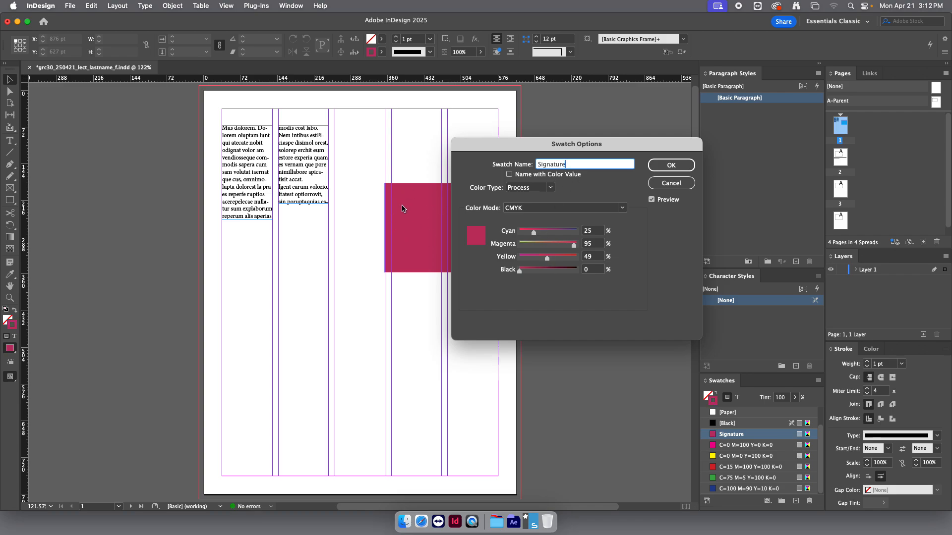
click(659, 168)
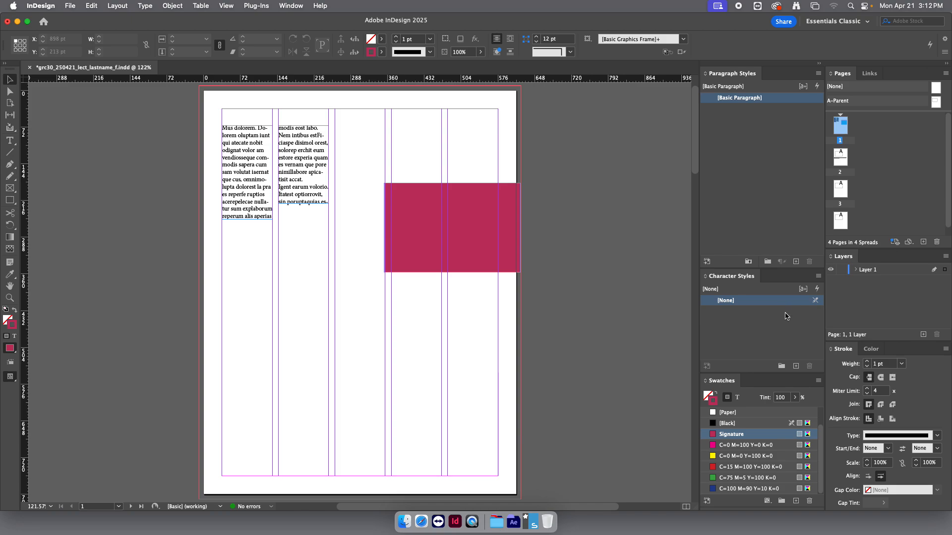
click(872, 349)
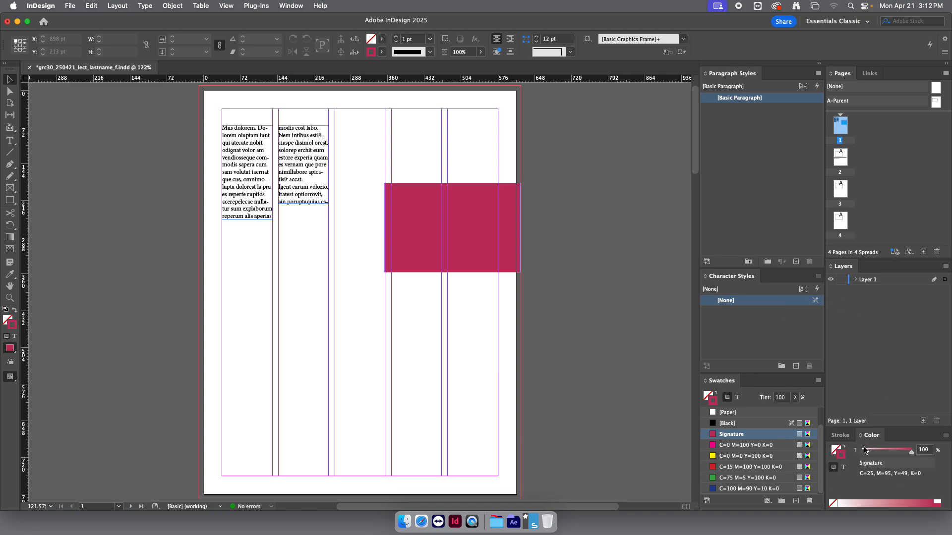
click(839, 435)
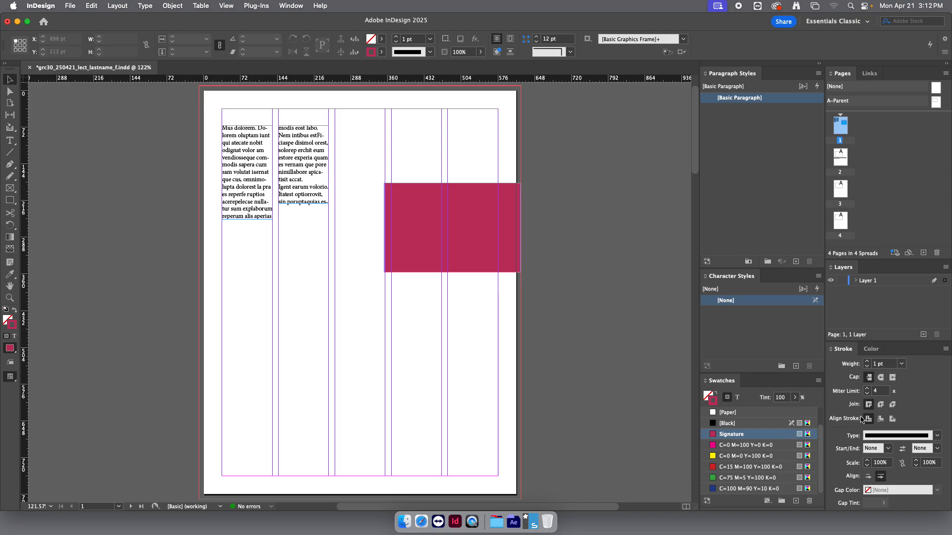
Try several swatches on the rectangle, ending with stroke C=75 M=5 Y=100 K=0 and fill C=100 M=90 Y=10 K=0.
click(473, 216)
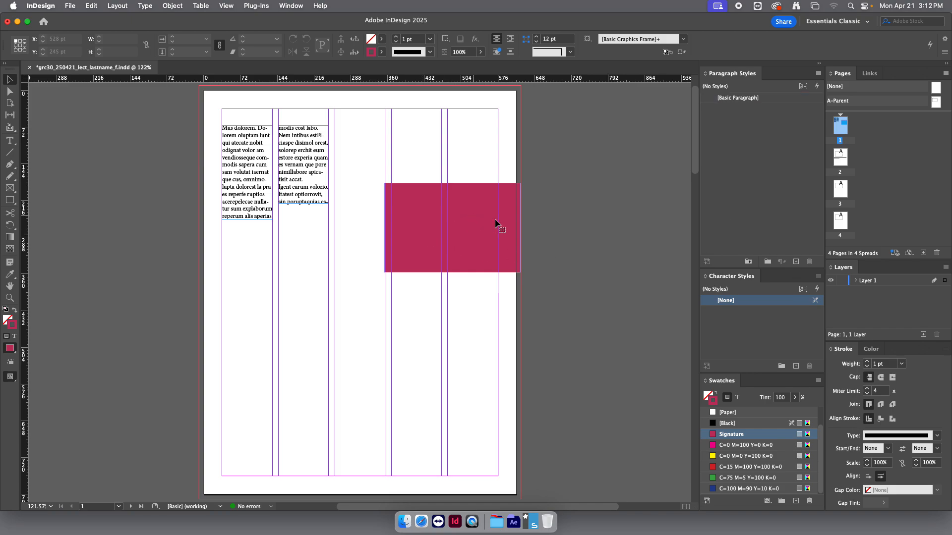
click(743, 445)
click(730, 457)
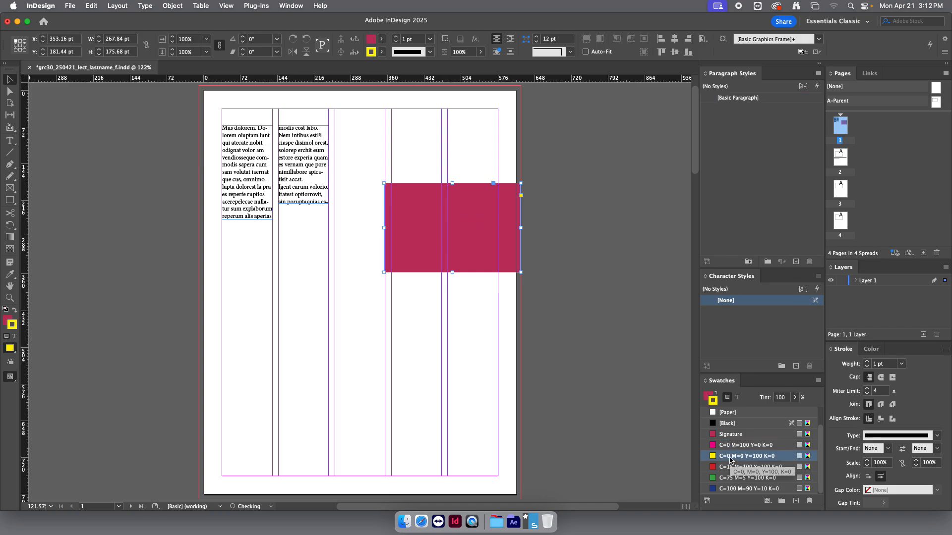
click(735, 477)
key(x)
click(736, 471)
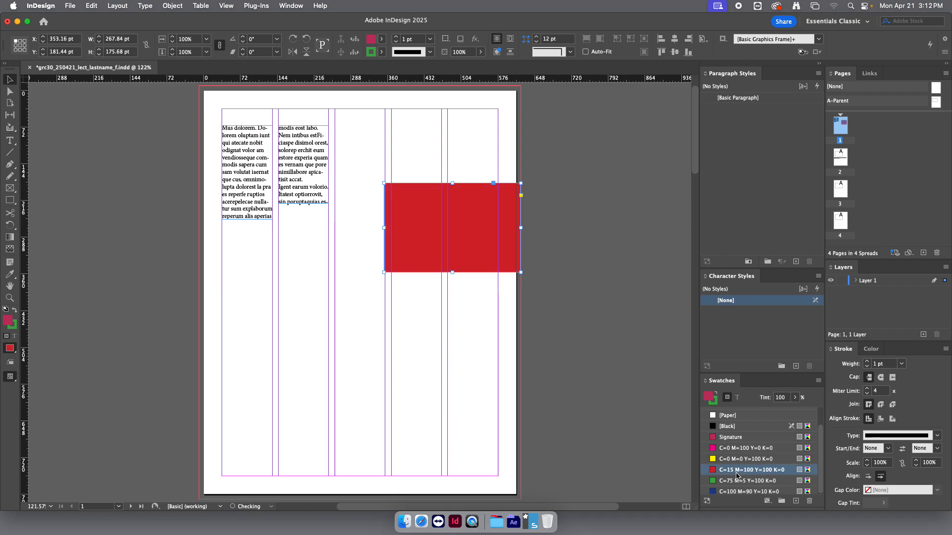
click(734, 459)
click(734, 449)
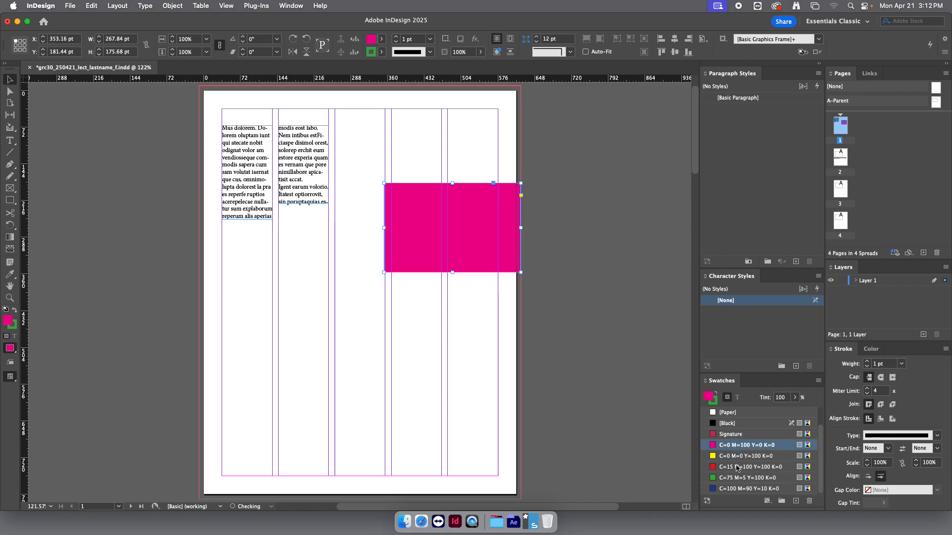
click(736, 470)
click(737, 480)
click(742, 489)
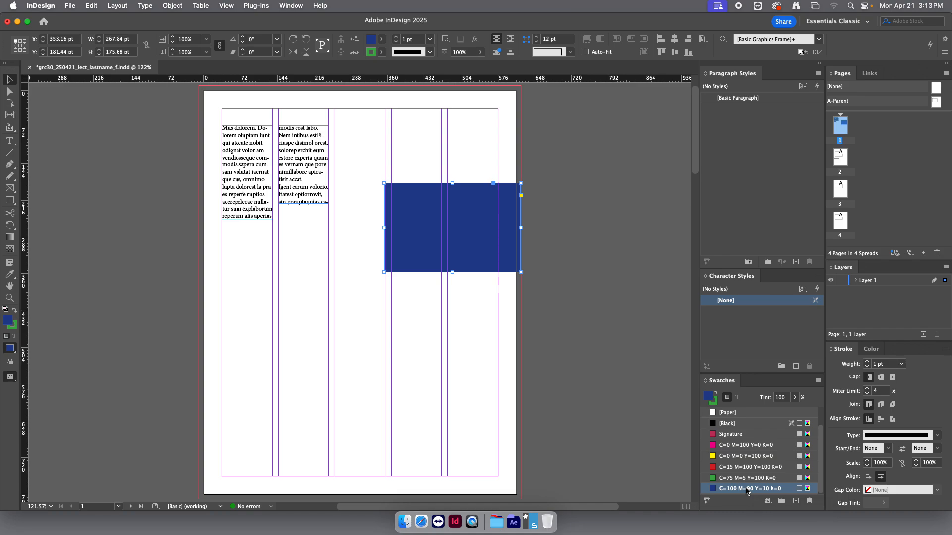
Remove the rectangle's green stroke and make its fill the active color again.
key(x)
key(slash)
key(x)
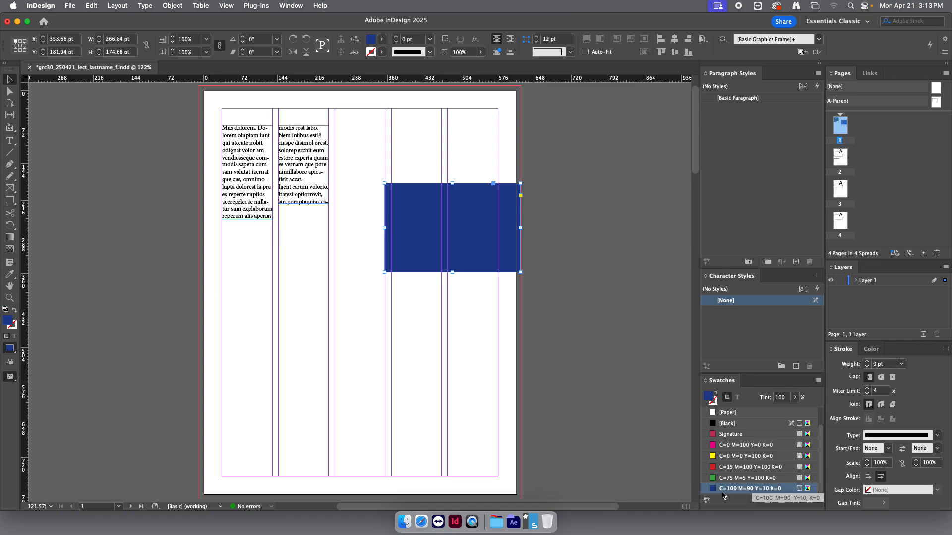
With nothing selected, change the blue swatch C=100 M=90 Y=10 K=0 to C=24 M=29 Y=100 K=16.
click(597, 365)
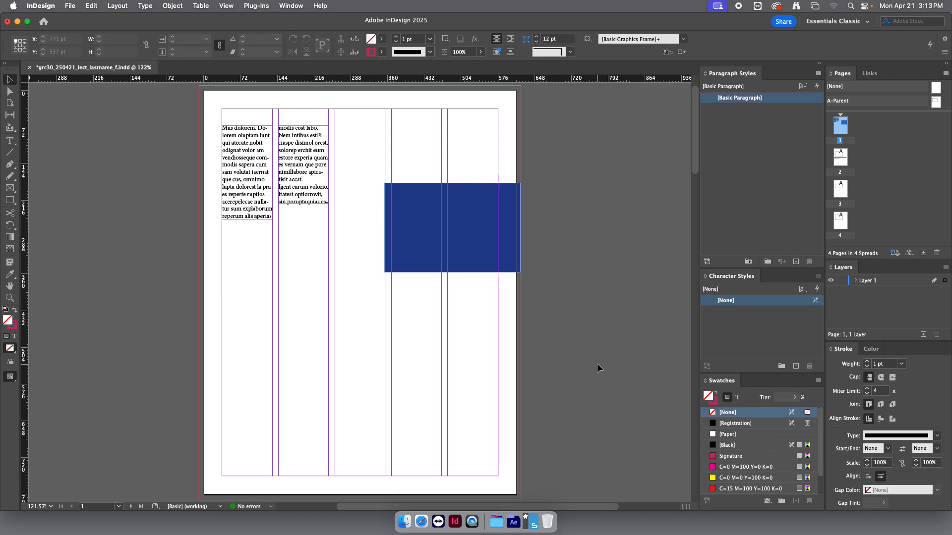
scroll(707, 465, down, 2)
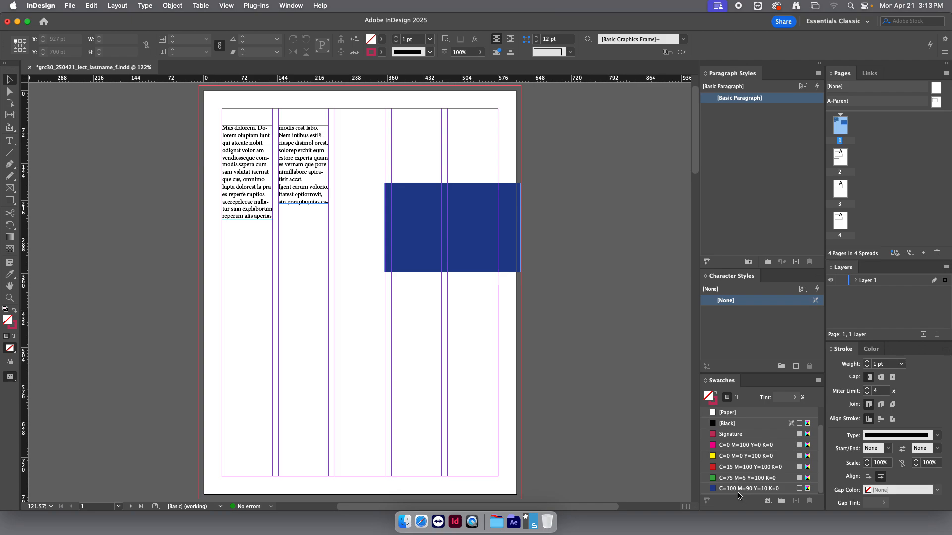
double_click(735, 490)
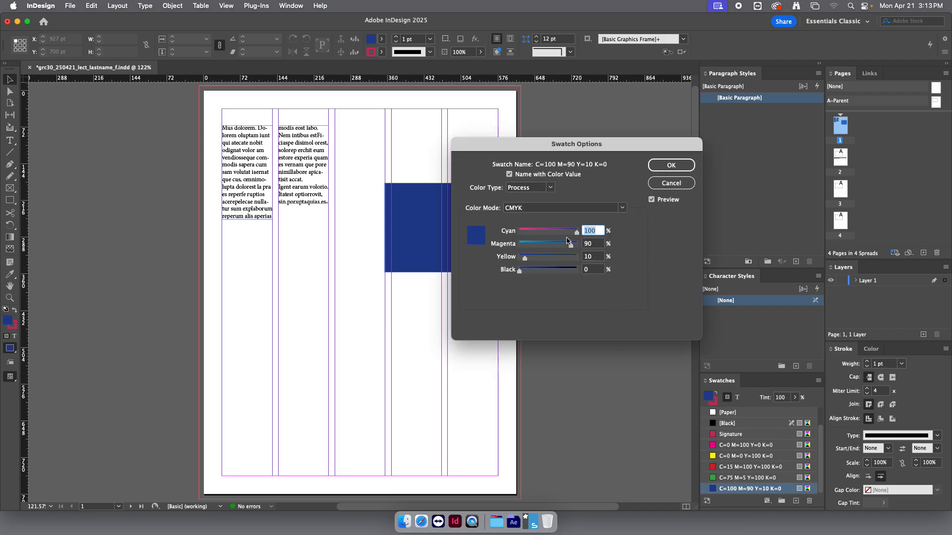
drag(576, 231, 577, 258)
drag(516, 274, 528, 273)
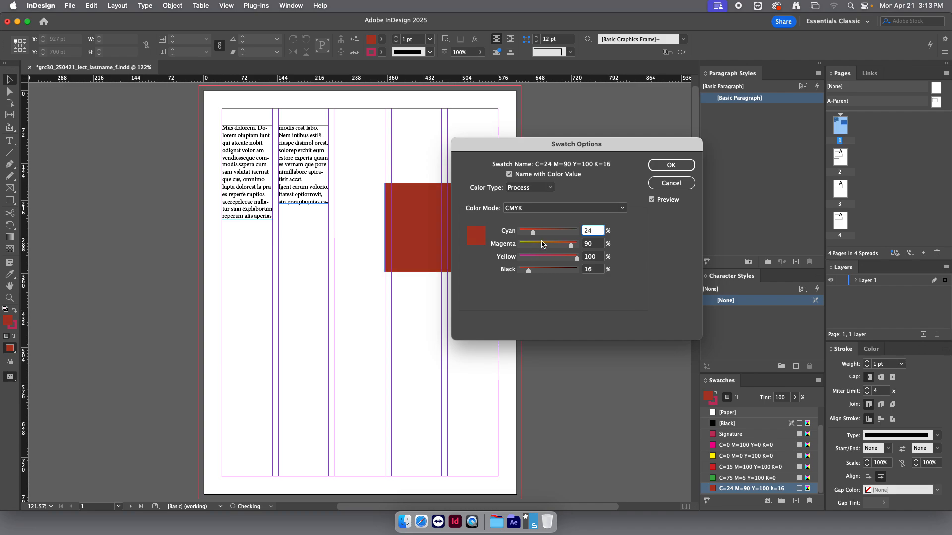
drag(571, 245, 537, 247)
click(671, 165)
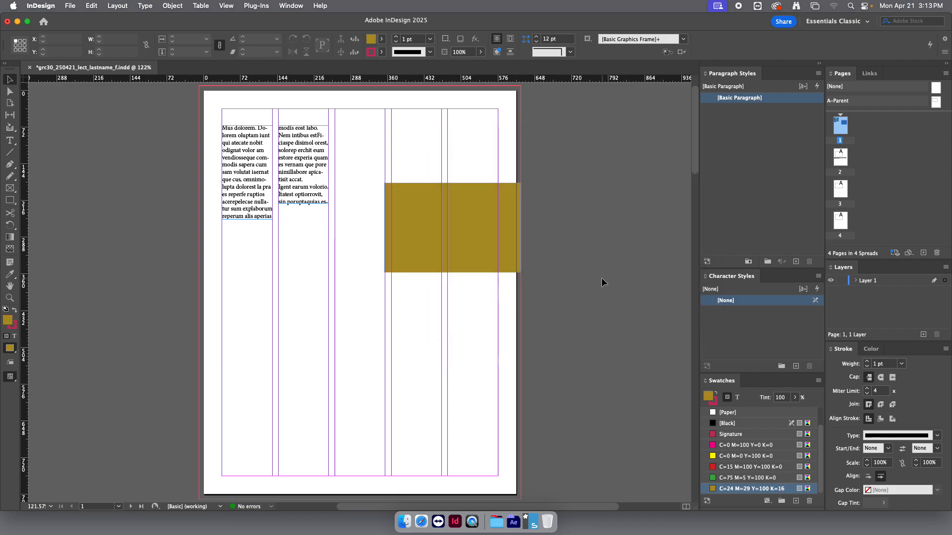
Check the recolored rectangle's fill swatch, deselect the rectangle and save the document.
click(454, 230)
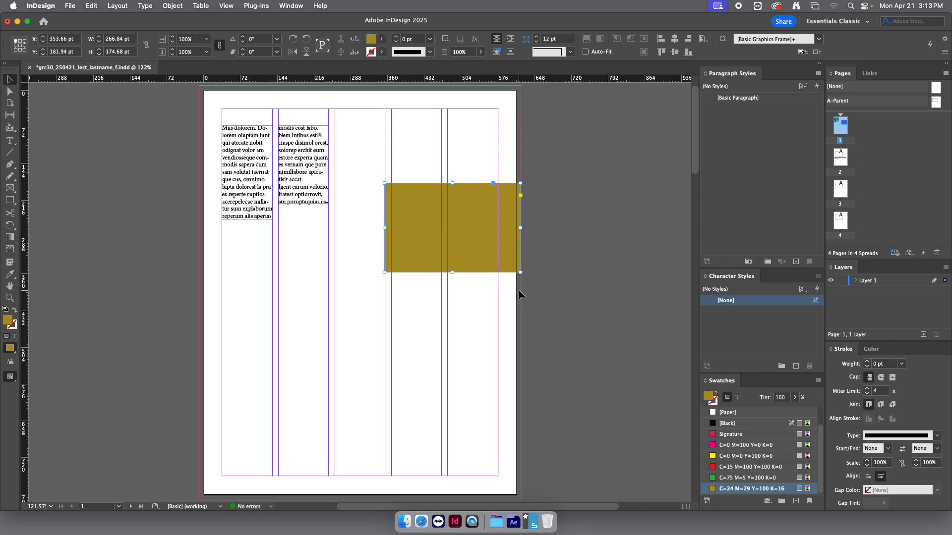
click(660, 198)
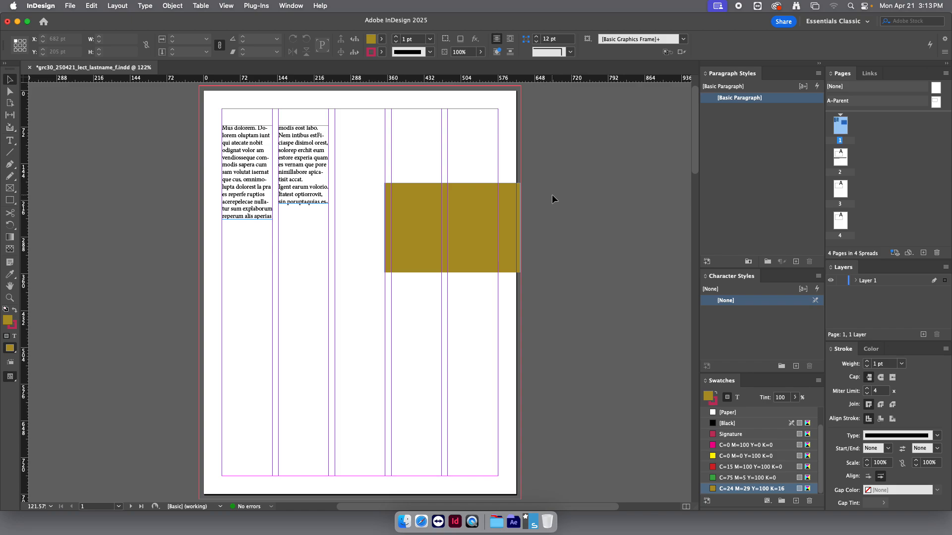
key(super+s)
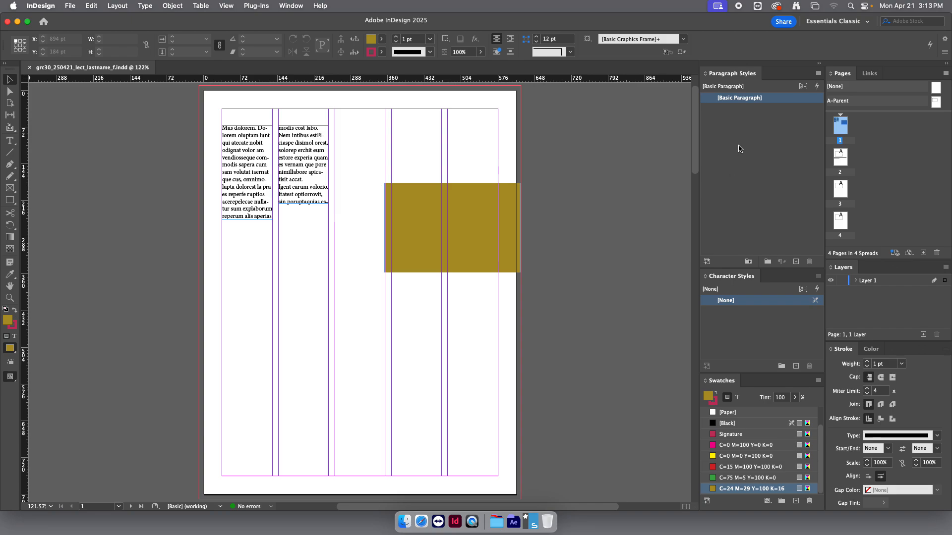
Create a new paragraph style from the entire threaded story and apply it to all of that text.
double_click(240, 162)
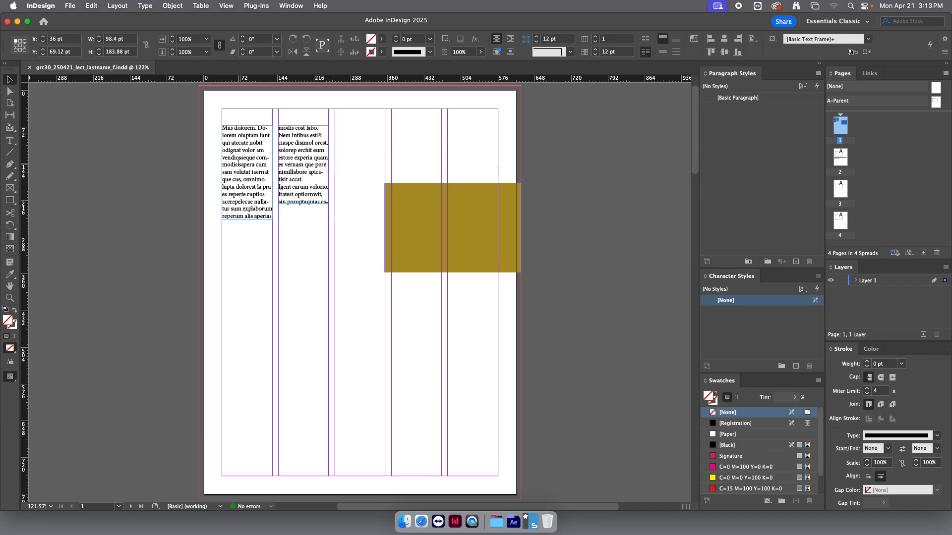
double_click(240, 161)
click(240, 161)
click(240, 161)
click(240, 162)
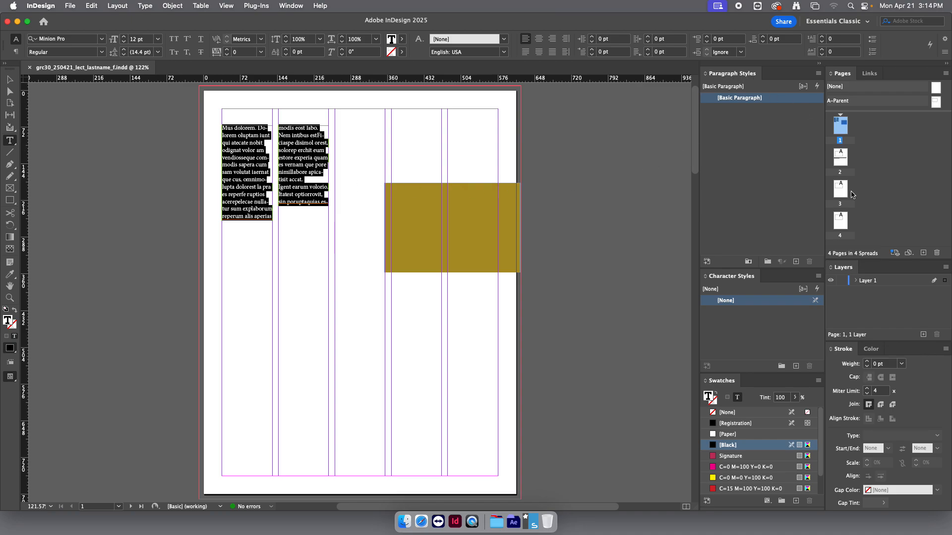
click(796, 262)
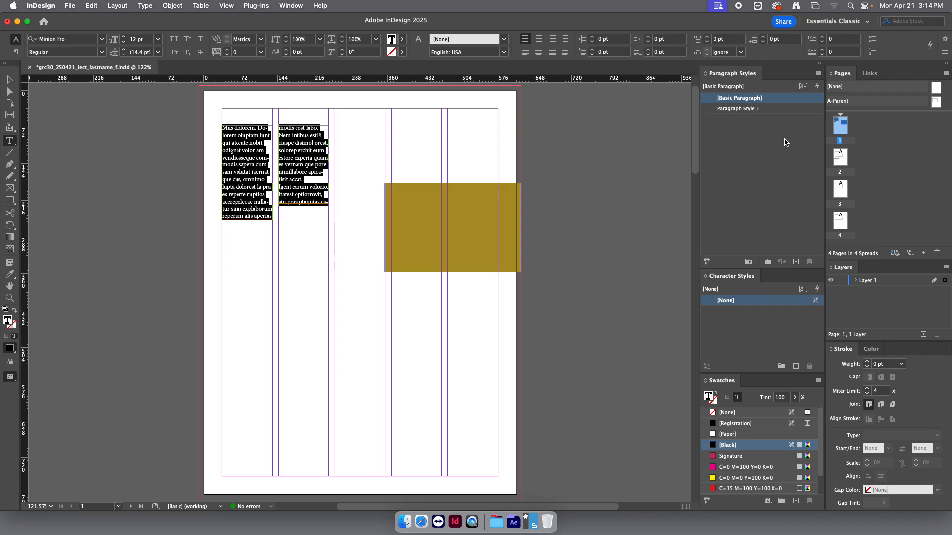
click(775, 110)
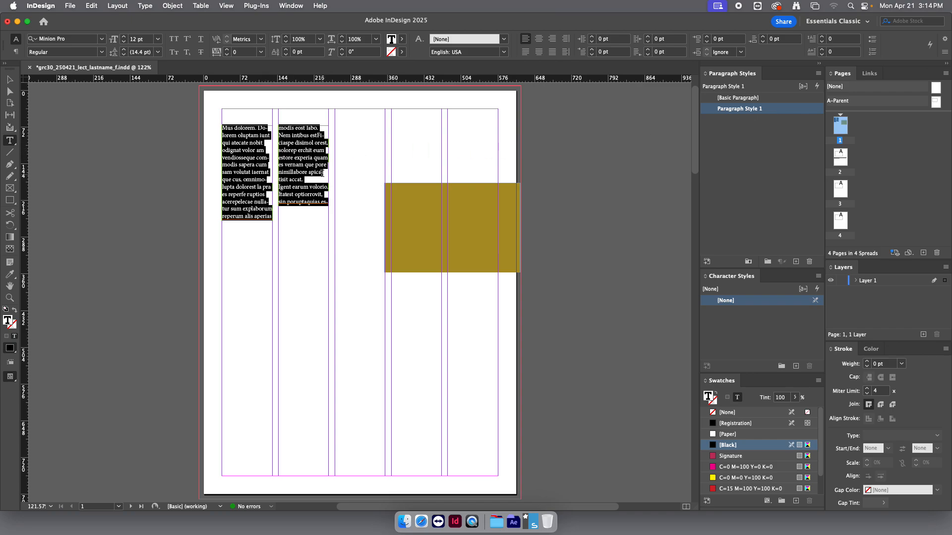
Open the new paragraph style's options and name it Body Copy.
double_click(791, 114)
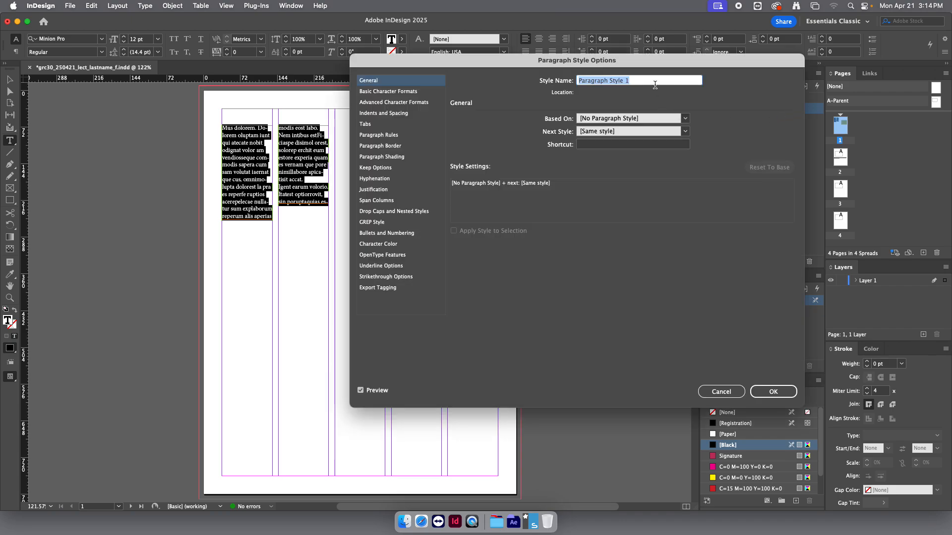
text(Body)
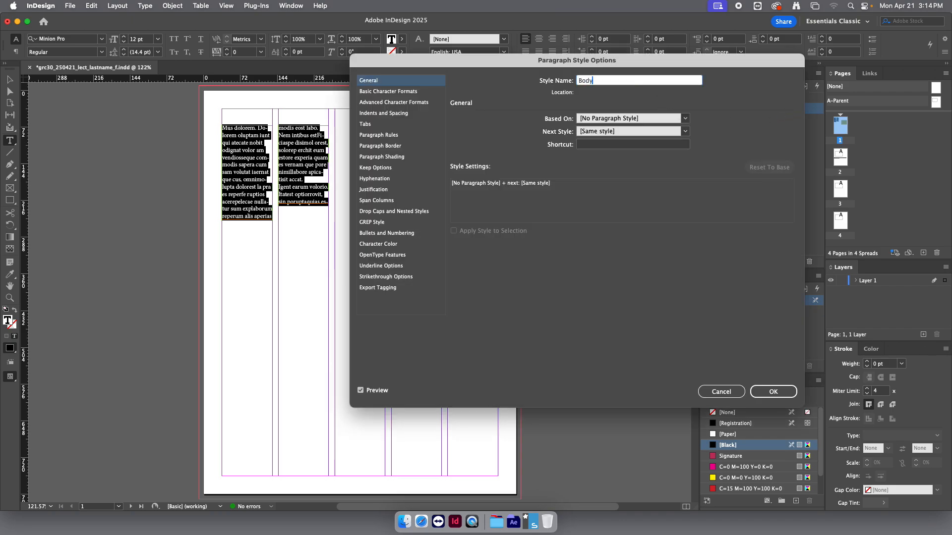
text( Copy)
Set the Body Copy style's font family to Myriad Variable Concept in its basic character formats.
click(400, 92)
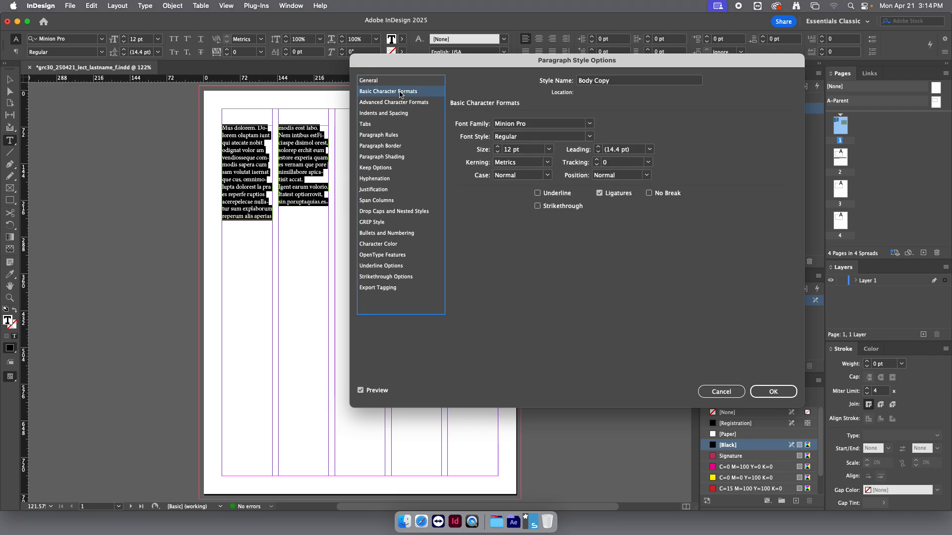
click(588, 124)
scroll(569, 192, up, 1)
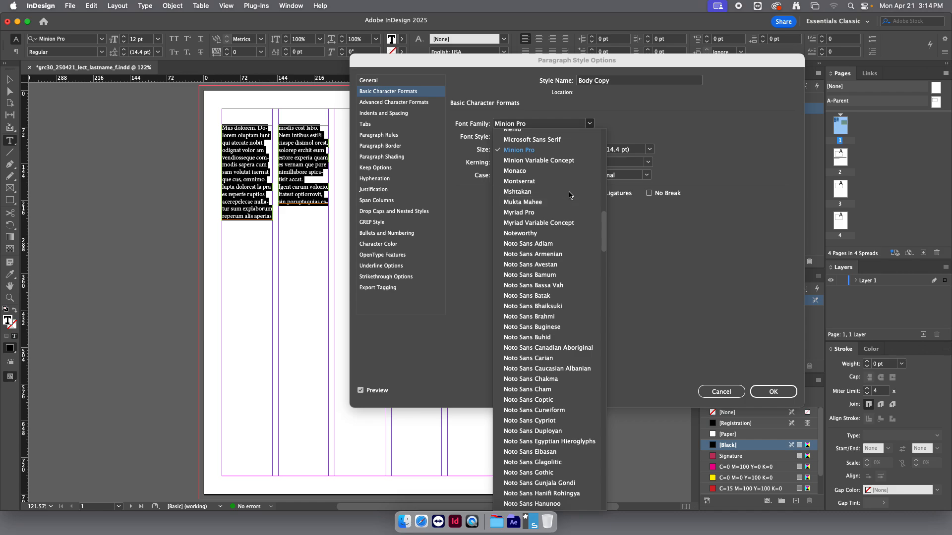
scroll(563, 215, up, 10)
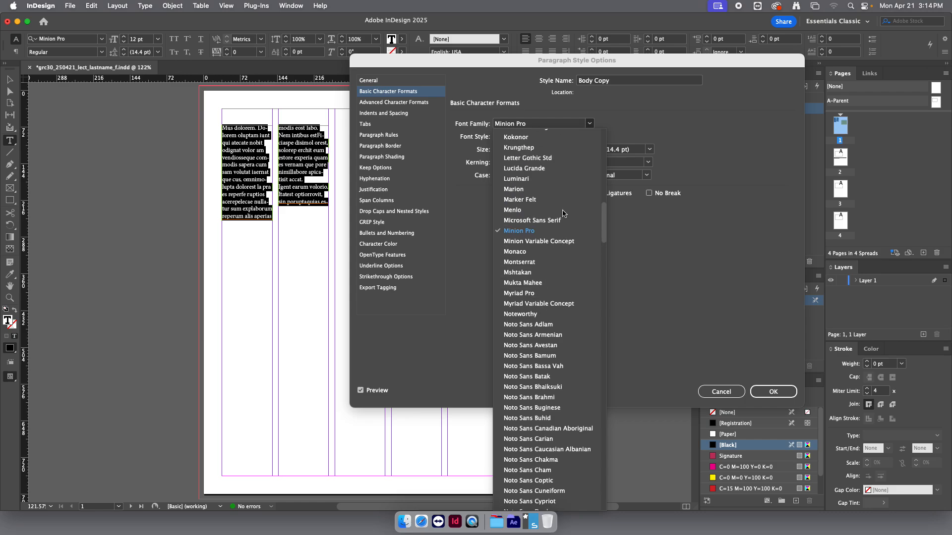
scroll(564, 213, up, 8)
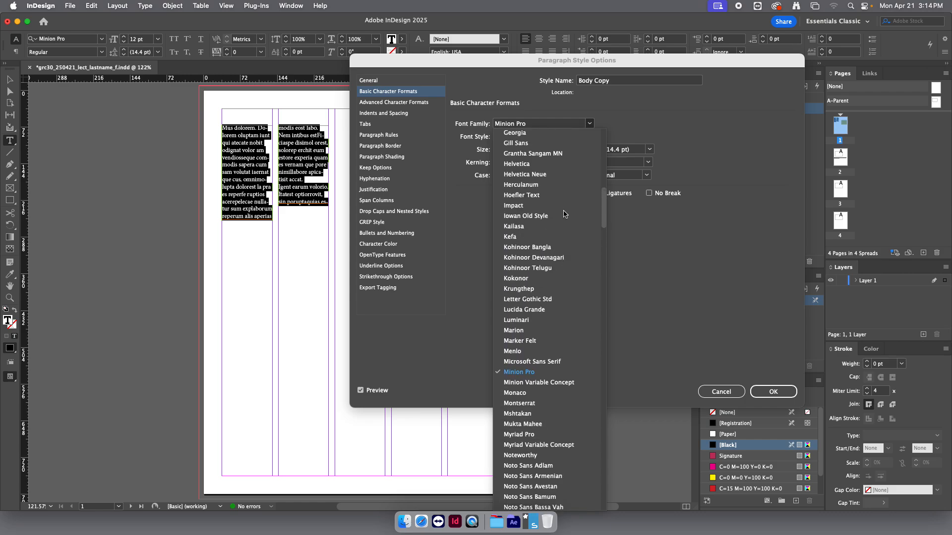
scroll(564, 213, up, 6)
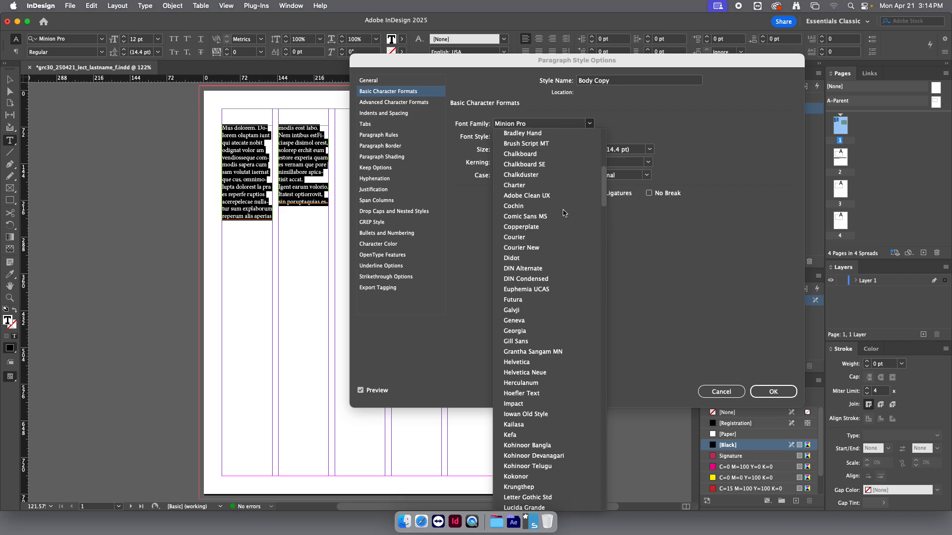
scroll(563, 213, down, 11)
scroll(563, 213, down, 7)
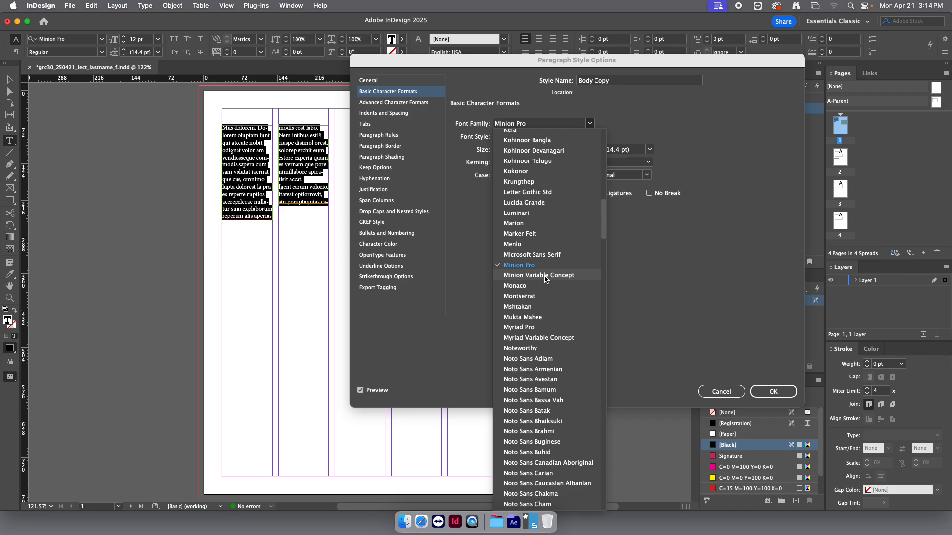
click(547, 338)
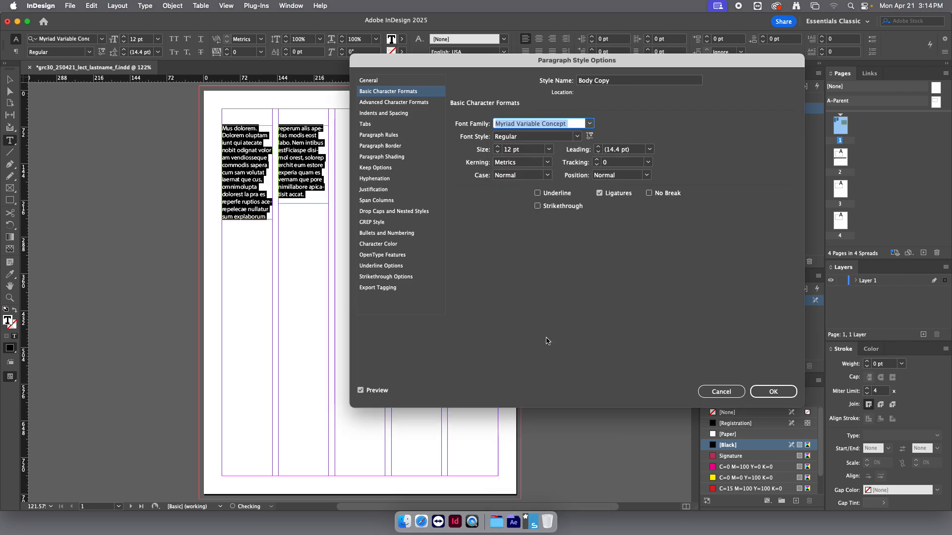
Choose the Regular font style for Body Copy and accept the paragraph style options.
click(577, 137)
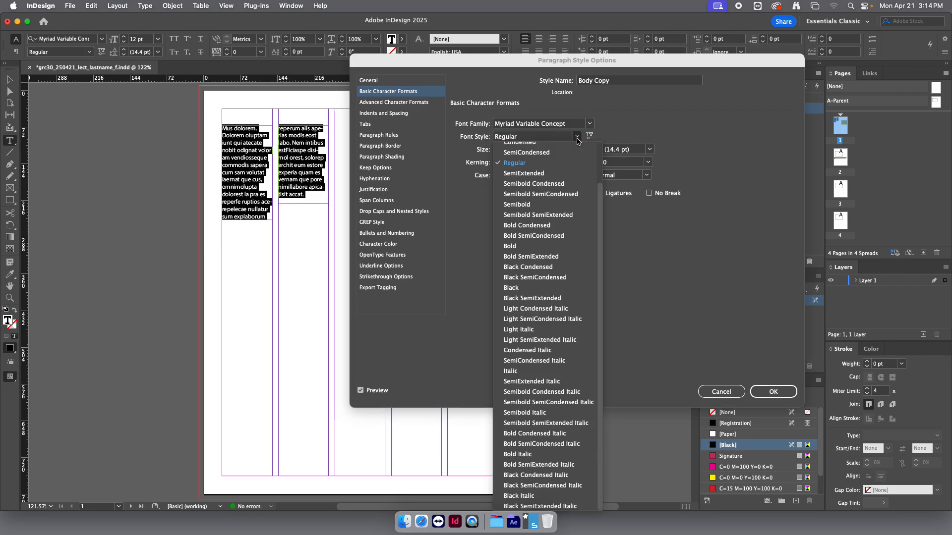
scroll(555, 198, up, 2)
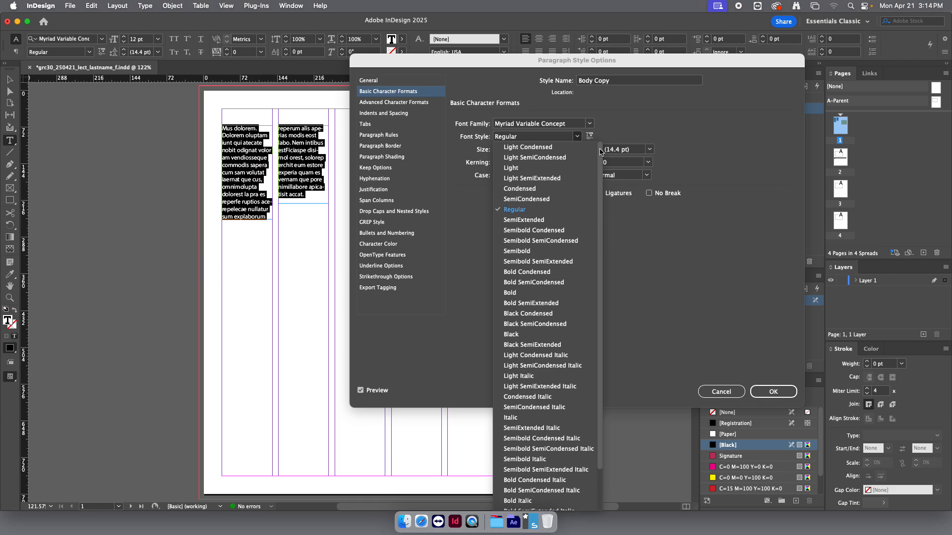
scroll(602, 381, down, 2)
scroll(602, 380, up, 2)
click(519, 212)
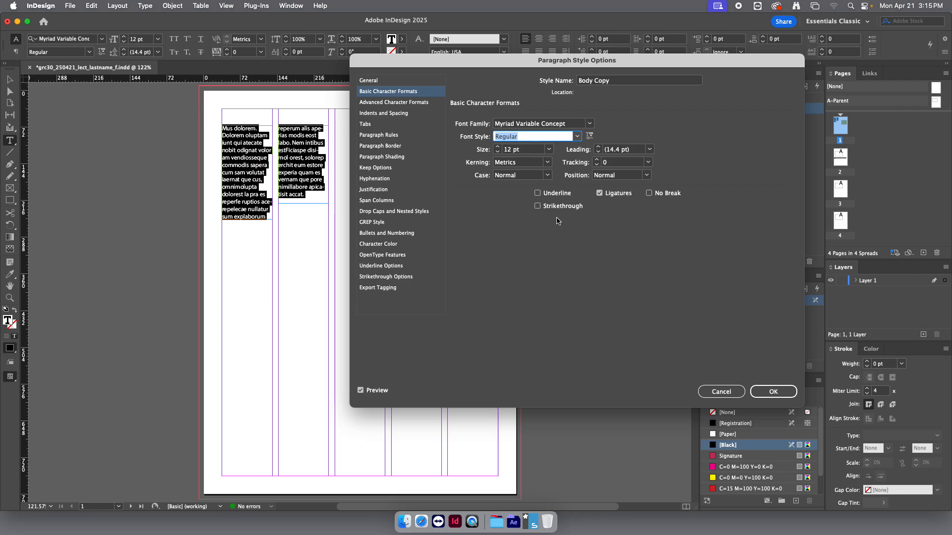
click(769, 393)
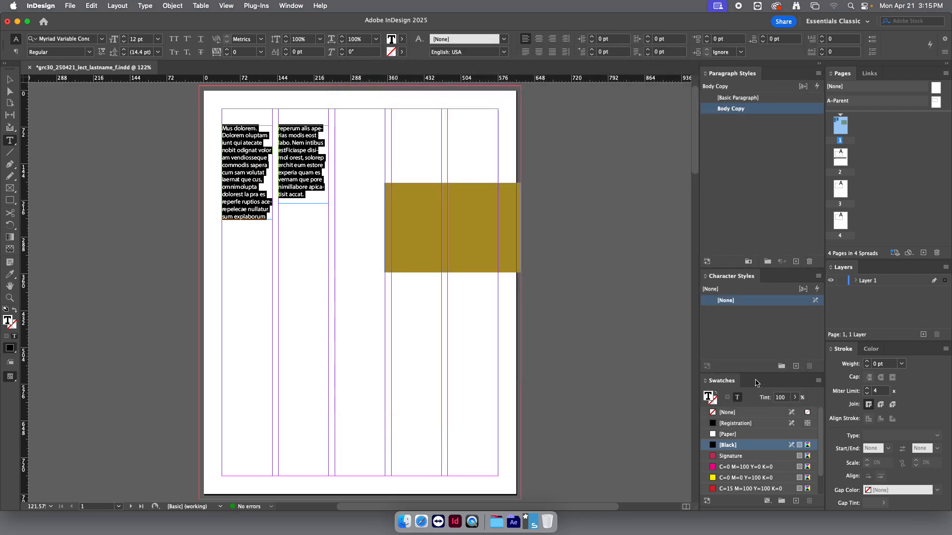
Create a second paragraph style from several lines of Body Copy text in the second column, then deselect the text frame.
click(11, 79)
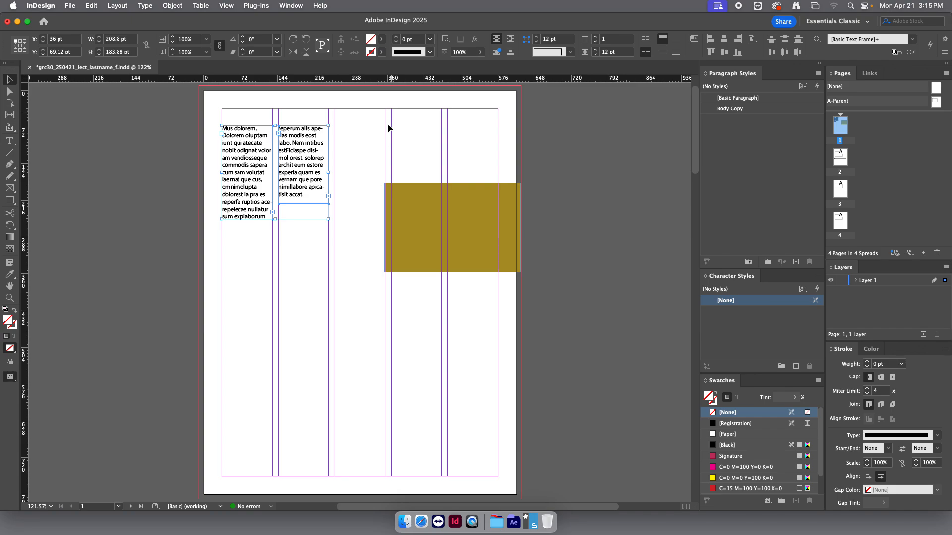
click(350, 148)
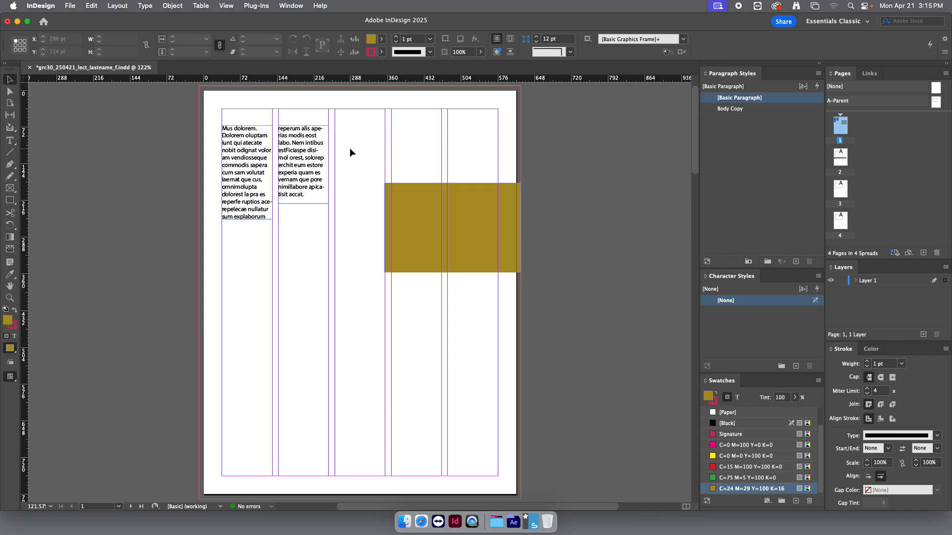
click(300, 165)
double_click(300, 166)
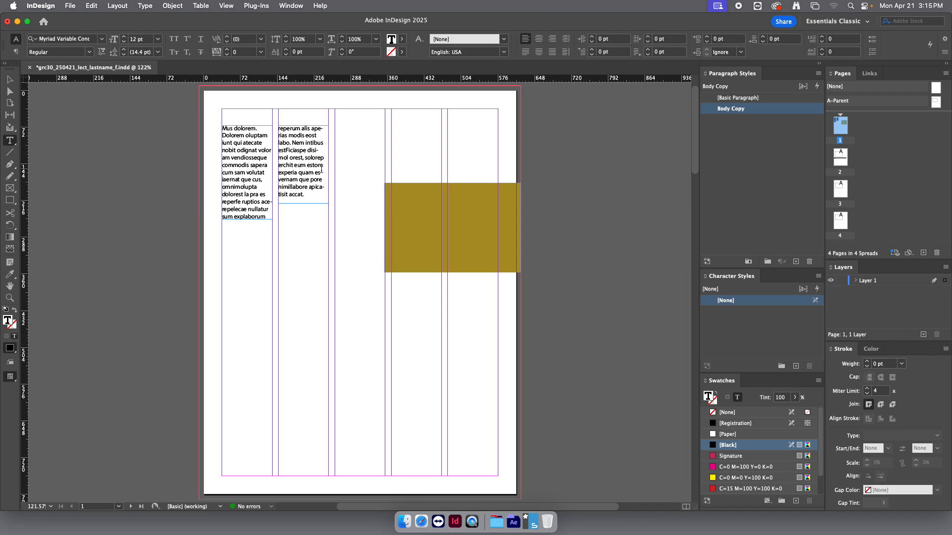
drag(321, 174, 276, 148)
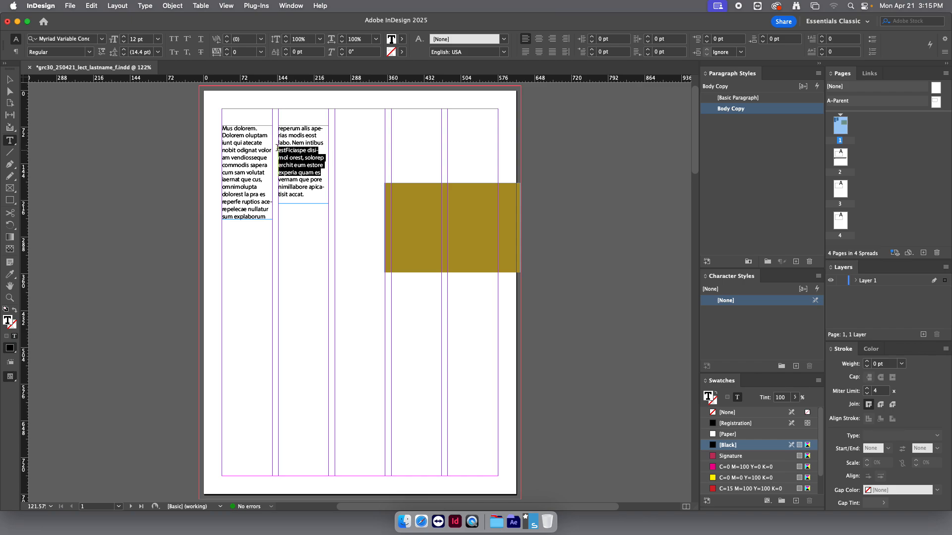
click(795, 263)
click(9, 79)
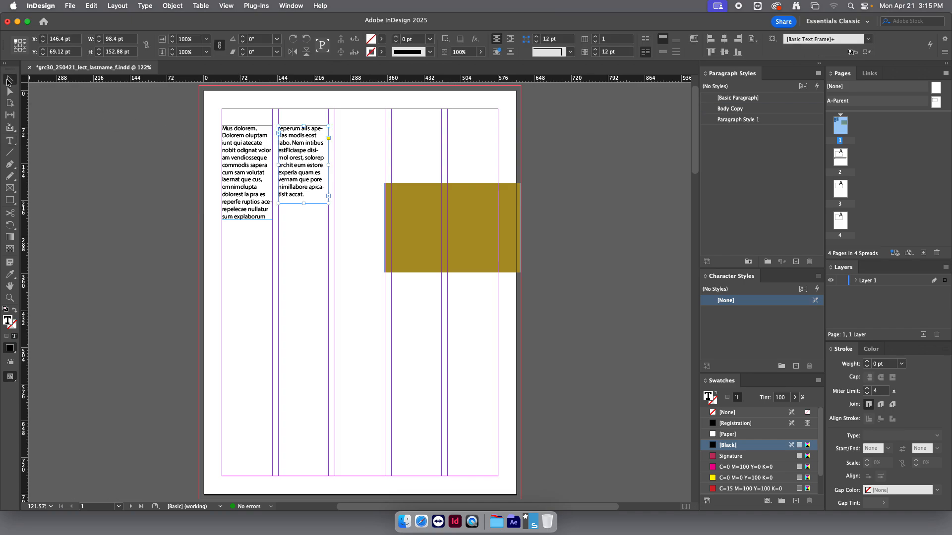
click(349, 141)
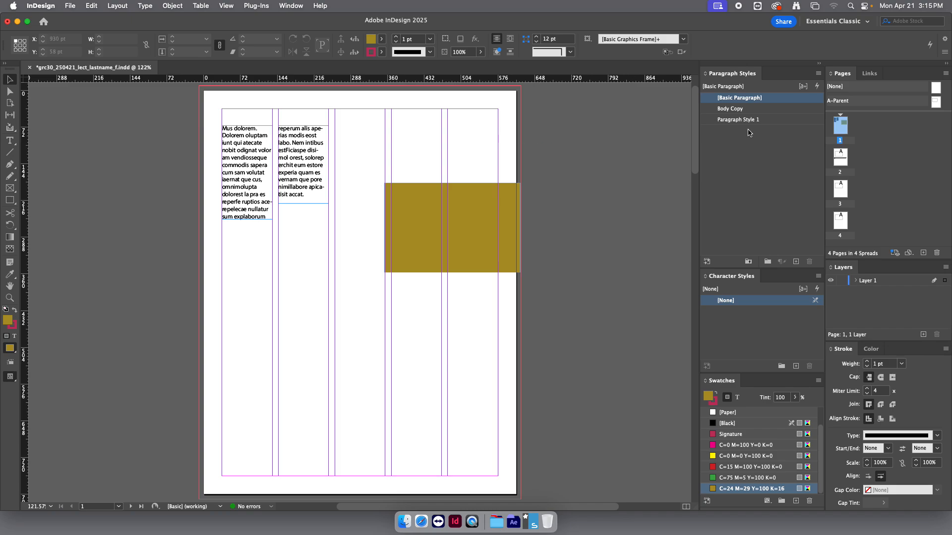
Open the options of the second paragraph style and rename it Title / Heading 1, moving the dialog clear of the page.
double_click(779, 123)
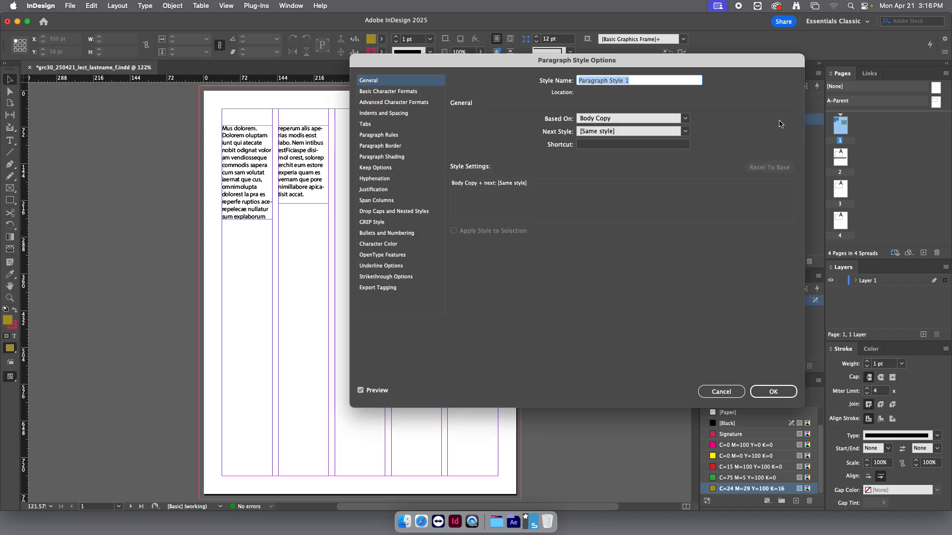
text(Title )
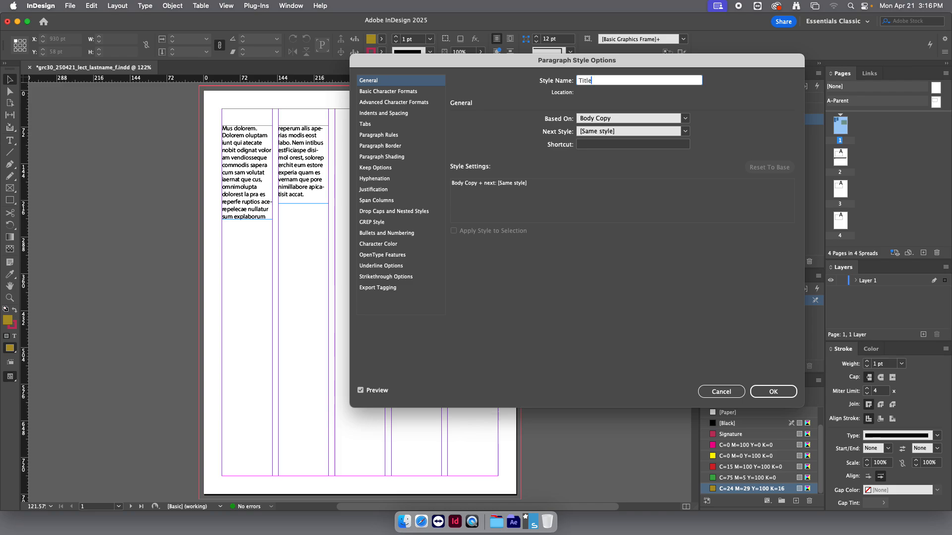
text(/ Heading 1)
drag(635, 65, 778, 142)
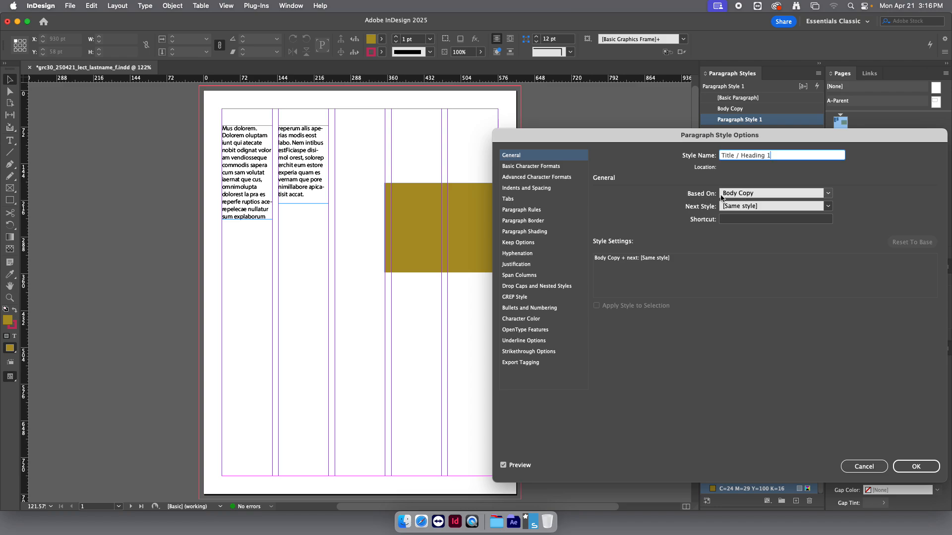
Set the Title / Heading 1 style's basic character formats to the Black font style at 48 pt and accept the options.
click(533, 167)
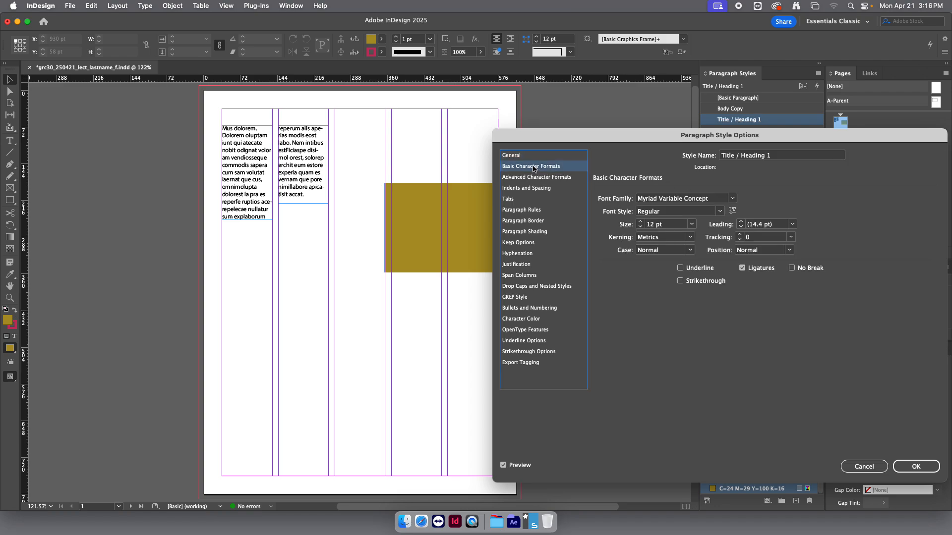
click(720, 212)
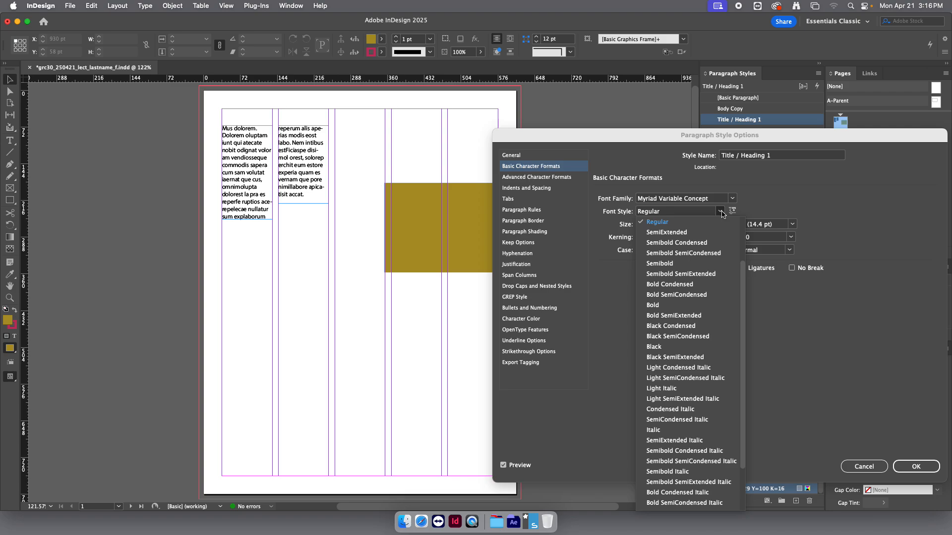
click(657, 348)
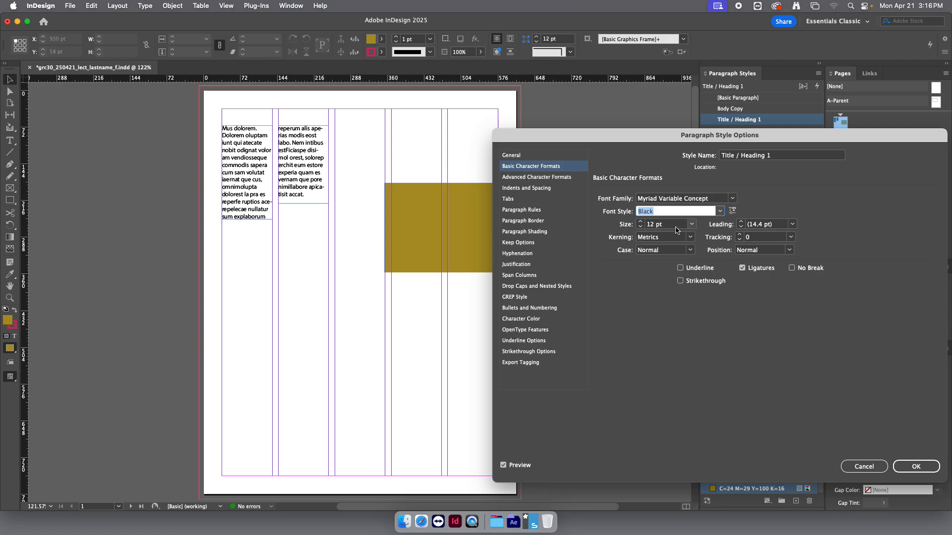
click(691, 225)
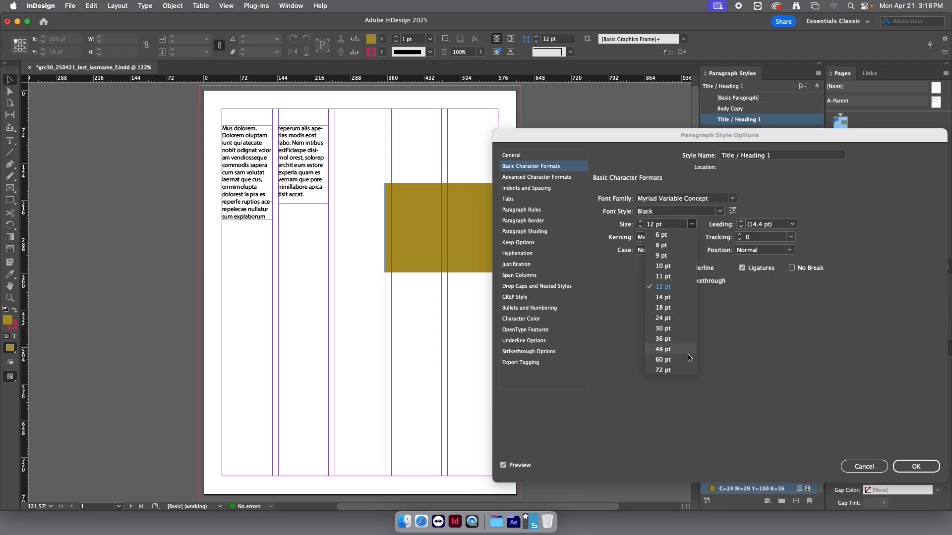
click(663, 349)
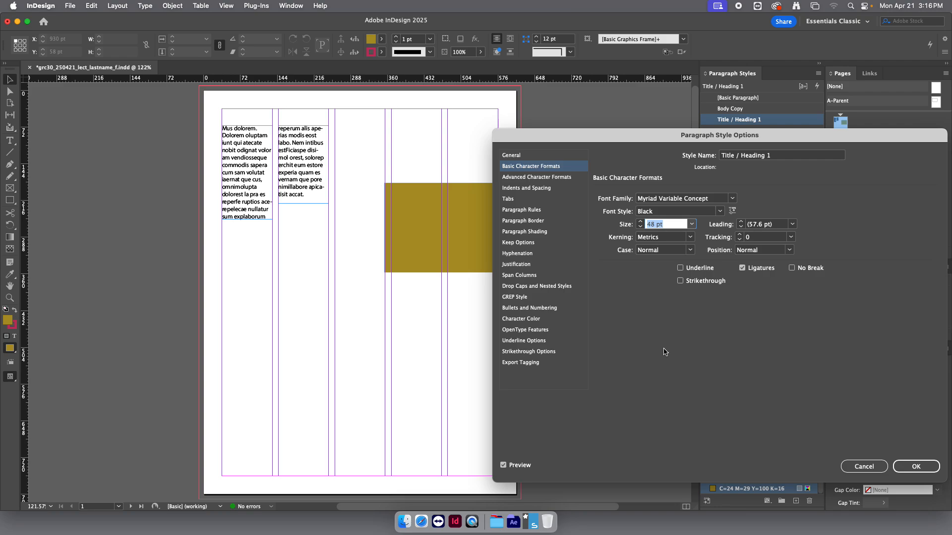
click(911, 467)
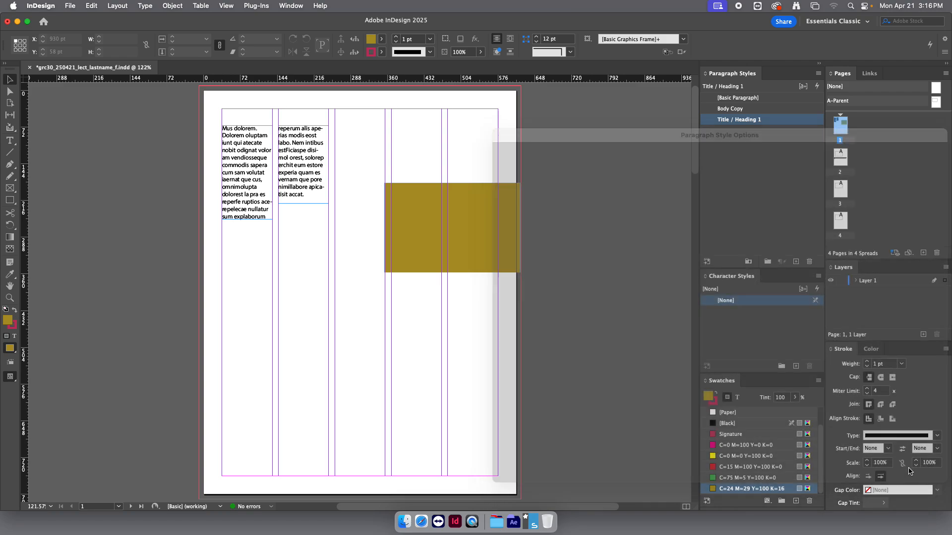
Move both body text frames down to the middle of the page within their columns, then deselect them.
click(249, 157)
click(281, 162)
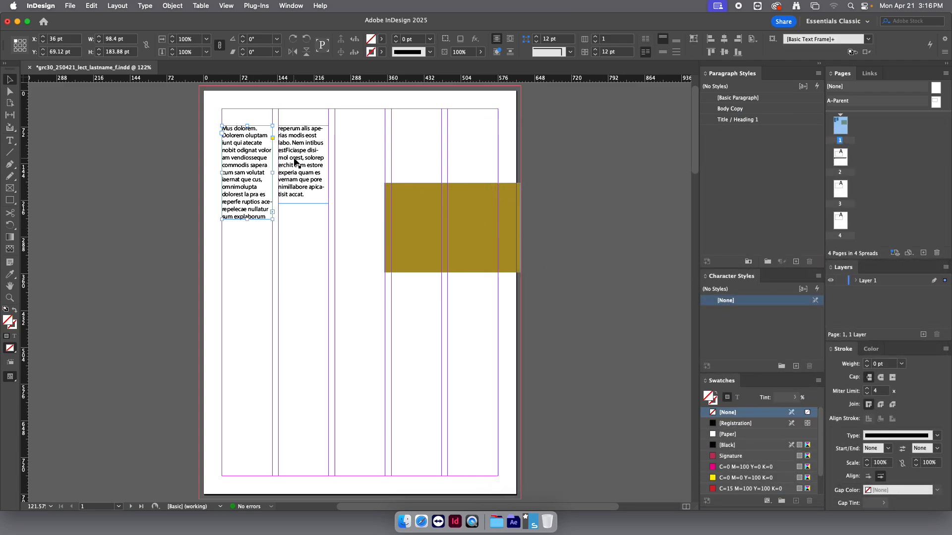
shift+click(244, 148)
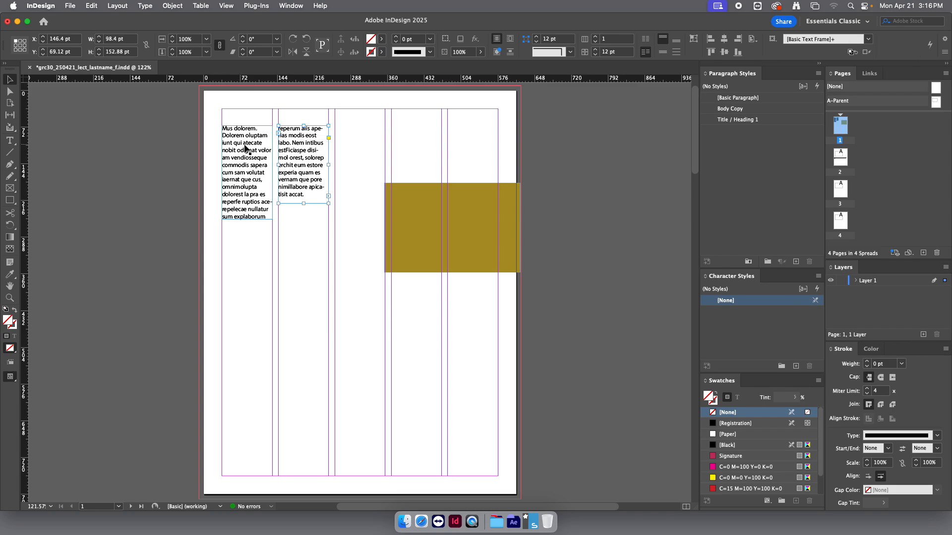
drag(246, 138, 247, 249)
drag(303, 145, 295, 257)
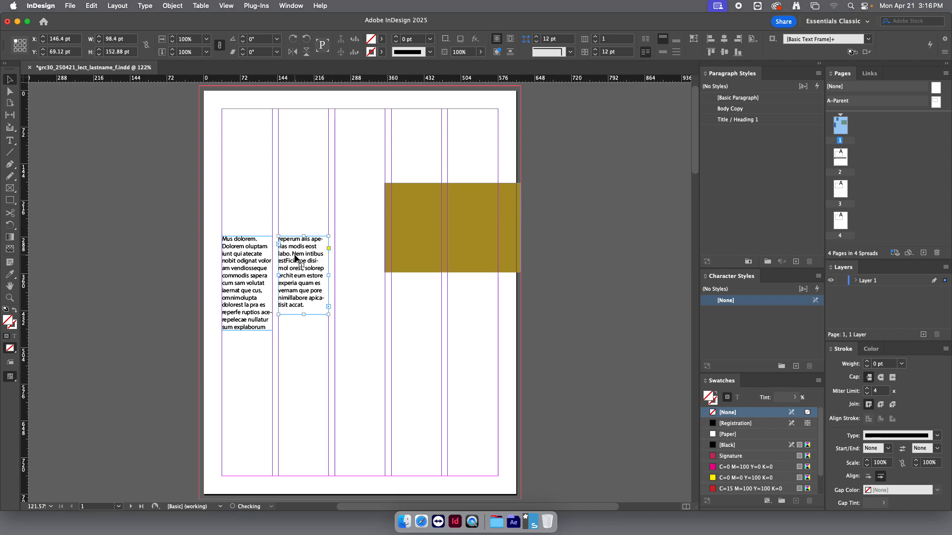
click(301, 197)
Create a text frame spanning the margins at the top of the page, enter "This is the title" and check it in Preview mode.
key(t)
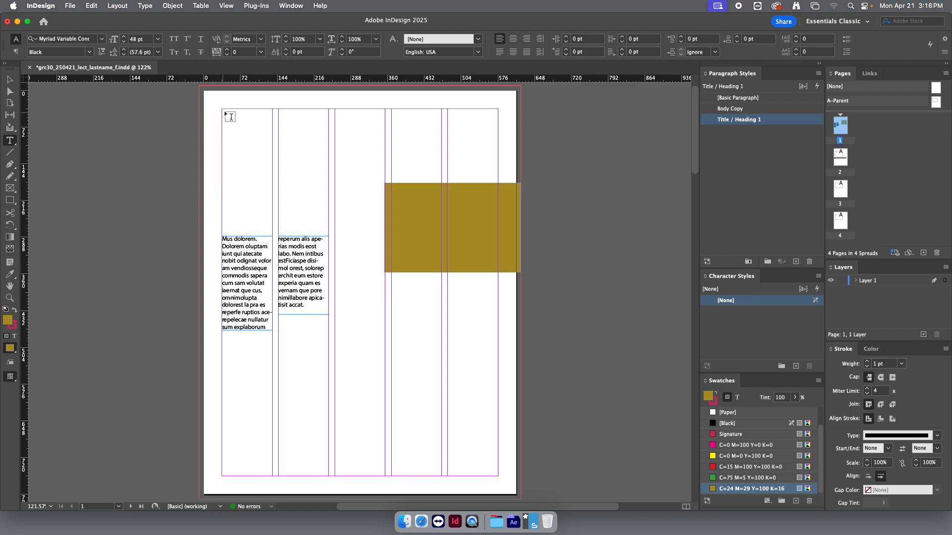
drag(221, 109, 497, 154)
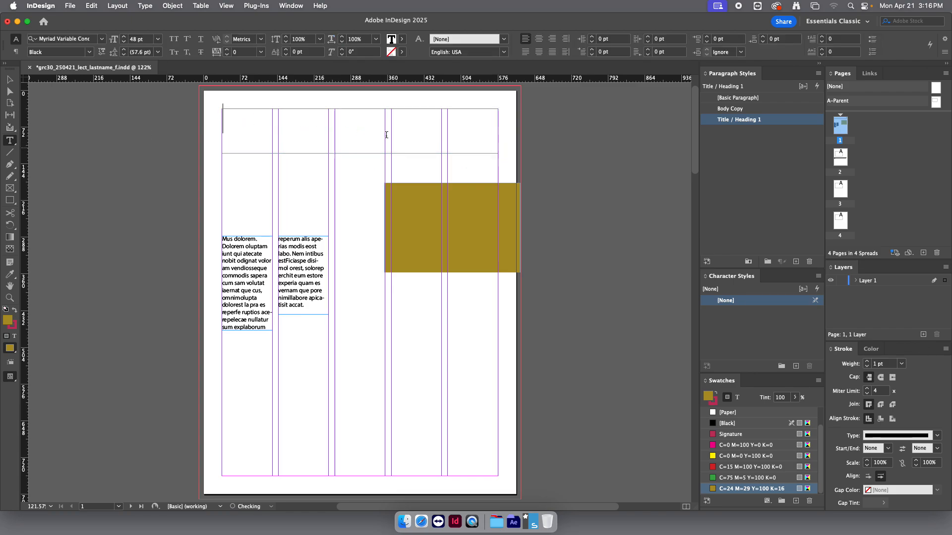
text(T)
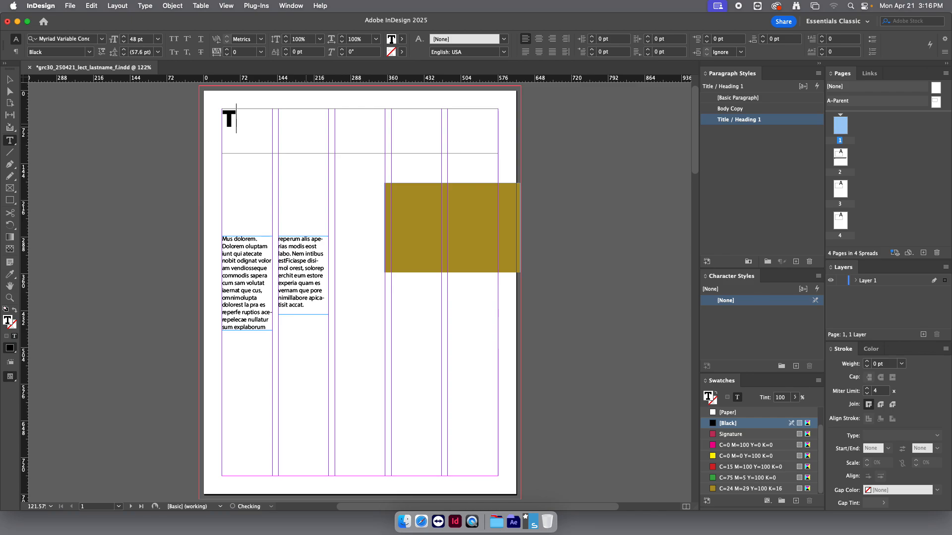
text(his is the title)
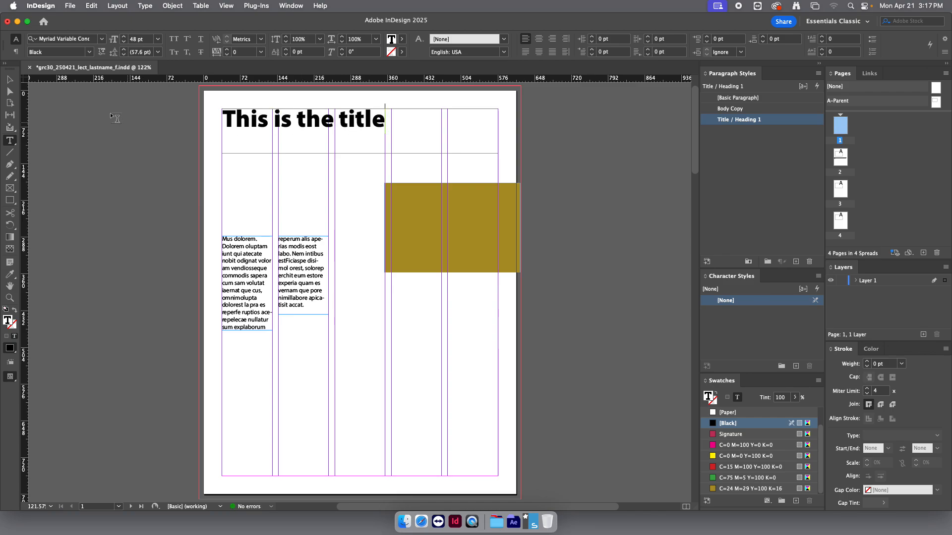
key(Escape)
click(112, 163)
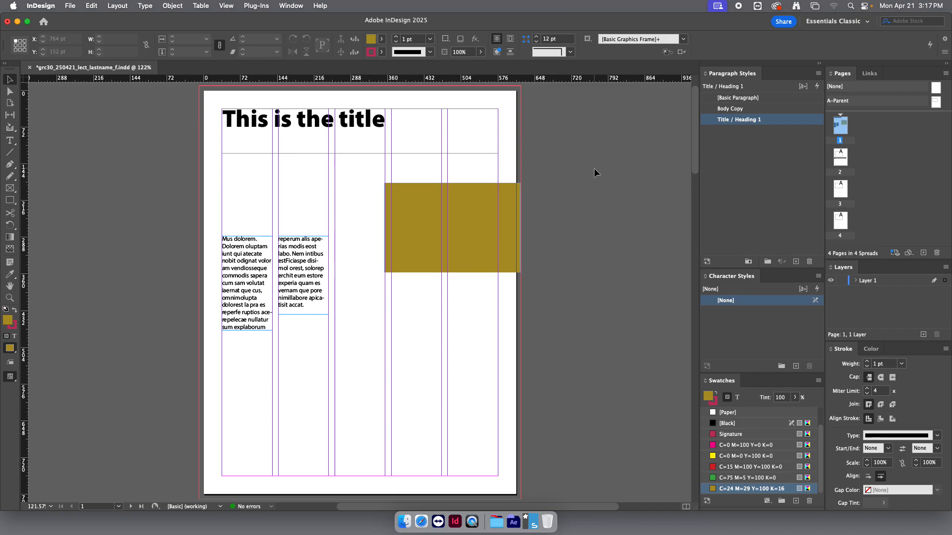
key(w)
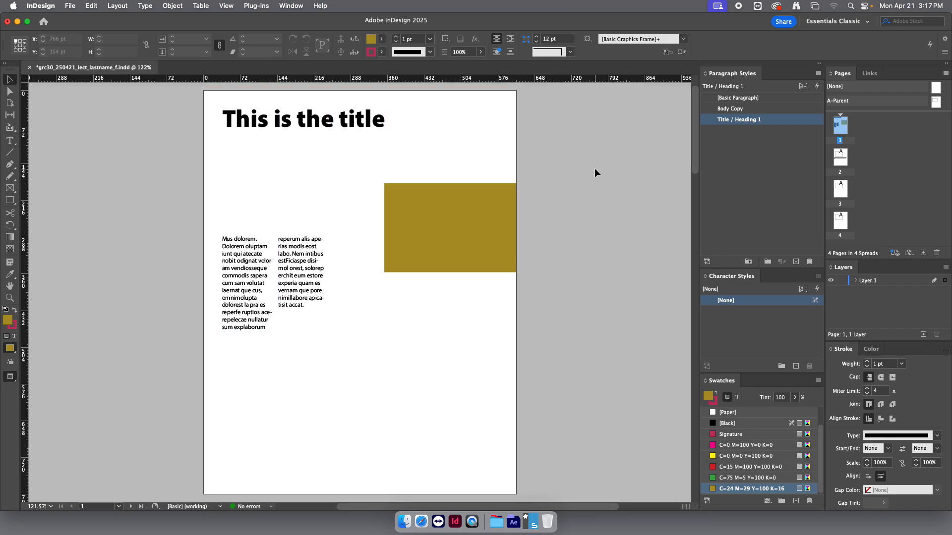
key(w)
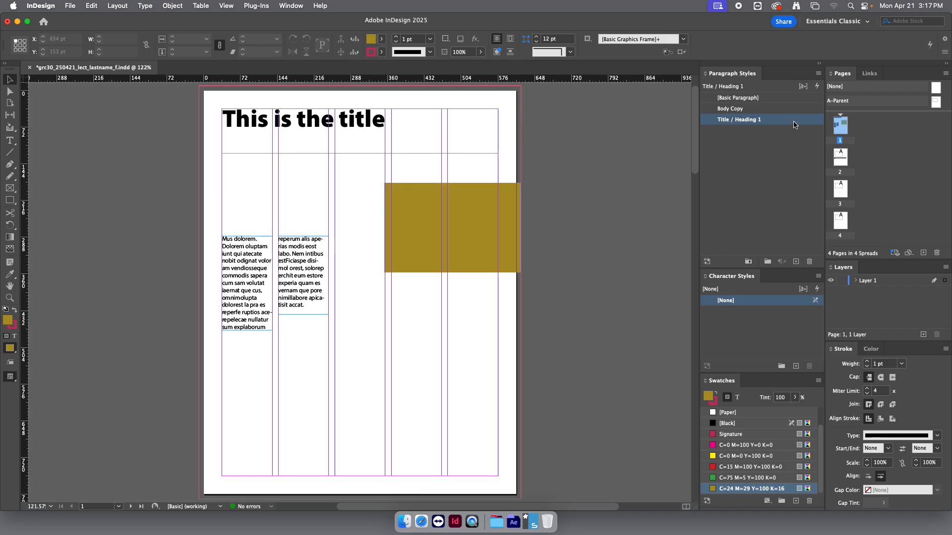
Set the Title / Heading 1 style's character color to the C=24 M=29 Y=100 K=16 swatch, accept it and switch to Preview mode.
double_click(792, 123)
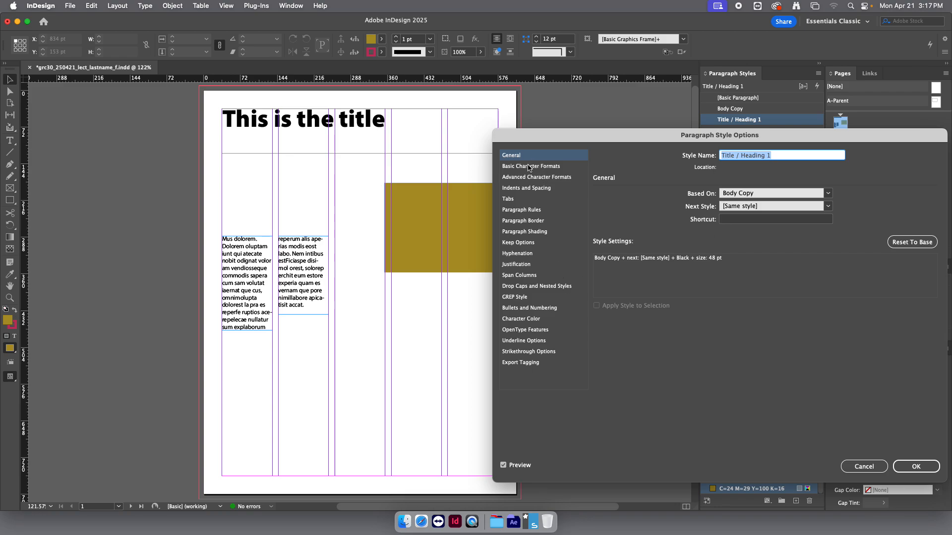
click(526, 320)
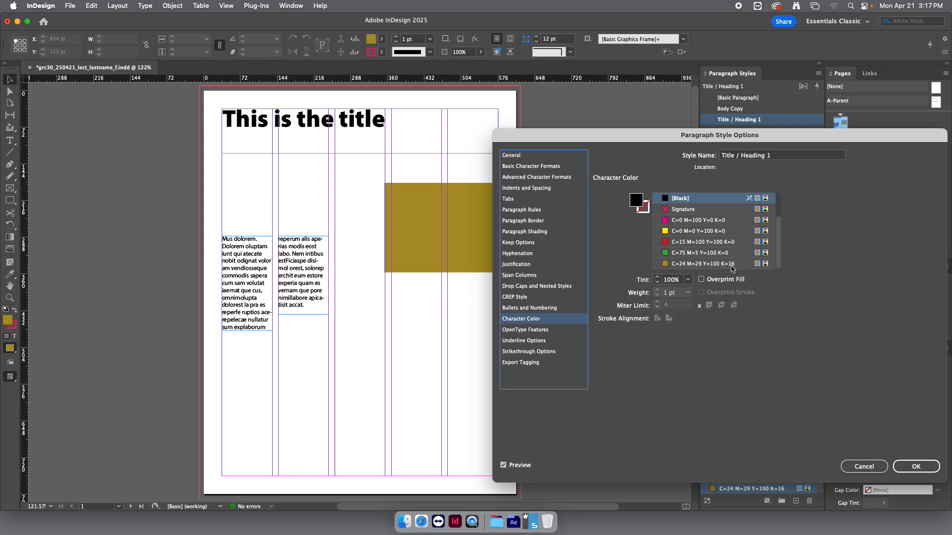
scroll(775, 233, up, 2)
scroll(775, 233, down, 2)
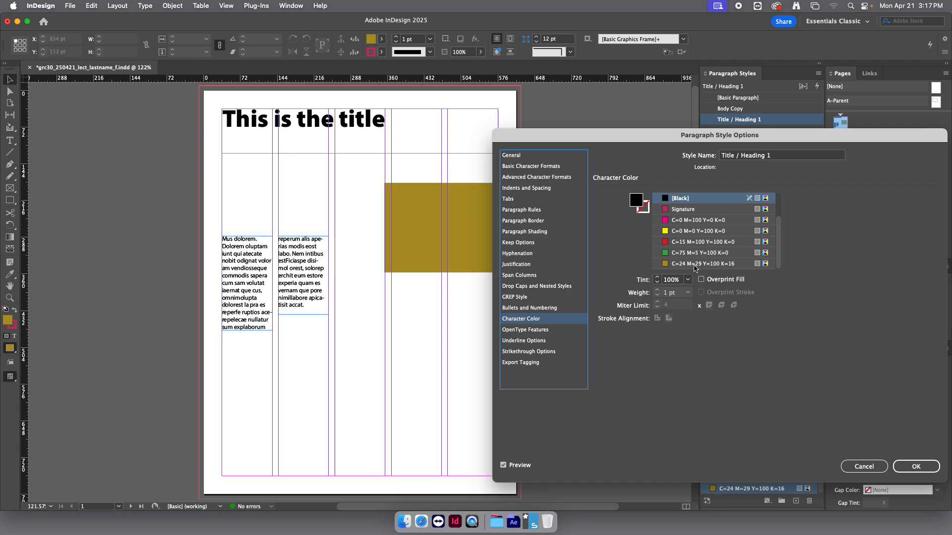
click(685, 265)
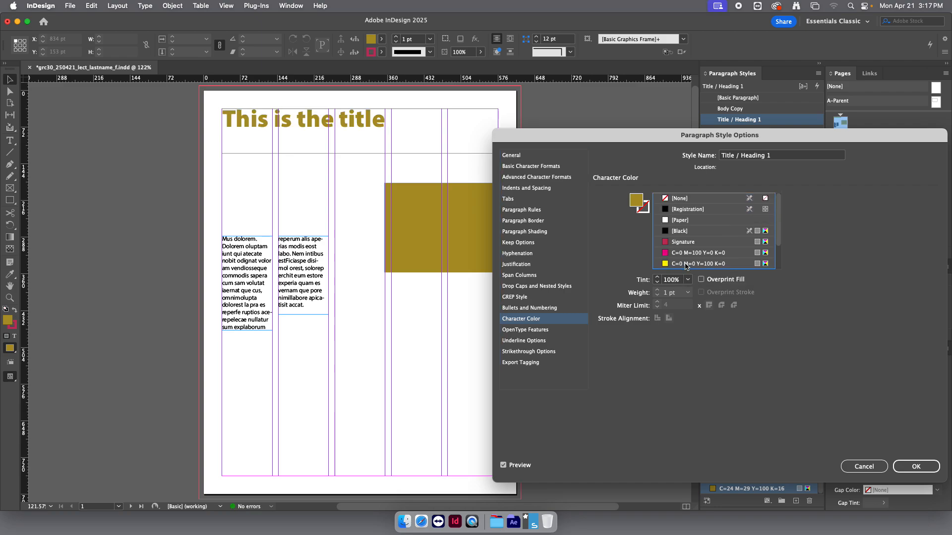
scroll(684, 265, down, 2)
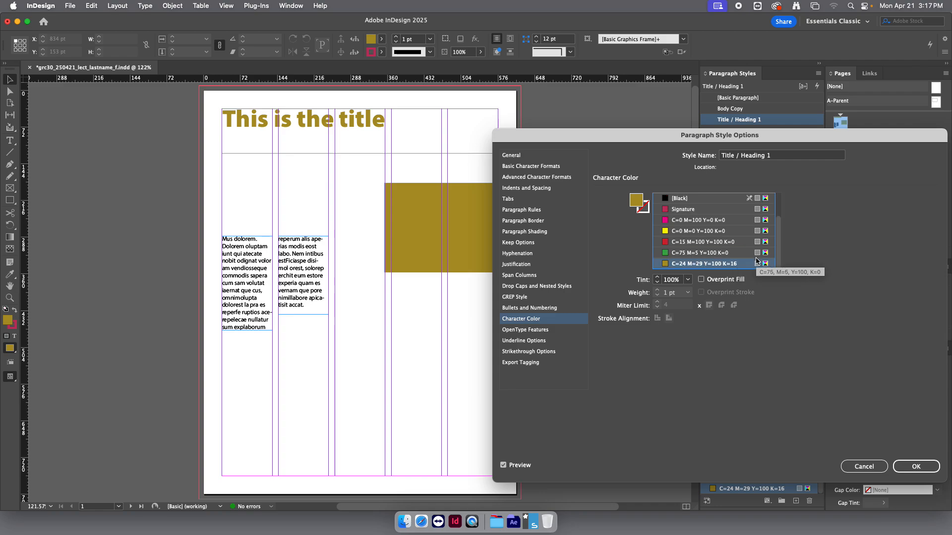
click(917, 467)
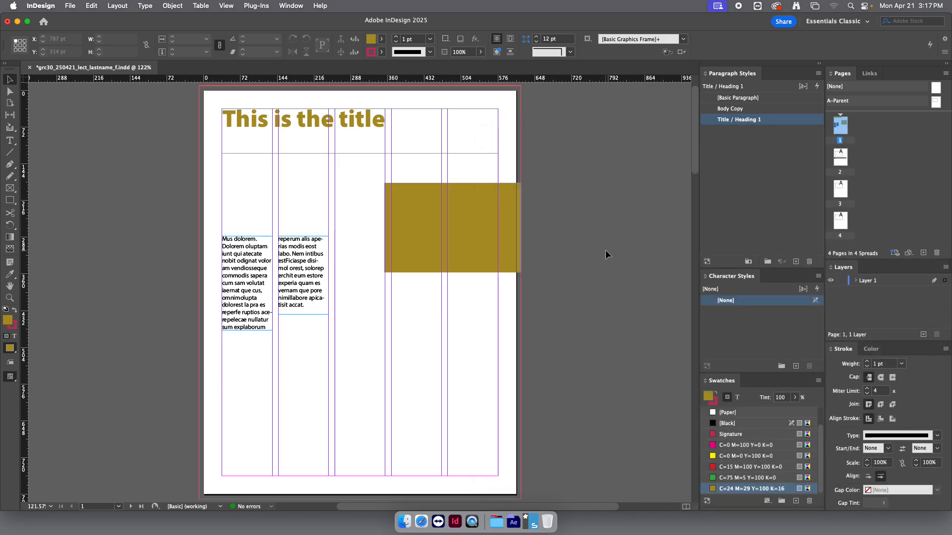
key(w)
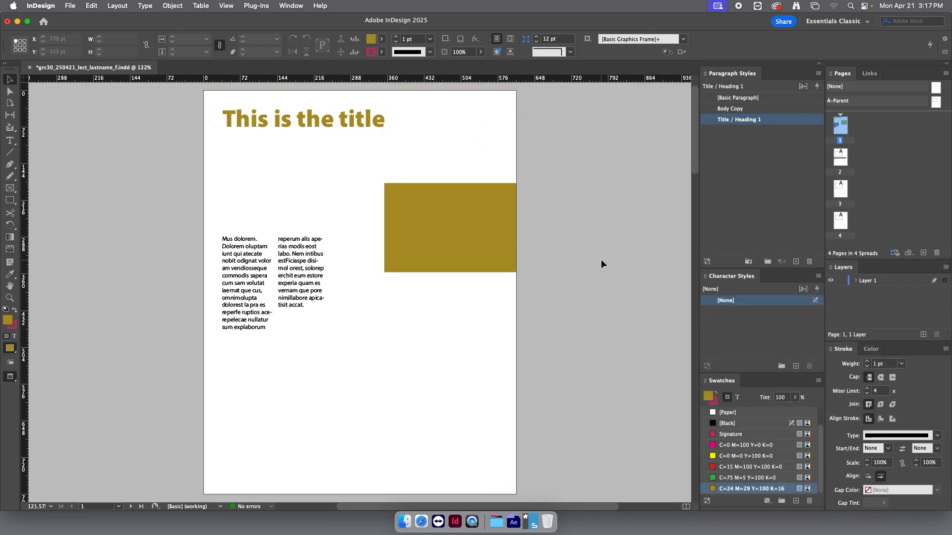
Duplicate the title frame below the body text and replace the copy's text with "This is also a title".
click(304, 128)
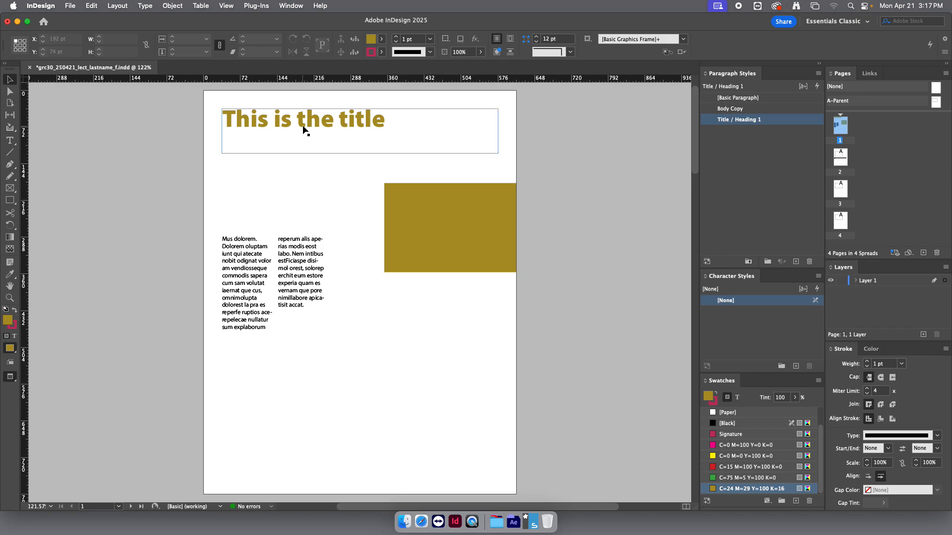
drag(311, 134, 342, 386)
double_click(341, 387)
key(super+a)
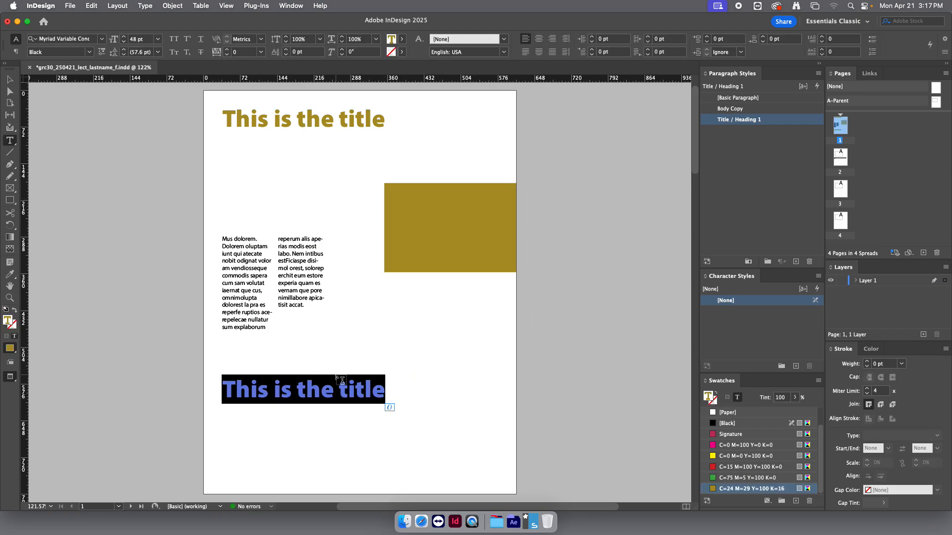
text(Thisis)
key(BackSpace)
key(BackSpace)
key(BackSpace)
text(is als)
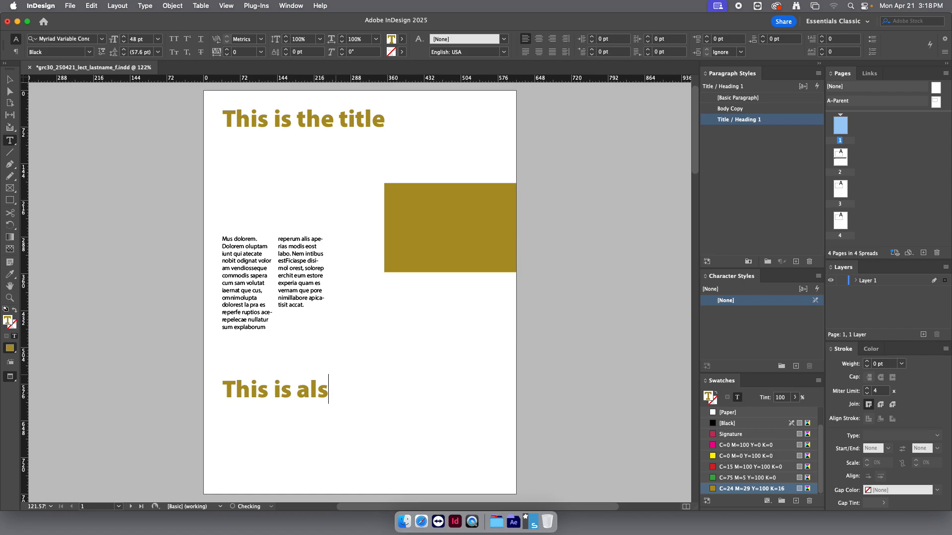
text(o a title)
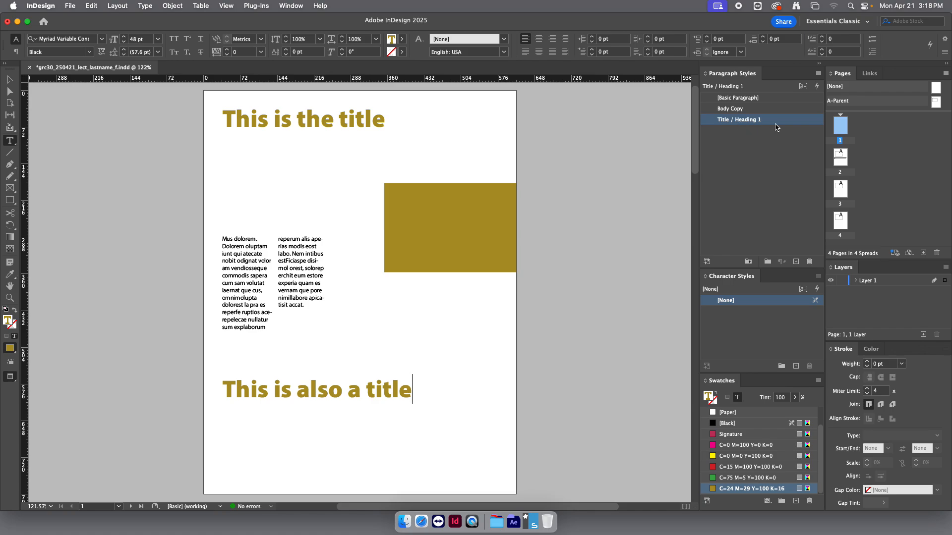
With nothing selected, edit the C=24 M=29 Y=100 K=16 swatch, setting cyan to 78% and magenta to 45%.
click(10, 80)
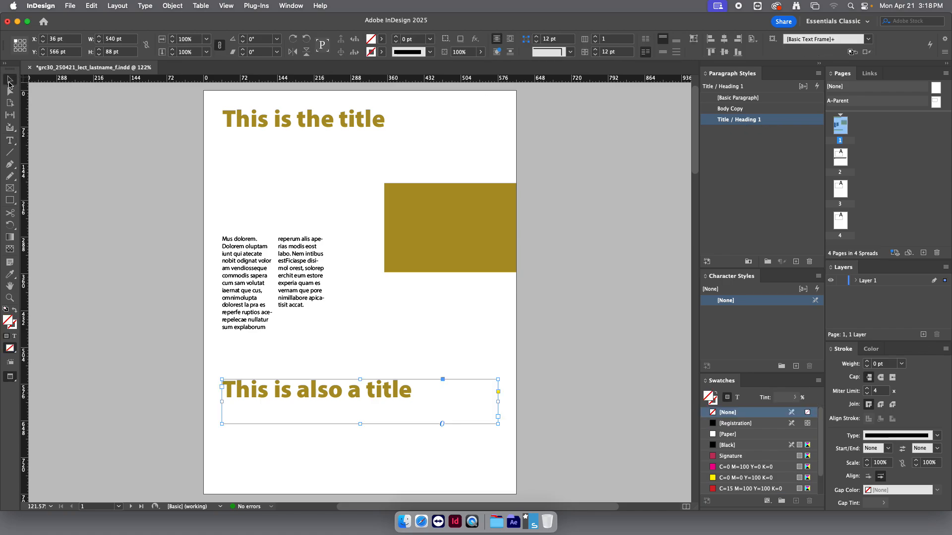
click(578, 154)
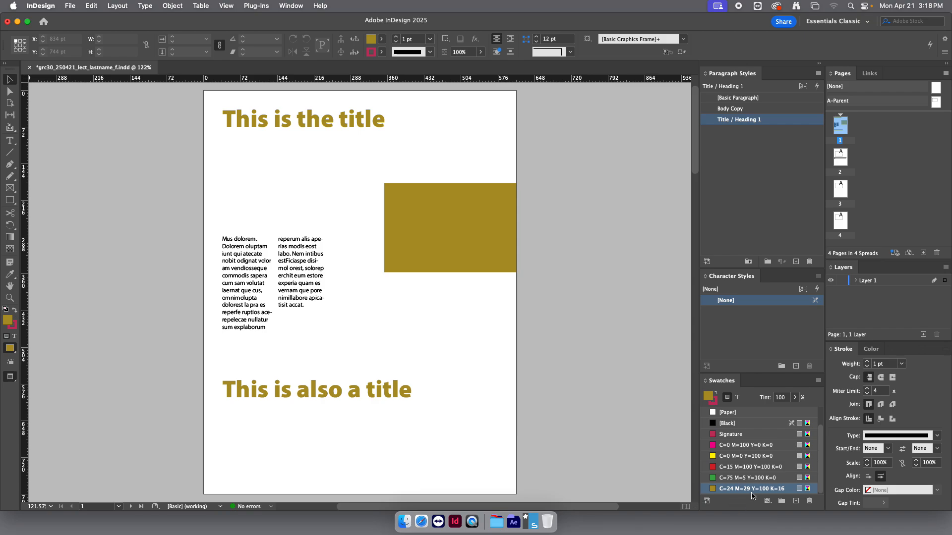
double_click(765, 490)
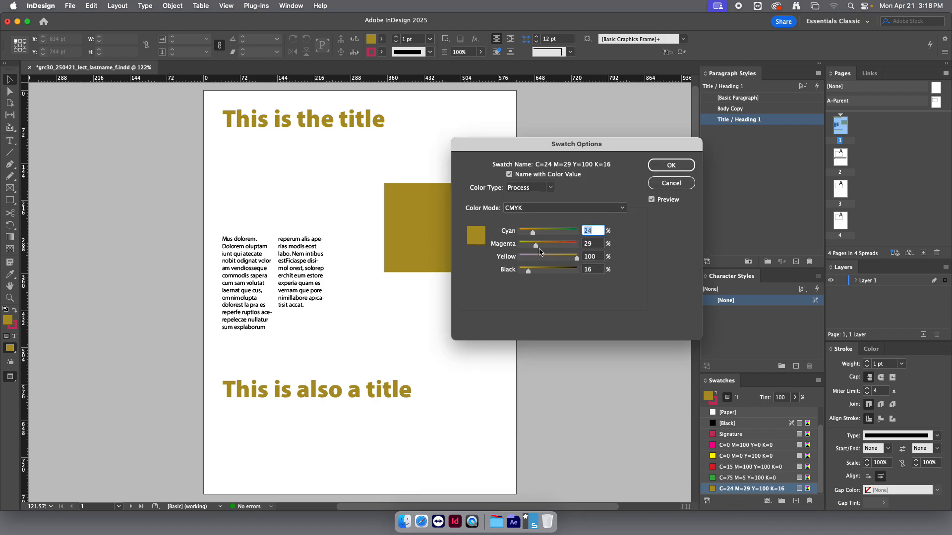
drag(536, 249, 571, 238)
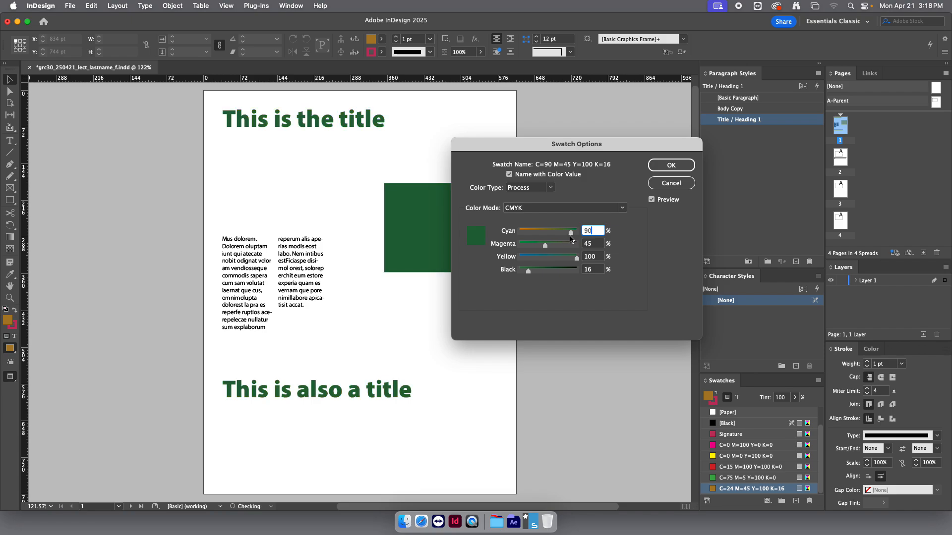
drag(569, 234, 563, 234)
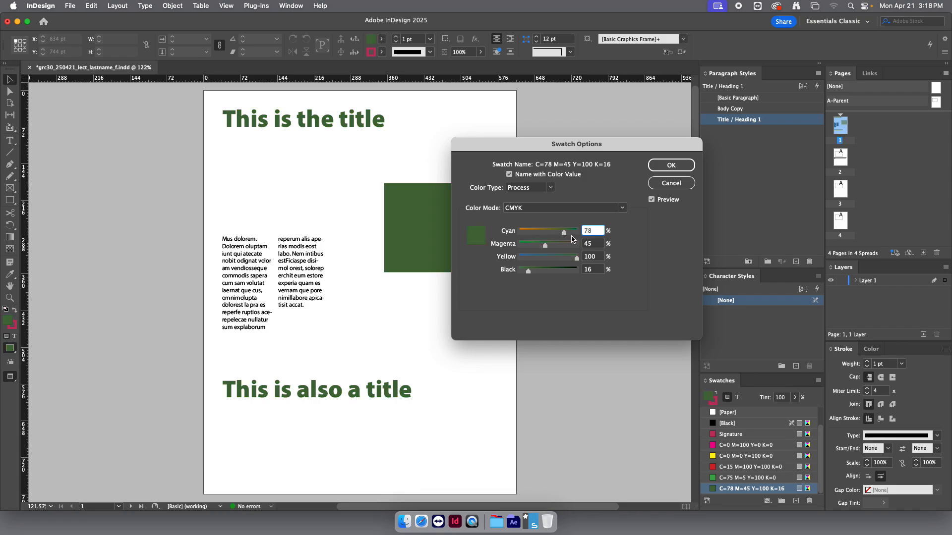
click(660, 168)
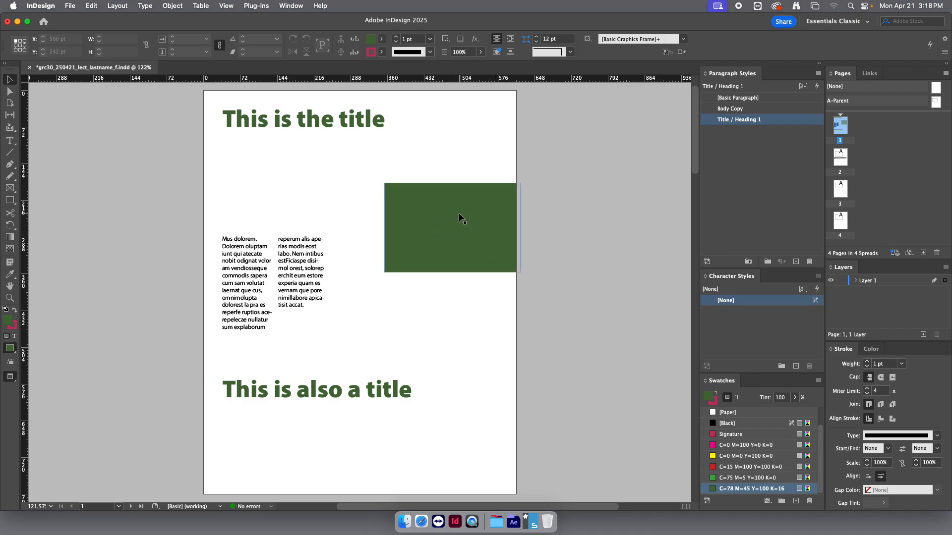
click(350, 121)
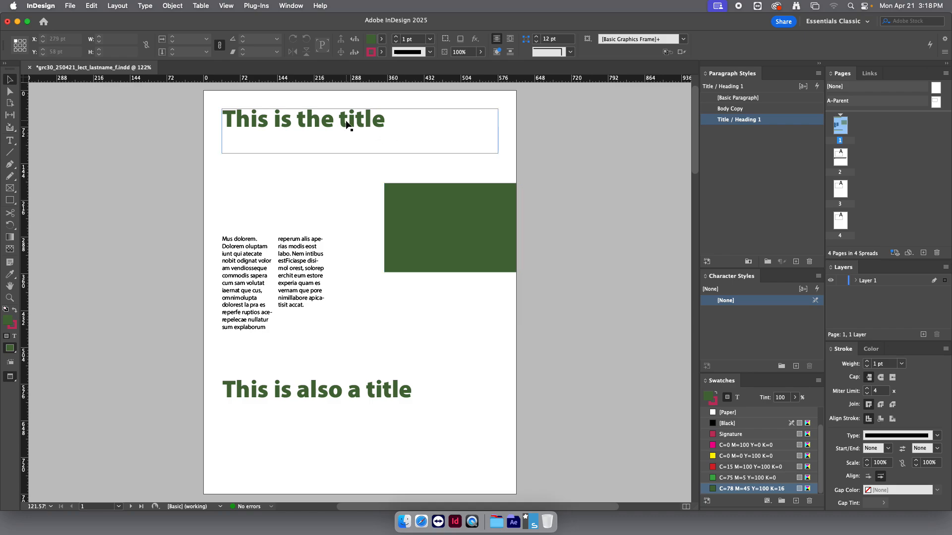
click(399, 393)
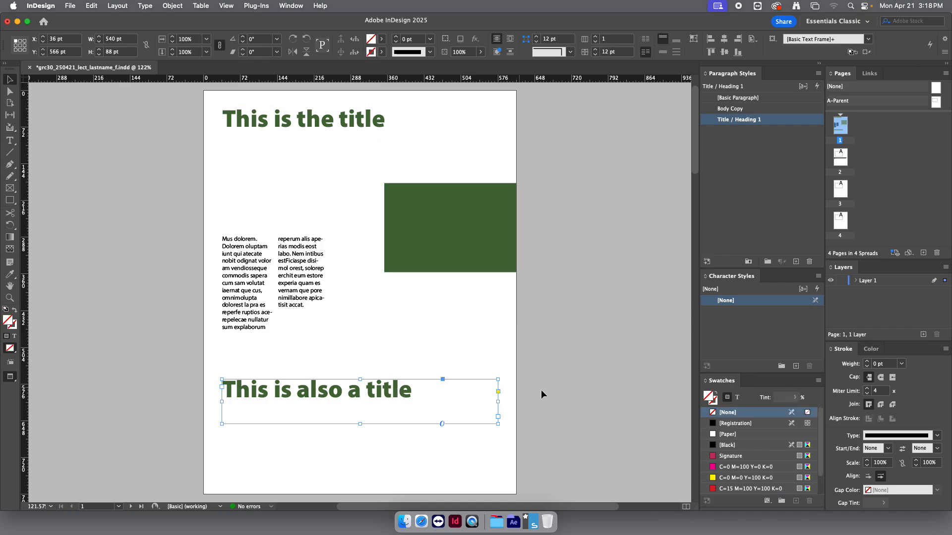
click(563, 364)
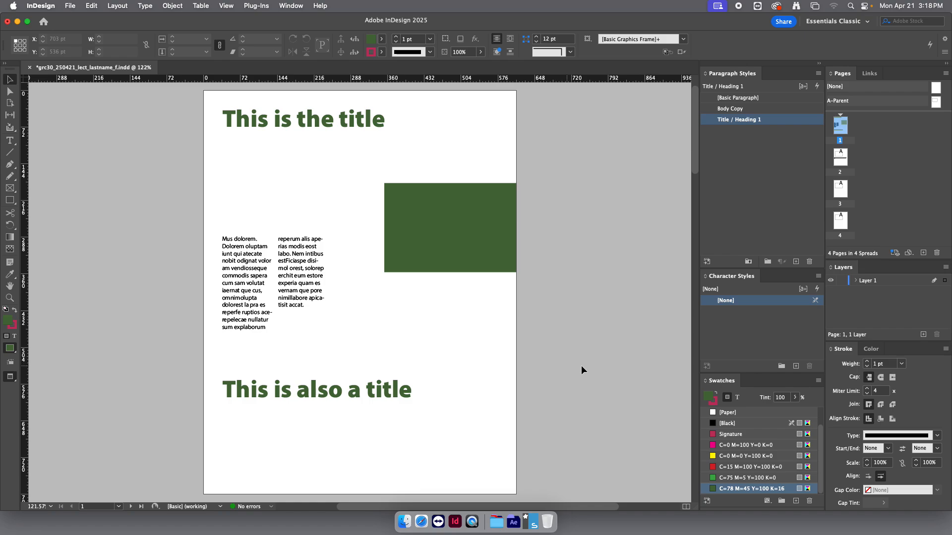
Create a character style named Highlight for the words "solorep erchit eum estore" in the body copy's second column.
double_click(289, 268)
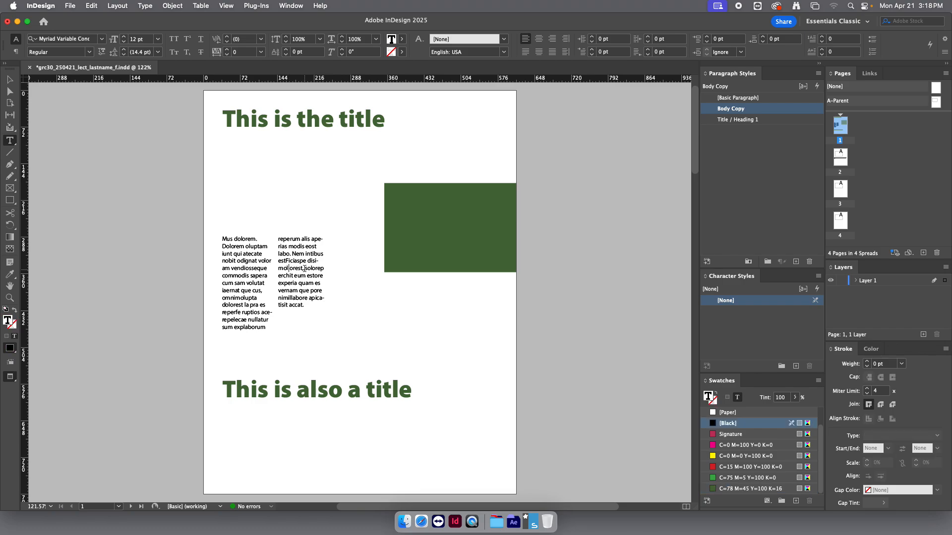
drag(305, 268, 323, 276)
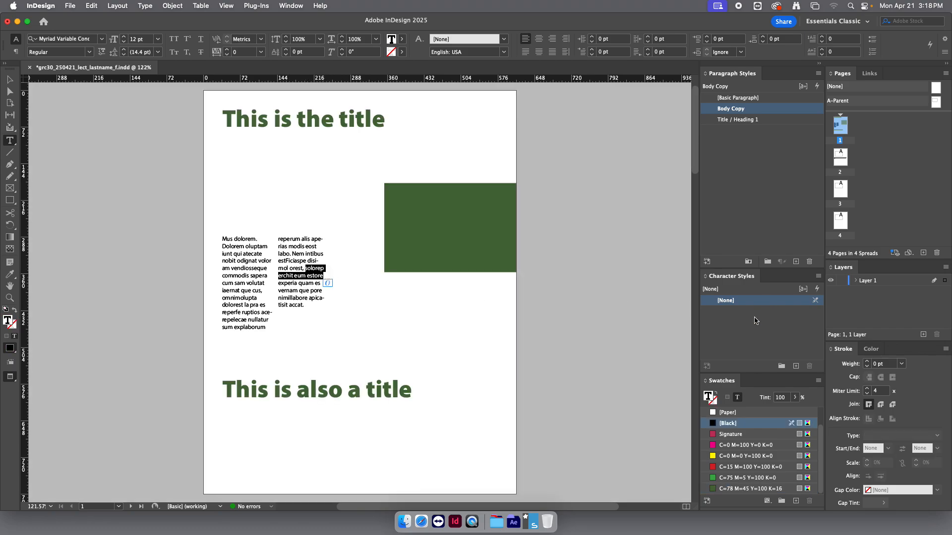
click(796, 369)
double_click(771, 313)
text(H)
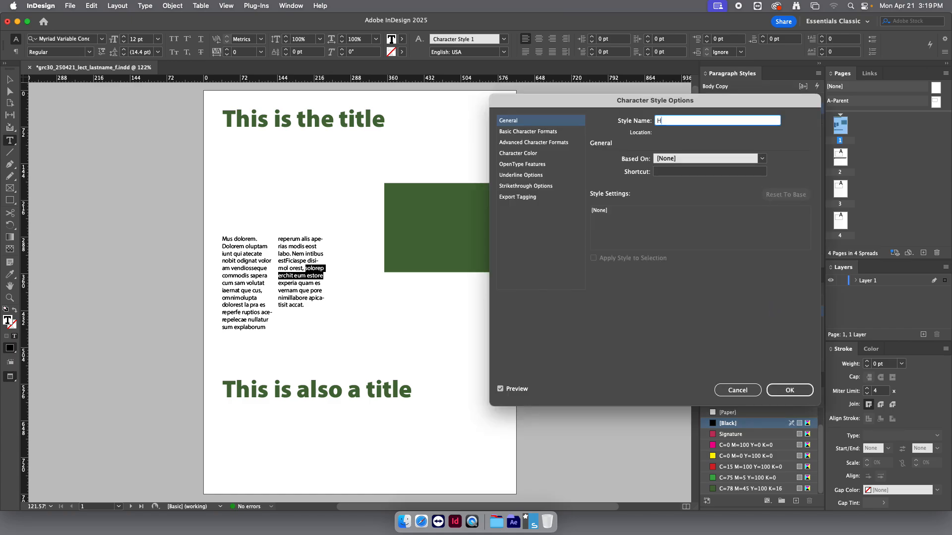
text(ighlight)
Set the Highlight style's character color to C=78 M=45 Y=100 K=16, save the style and deselect the text.
click(520, 154)
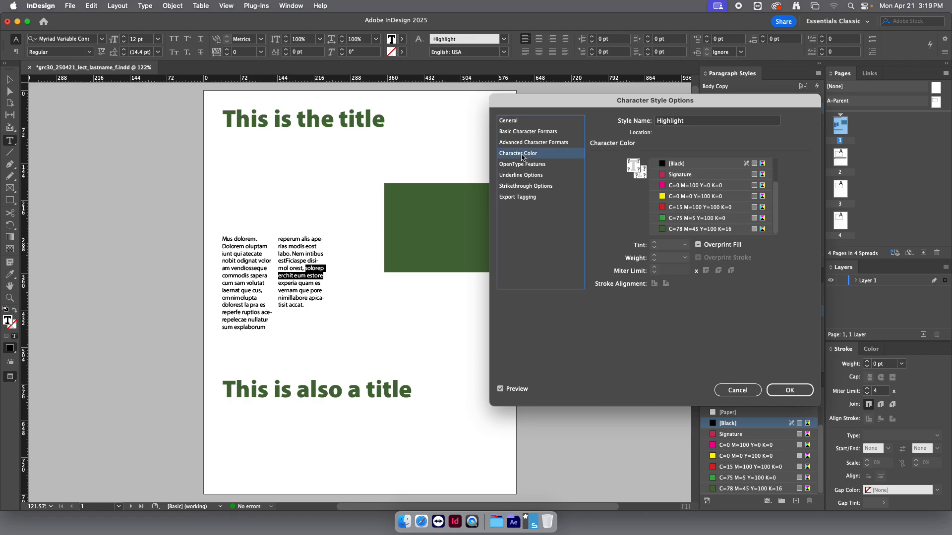
click(681, 230)
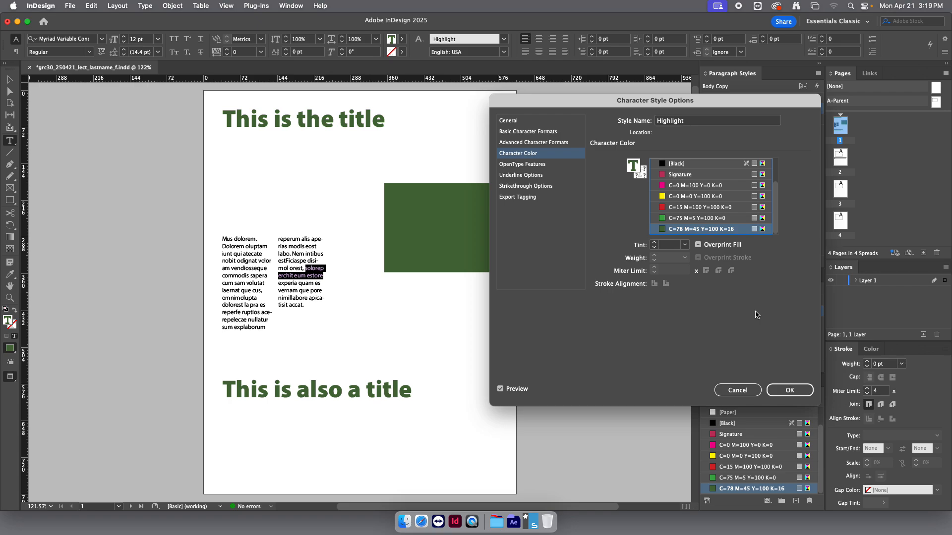
click(794, 390)
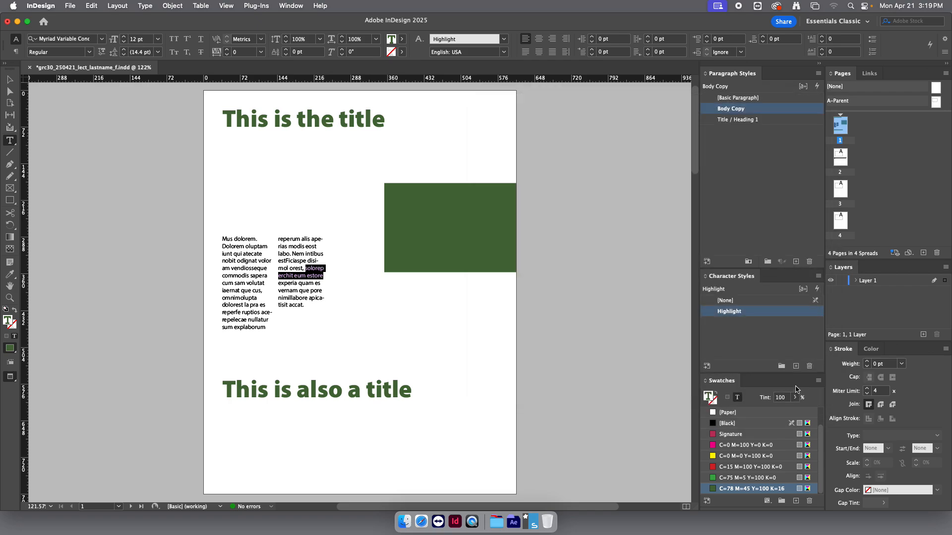
click(618, 337)
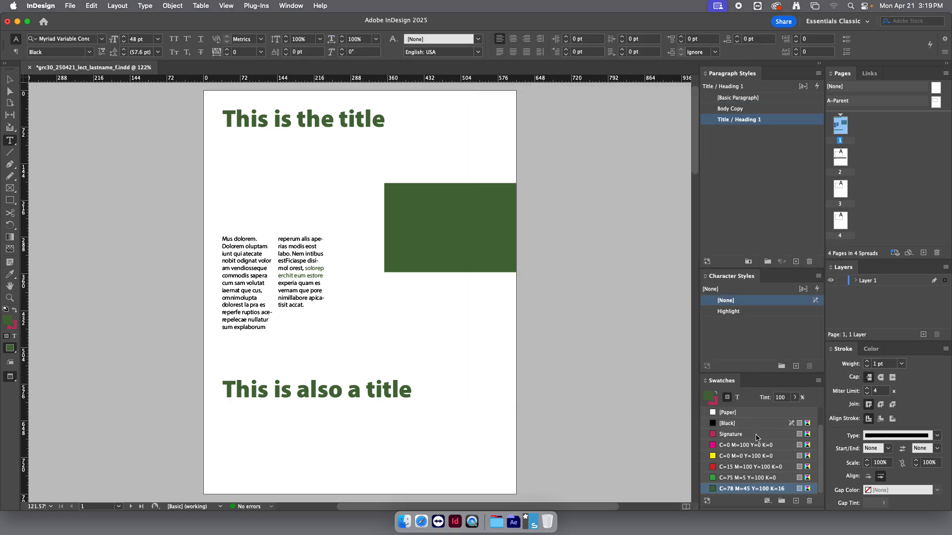
Change the C=78 M=45 Y=100 K=16 swatch's cyan value to 16%.
double_click(743, 492)
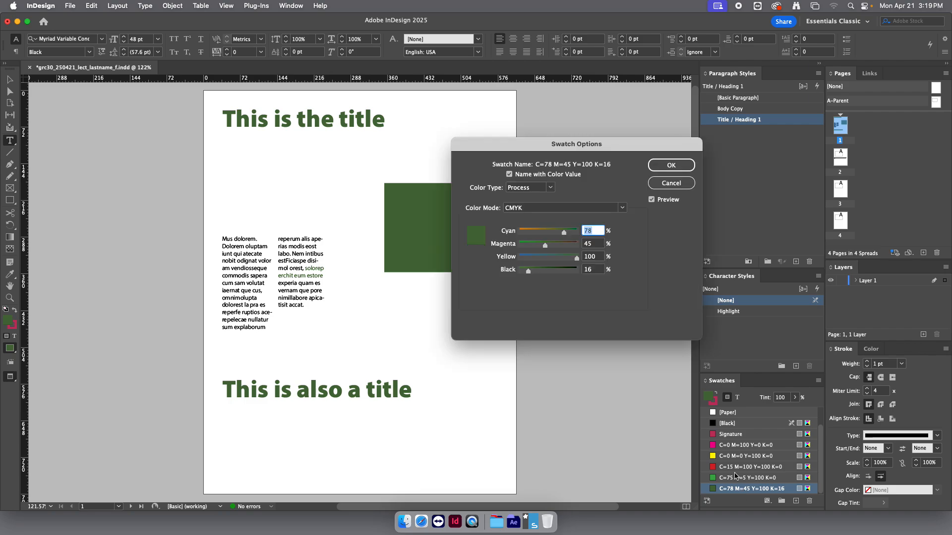
drag(564, 232, 529, 236)
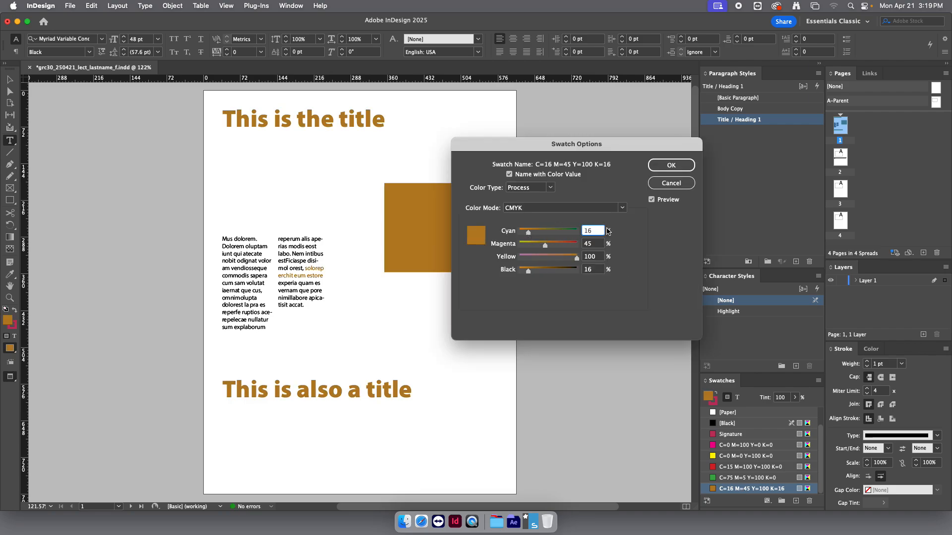
click(666, 168)
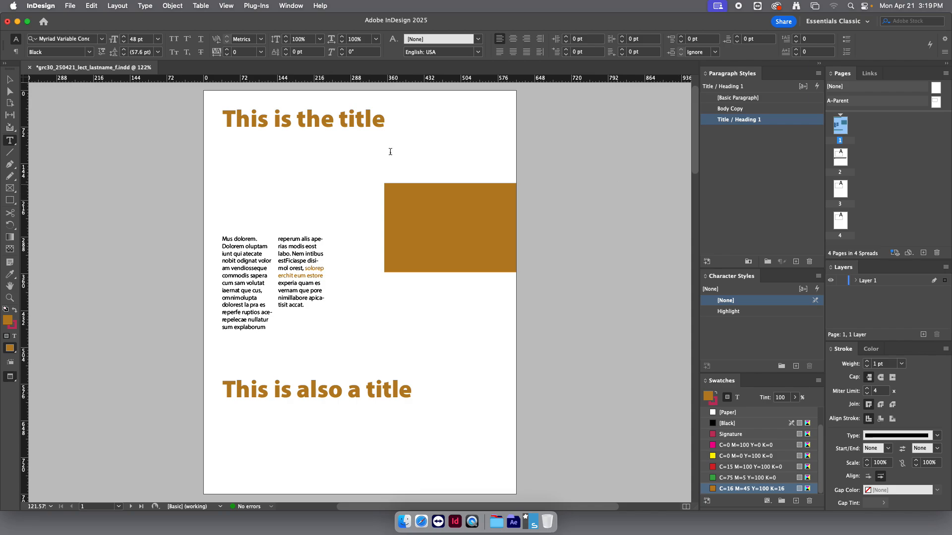
Apply the Highlight character style to "t qui atecate nobit od" in the body copy's first column, then deselect the text.
click(9, 79)
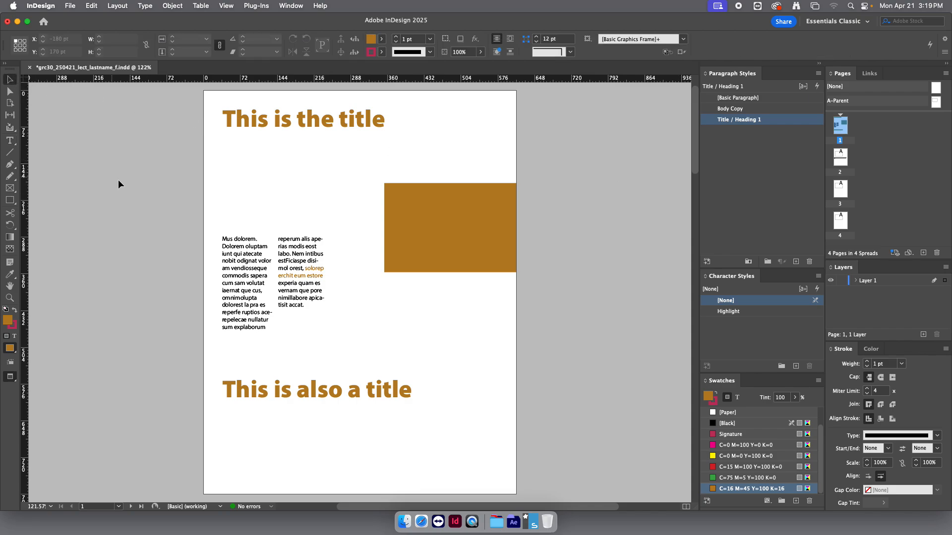
double_click(229, 264)
drag(235, 254, 243, 261)
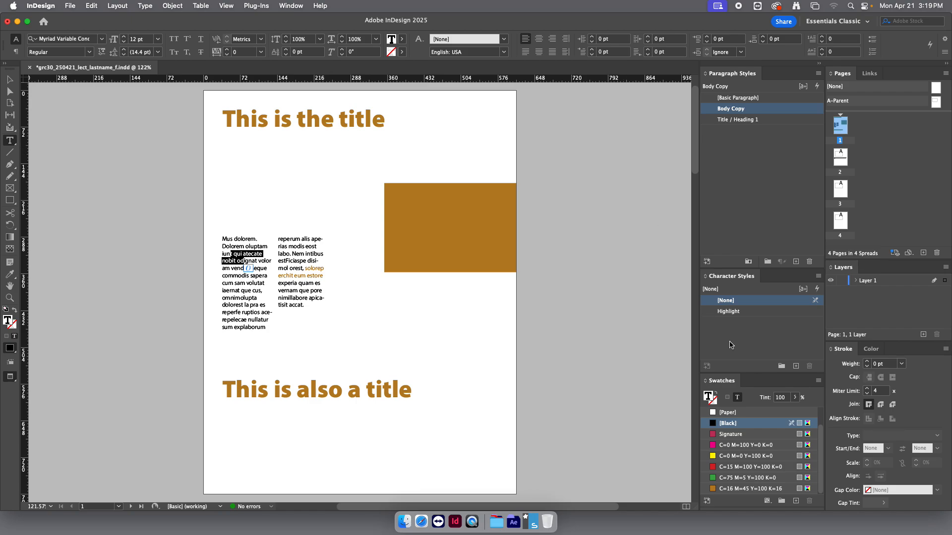
click(739, 312)
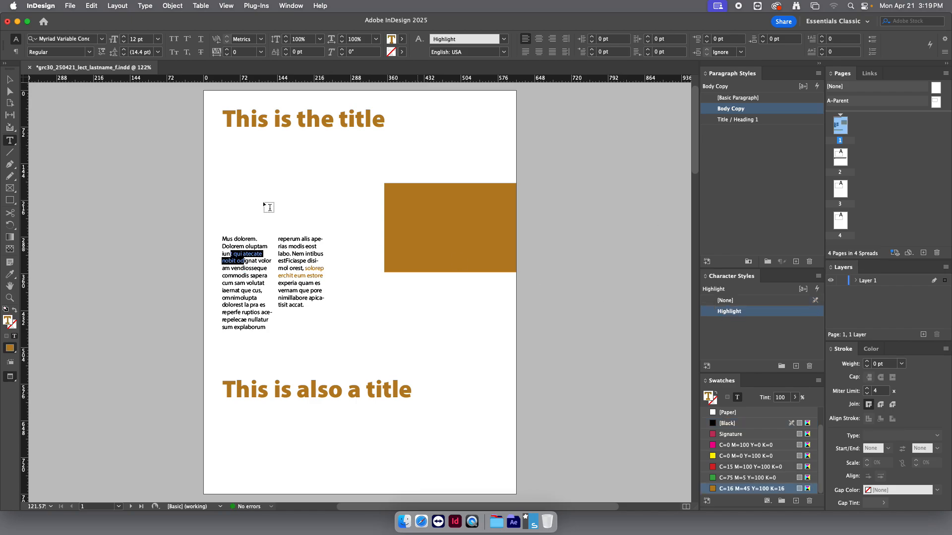
key(Escape)
click(148, 206)
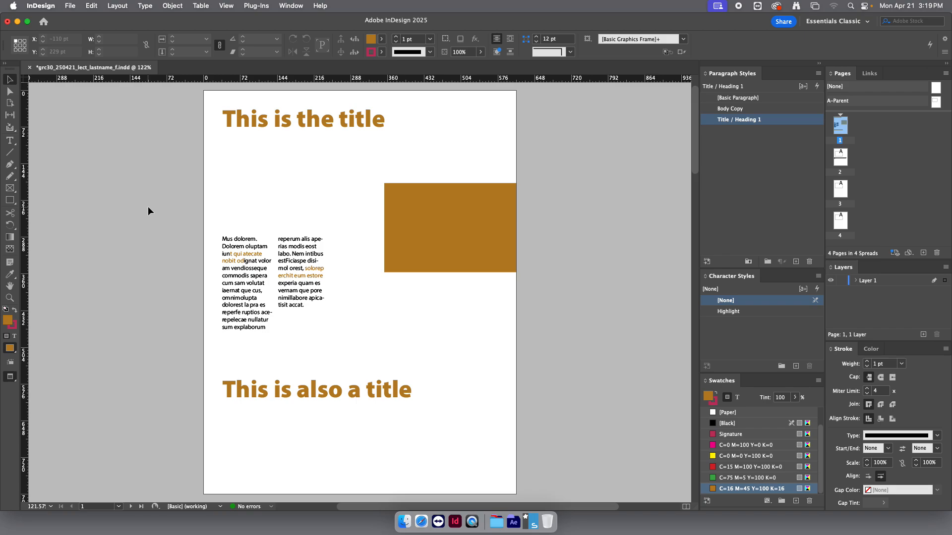
Move the text cursor through the first column's plain and highlighted words to check which character style applies at each position.
click(11, 142)
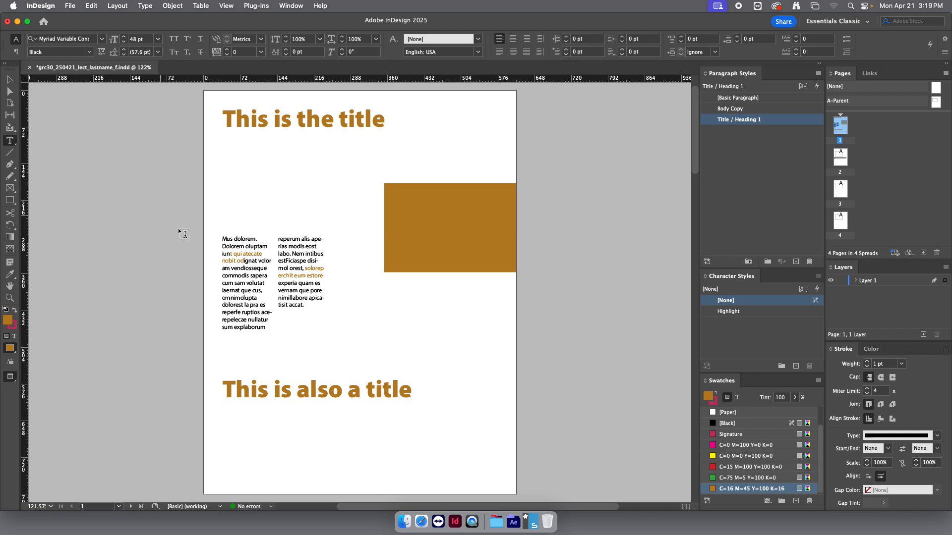
click(236, 240)
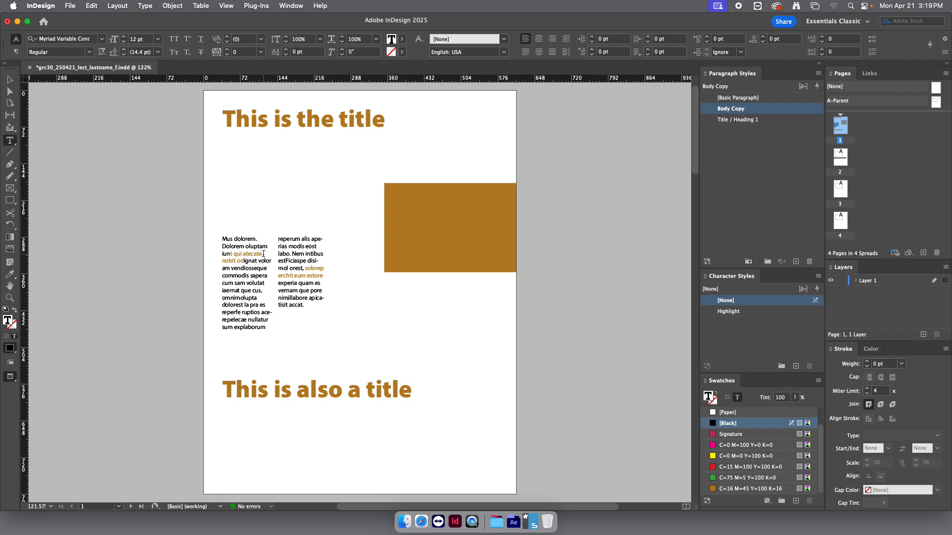
click(237, 247)
click(236, 253)
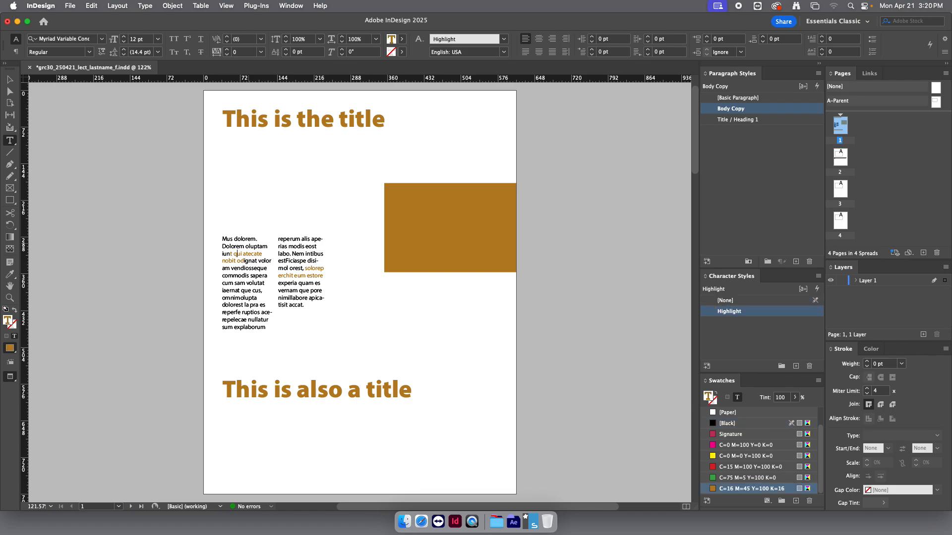
key(Right)
key(Right)
key(Right)
key(Right)
key(Right)
key(Right)
key(Right)
key(Right)
key(Right)
key(Right)
key(Right)
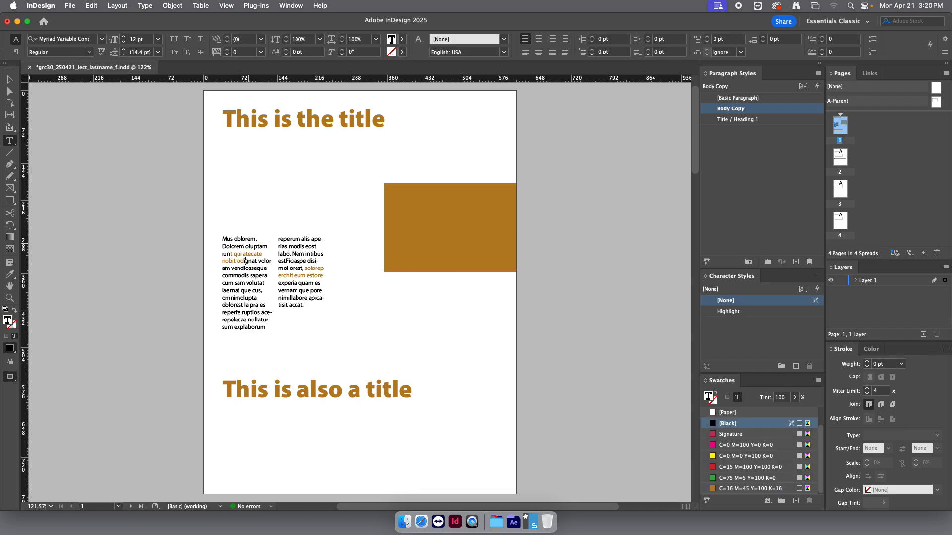
key(Right)
Edit the Highlight character style and set its font family to Myriad Variable Concept.
click(777, 312)
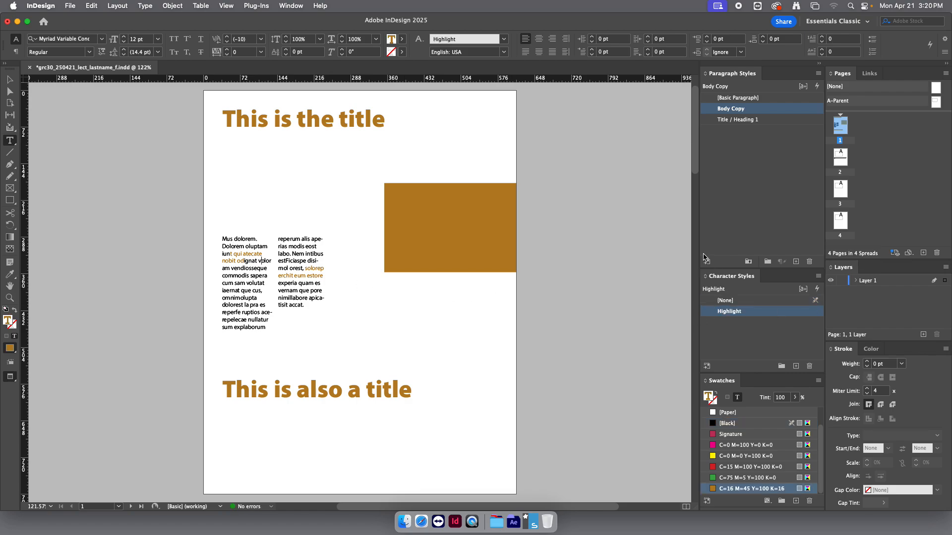
click(775, 313)
click(791, 314)
double_click(791, 317)
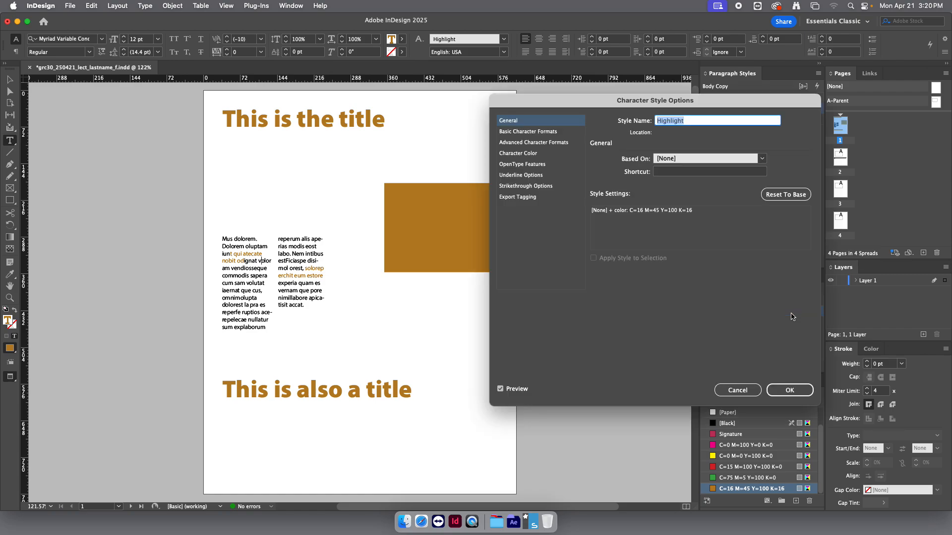
click(539, 133)
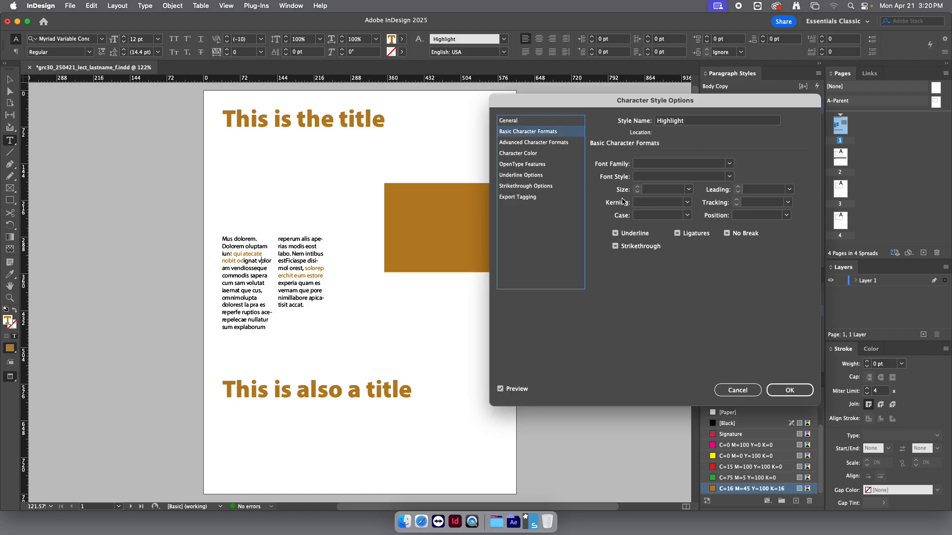
click(728, 177)
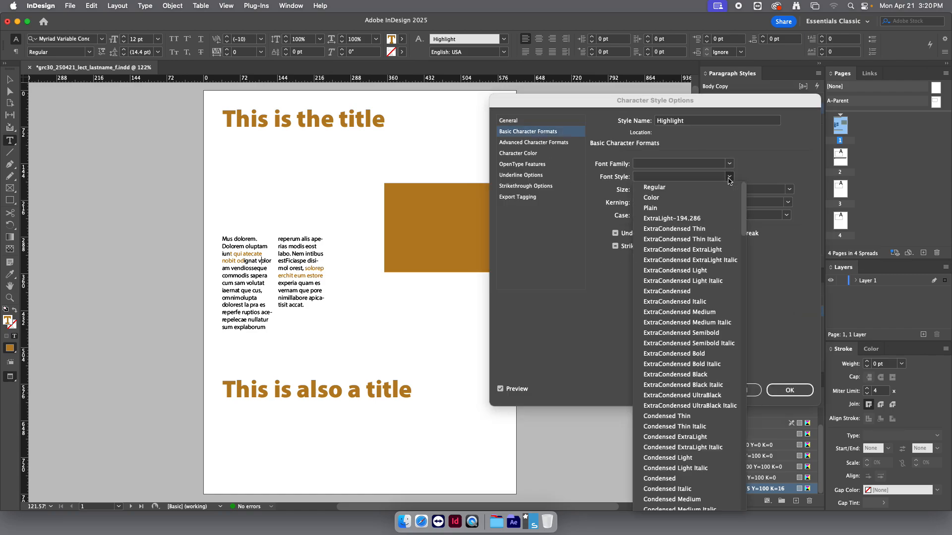
scroll(697, 286, down, 3)
click(749, 164)
click(730, 164)
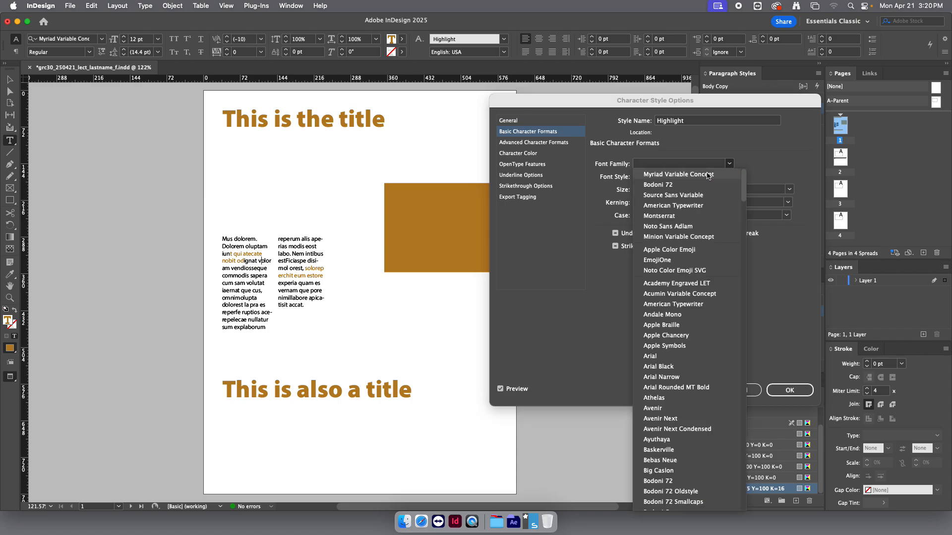
click(716, 174)
Set the Highlight style's font style to Bold and save the style changes.
click(717, 177)
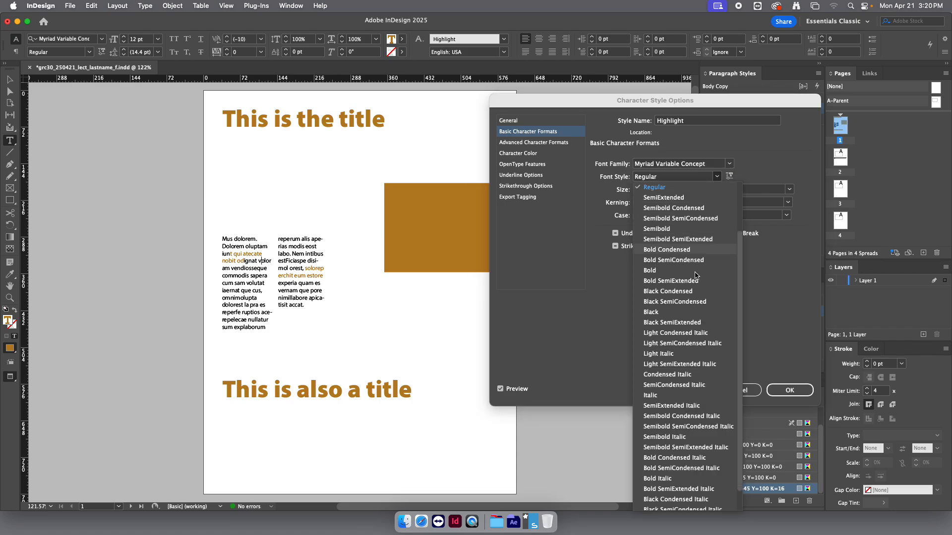
click(649, 271)
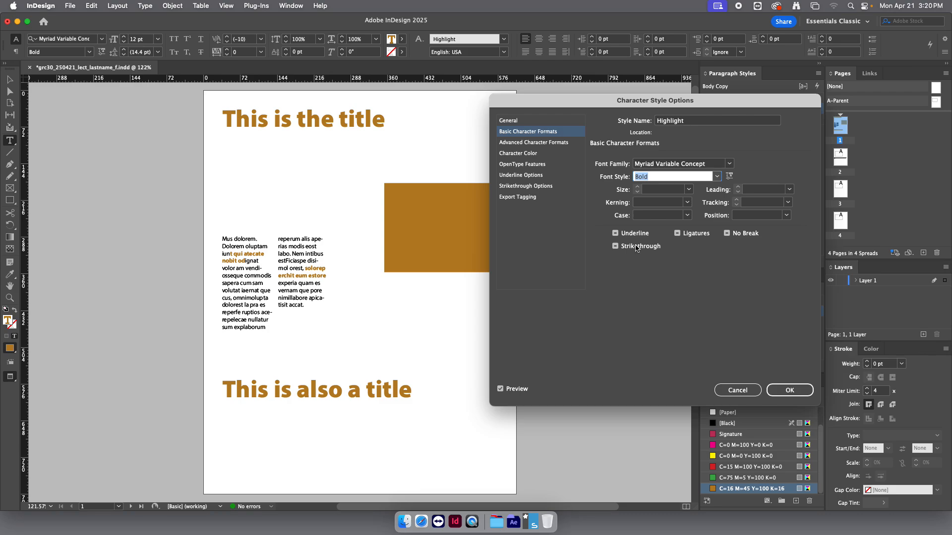
click(778, 394)
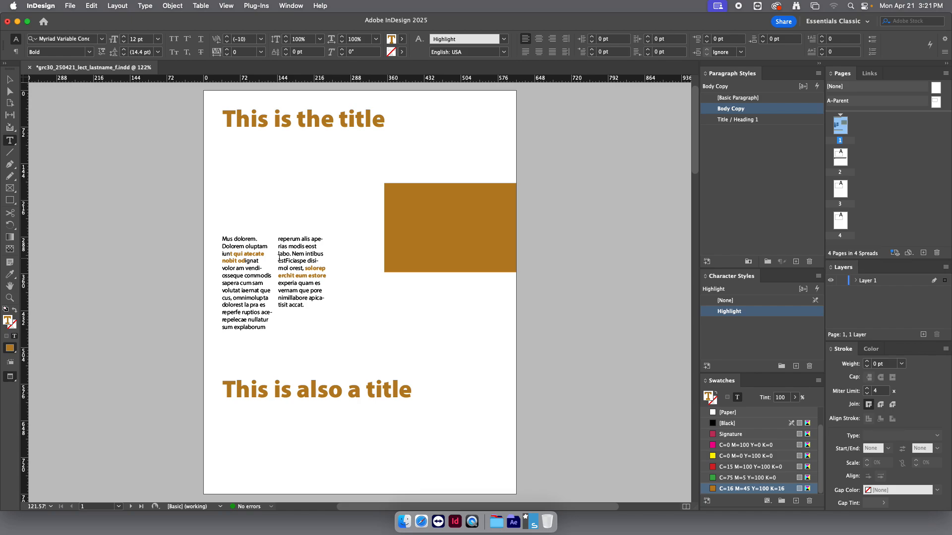
Save the document and draw a polygon about 256 by 152 pt above the body copy.
key(super+s)
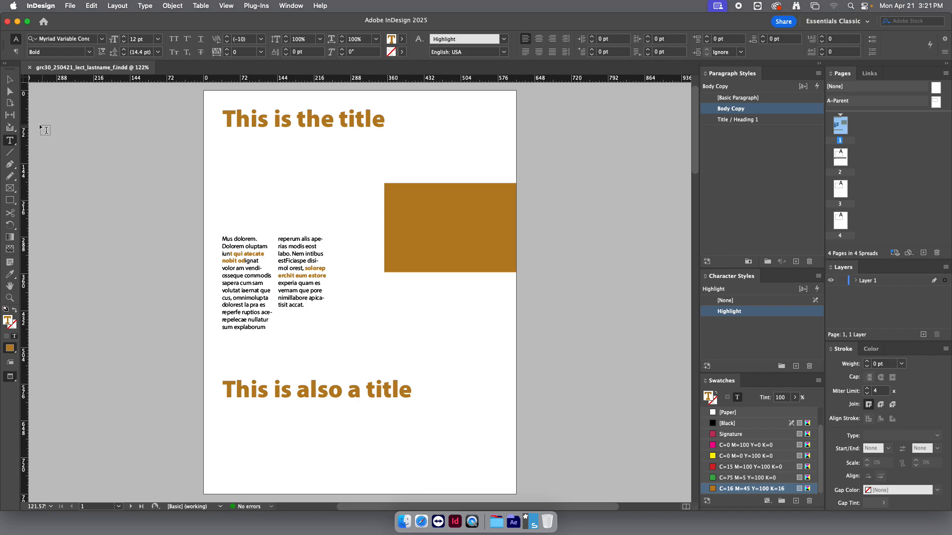
drag(8, 203, 58, 233)
drag(236, 159, 367, 236)
click(9, 81)
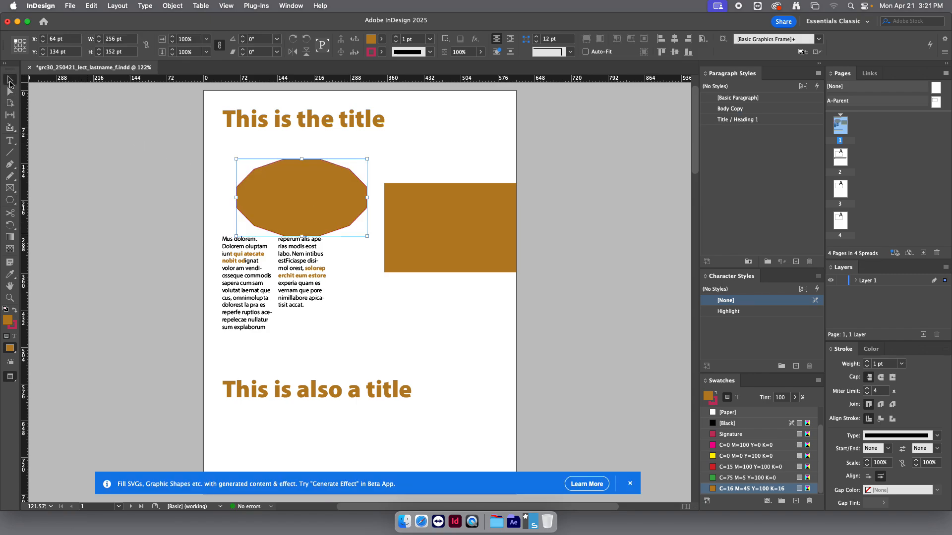
Dismiss the beta notice and move the polygon over the second body copy column, to about X 173 pt, Y 313 pt.
click(628, 486)
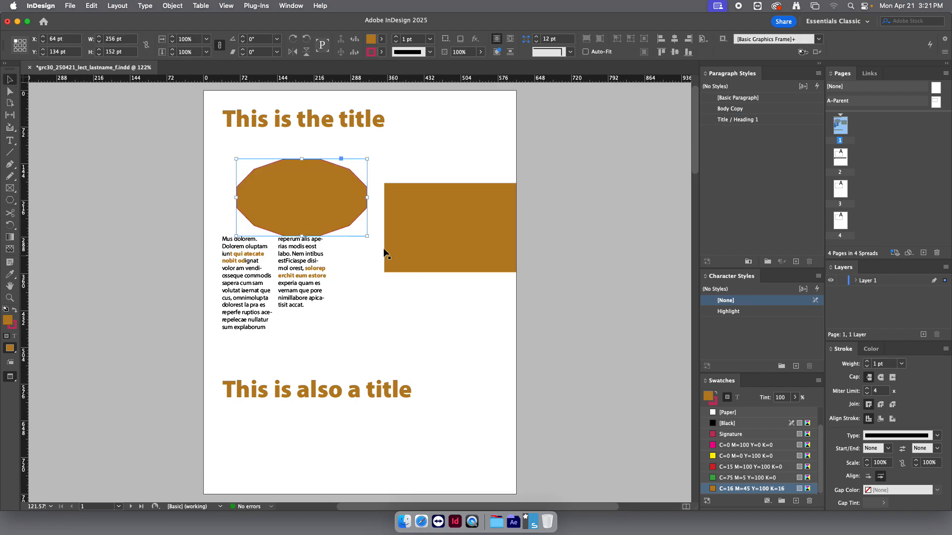
drag(301, 194, 435, 325)
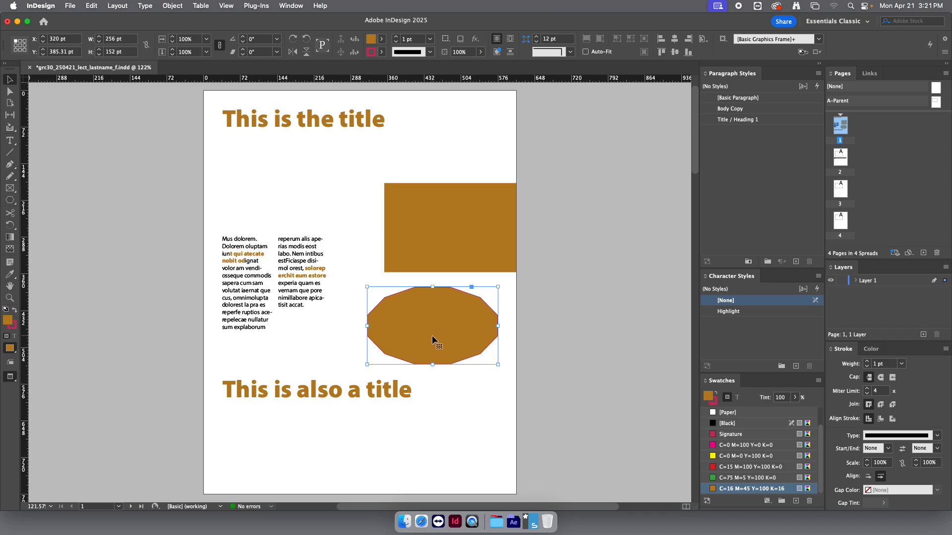
drag(435, 337, 358, 301)
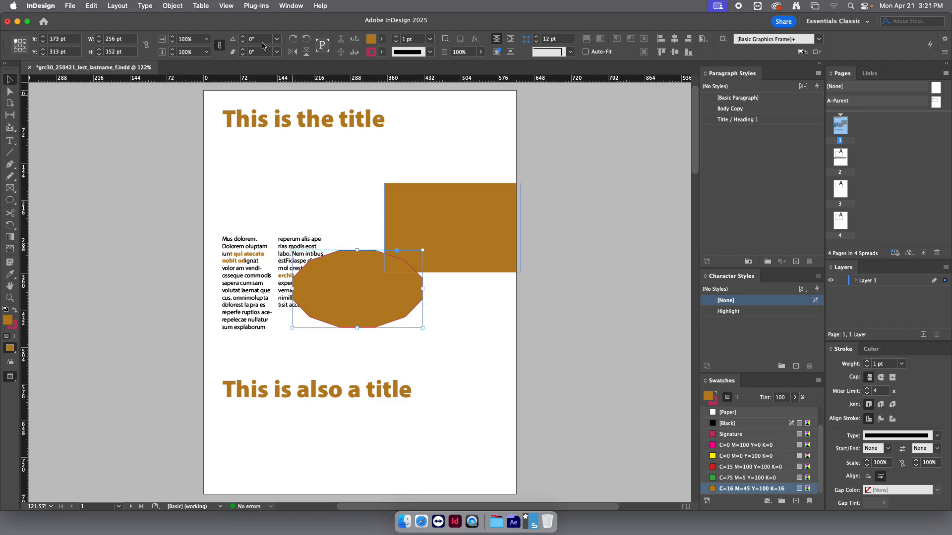
Look up "text" in the help search to locate the Text Wrap command, and open the Text Wrap settings.
click(144, 6)
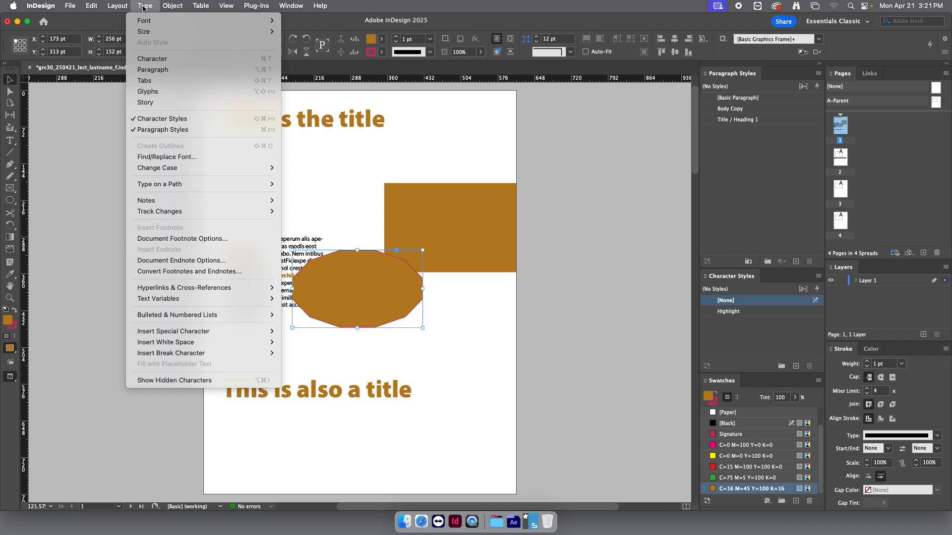
mouse_move(165, 8)
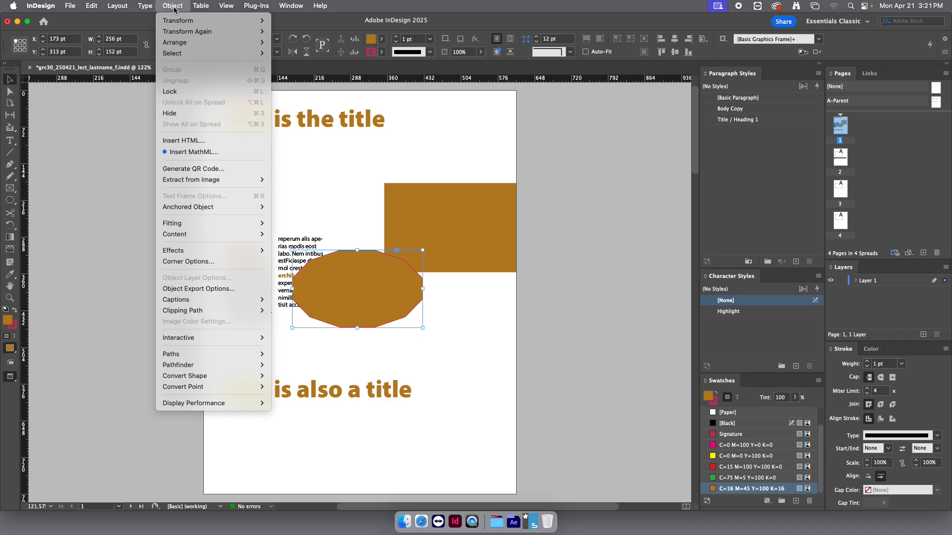
mouse_move(114, 7)
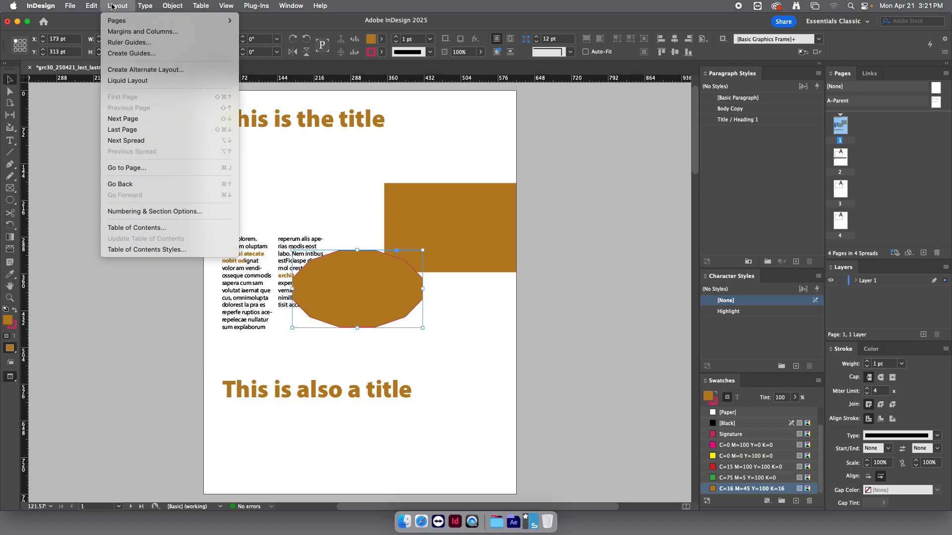
right_click(331, 272)
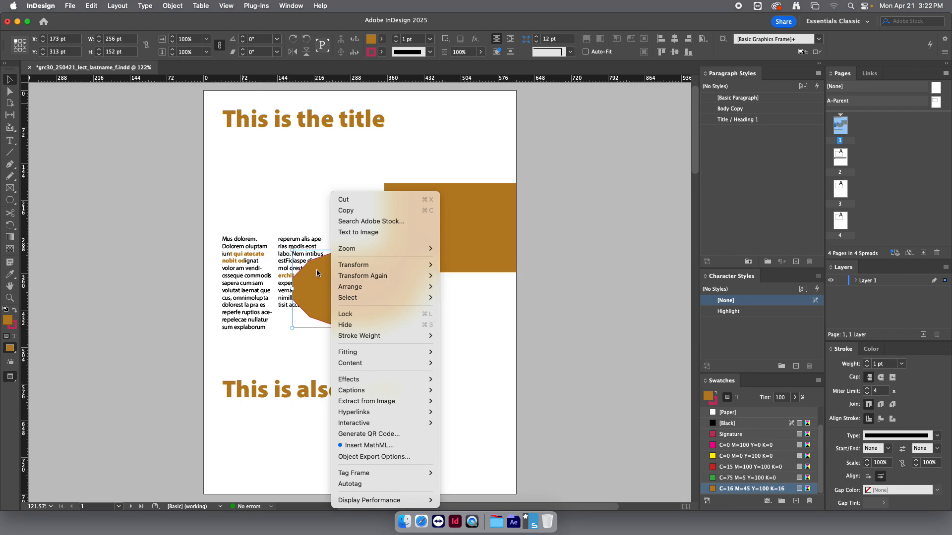
click(320, 6)
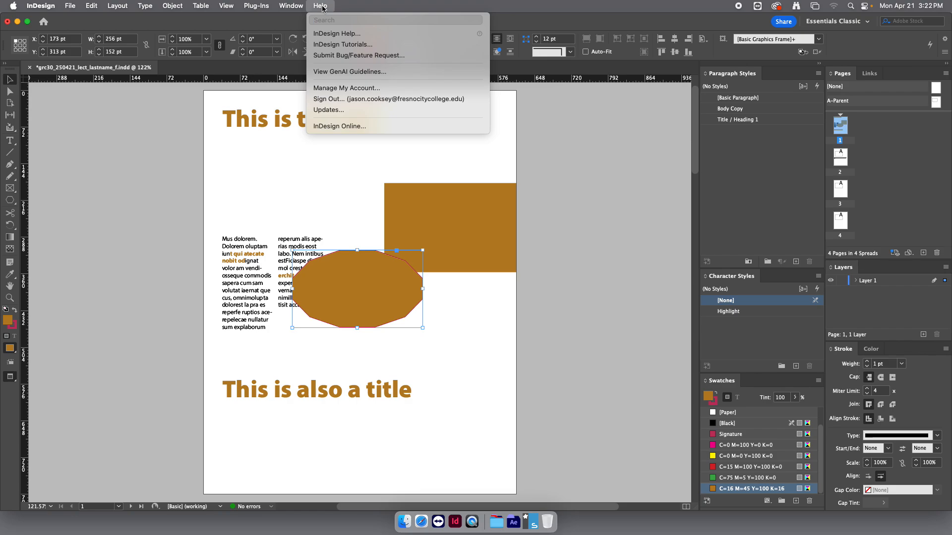
text(text)
click(326, 8)
click(327, 8)
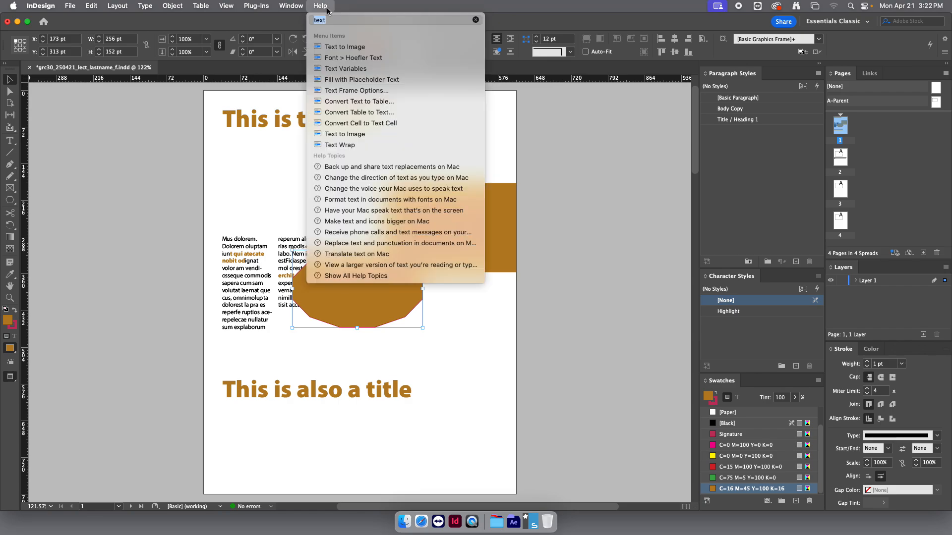
mouse_move(346, 145)
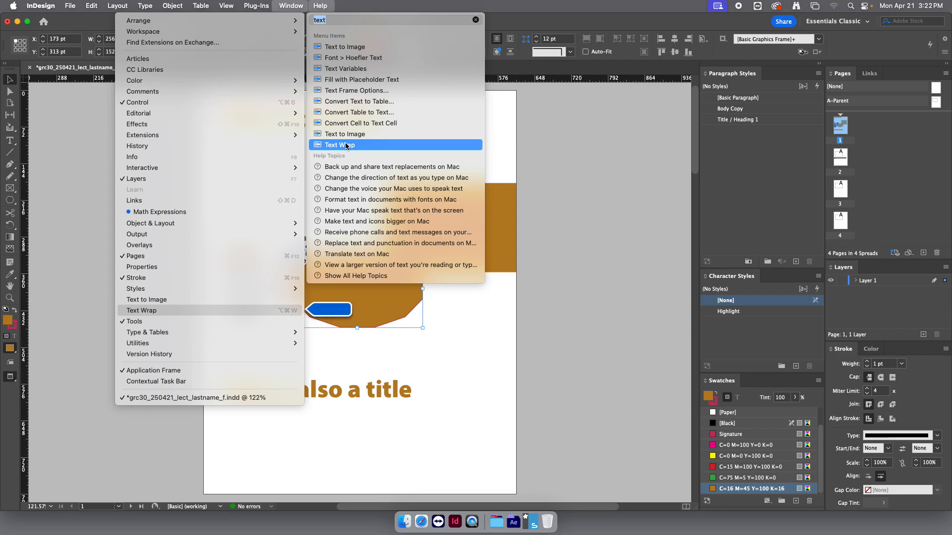
mouse_move(290, 8)
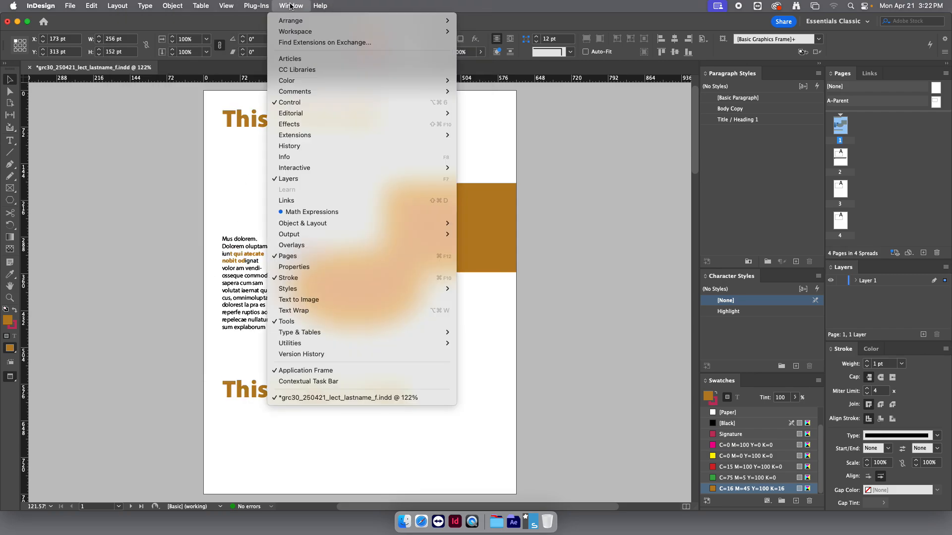
click(322, 311)
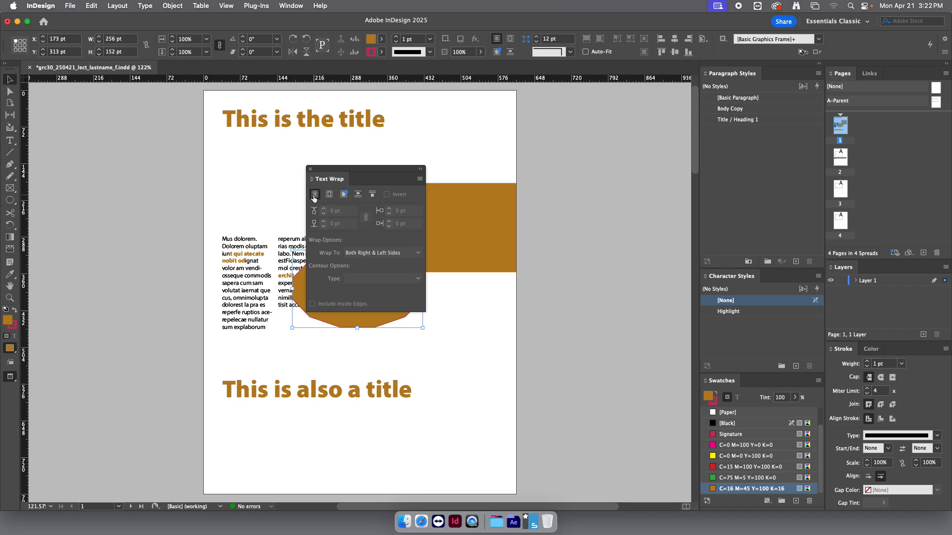
Apply Wrap Around Object Shape to the polygon and move the Text Wrap settings clear of the page.
drag(350, 171, 492, 156)
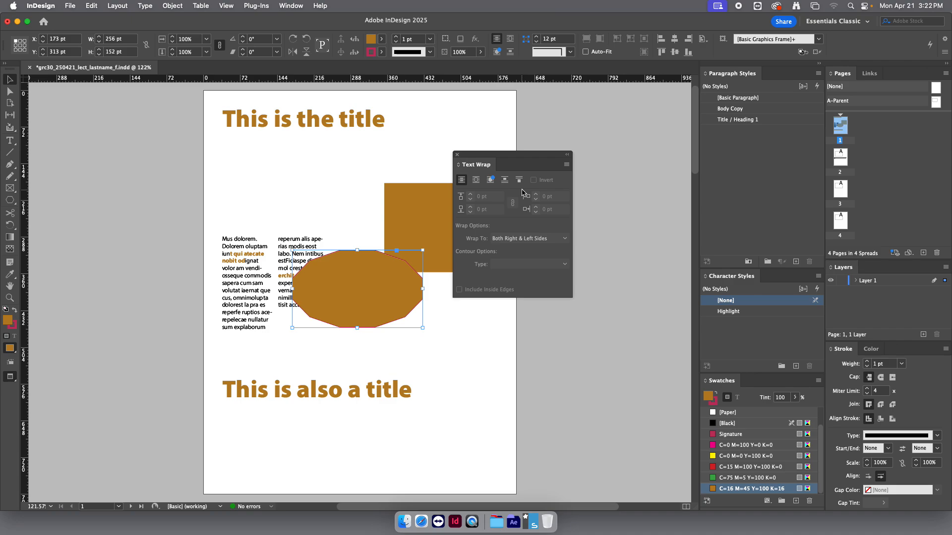
click(490, 181)
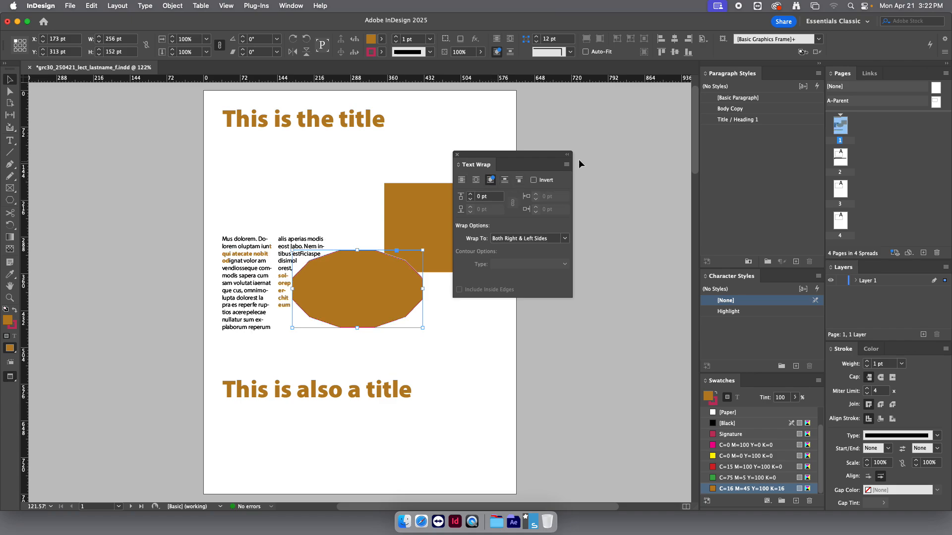
drag(490, 157, 583, 121)
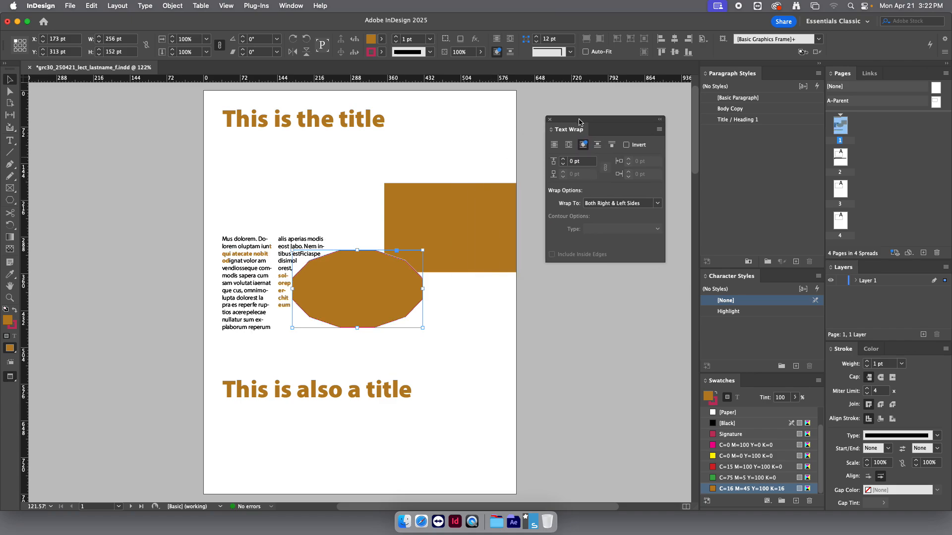
Move the polygon onto the lower part of both body copy columns, to about X 85 pt, Y 378 pt, and deselect it.
click(479, 302)
drag(406, 293, 361, 323)
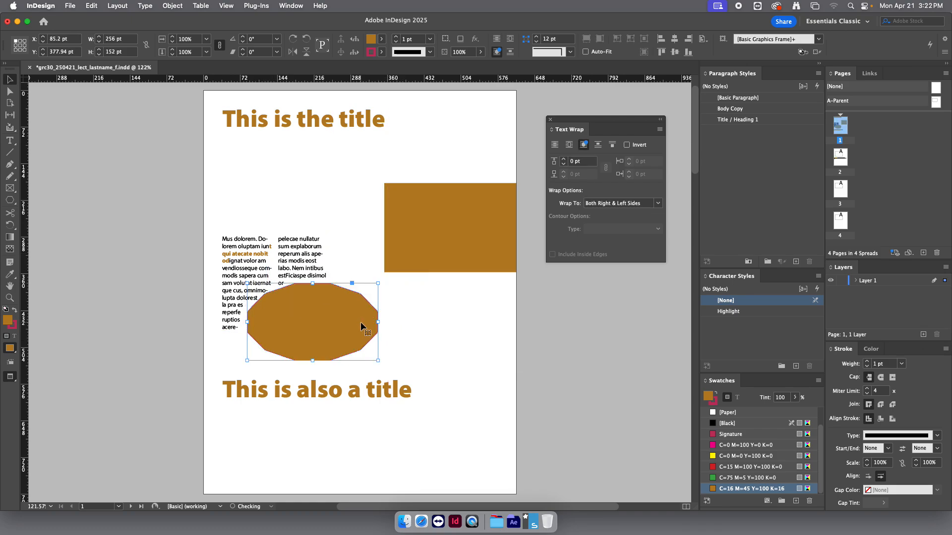
click(475, 316)
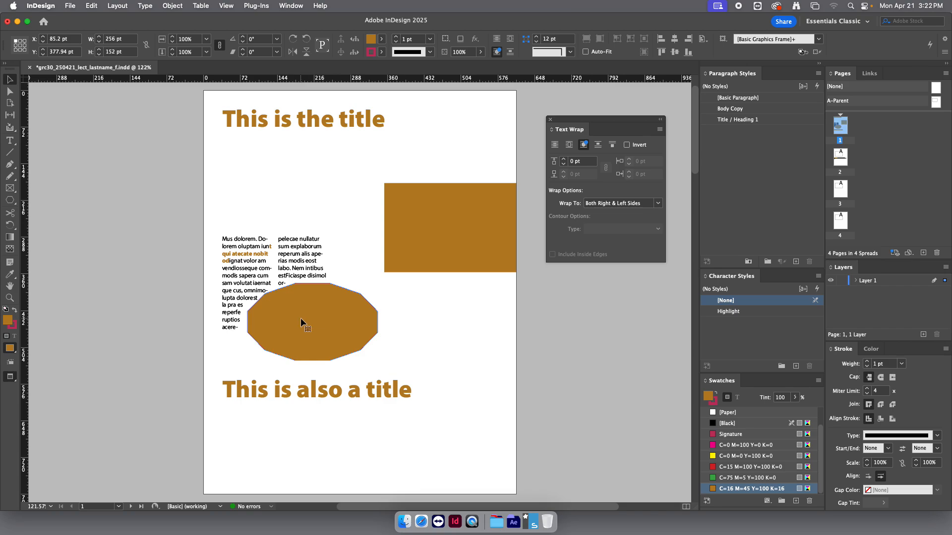
Set the polygon's text wrap offset to 3 pt and deselect it.
click(274, 294)
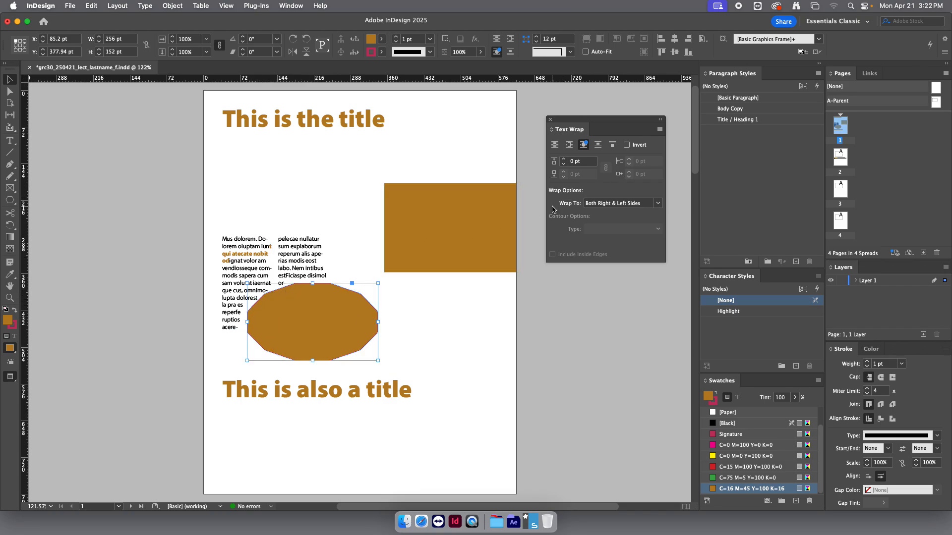
click(564, 159)
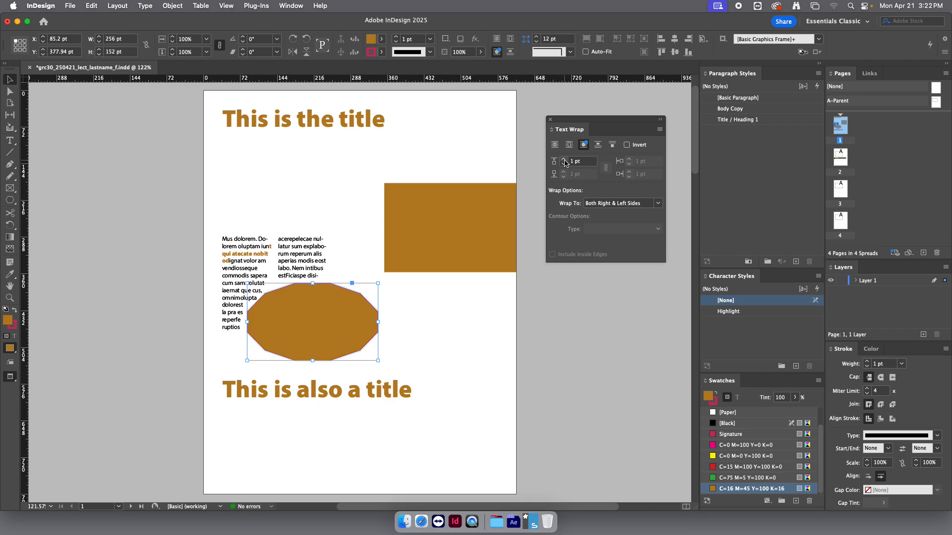
click(563, 159)
click(564, 159)
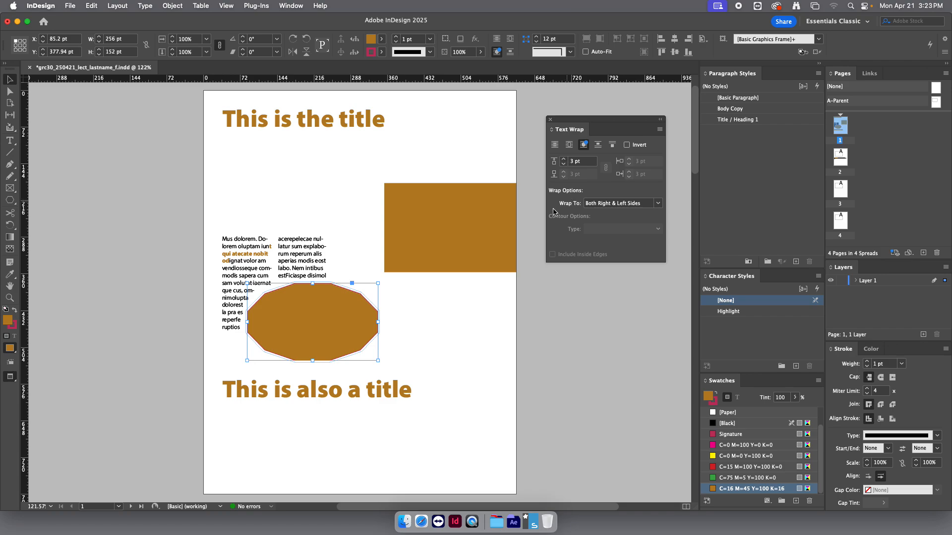
click(475, 301)
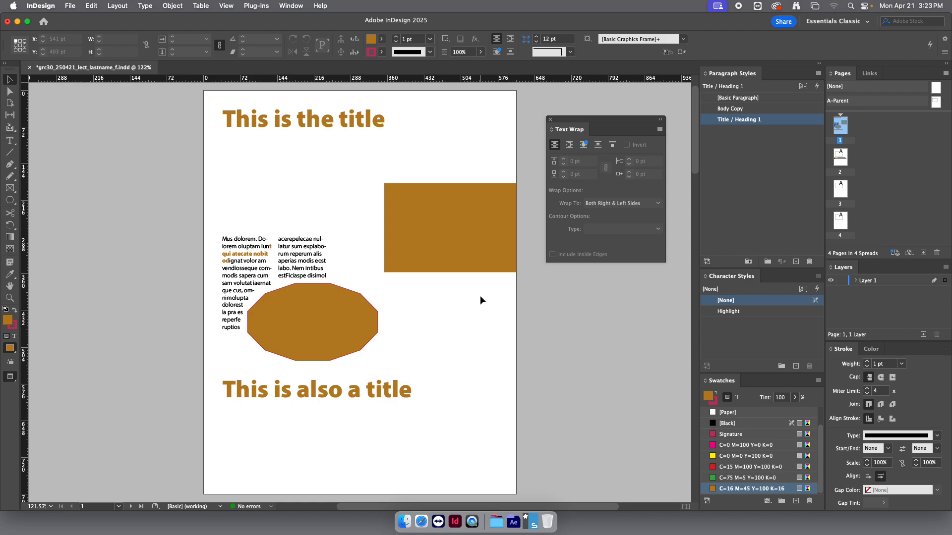
Draw a rectangular image frame about 296 by 152 pt below the upper title, and leave preview mode to show guides and frame edges.
click(10, 188)
drag(227, 148, 378, 226)
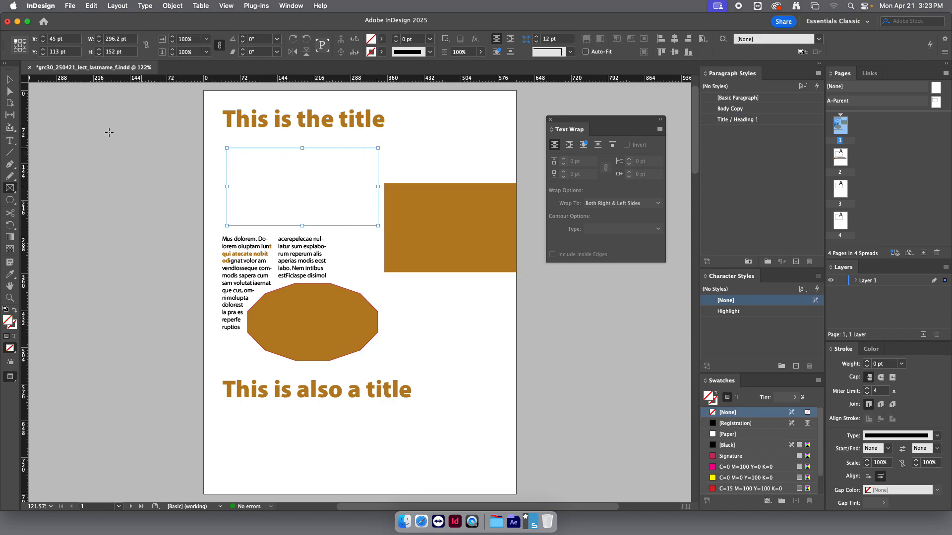
click(14, 80)
key(w)
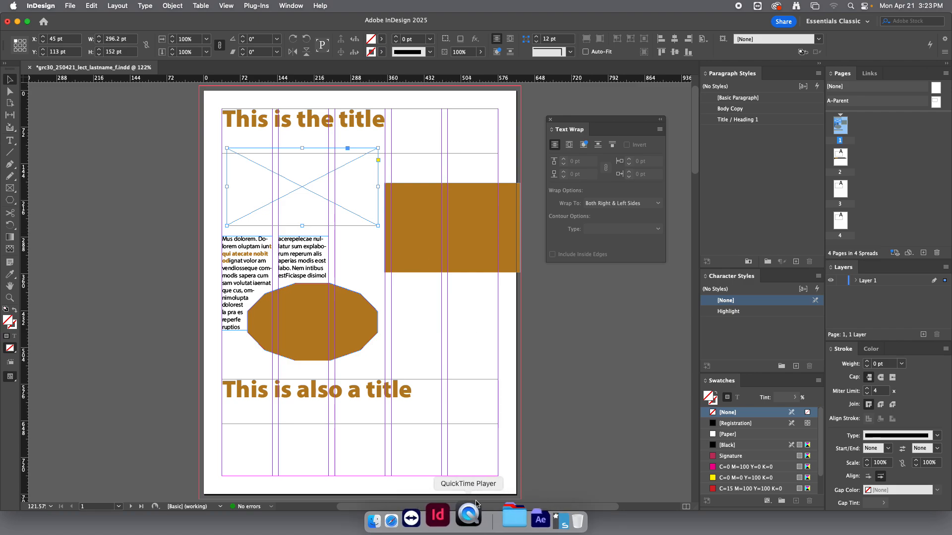
Switch to Safari and open pexels.com in a new tab.
click(391, 520)
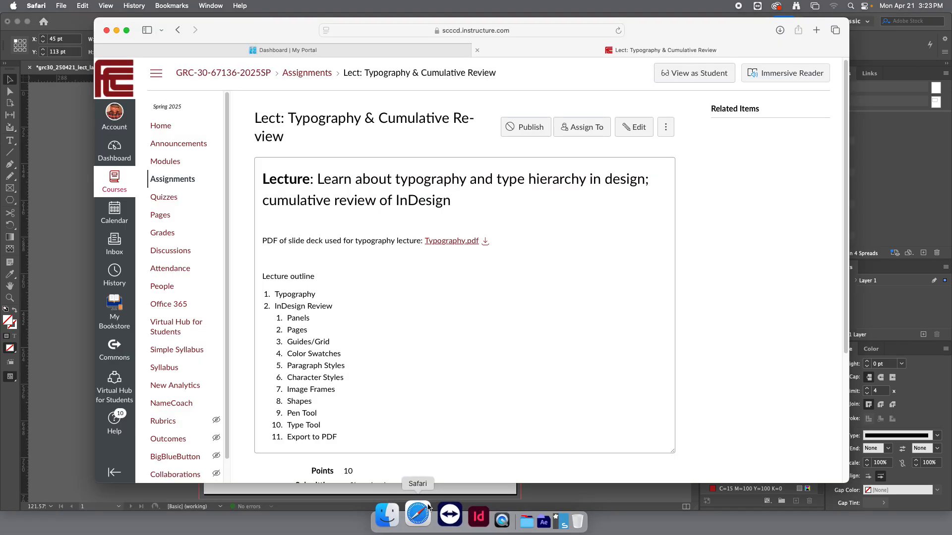
click(814, 32)
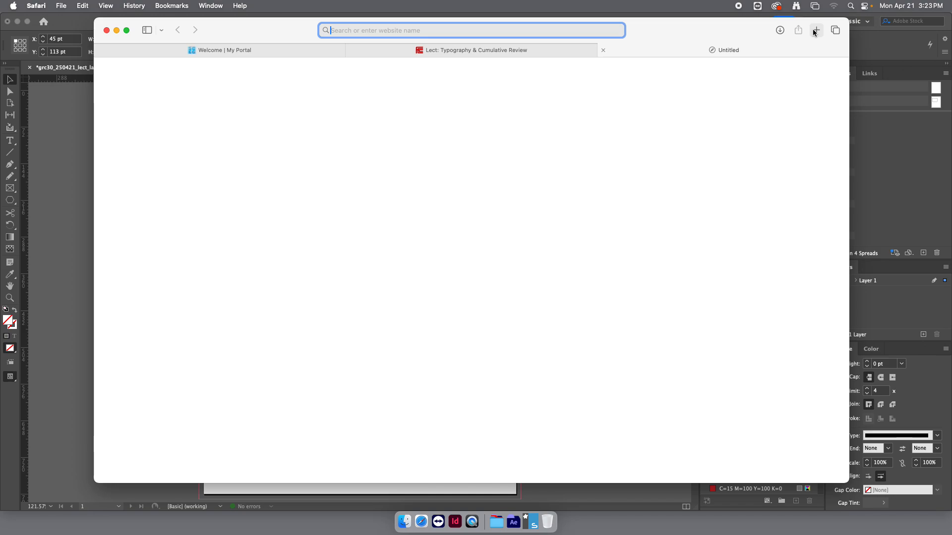
text(pexels.com)
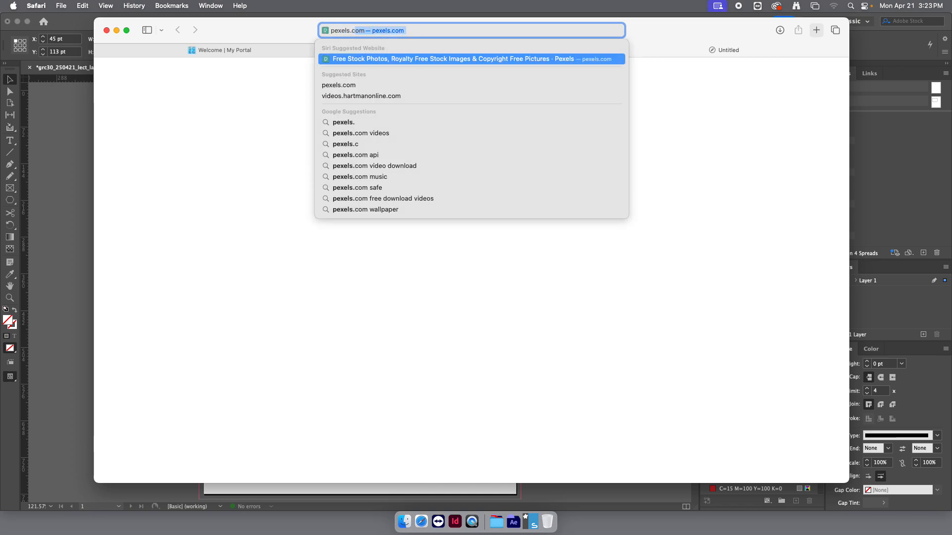
key(Return)
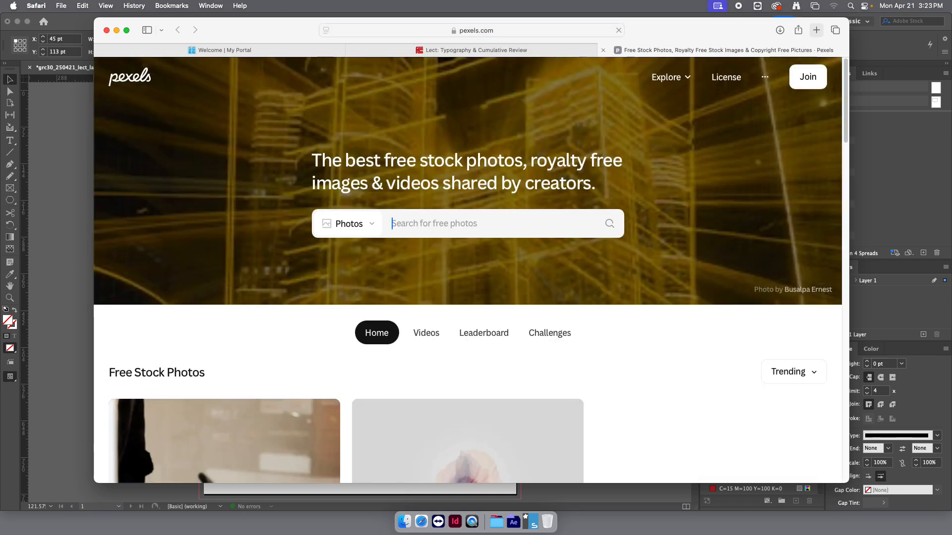
Browse the free stock photos and download the photo of a hand spooning dessert from a glass bowl.
scroll(583, 307, down, 10)
scroll(584, 306, up, 5)
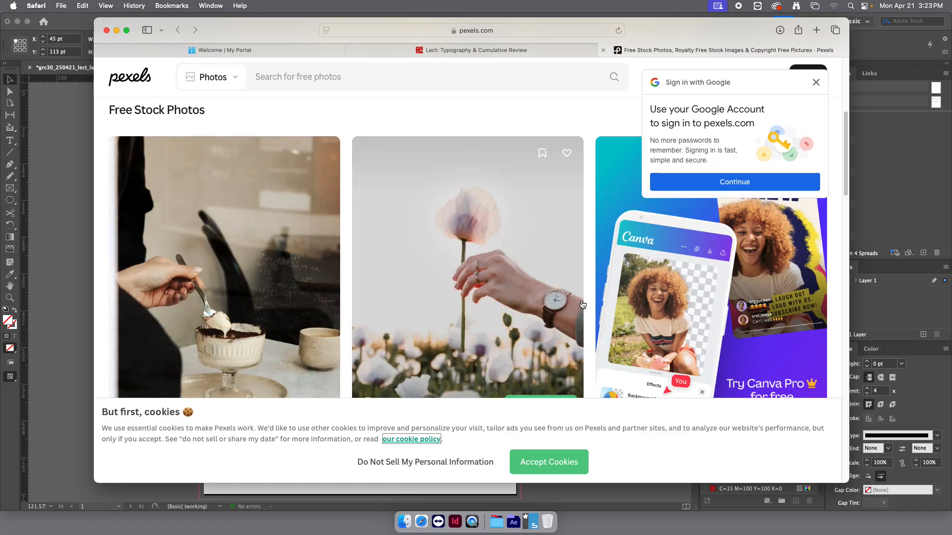
scroll(584, 305, down, 3)
click(316, 365)
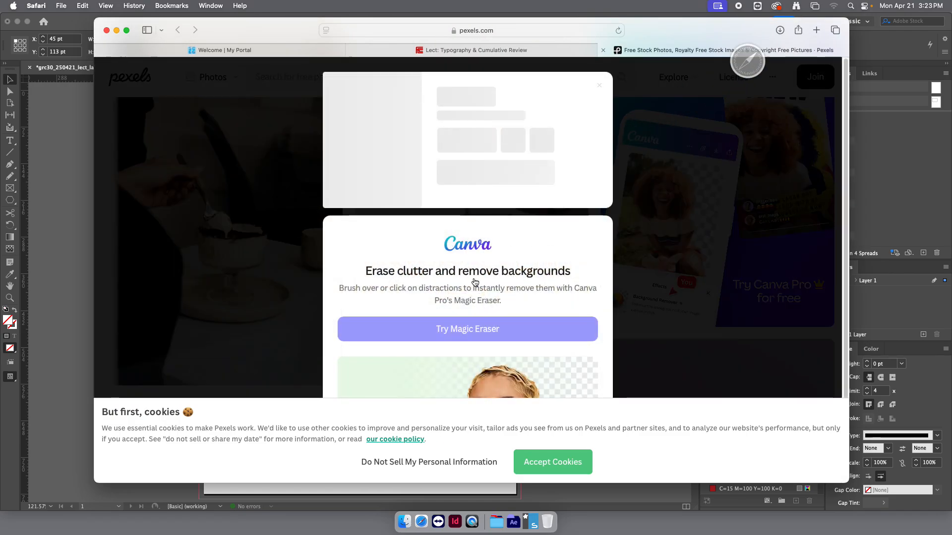
Show the downloaded JPEG in the Downloads folder, and switch back to the InDesign document.
click(779, 33)
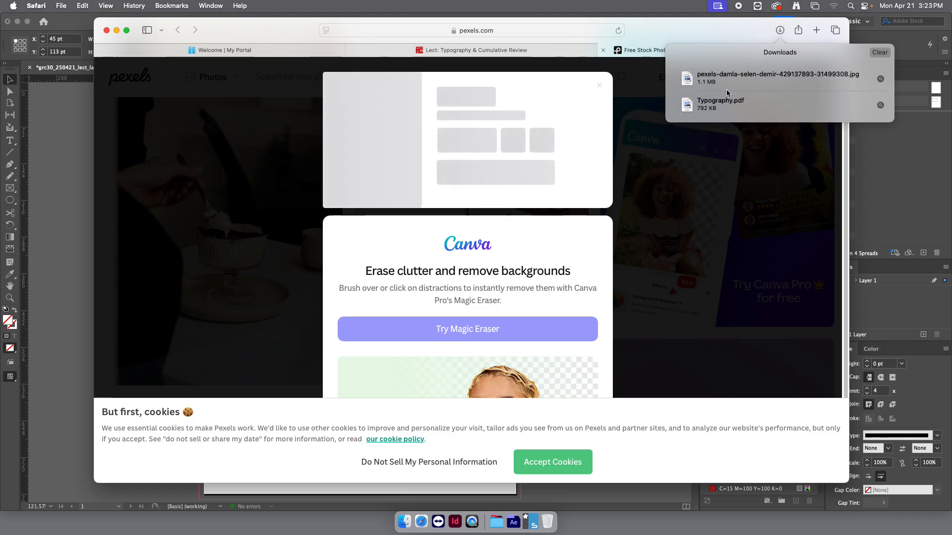
click(765, 78)
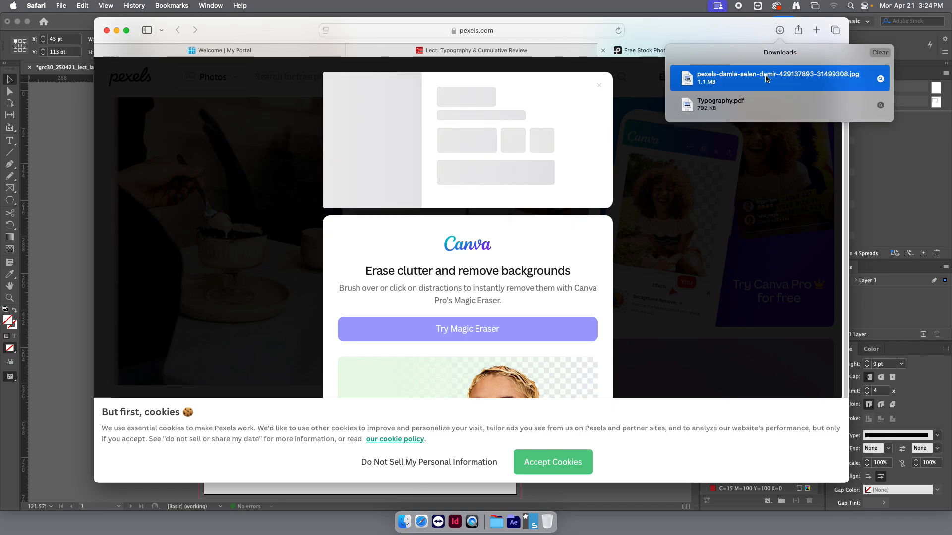
click(881, 78)
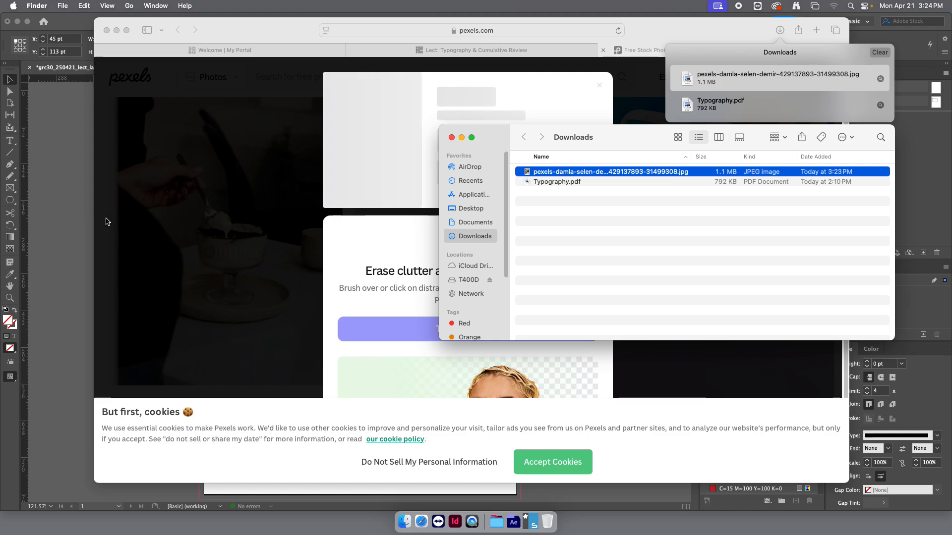
click(77, 181)
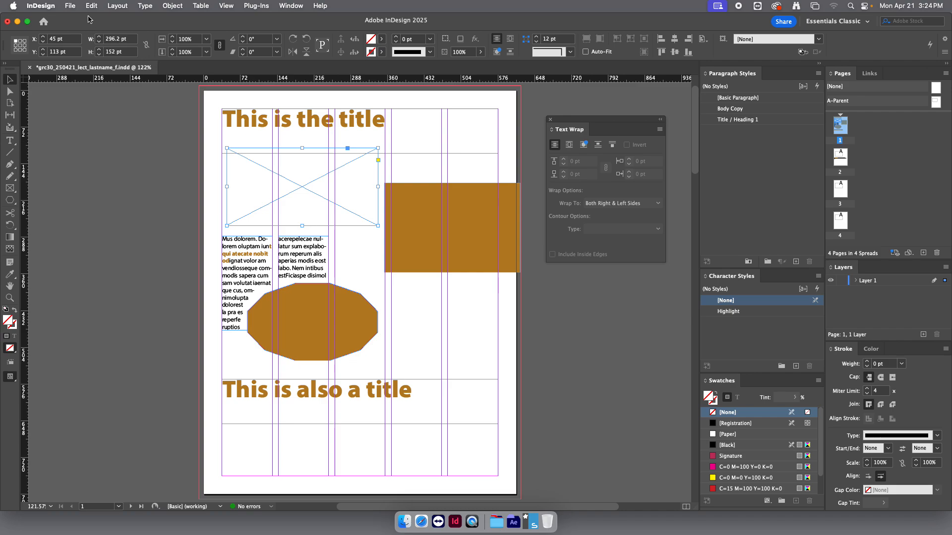
Place the downloaded Pexels JPEG from the Downloads folder into the selected image frame.
click(70, 6)
click(75, 152)
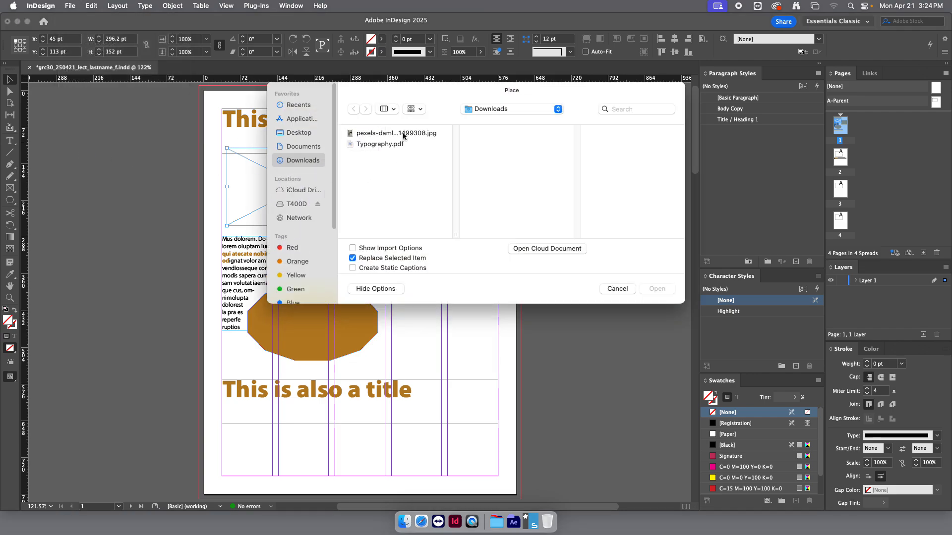
click(404, 134)
click(653, 290)
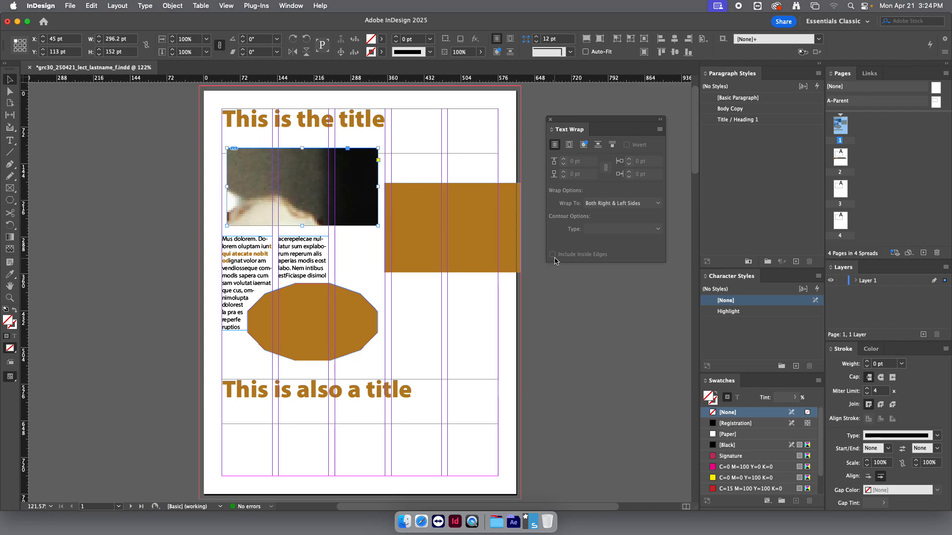
Select the placed photo inside its frame and examine its full extent compared with the frame and page.
key(super+minus)
key(super+minus)
key(super+minus)
key(super+minus)
key(super+minus)
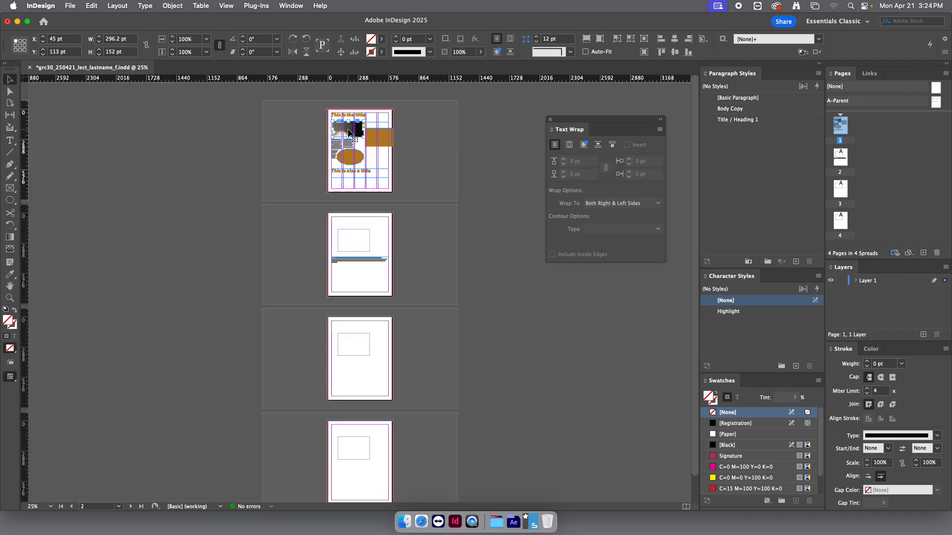
click(348, 129)
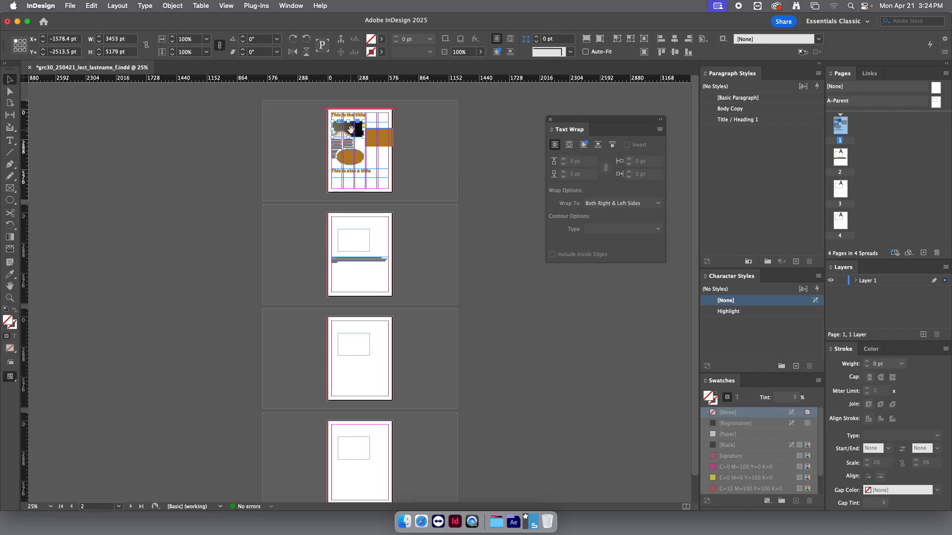
key(super+equal)
key(super+equal)
key(super+equal)
key(super+equal)
key(super+equal)
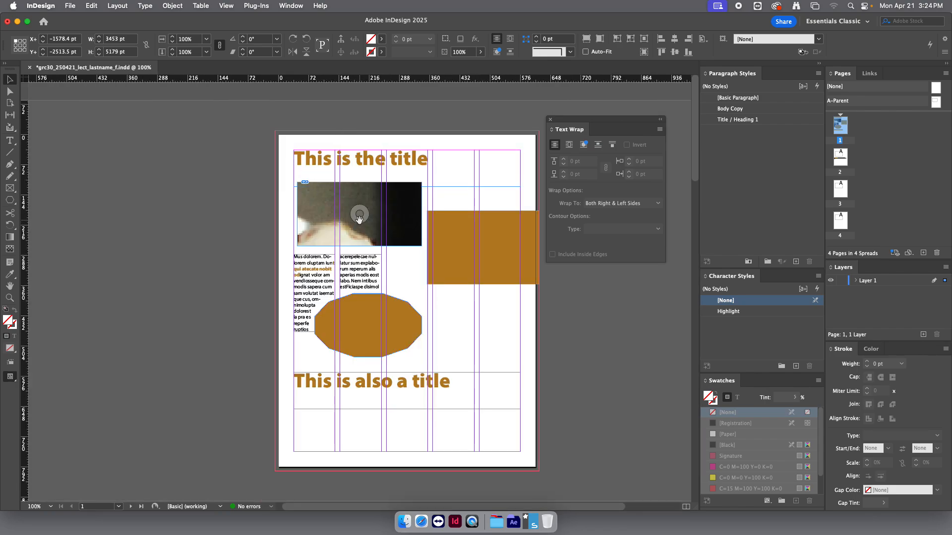
Fill the image frame proportionally with the selected photo, and fit the page in view.
key(super+minus)
key(super+minus)
key(super+minus)
key(super+minus)
key(super+minus)
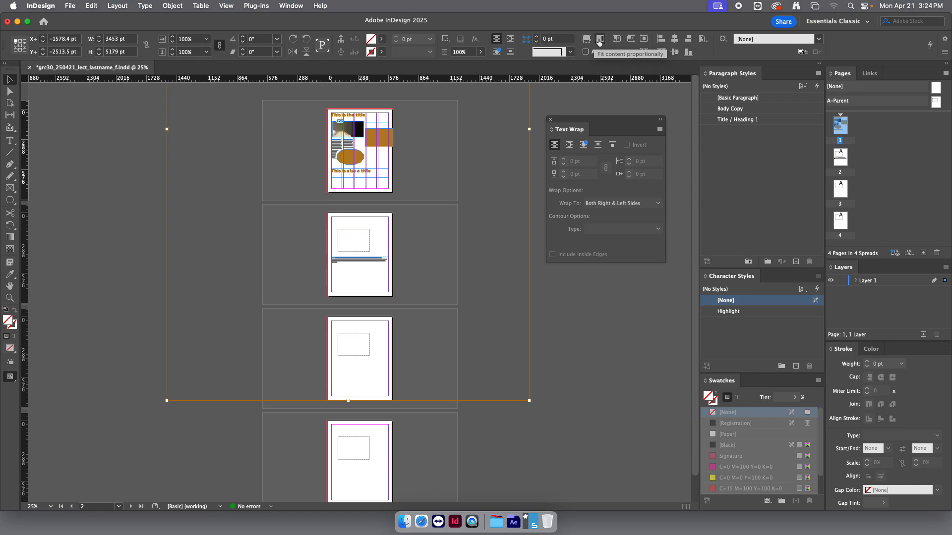
click(586, 42)
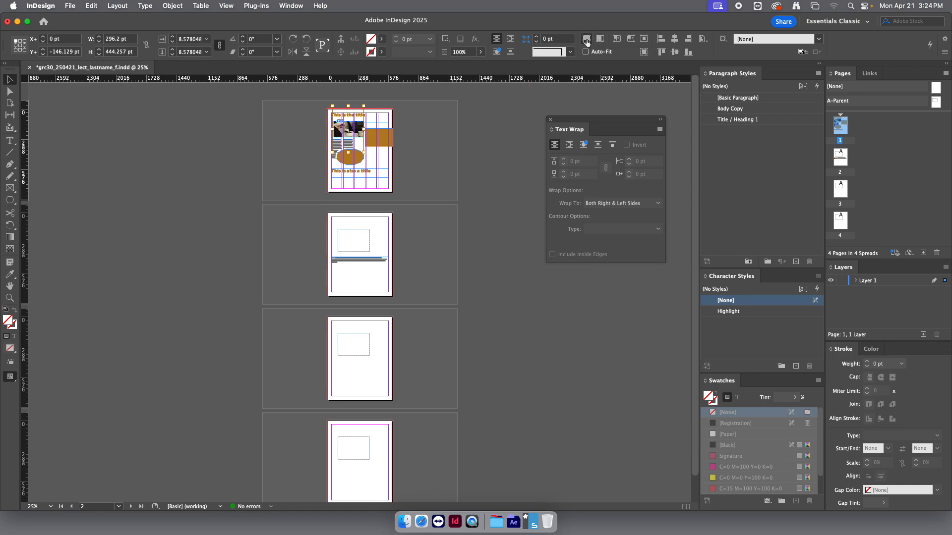
key(super+0)
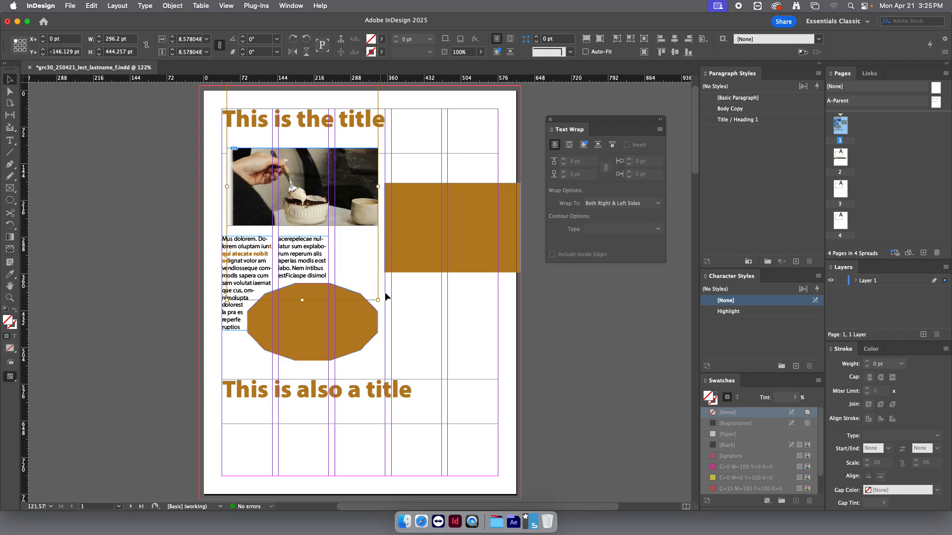
Scale the photo inside its frame to about 322 by 484 pt, center the dessert glass in view, and preview the page.
drag(378, 300, 402, 310)
drag(301, 192, 262, 158)
mouse_move(302, 190)
mouse_down()
mouse_move(312, 173)
mouse_move(322, 187)
mouse_move(309, 189)
mouse_up()
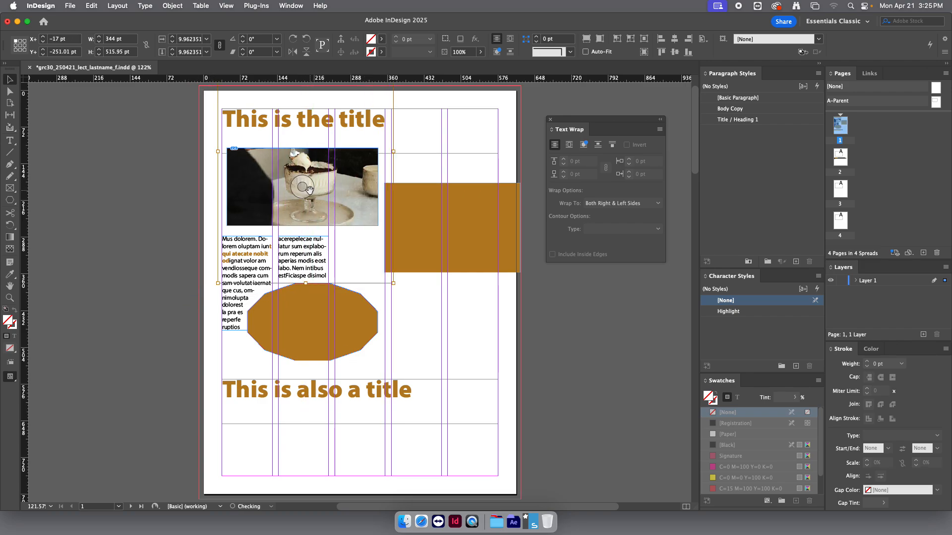
drag(393, 283, 389, 256)
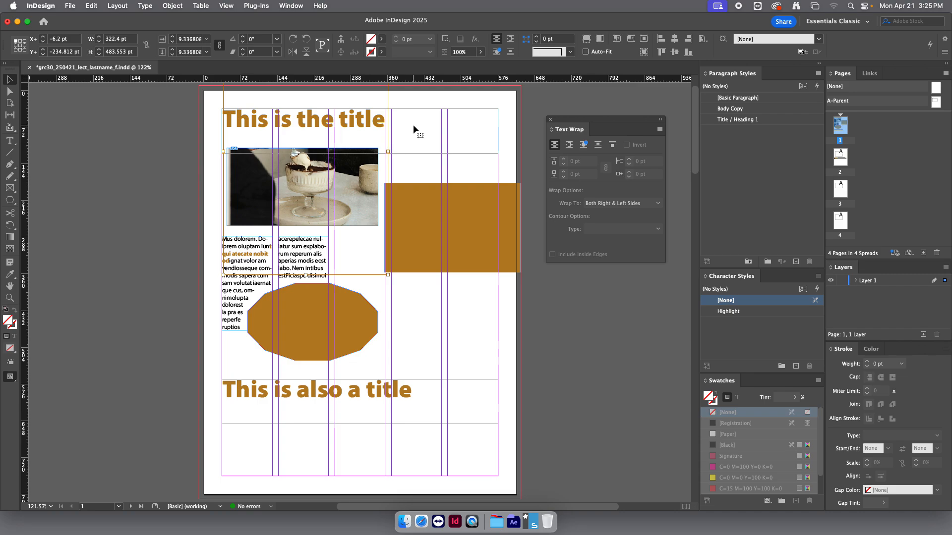
click(466, 130)
key(w)
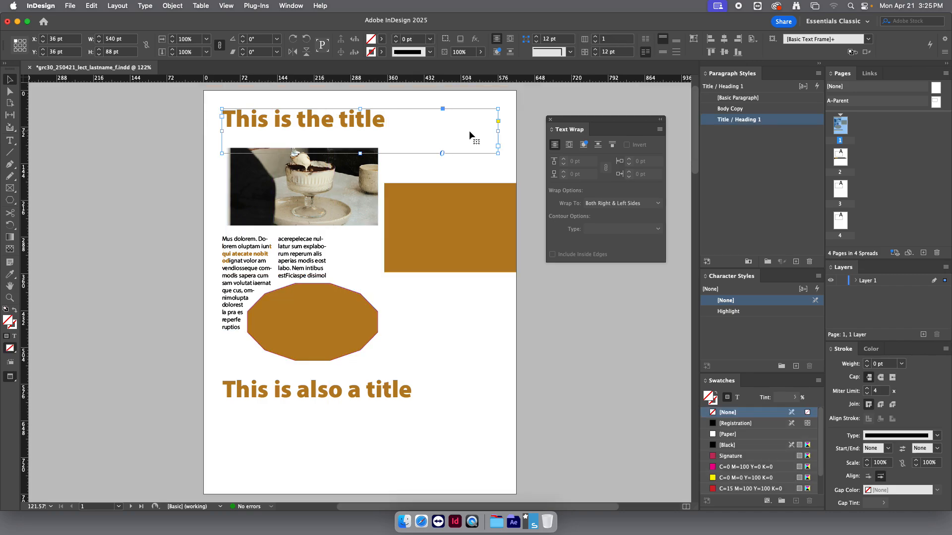
click(496, 166)
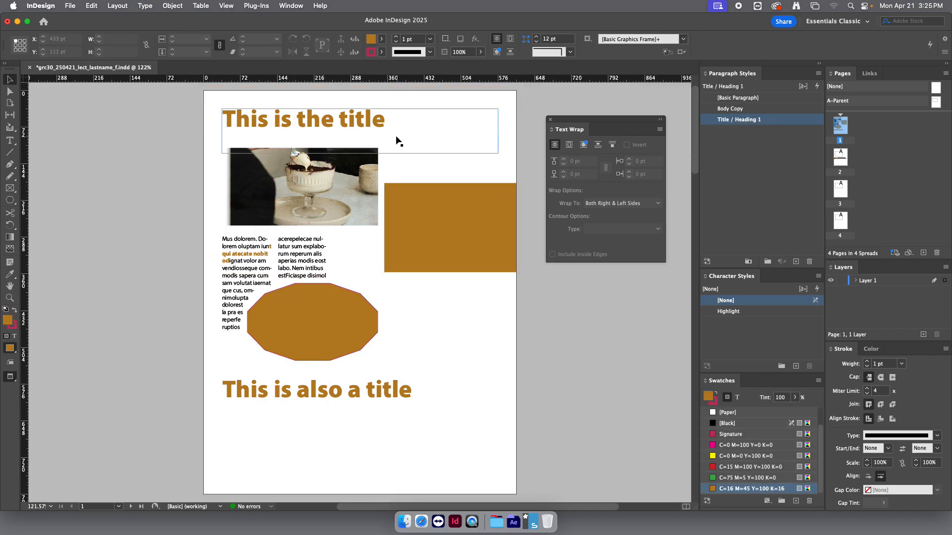
click(354, 121)
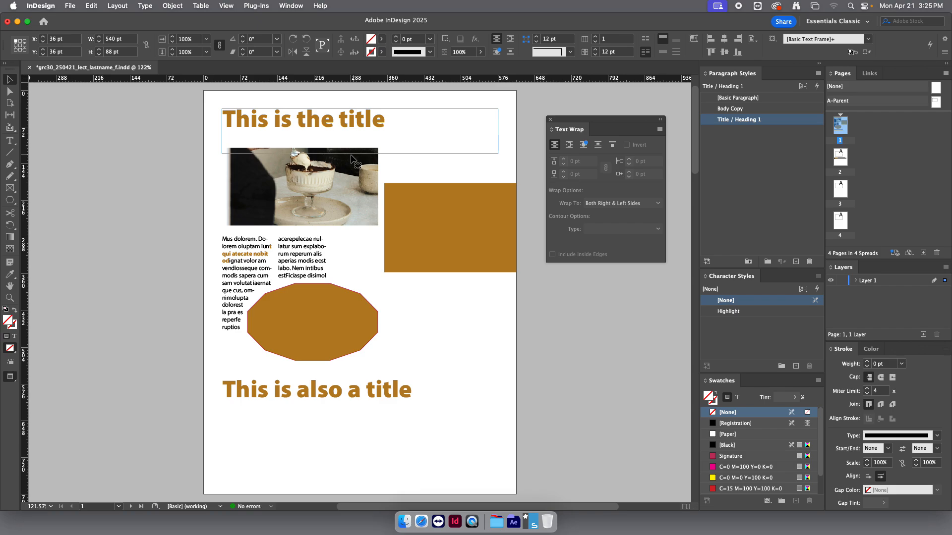
click(186, 198)
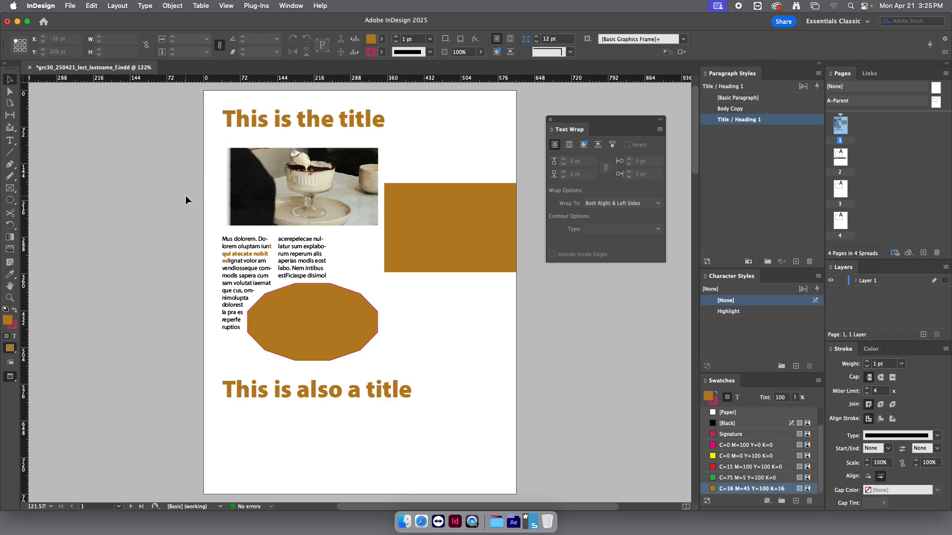
Shorten the upper title's text frame so it ends above the photo, and leave preview mode.
click(8, 94)
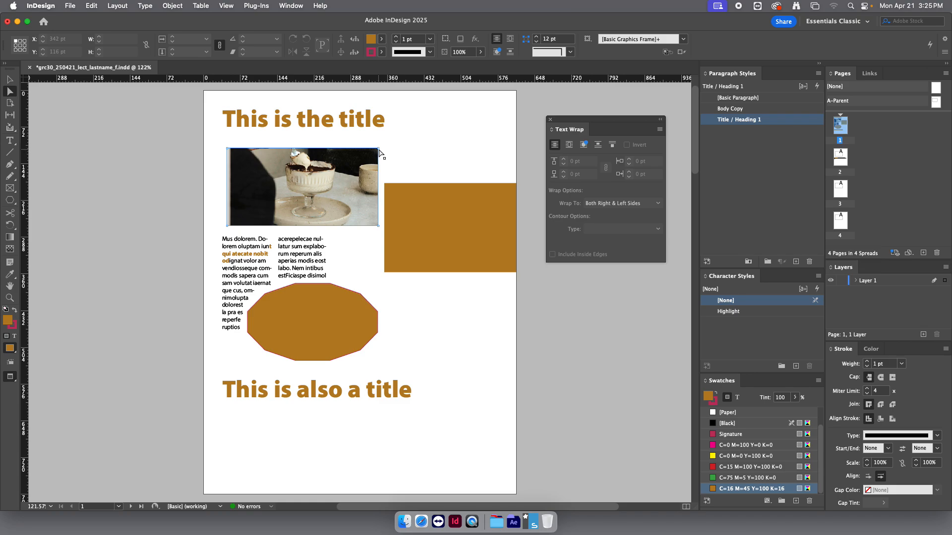
drag(380, 154, 371, 158)
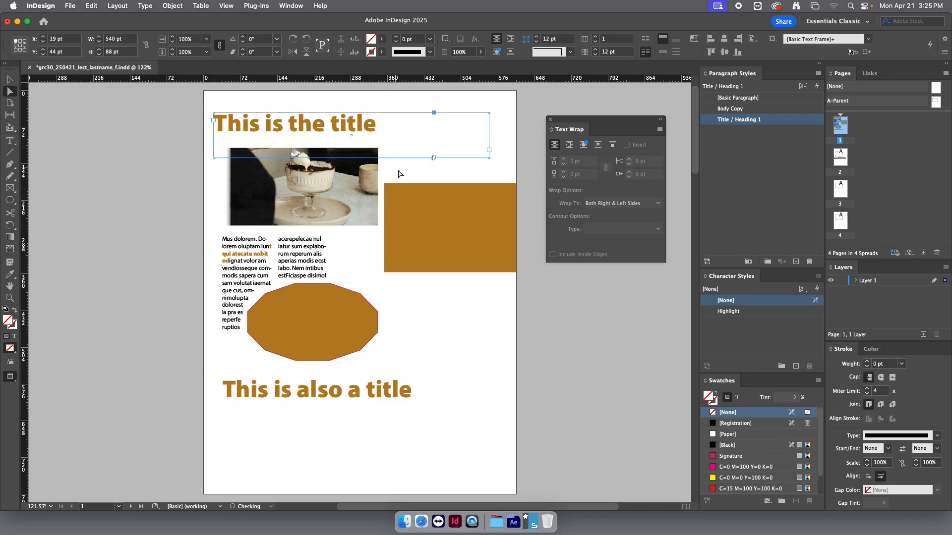
click(9, 79)
drag(350, 159, 352, 124)
key(w)
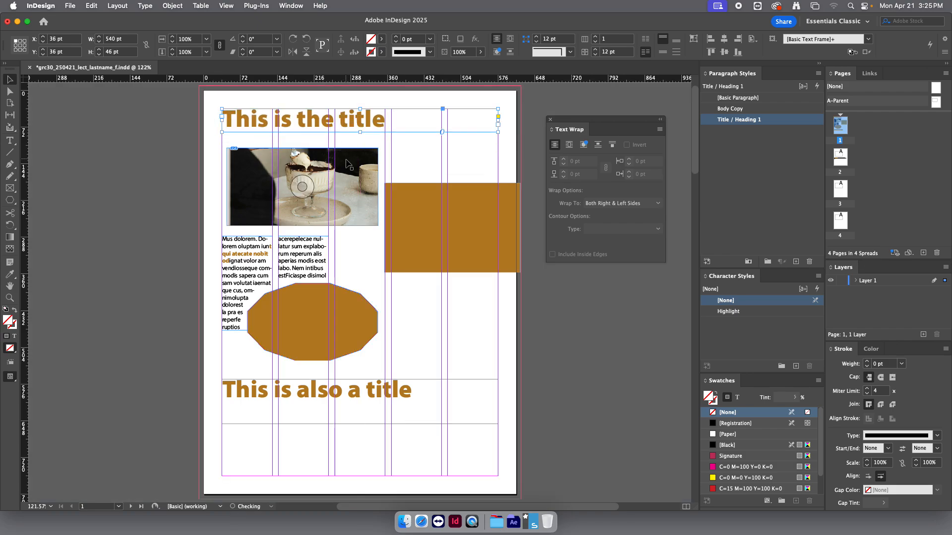
Move the image frame's upper-right corner point inward to X 288 pt, Y 130 pt with the Direct Selection tool.
click(9, 91)
click(322, 165)
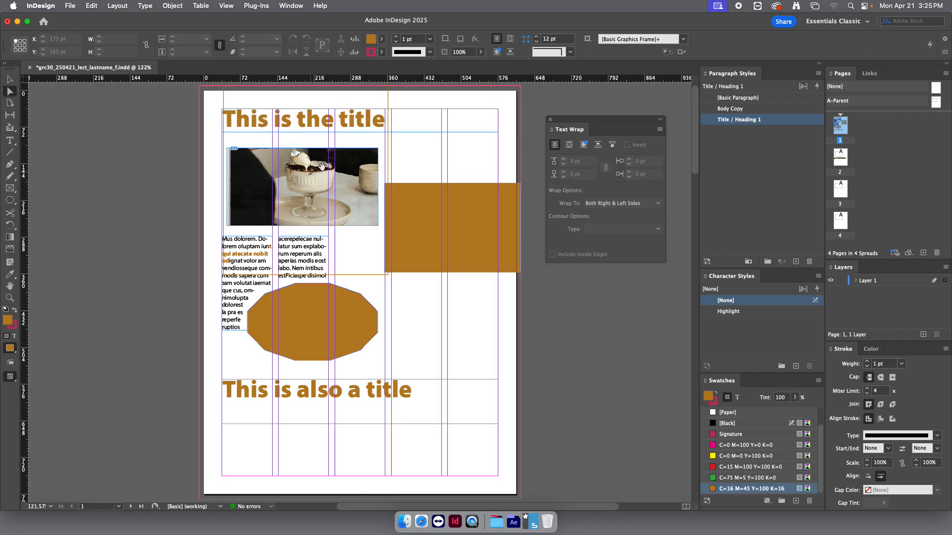
click(293, 138)
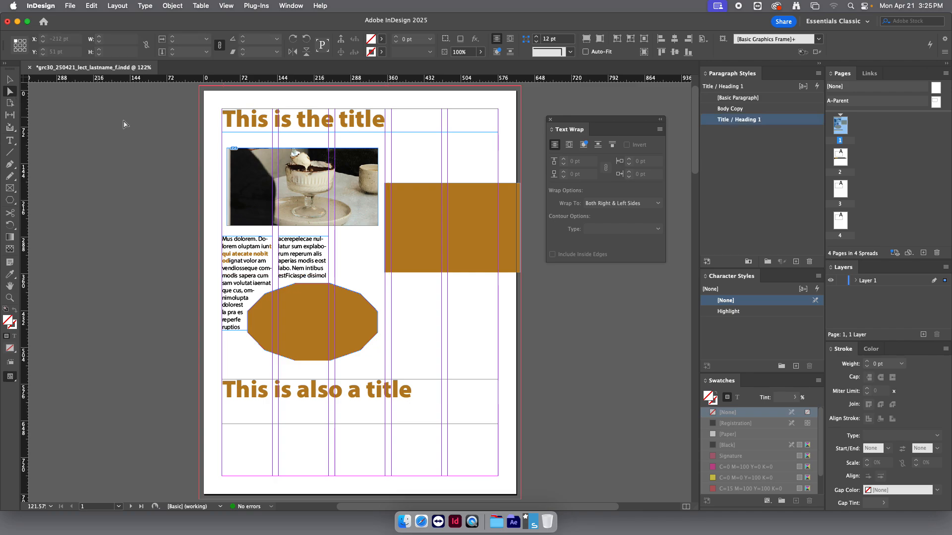
click(369, 154)
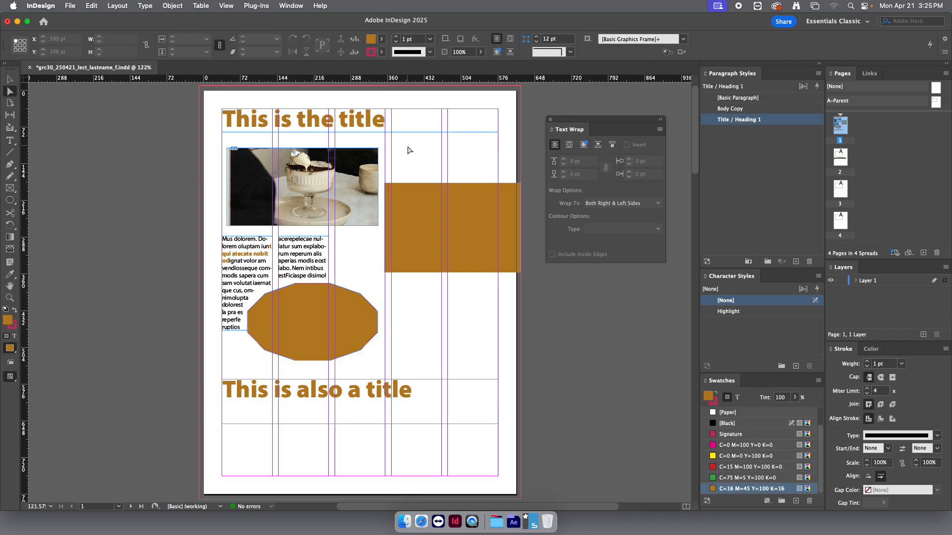
click(377, 153)
key(Delete)
drag(364, 161, 351, 159)
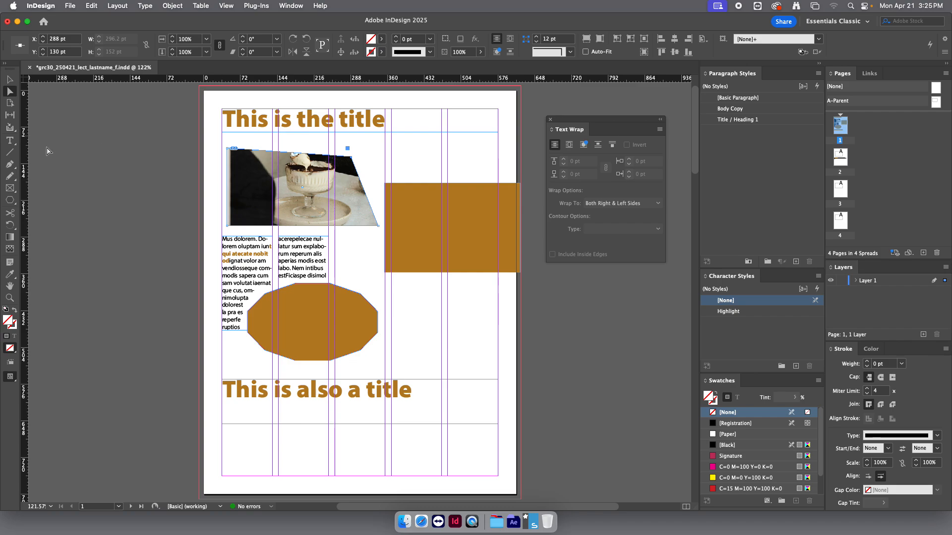
Turn the moved corner point into a smooth curve with the Convert Direction Point tool, making the frame about 312 by 169 pt.
click(16, 168)
right_click(16, 168)
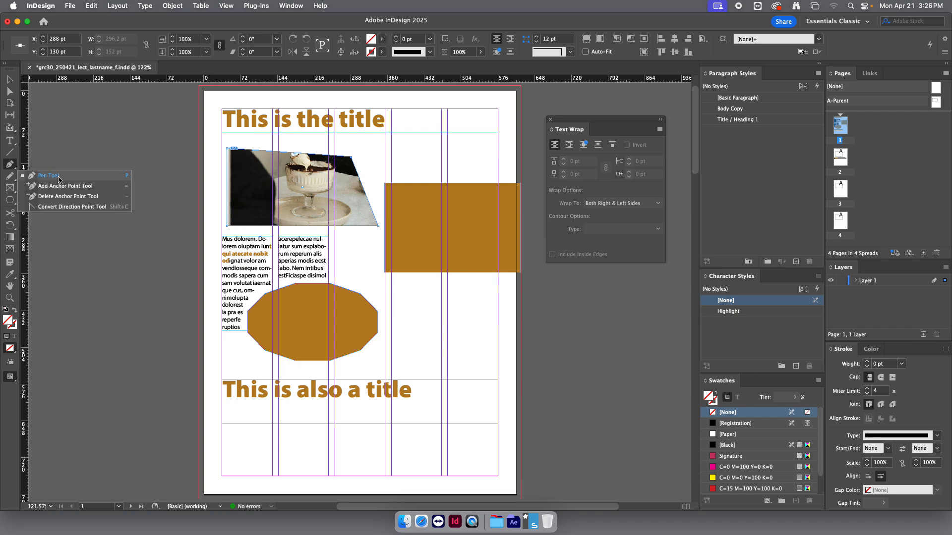
click(61, 207)
drag(351, 158, 293, 124)
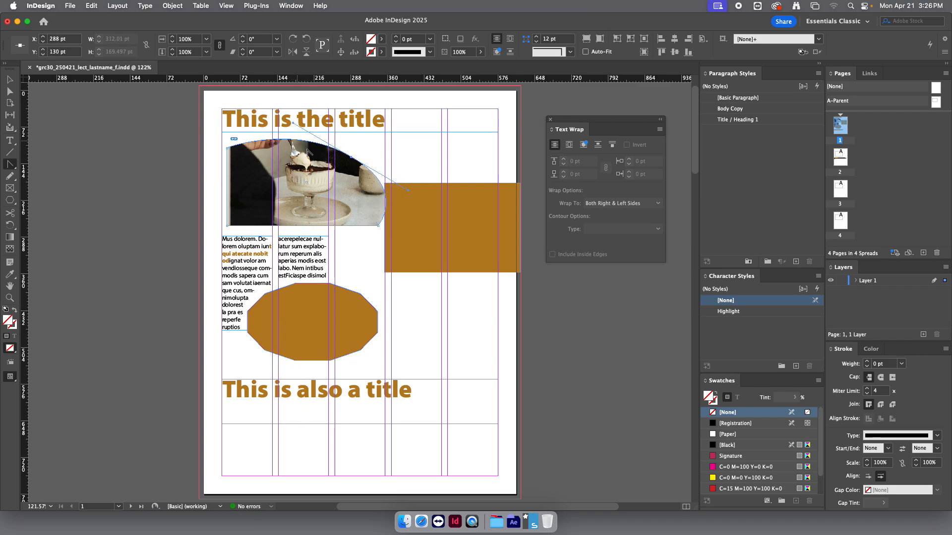
click(9, 81)
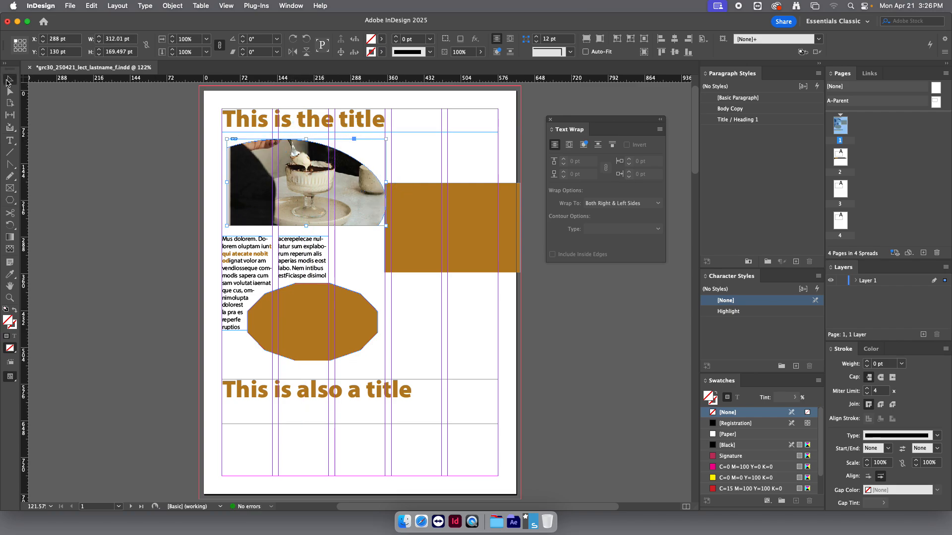
Move the curved photo frame to the page's lower-left corner below the lower title, and preview the page.
click(62, 124)
drag(253, 169, 227, 444)
click(139, 353)
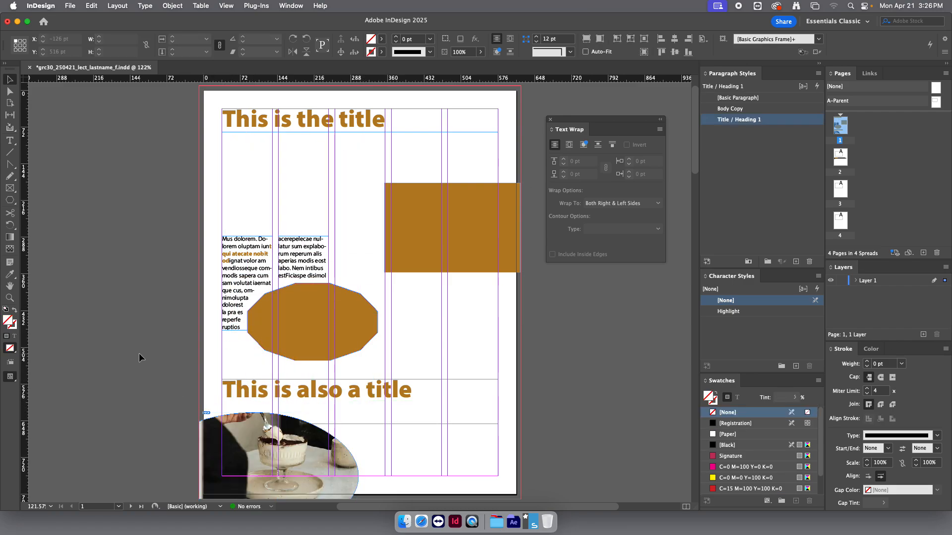
key(w)
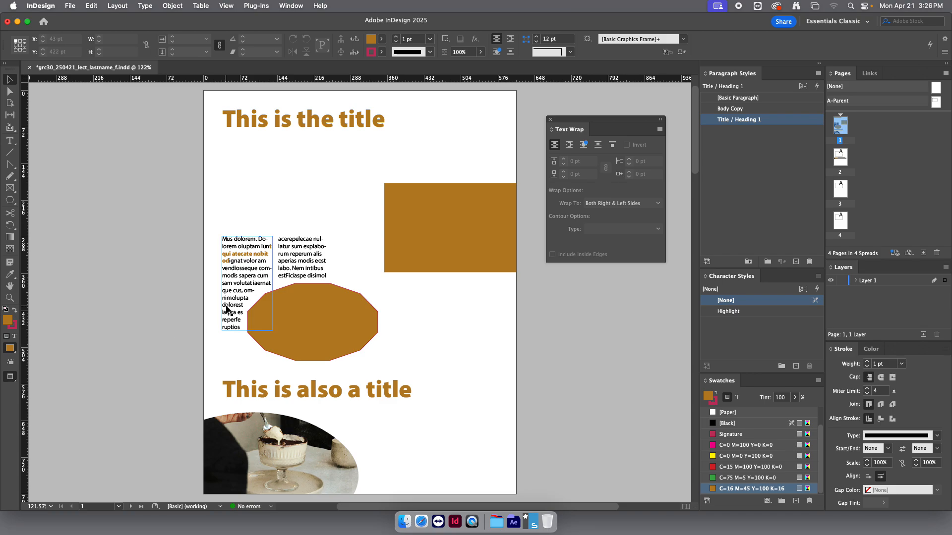
Move both body text columns up to the brown rectangle's top edge, and the ellipse up to X 72 pt, Y 289.82 pt.
click(226, 249)
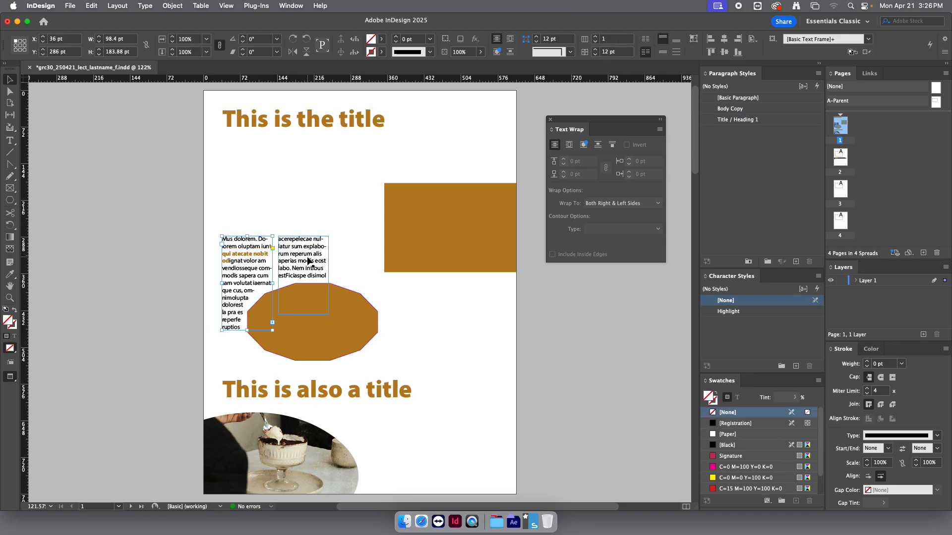
drag(306, 253, 305, 214)
drag(323, 318, 317, 274)
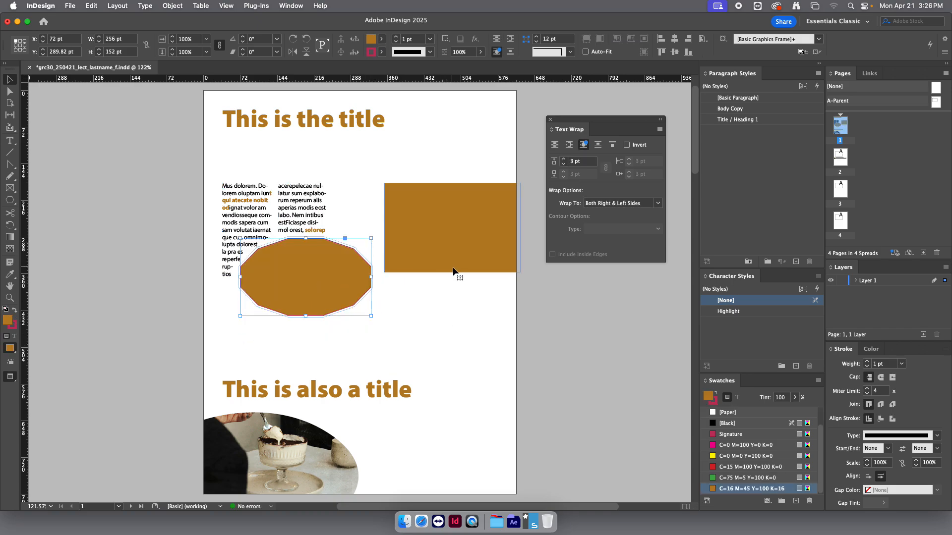
Extend the brown rectangle downward to about 260 pt high, level with the ellipse's lower edge, and leave preview mode.
click(451, 272)
drag(450, 272, 451, 315)
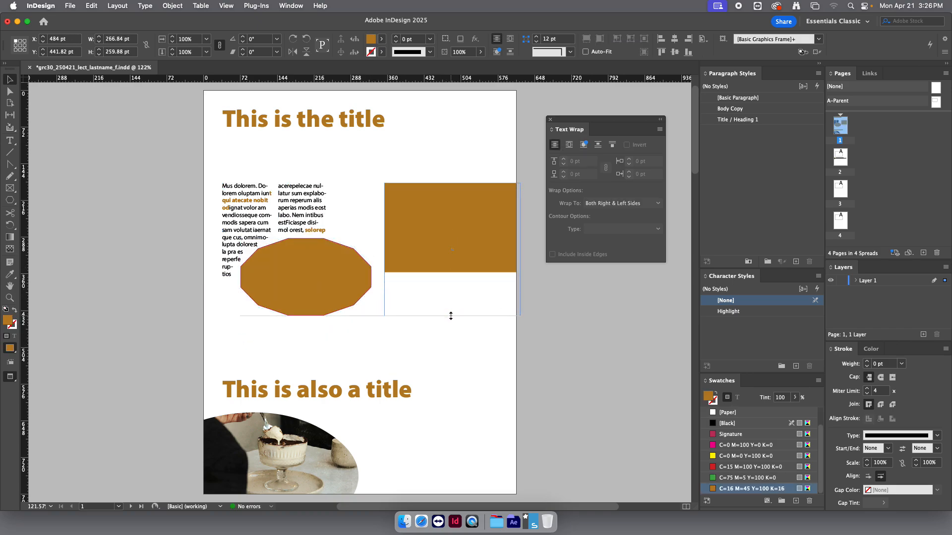
click(463, 370)
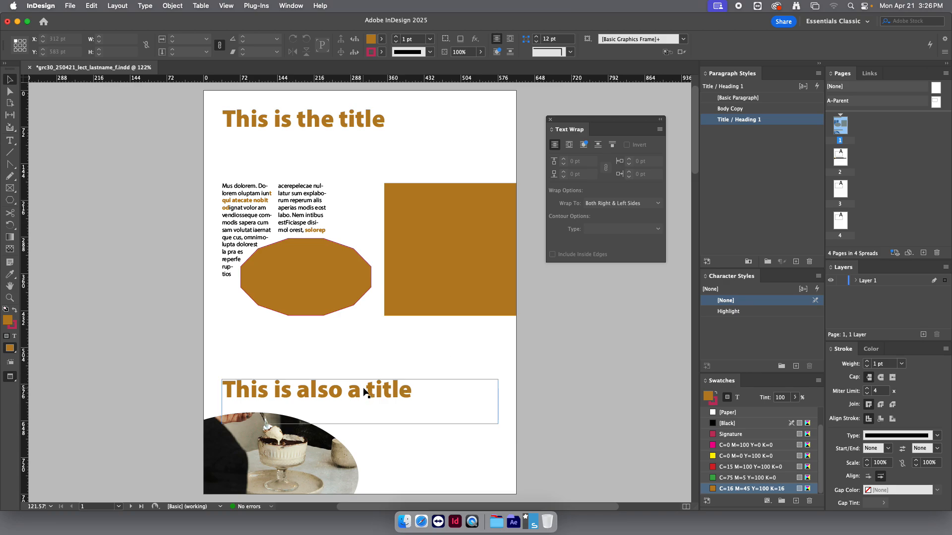
key(w)
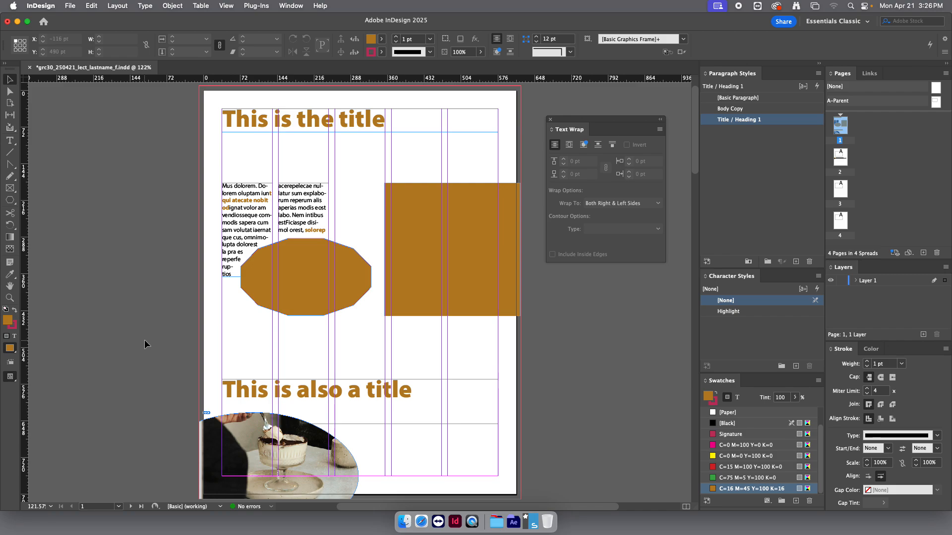
Draw a closed, irregular straight-sided shape about 424 by 287 pt in the upper half of page 2 with the Pen tool.
click(10, 164)
click(50, 175)
key(shift+Page_Down)
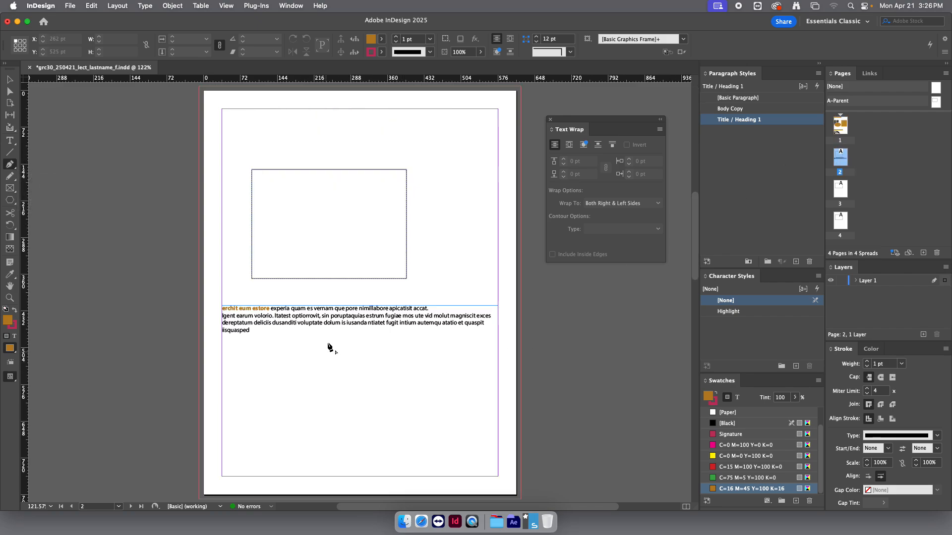
click(255, 132)
click(304, 128)
click(352, 124)
click(370, 209)
click(437, 188)
click(445, 138)
click(471, 202)
click(436, 260)
click(333, 271)
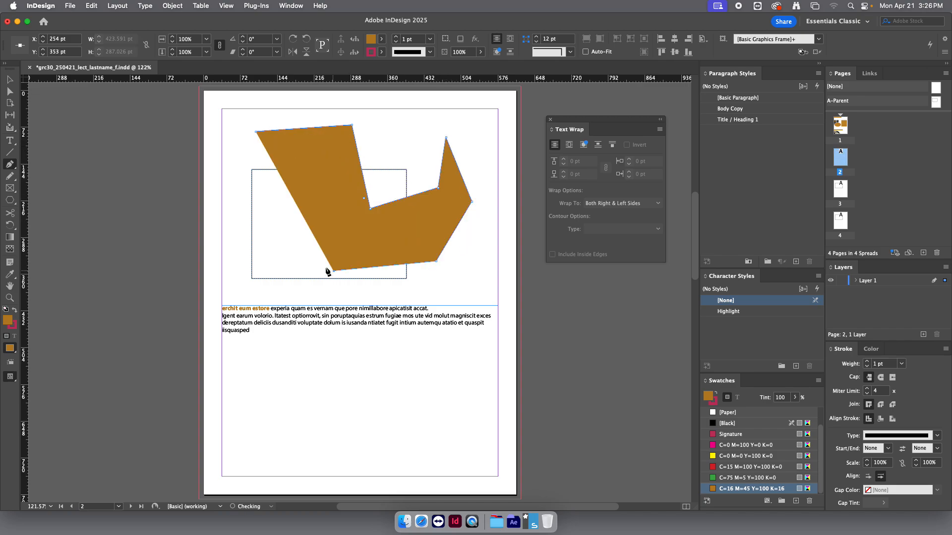
click(270, 216)
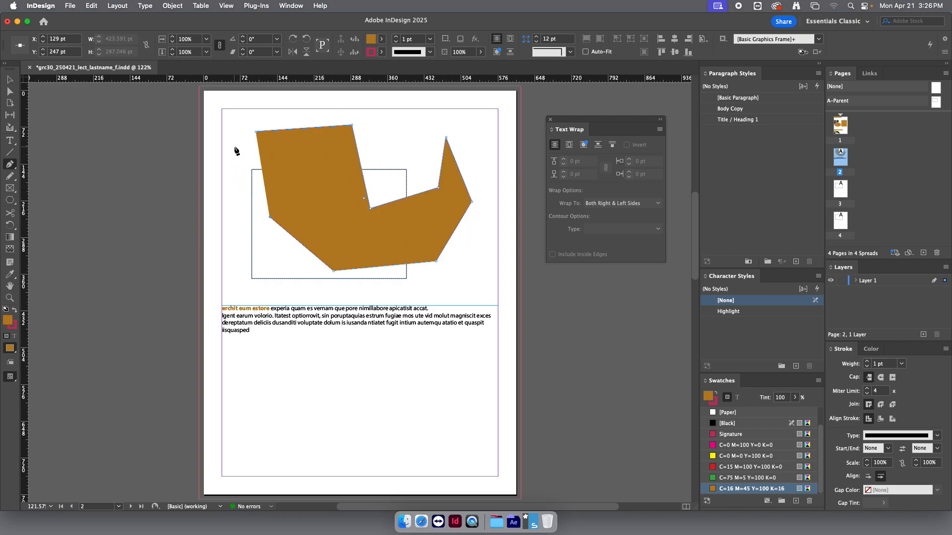
click(256, 133)
Move the pen-drawn shape to X 33.45 pt, Y 41 pt by the upper-left margin corner, and activate the Direct Selection tool.
key(v)
drag(347, 190, 312, 177)
click(9, 91)
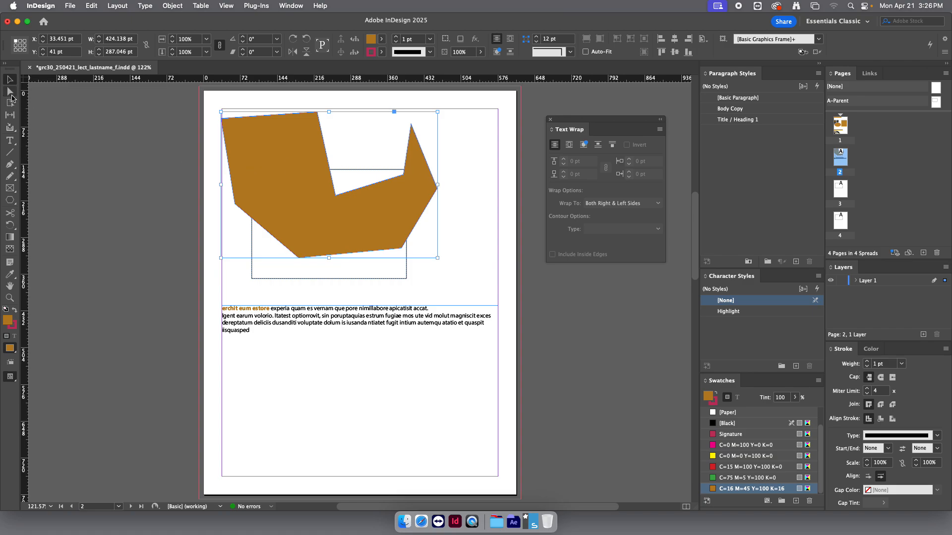
Reshape the pen-drawn polygon by moving its left inner notch point up and the right one down to X 384 pt, Y 196 pt.
click(336, 198)
drag(336, 199, 338, 174)
drag(405, 175, 399, 191)
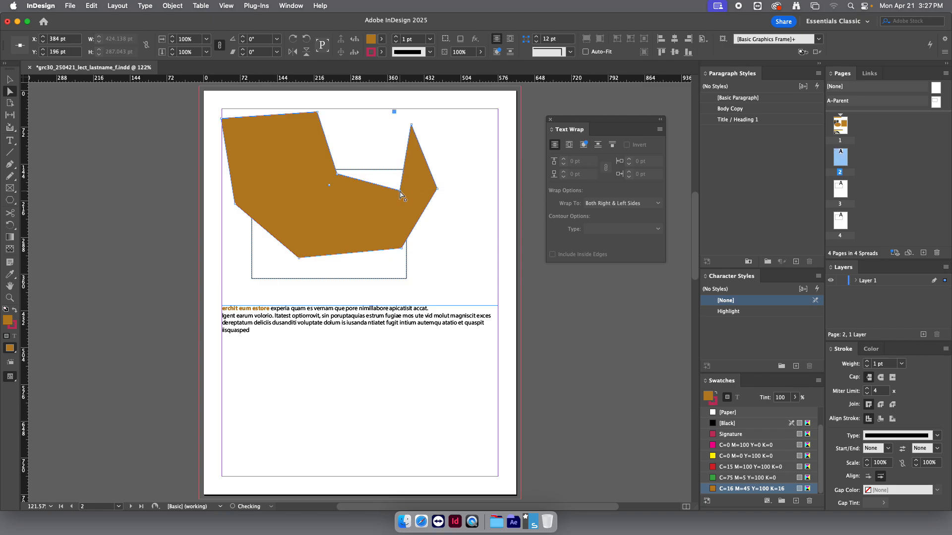
Shorten the text frame on page 2 by lowering its top edge until only a short strip remains above the bottom margin.
click(350, 319)
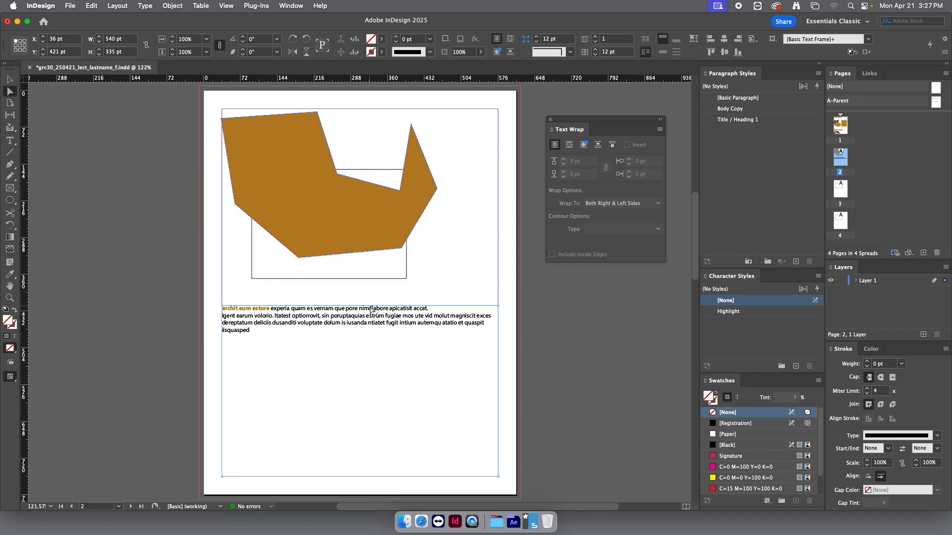
click(10, 79)
drag(360, 306, 360, 445)
click(354, 406)
Draw a closed curved shape about 418 by 206 pt between the polygon and the text on page 2 with the Pen tool.
click(9, 165)
click(277, 337)
drag(357, 317, 429, 334)
drag(440, 370, 423, 395)
drag(373, 412, 272, 378)
click(7, 80)
click(124, 174)
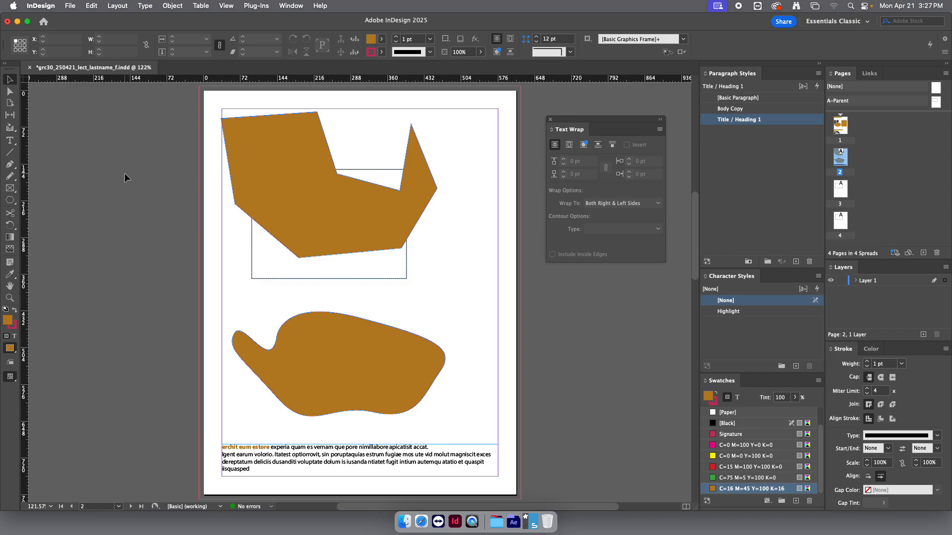
Give the curved shape a 10 pt stroke in the C=0 M=100 Y=0 K=0 swatch.
click(328, 347)
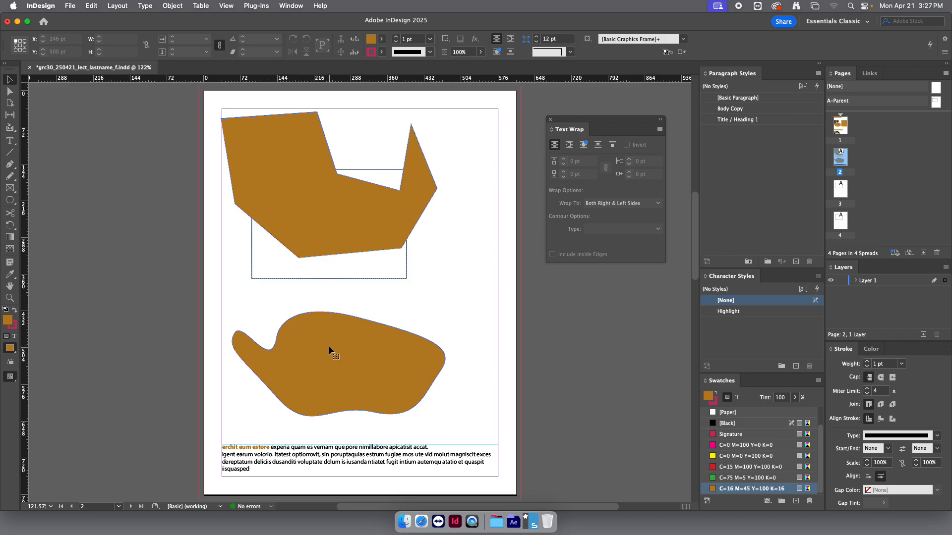
key(x)
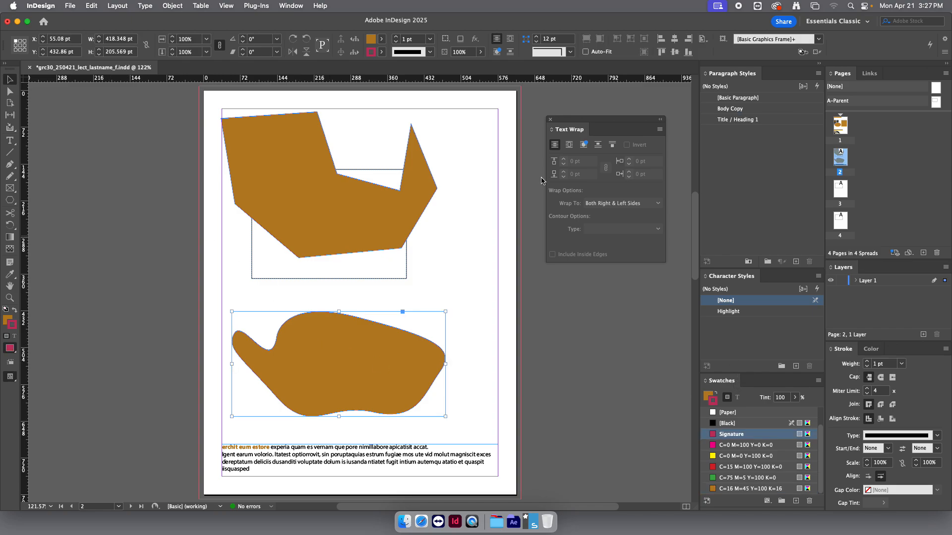
click(430, 39)
click(425, 186)
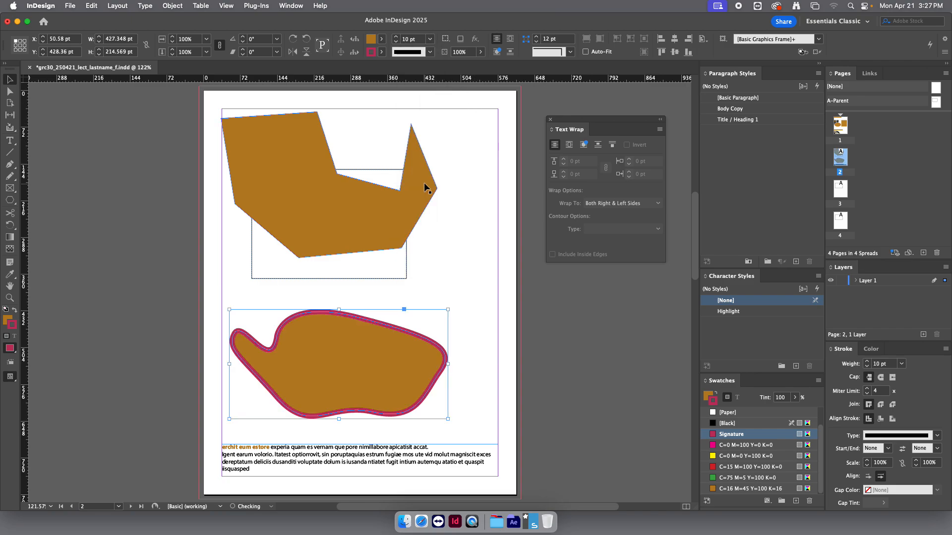
click(728, 446)
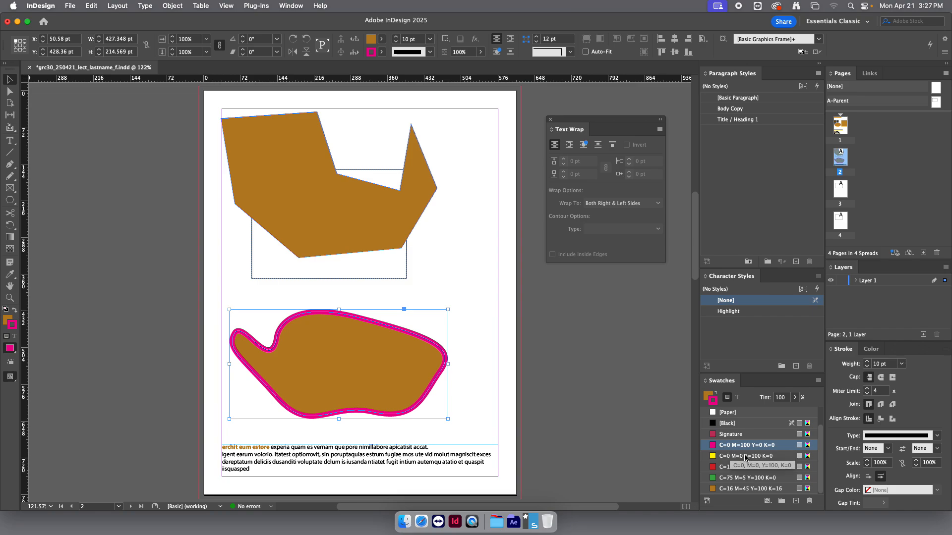
click(442, 281)
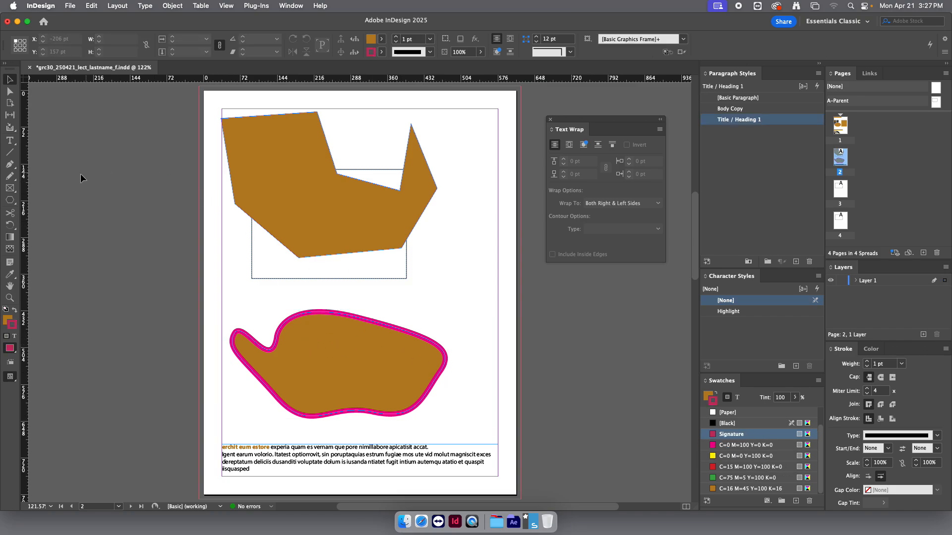
Go to page 3 and apply the [None] parent page to it.
click(8, 165)
double_click(839, 189)
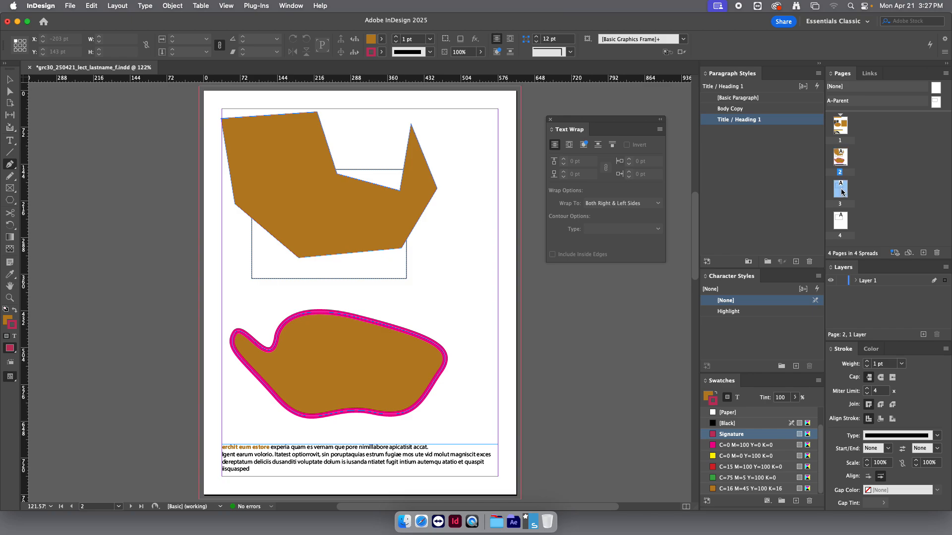
drag(851, 97, 839, 189)
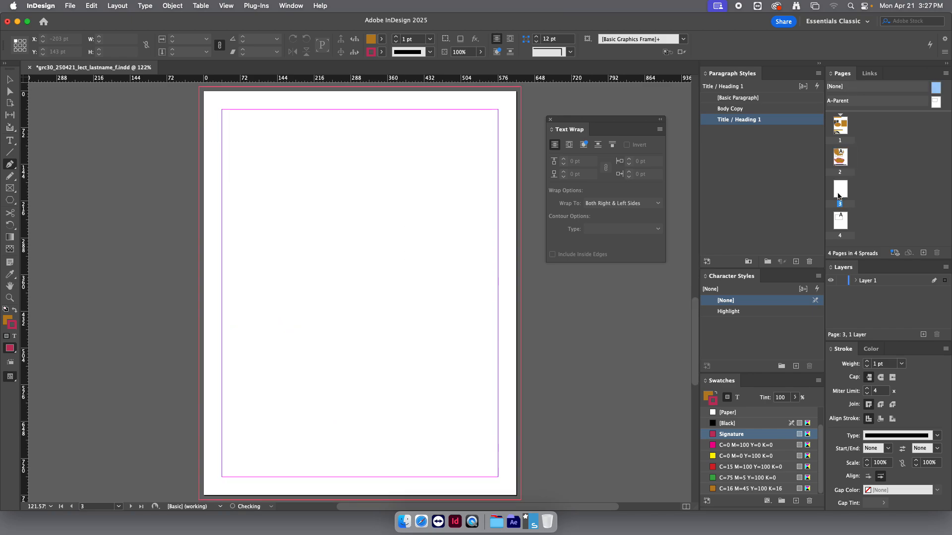
Create a text frame about 315 by 322 pt at the left margin of page 3 and enter "This is some text".
click(10, 142)
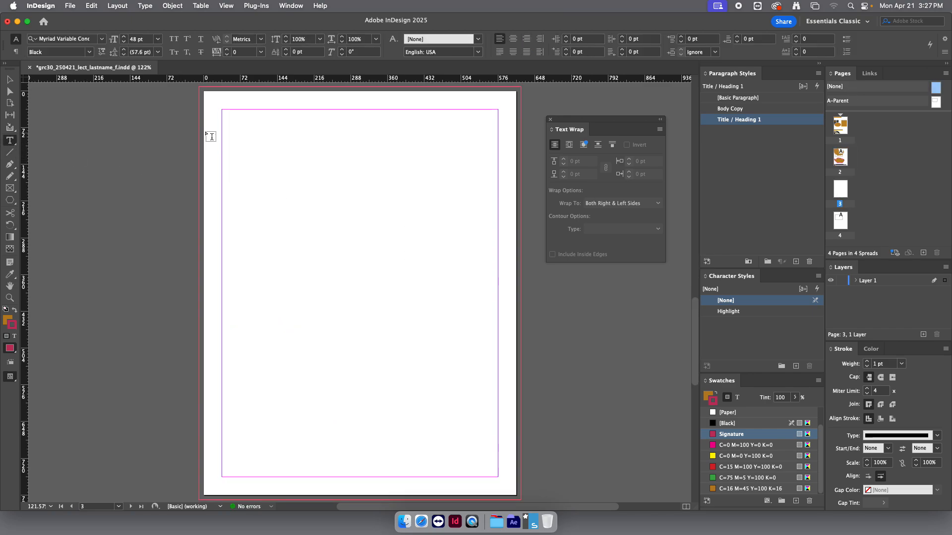
drag(222, 130, 384, 292)
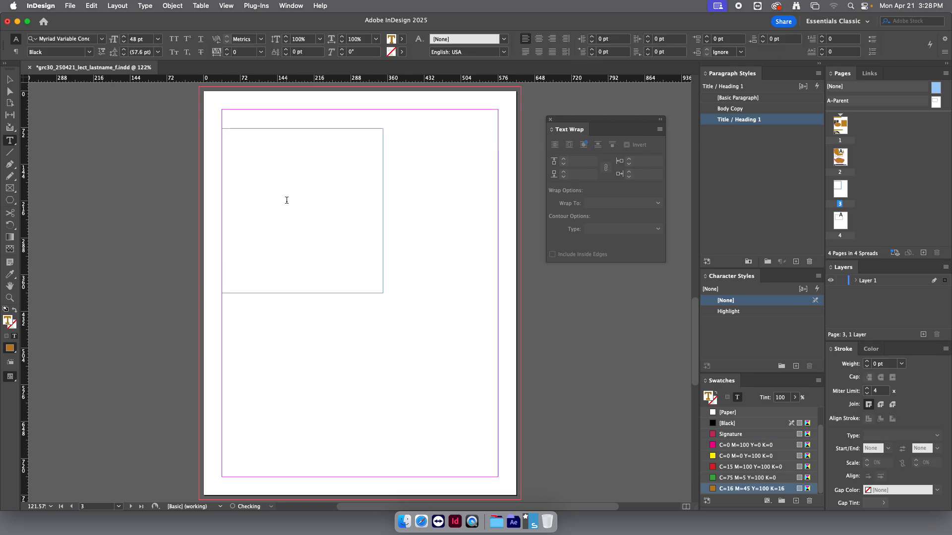
text(This is )
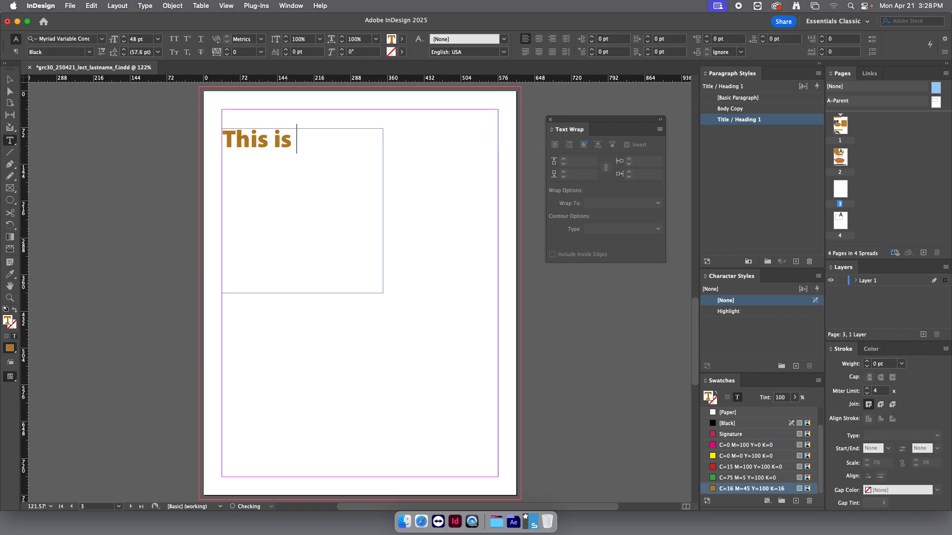
text(some text)
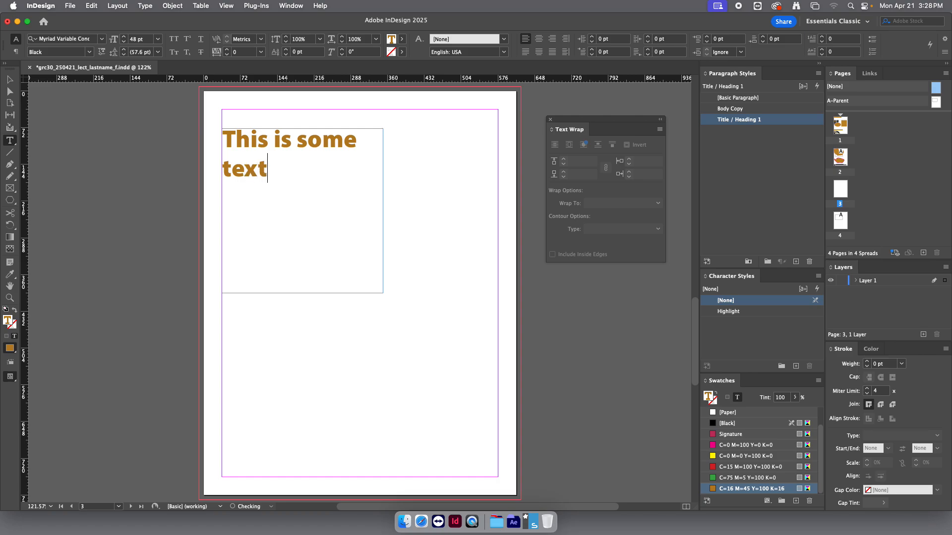
Switch all of the frame's text to the Body Copy paragraph style and back to Title / Heading 1.
key(super+a)
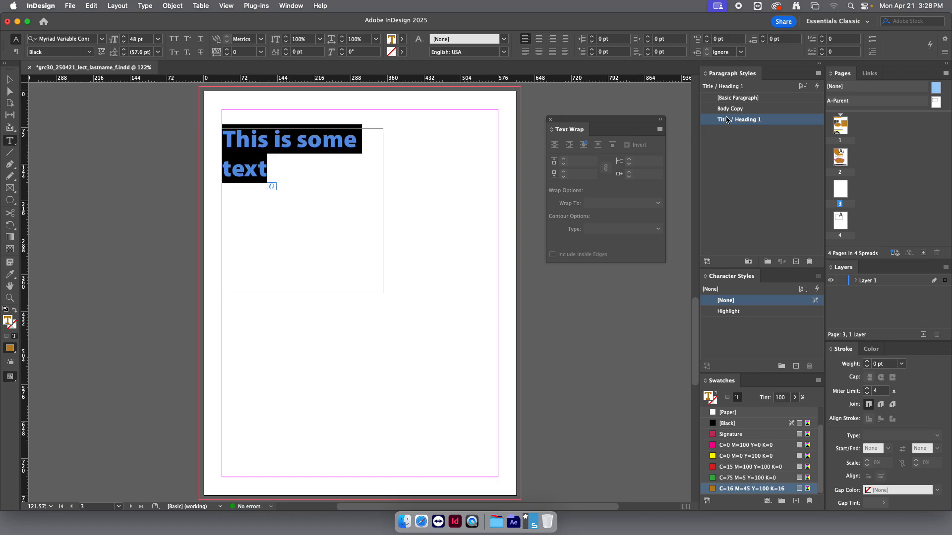
click(748, 110)
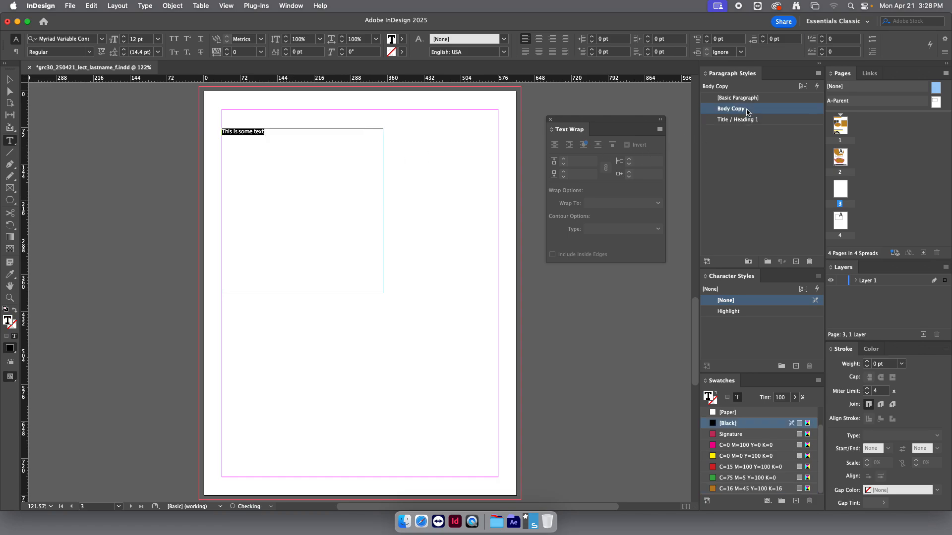
click(753, 121)
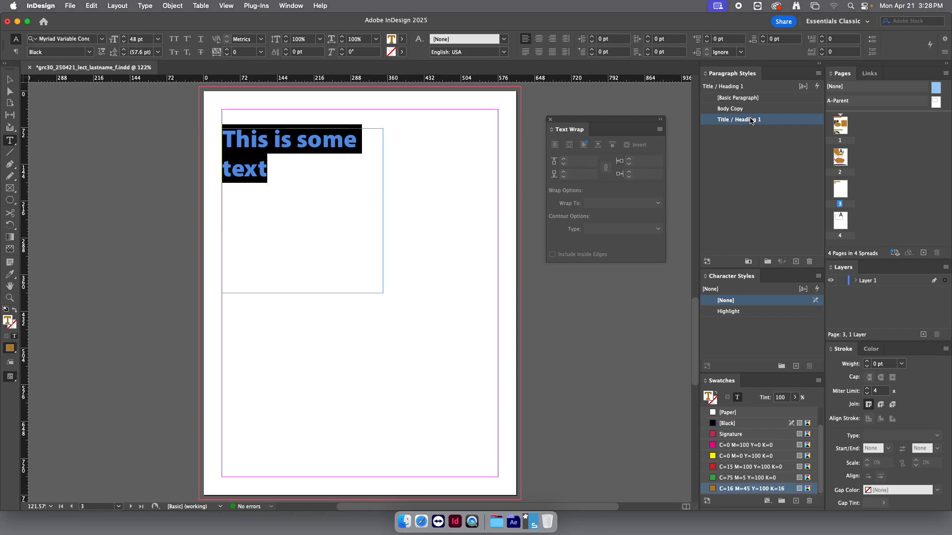
Replace the frame's text with placeholder text and check the page briefly in preview mode.
key(BackSpace)
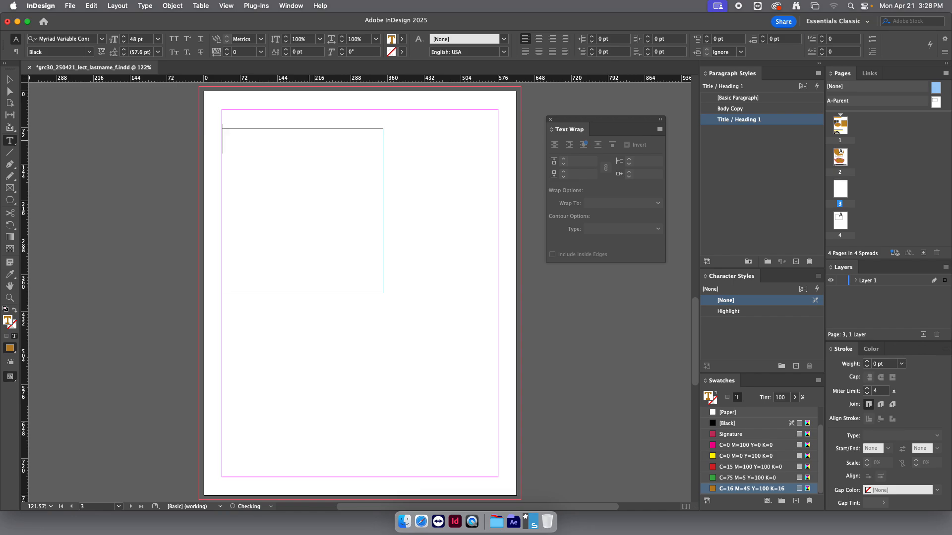
right_click(232, 145)
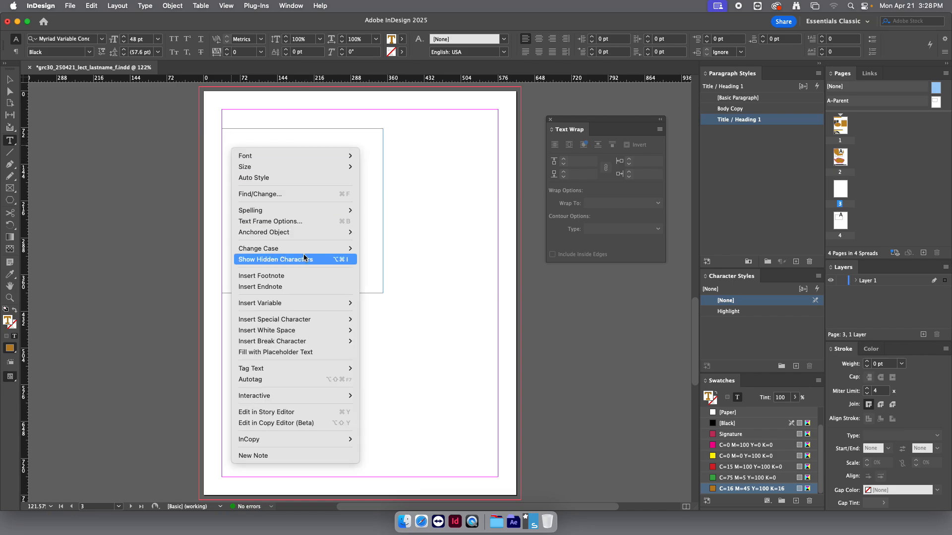
click(306, 352)
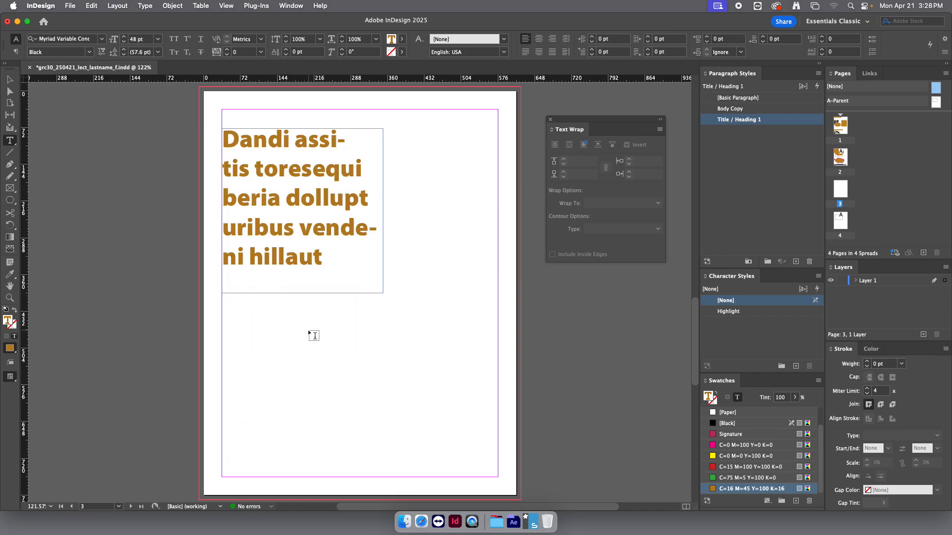
key(Escape)
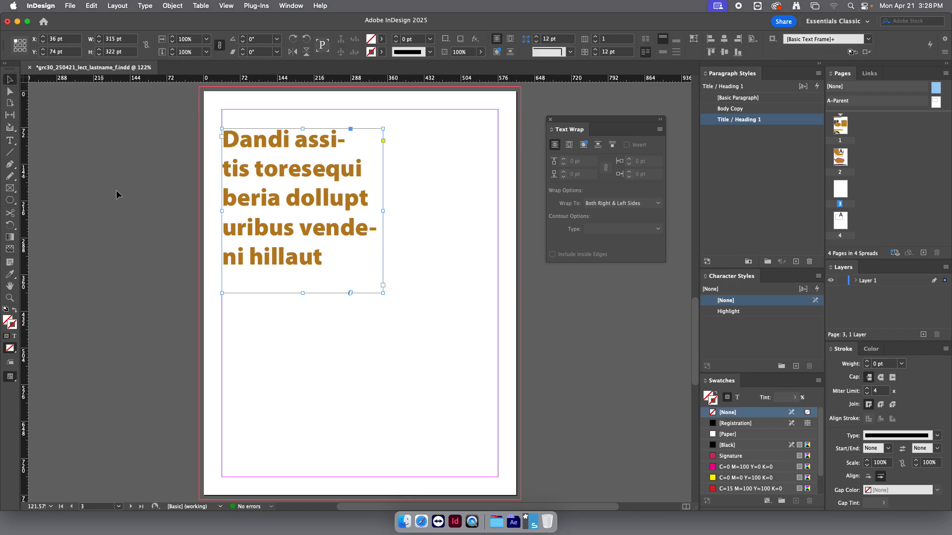
click(116, 190)
key(w)
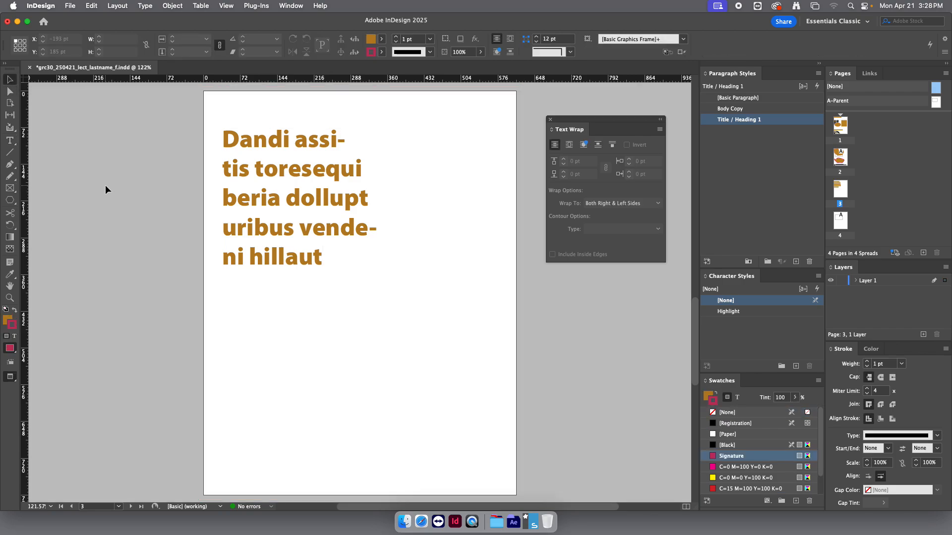
key(w)
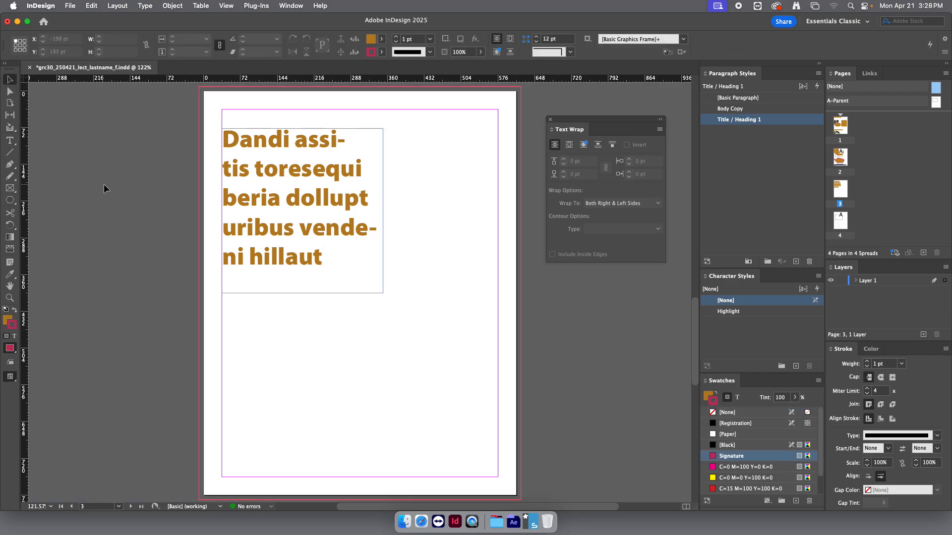
Resize the placeholder text frame to about 238 pt wide and 480 pt high, keeping its upper-left corner in place.
click(242, 145)
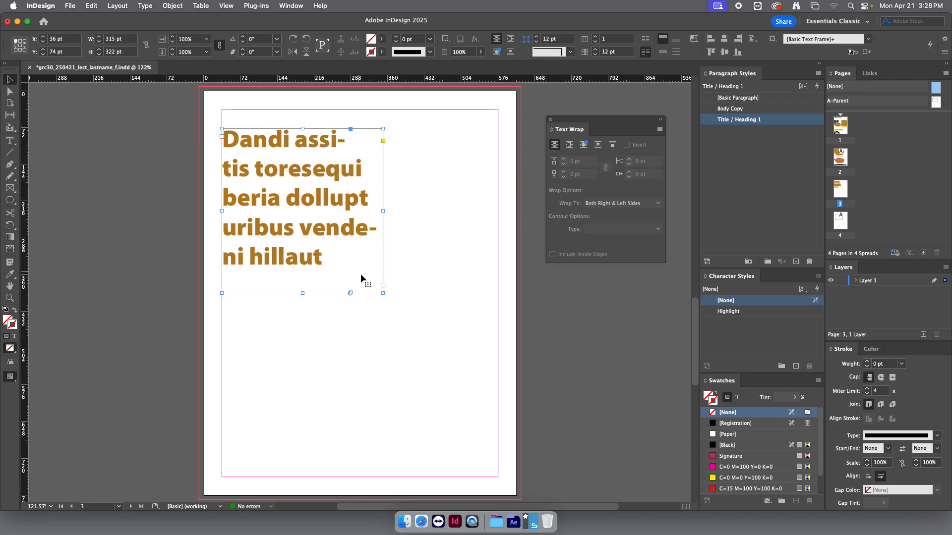
drag(383, 293, 407, 374)
drag(407, 250, 344, 250)
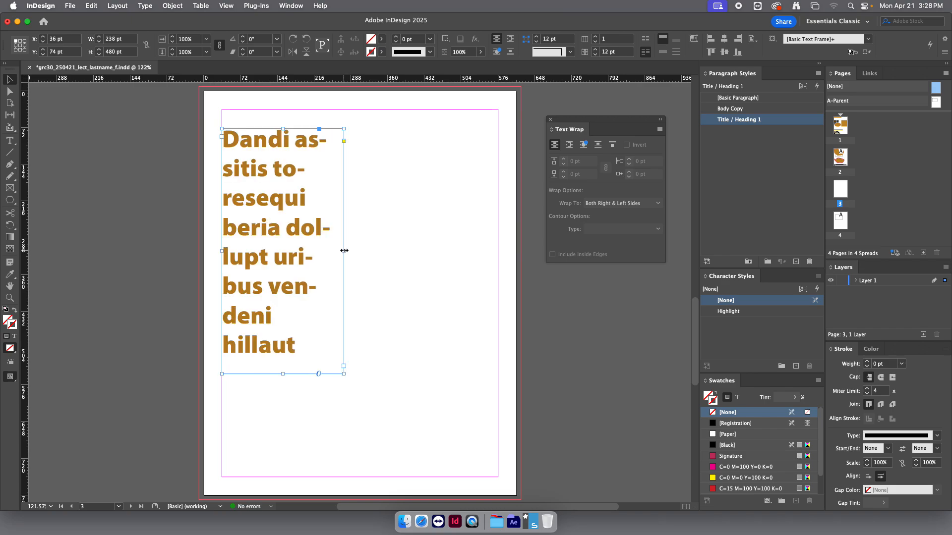
Move the placeholder text frame to the middle of page 3 and reduce its height while working with the Type tool, and deselect it.
click(9, 140)
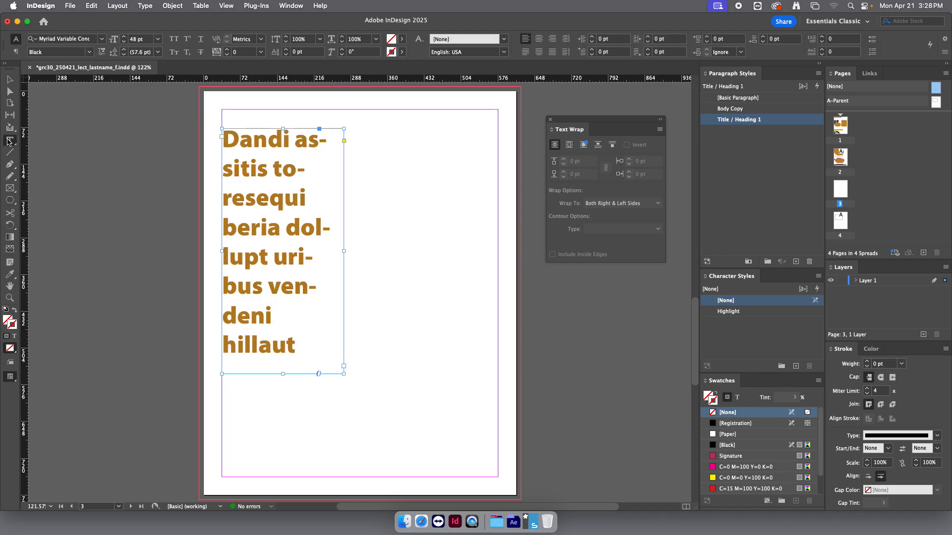
click(253, 204)
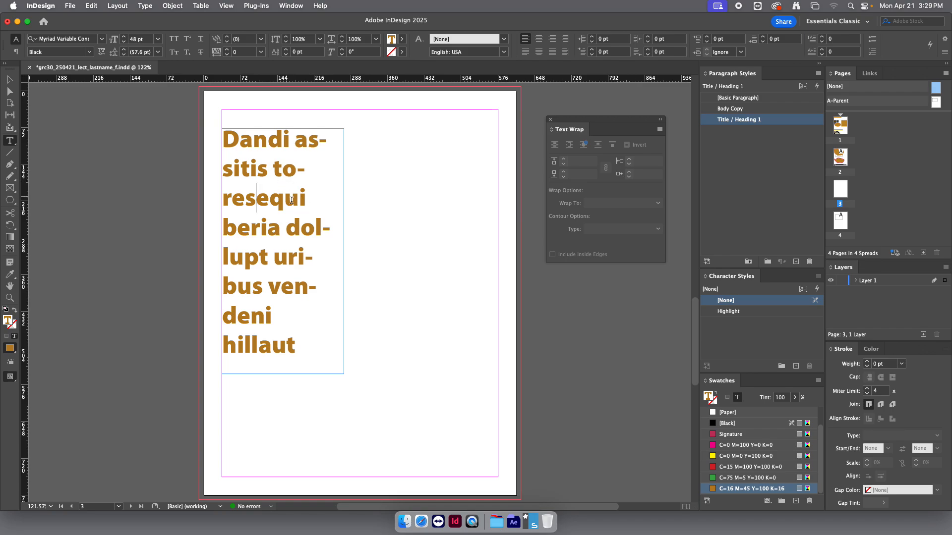
drag(273, 171, 213, 169)
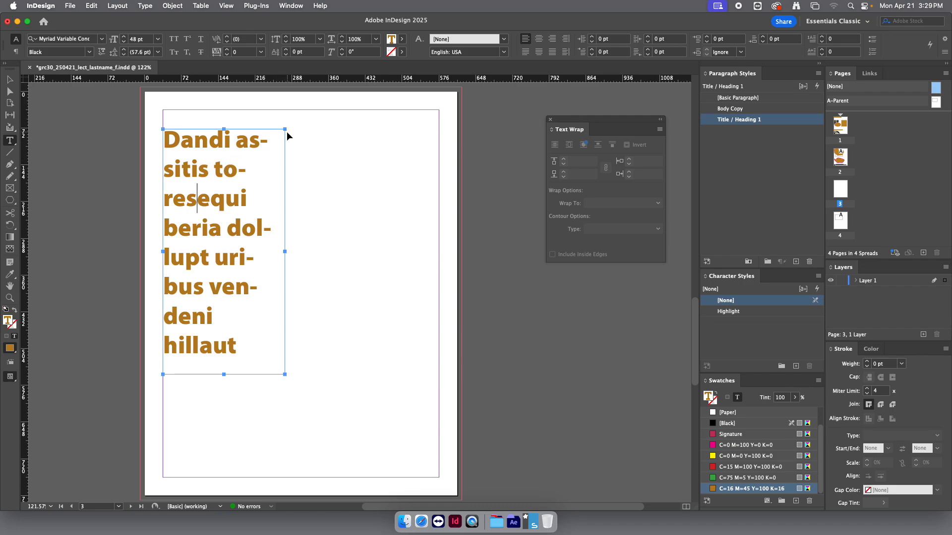
key(Escape)
mouse_move(242, 141)
mouse_down()
mouse_move(280, 145)
mouse_move(356, 201)
mouse_move(290, 136)
mouse_move(274, 200)
mouse_up()
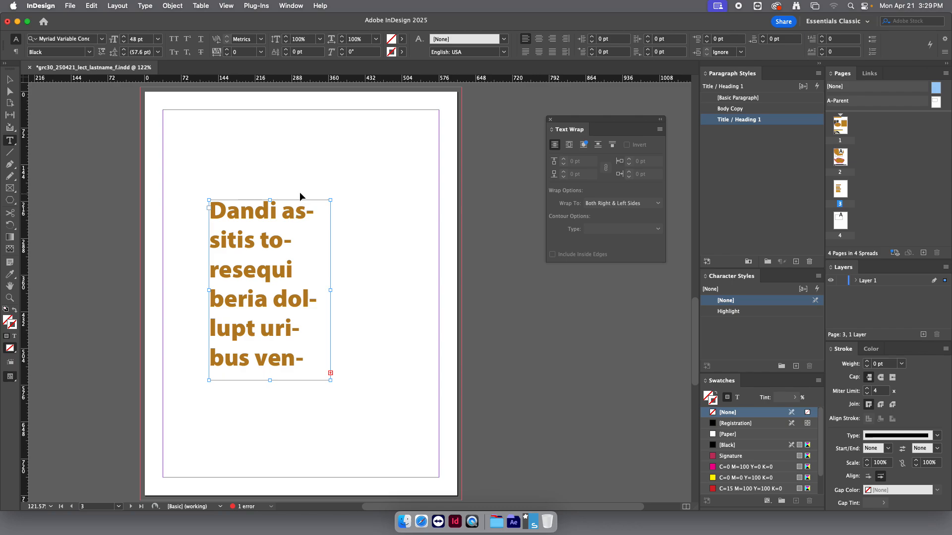
click(291, 261)
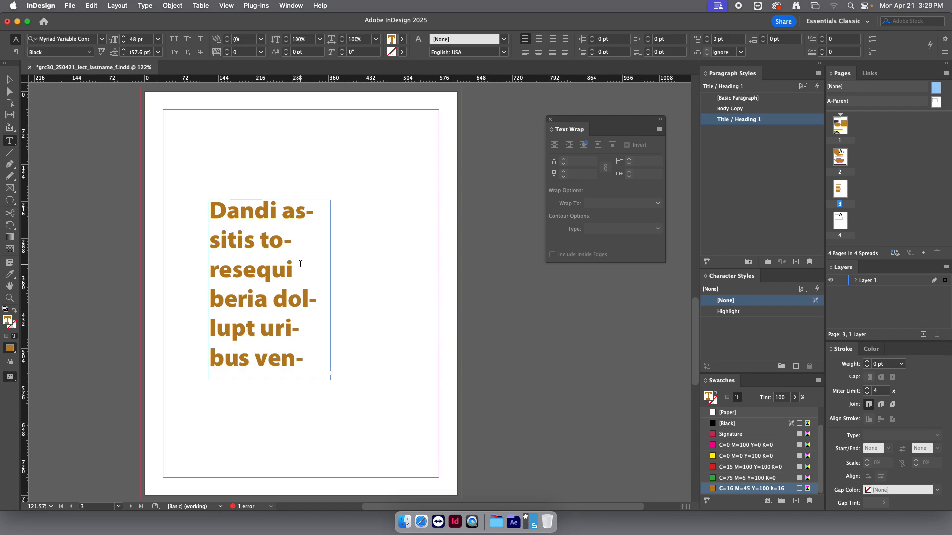
click(9, 80)
click(263, 137)
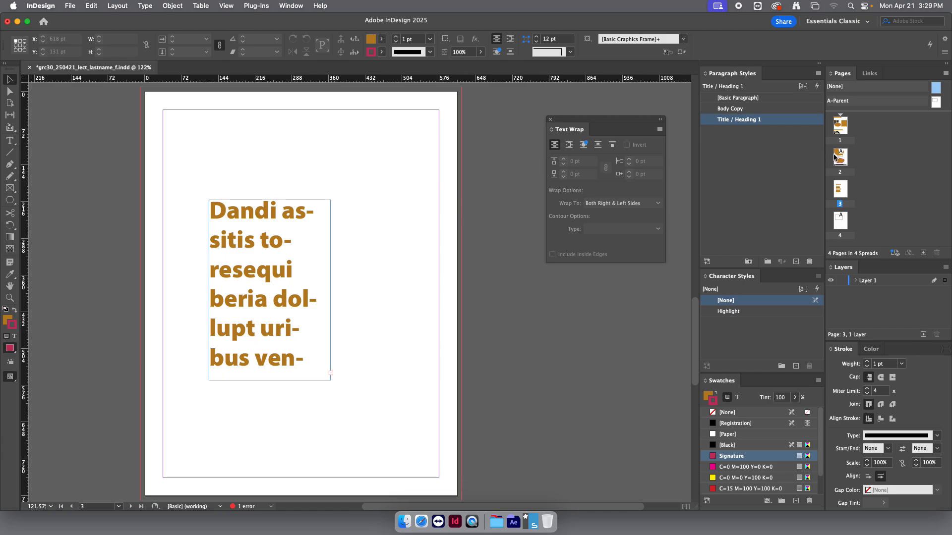
Return to page 2 and delete the curved shape with the magenta outline.
key(shift+Page_Up)
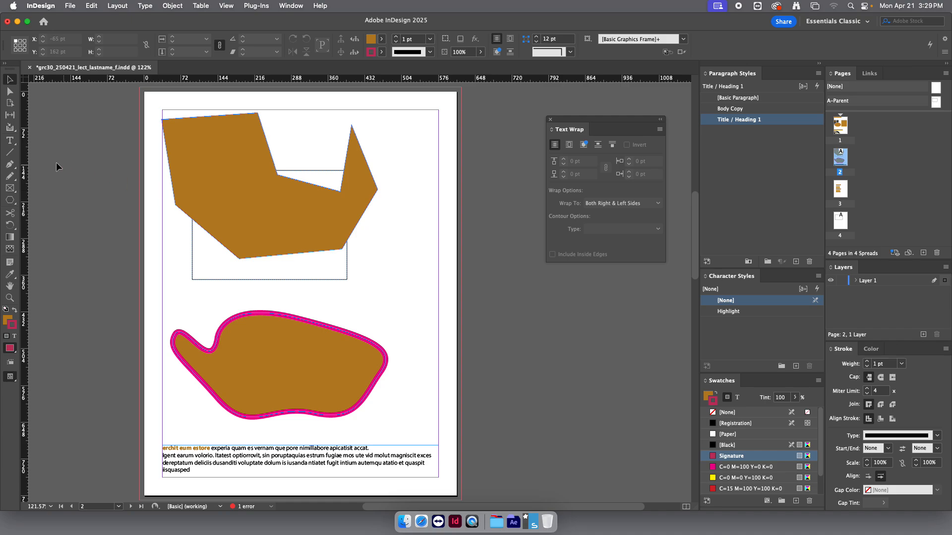
click(9, 164)
click(10, 80)
key(Delete)
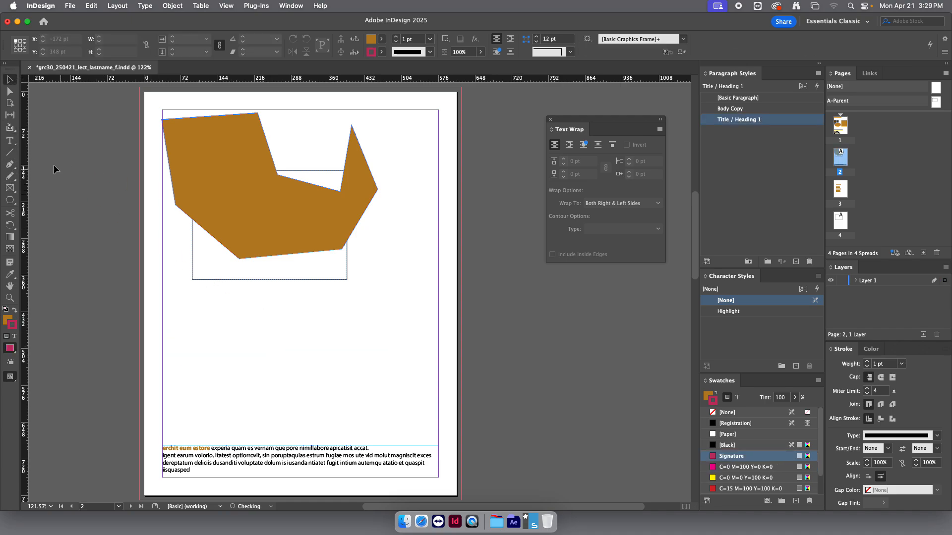
Draw a closed curved shape with the Pen tool in the empty area below the angular shape on page 2.
click(9, 164)
drag(209, 337, 226, 317)
drag(285, 325, 308, 334)
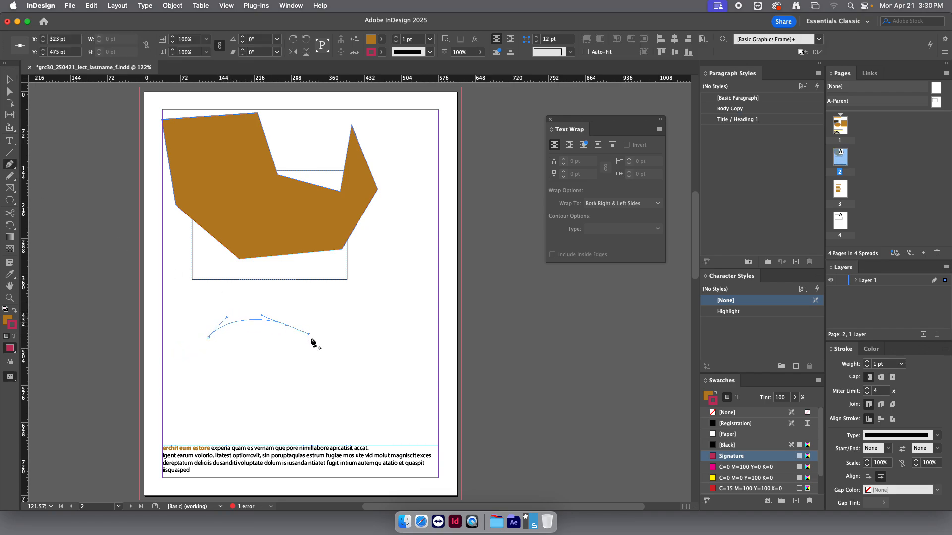
drag(330, 377, 308, 406)
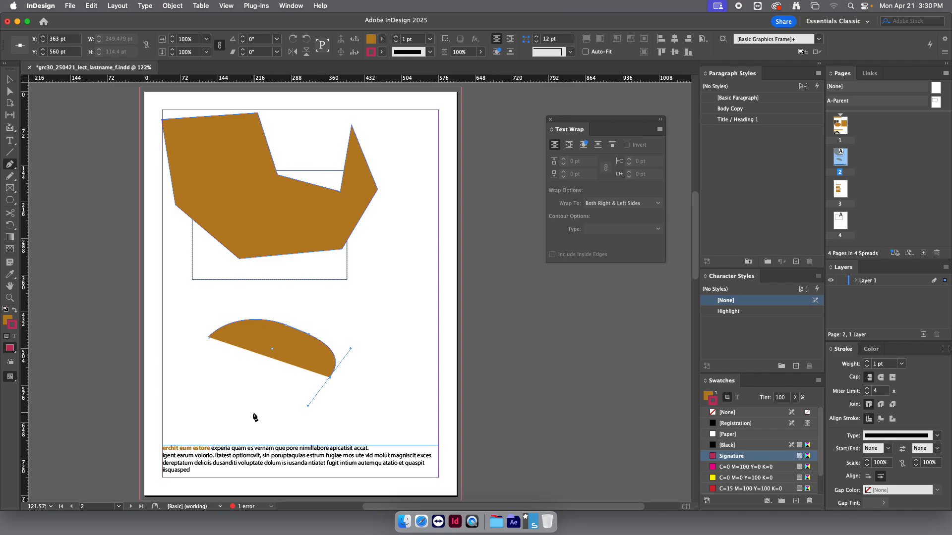
click(253, 412)
drag(218, 383, 184, 348)
click(208, 338)
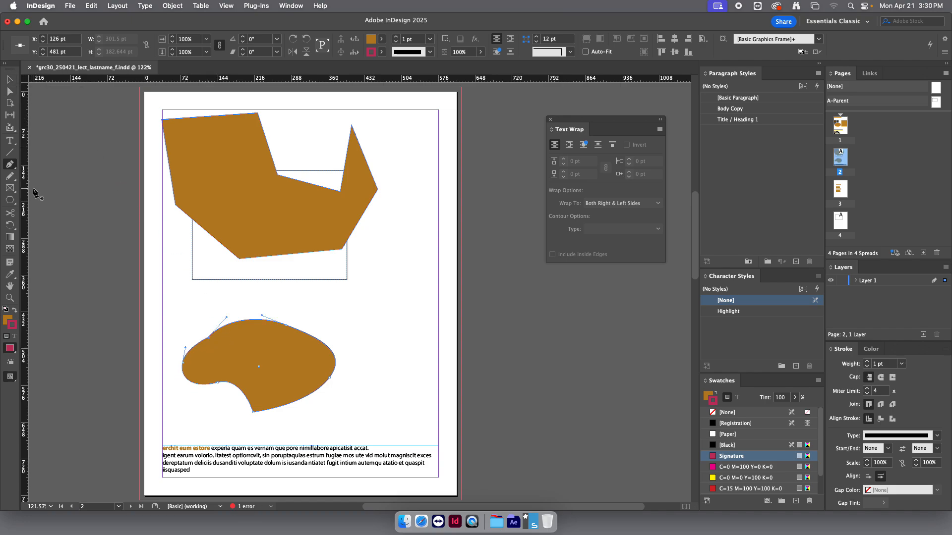
Convert the angular shape's two lower corners and its upper spike tip into smooth curves with the Convert Direction Point tool.
click(9, 167)
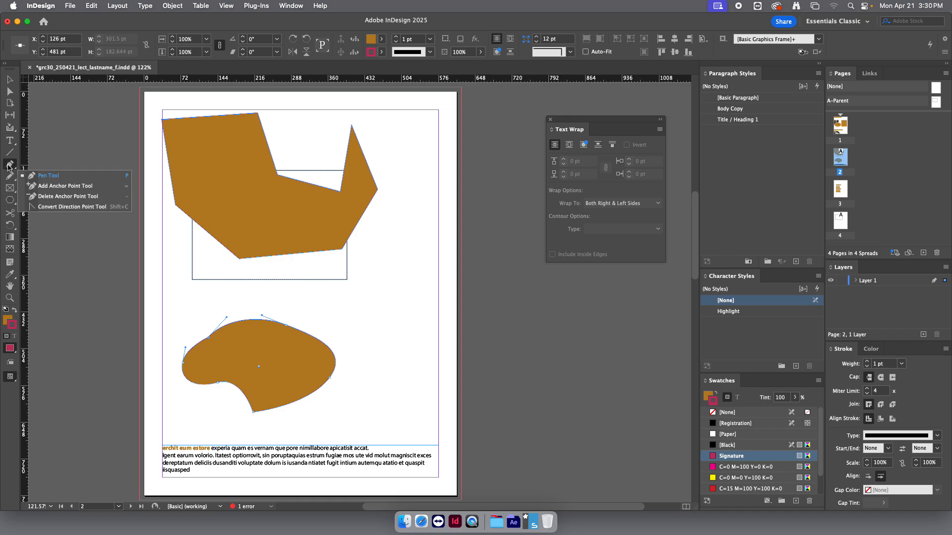
click(60, 207)
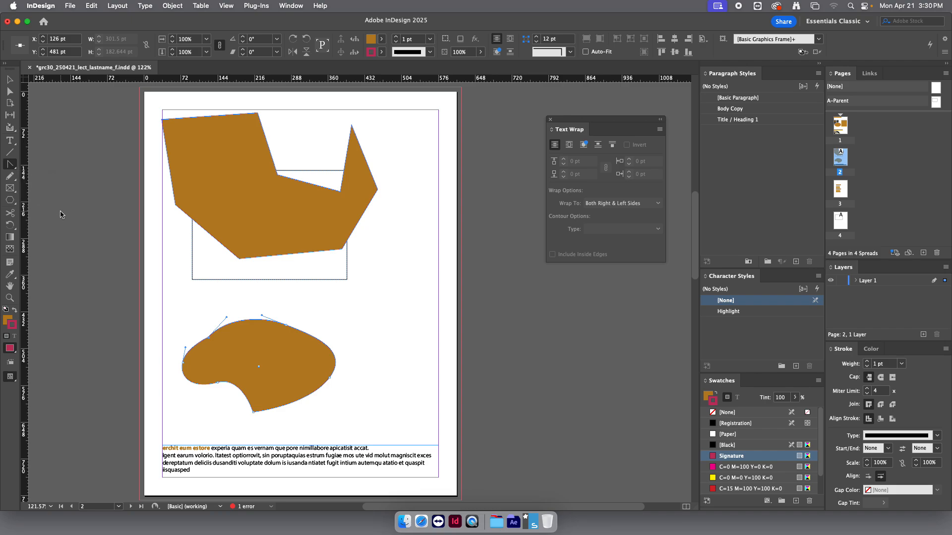
right_click(335, 245)
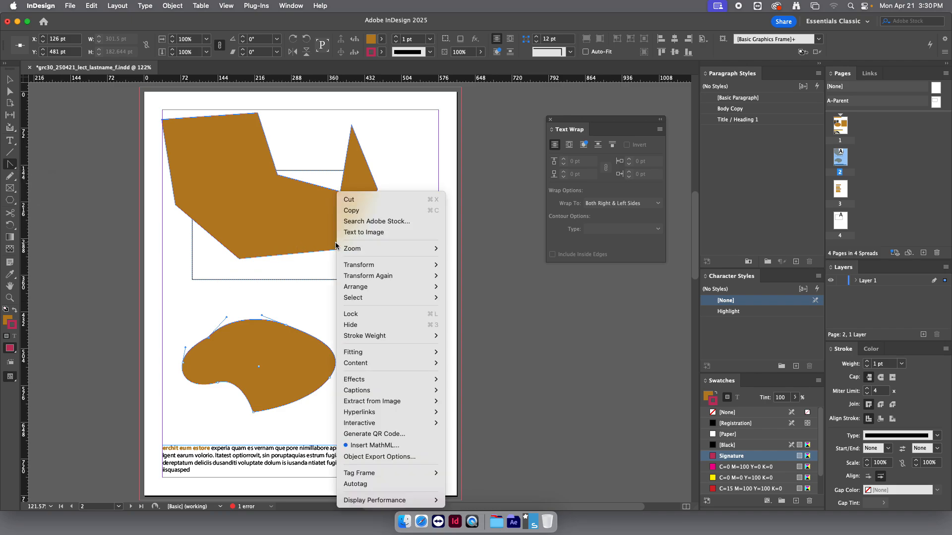
click(293, 244)
click(297, 241)
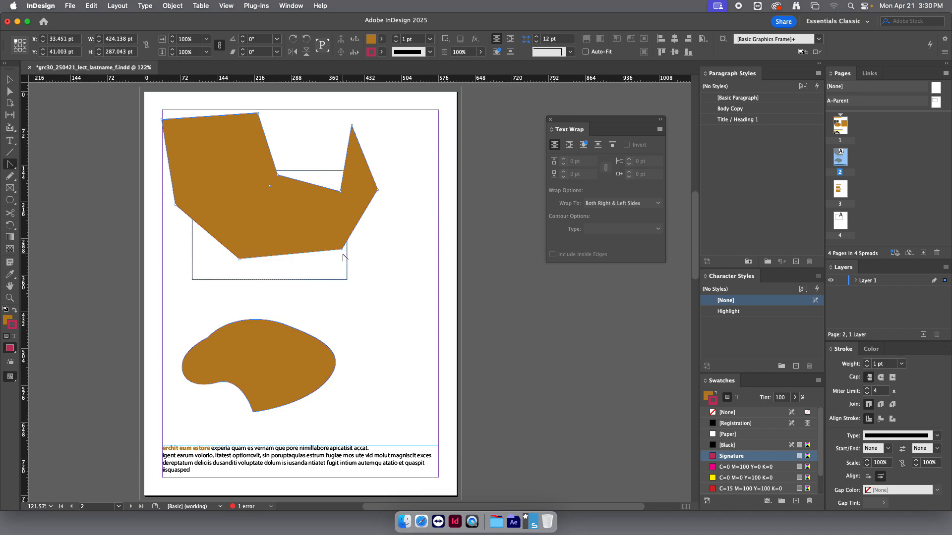
drag(342, 250, 296, 280)
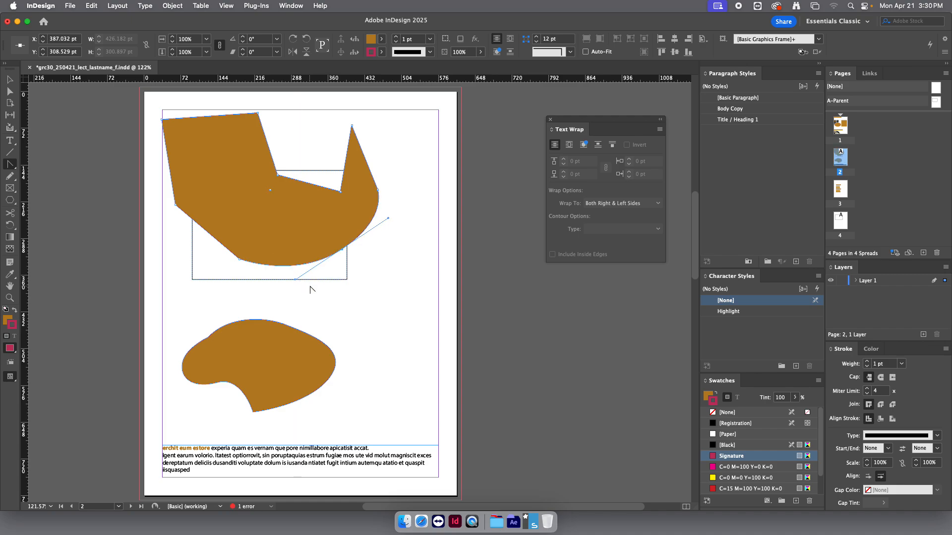
drag(240, 261, 219, 290)
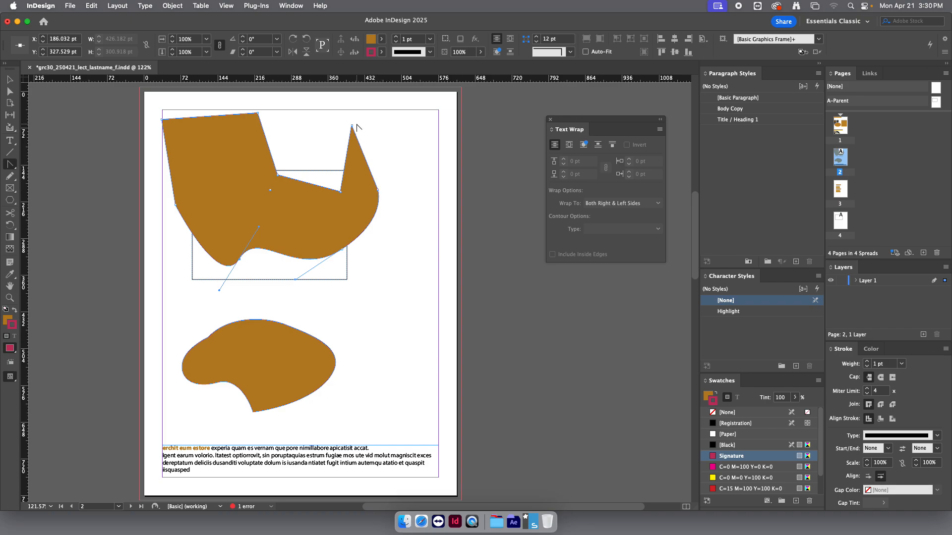
drag(352, 127, 379, 124)
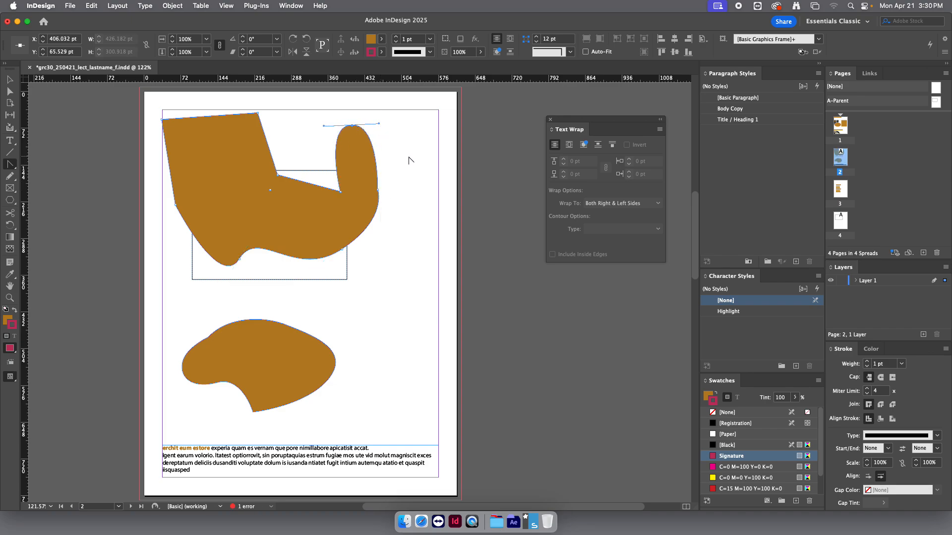
Deselect the reshaped object and apply the [None] parent to page 2.
click(10, 79)
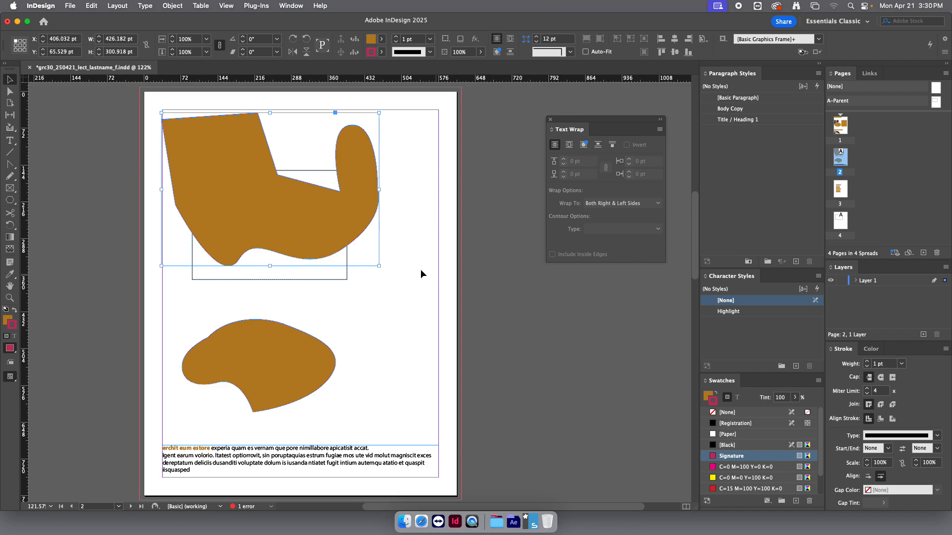
click(391, 284)
drag(867, 87, 838, 166)
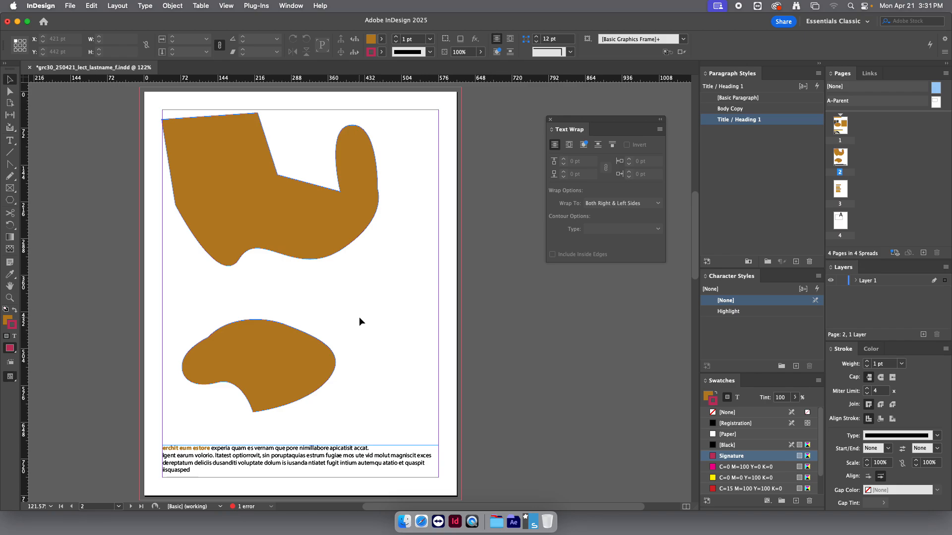
Open A-Parent and reshape its frame into a strip 630 pt wide and 31 pt high along the page's top edge.
double_click(936, 102)
drag(261, 156, 241, 95)
drag(299, 201, 462, 108)
drag(145, 100, 140, 99)
click(230, 159)
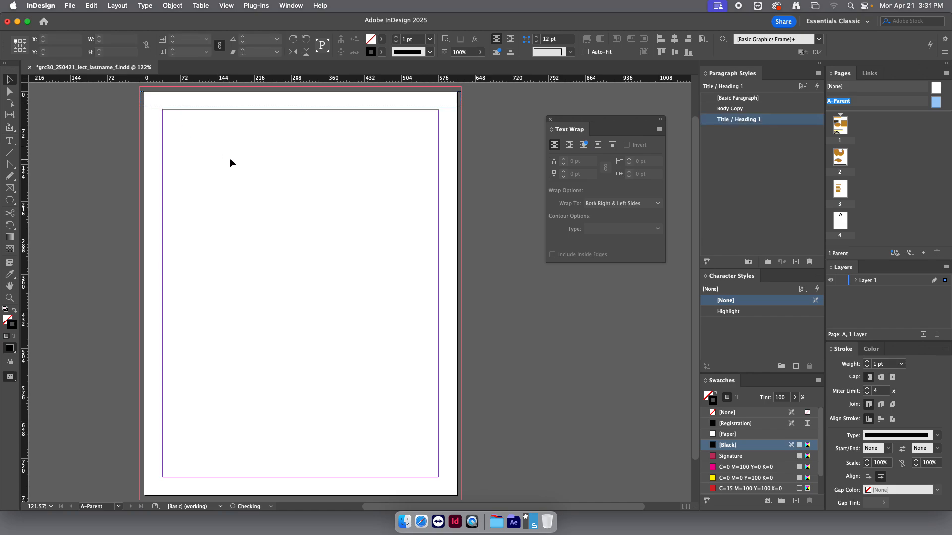
Fill the strip with the [Registration] swatch, move it to the page's bottom edge at Y 770 pt, and deselect it.
click(287, 106)
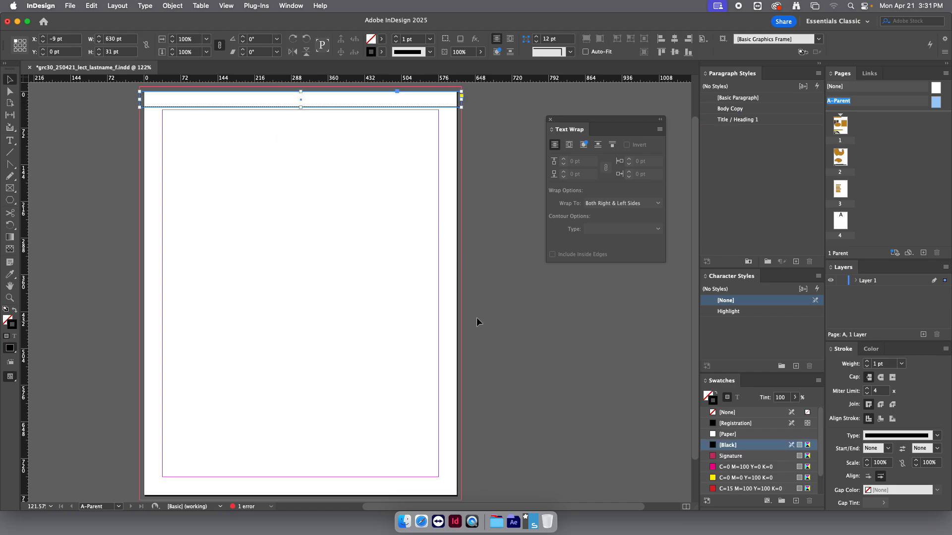
click(737, 424)
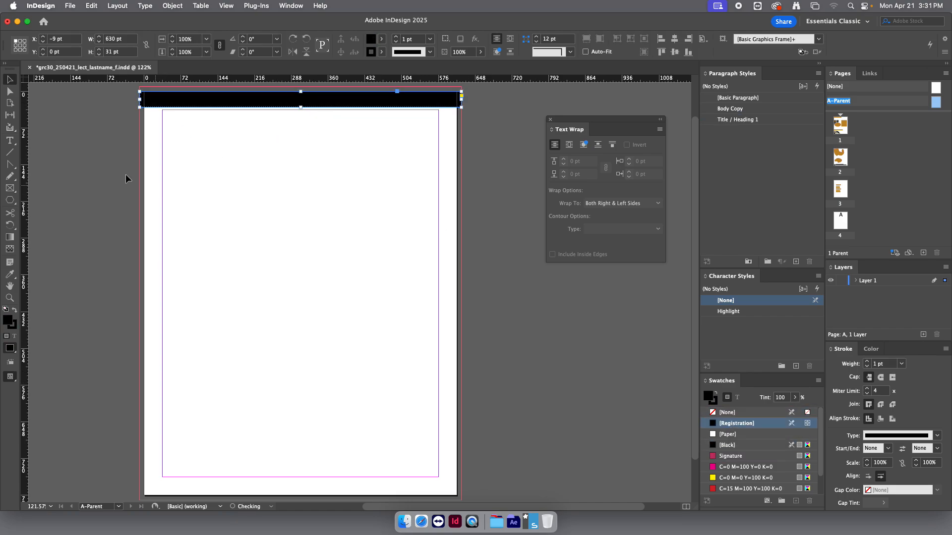
click(175, 167)
drag(189, 102, 189, 492)
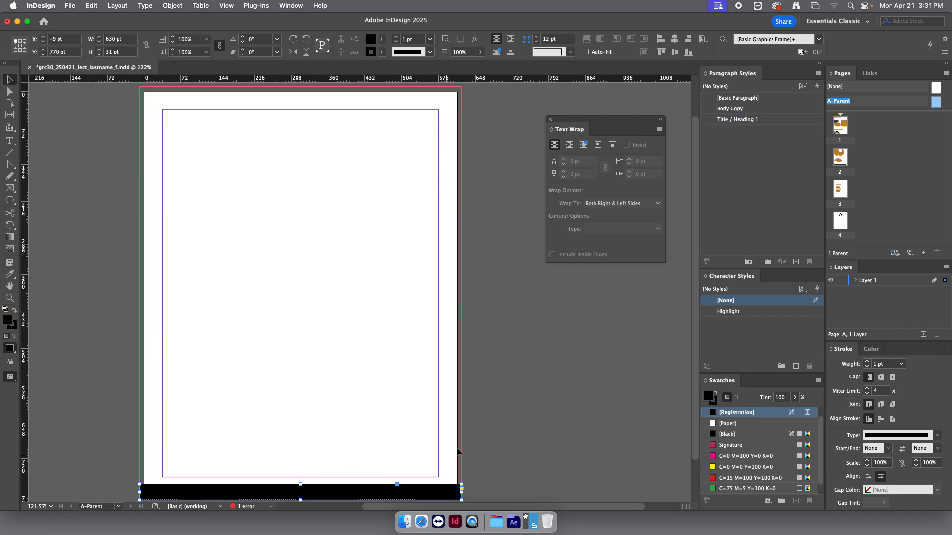
click(495, 444)
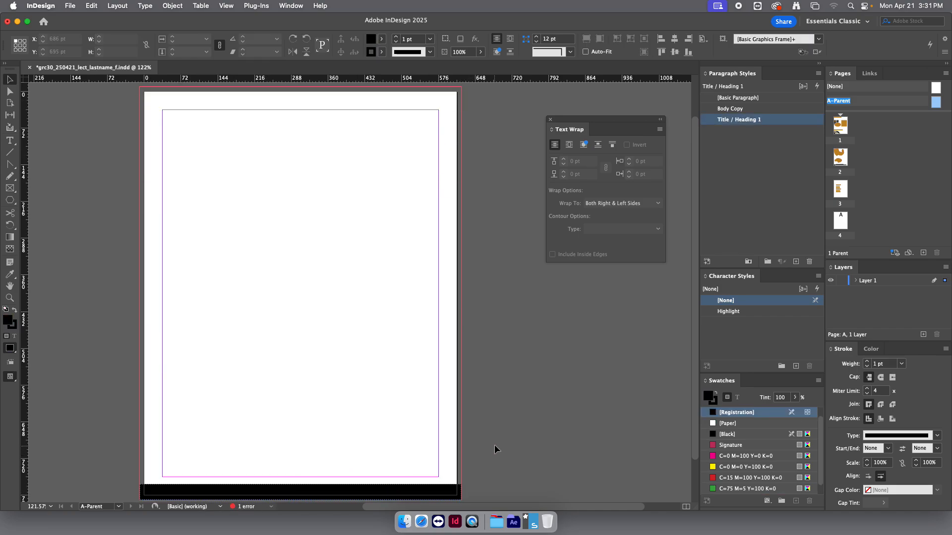
click(298, 488)
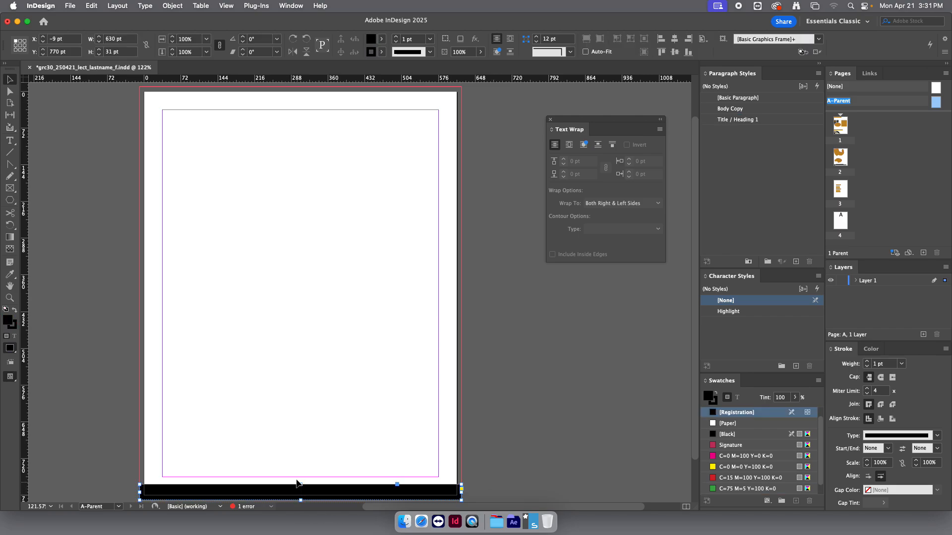
click(259, 178)
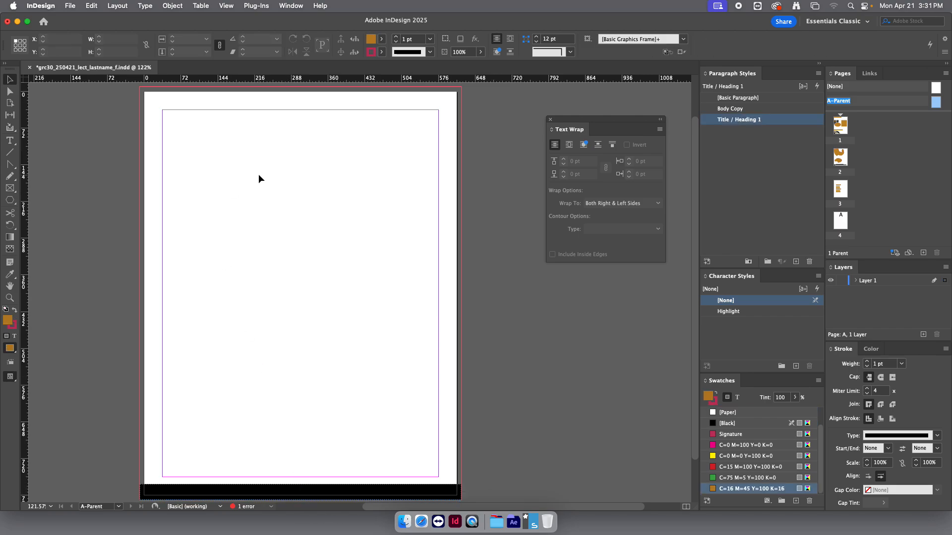
Add a text frame in the upper part of A-Parent with the Body Copy style and insert a Current Page Number marker.
click(10, 140)
drag(201, 183, 318, 211)
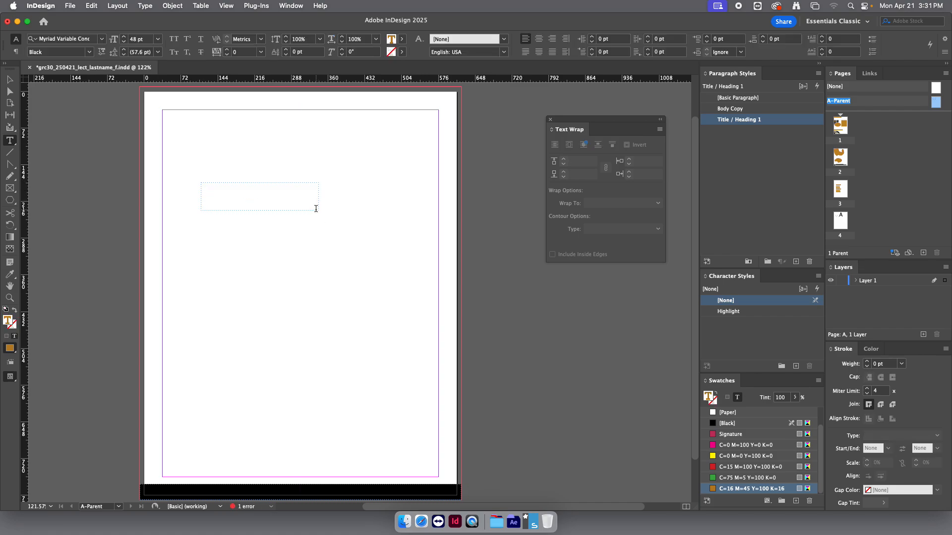
click(750, 110)
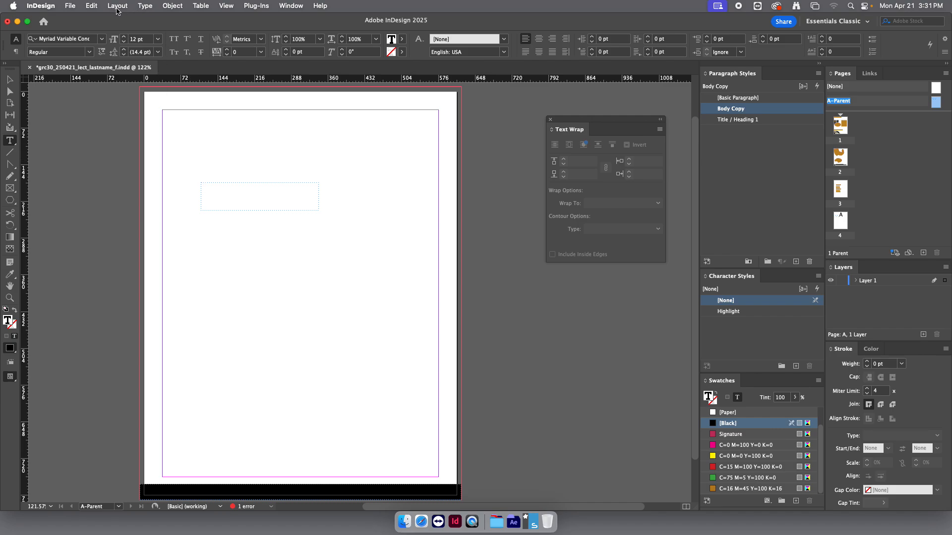
click(145, 6)
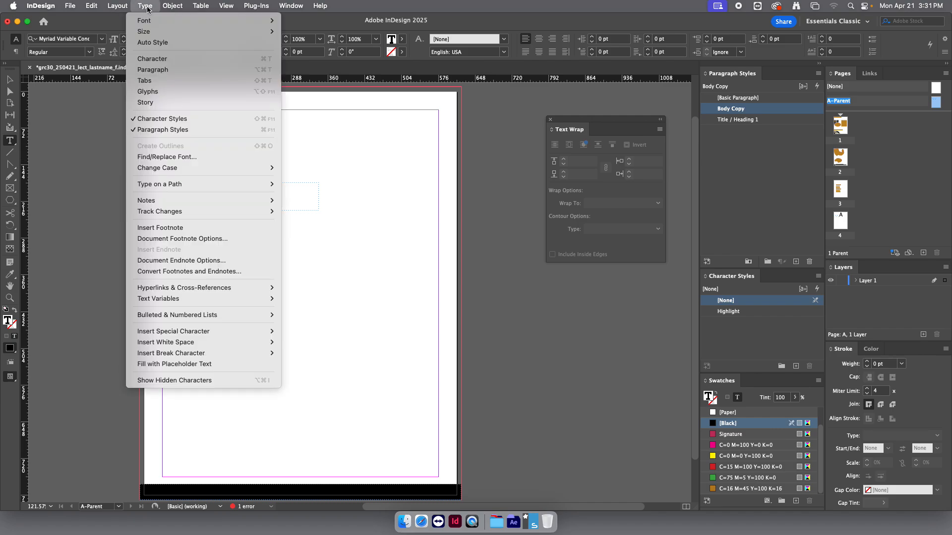
mouse_move(184, 336)
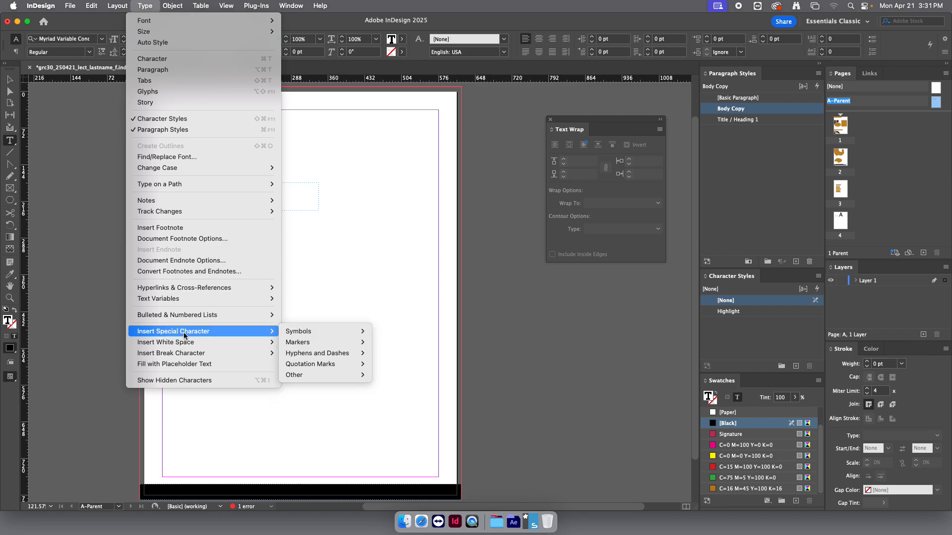
mouse_move(317, 342)
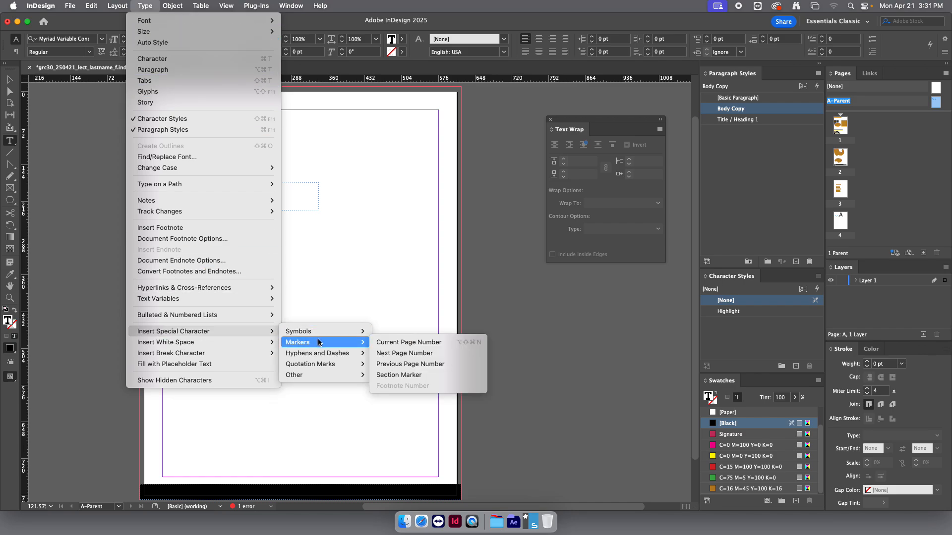
click(408, 342)
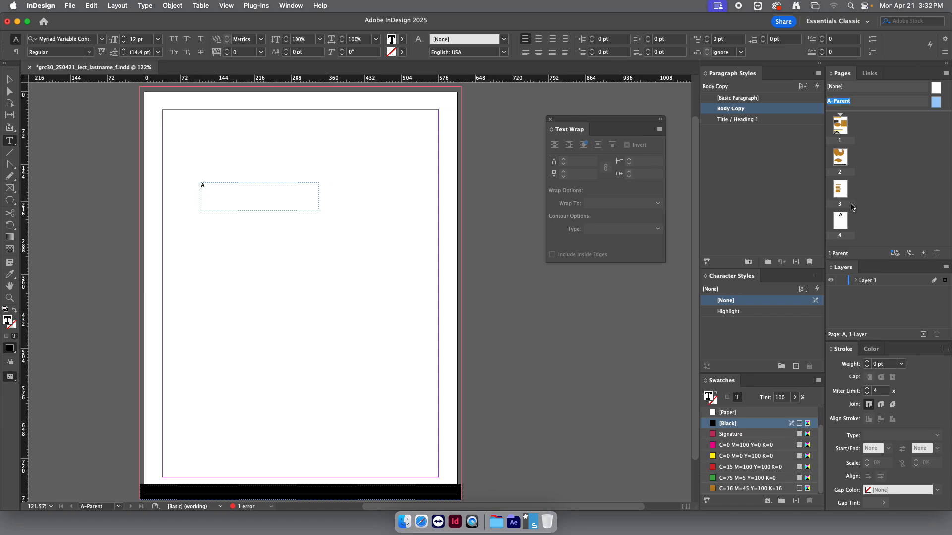
Create a second parent page and insert a Current Page Number marker in a new text frame about 276 pt wide and 153 pt high.
click(924, 255)
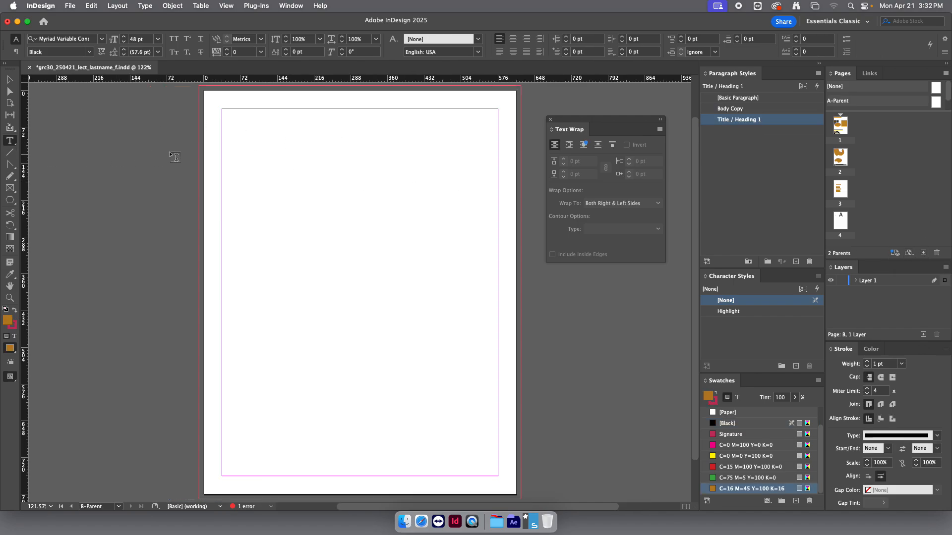
drag(253, 130, 394, 208)
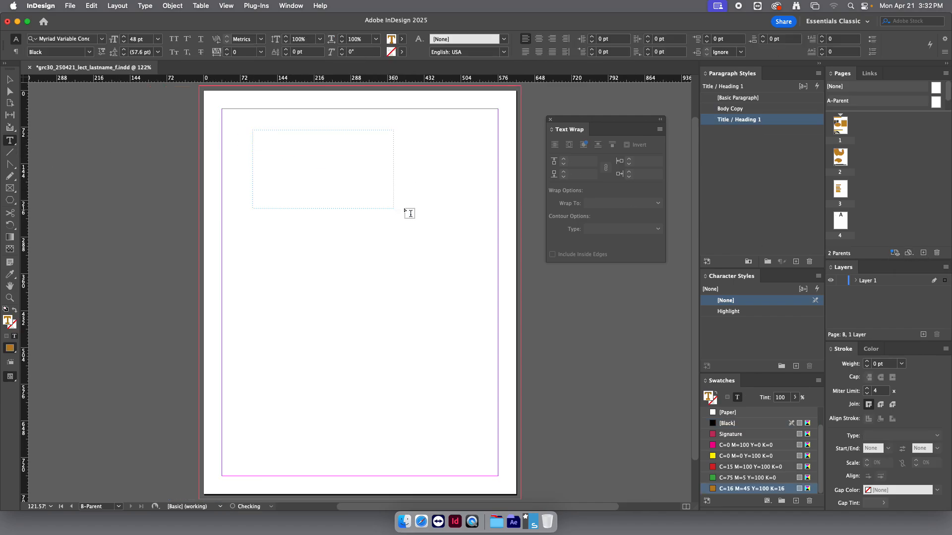
drag(948, 94, 948, 105)
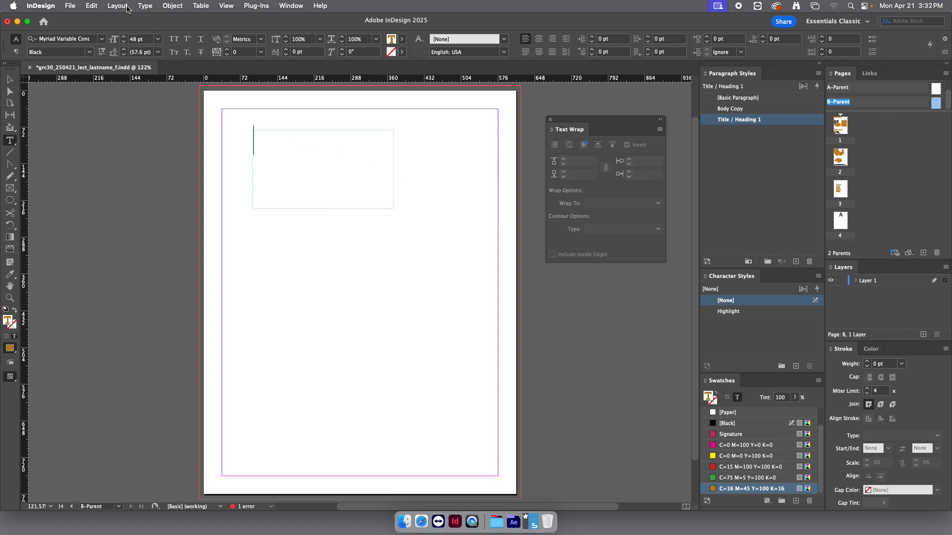
click(145, 8)
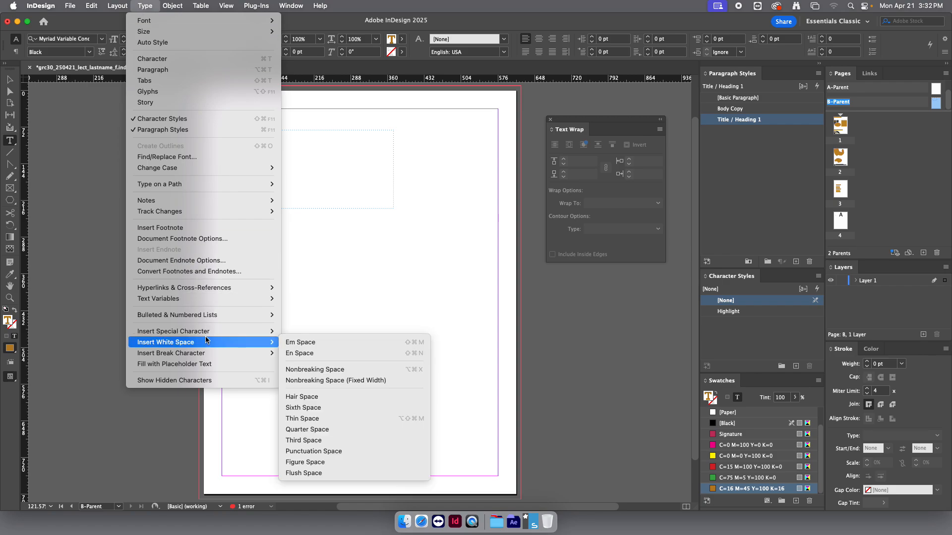
mouse_move(206, 333)
mouse_move(319, 335)
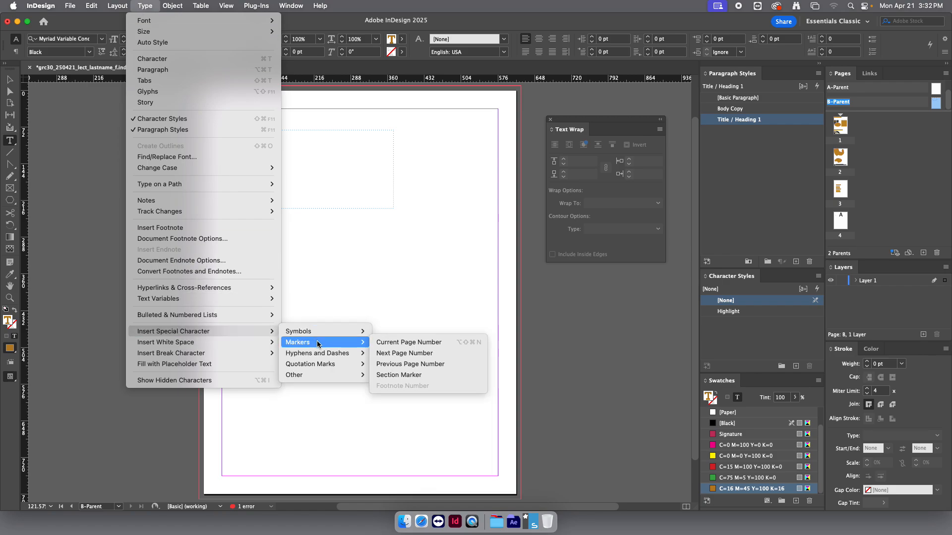
click(408, 343)
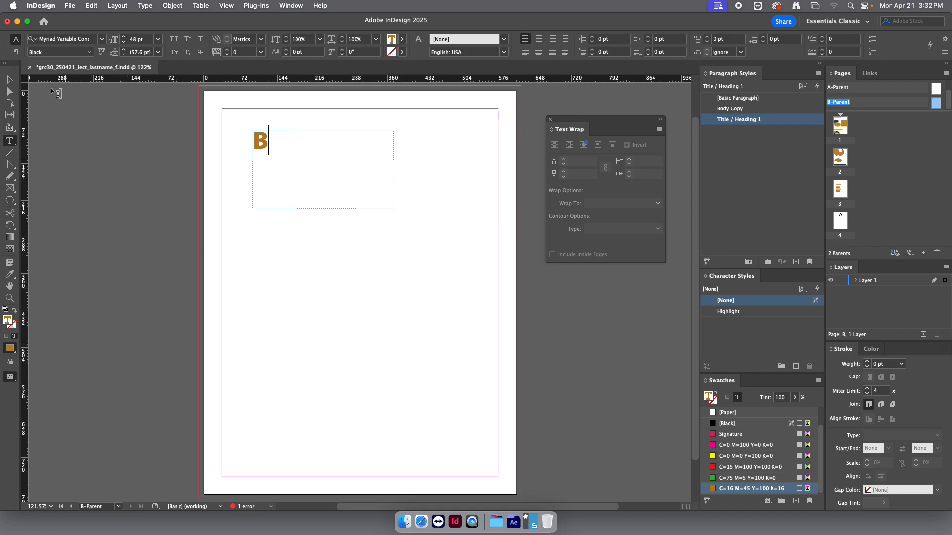
Move B-Parent's page number frame to the upper-left margin corner at X 36 pt, Y 36 pt.
click(10, 81)
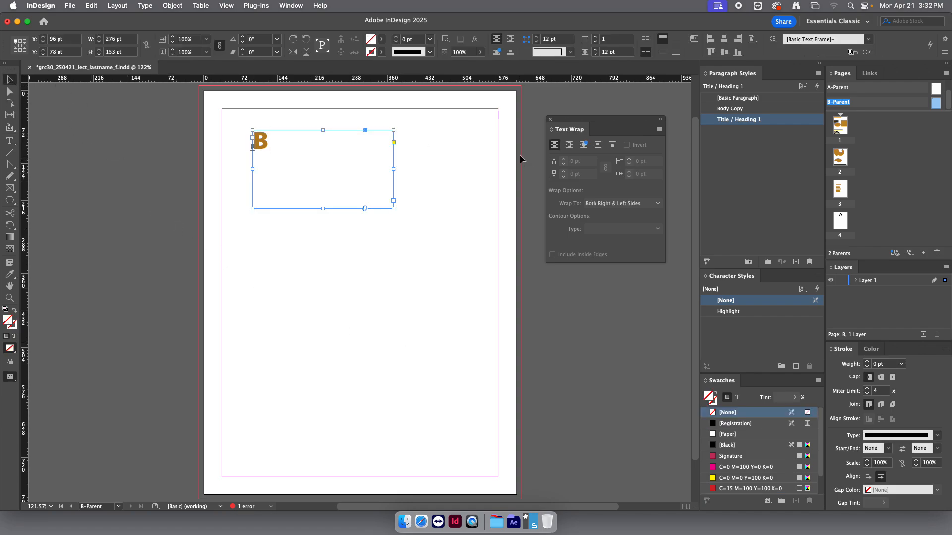
drag(261, 142, 231, 121)
click(430, 162)
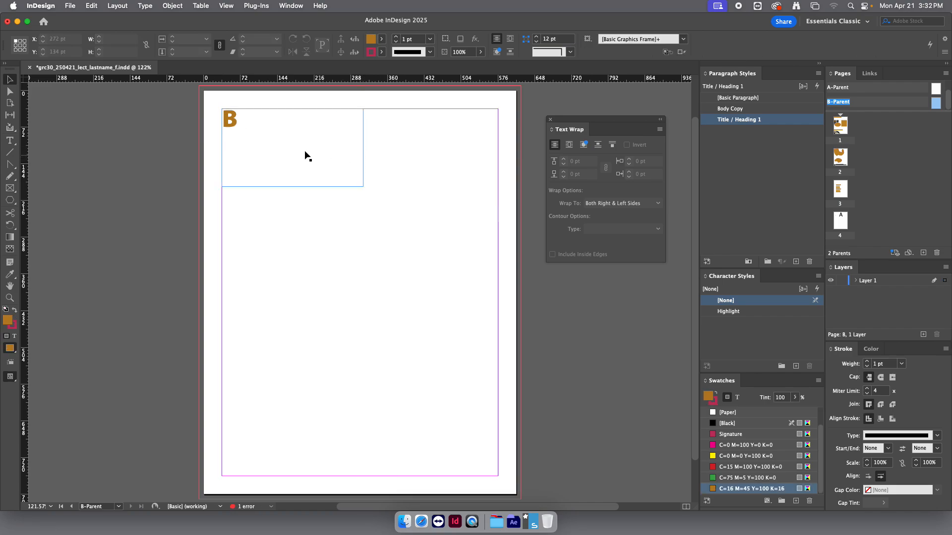
click(275, 143)
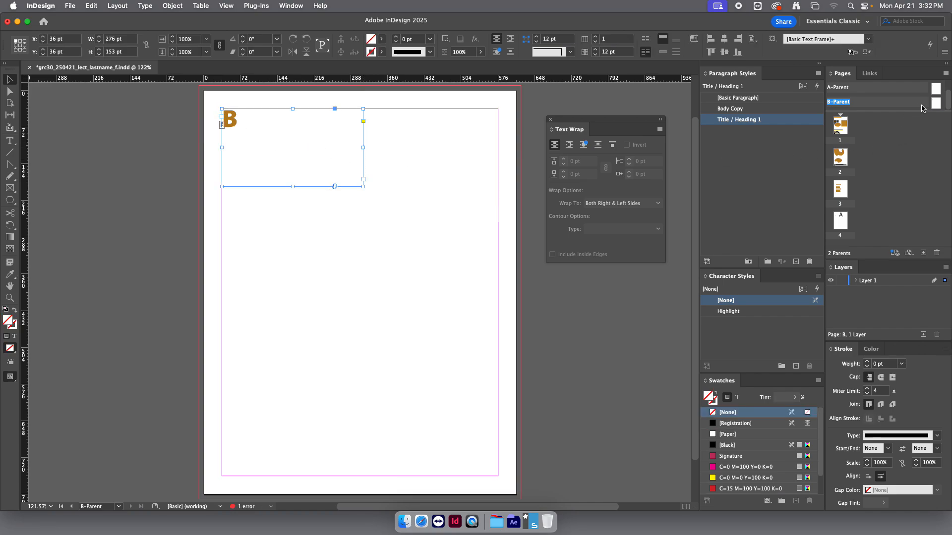
Apply B-Parent to pages 3 and 4, and open page 1.
drag(917, 103, 845, 194)
drag(851, 104, 845, 223)
double_click(841, 127)
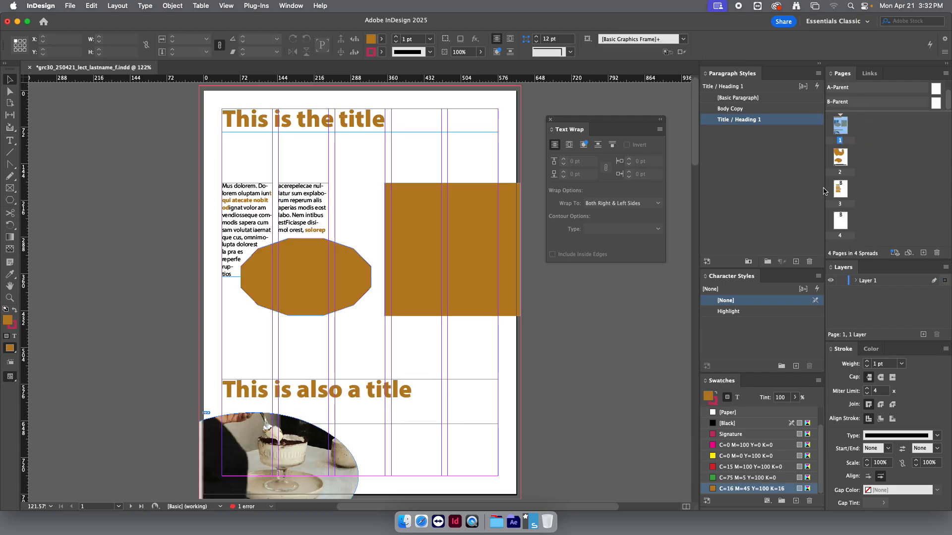
Apply A-Parent to pages 2 and 1.
double_click(841, 158)
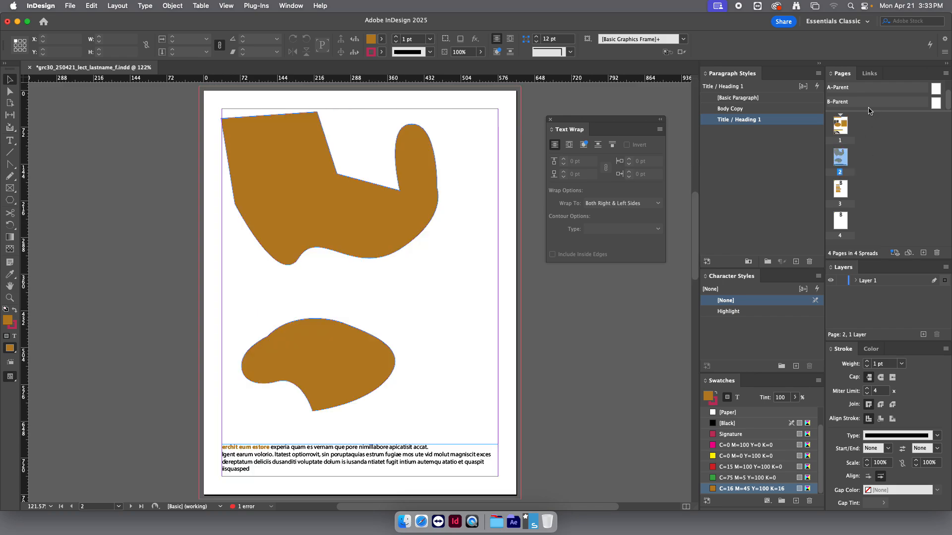
drag(842, 88, 843, 161)
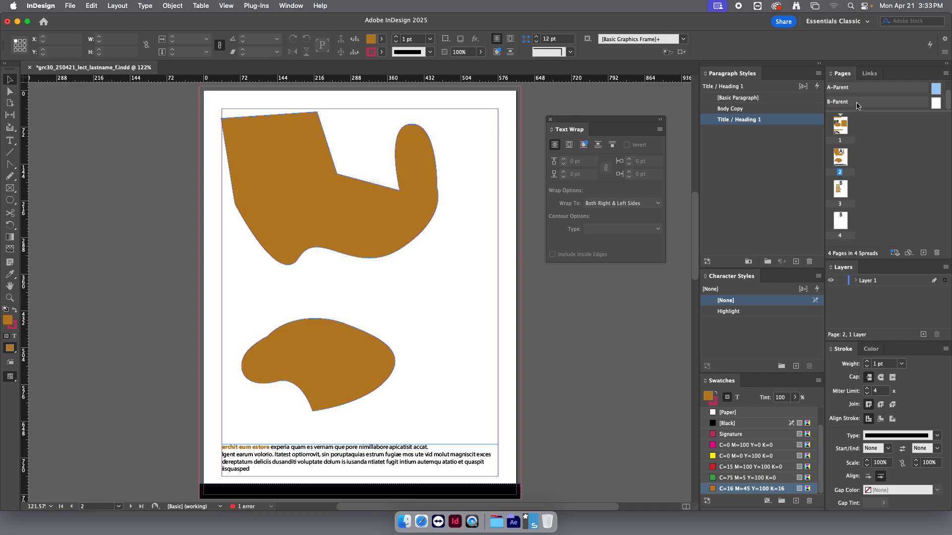
drag(858, 89, 843, 128)
On A-Parent, move the page number frame onto the black bar, to about X 30 pt, Y 778 pt.
double_click(856, 90)
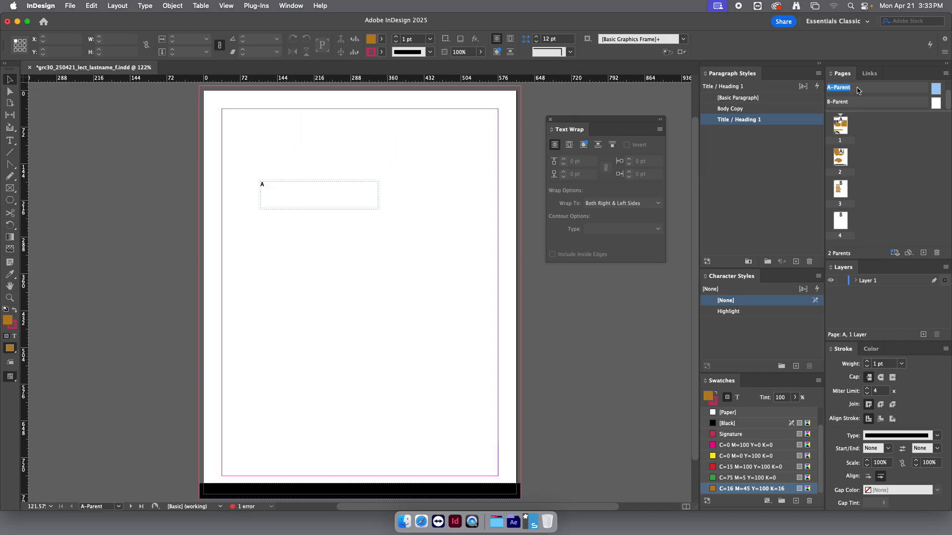
drag(261, 203, 221, 493)
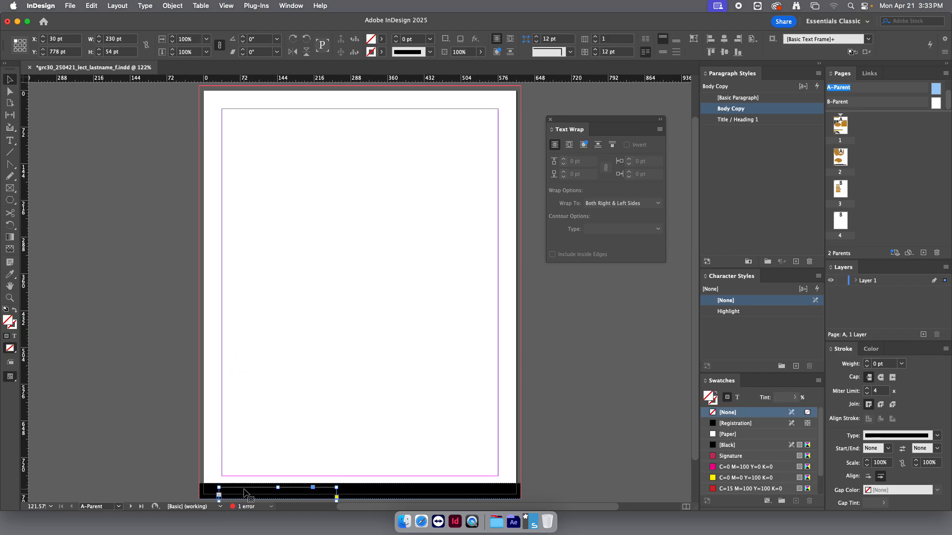
click(728, 434)
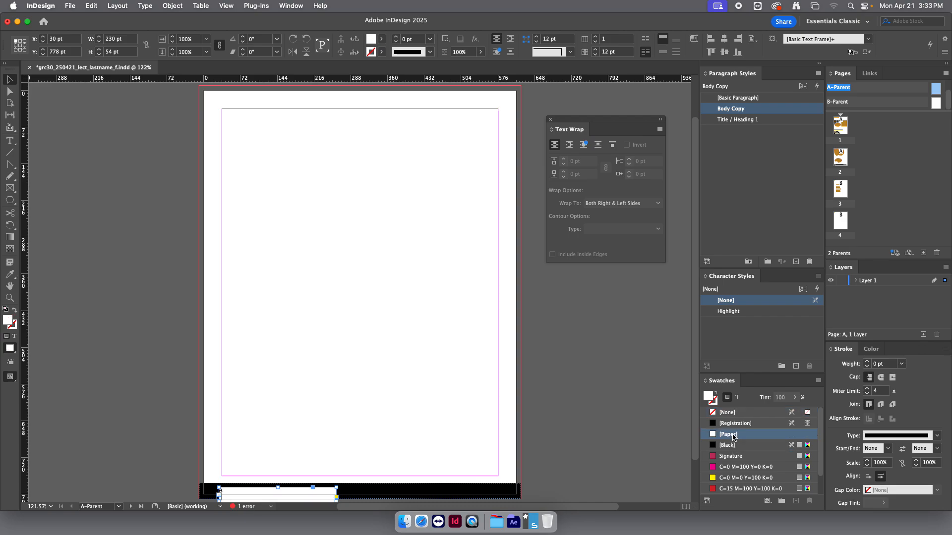
key(super+z)
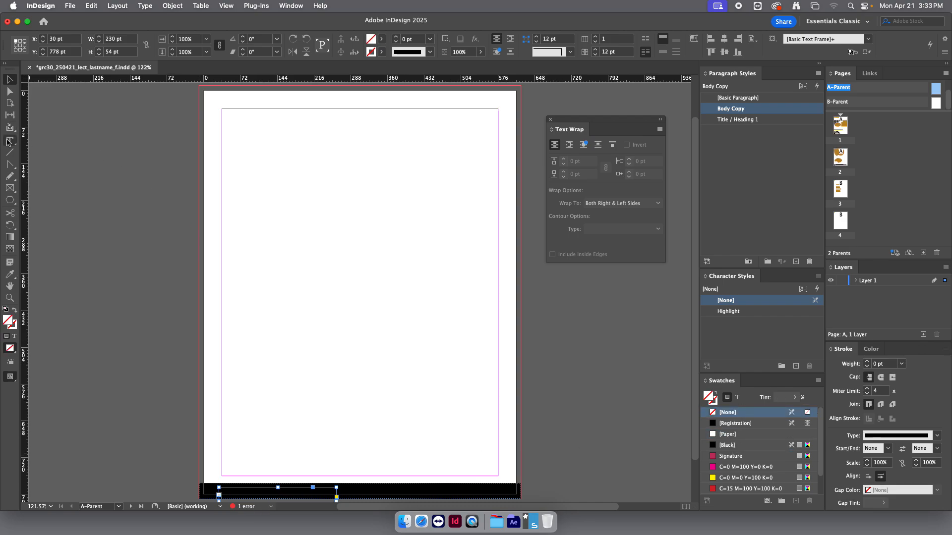
Color the page number marker text on A-Parent's black bar with the [Paper] swatch.
click(10, 143)
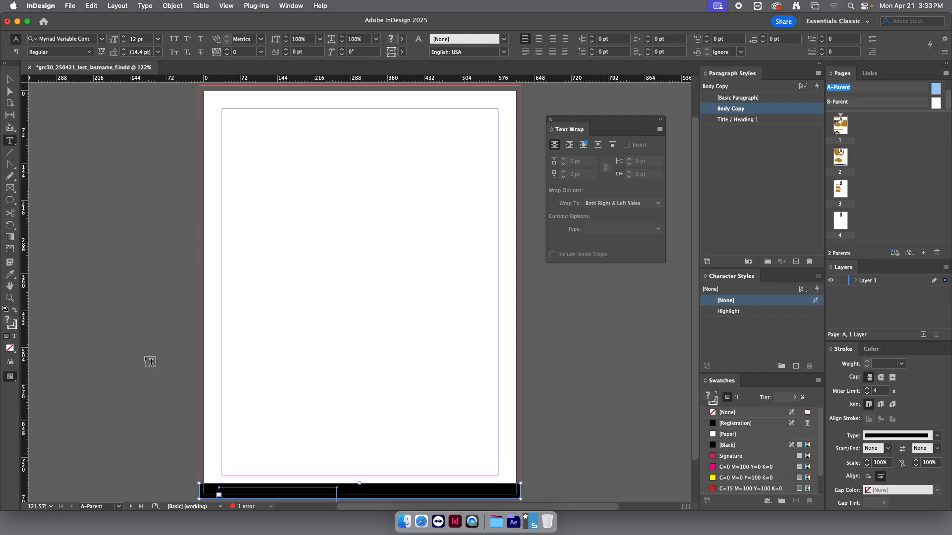
click(224, 489)
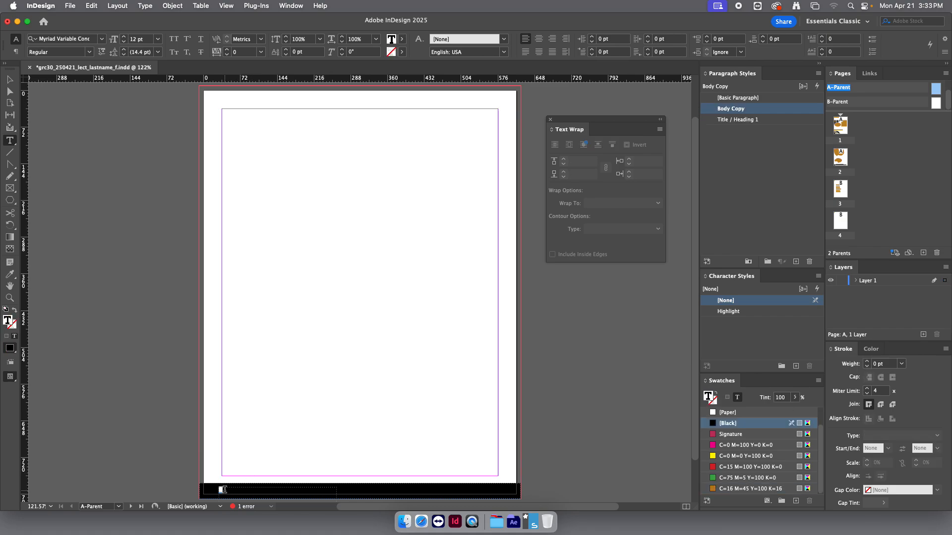
click(733, 413)
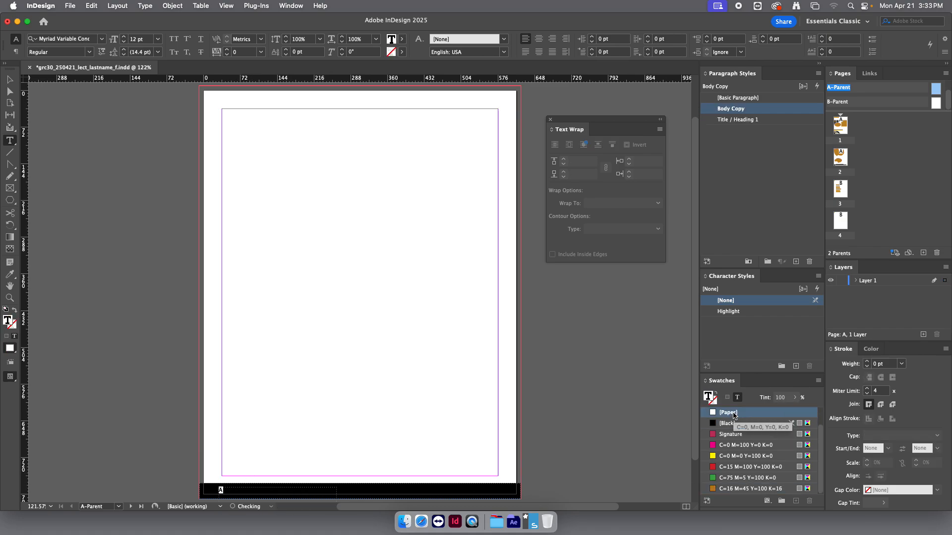
click(8, 80)
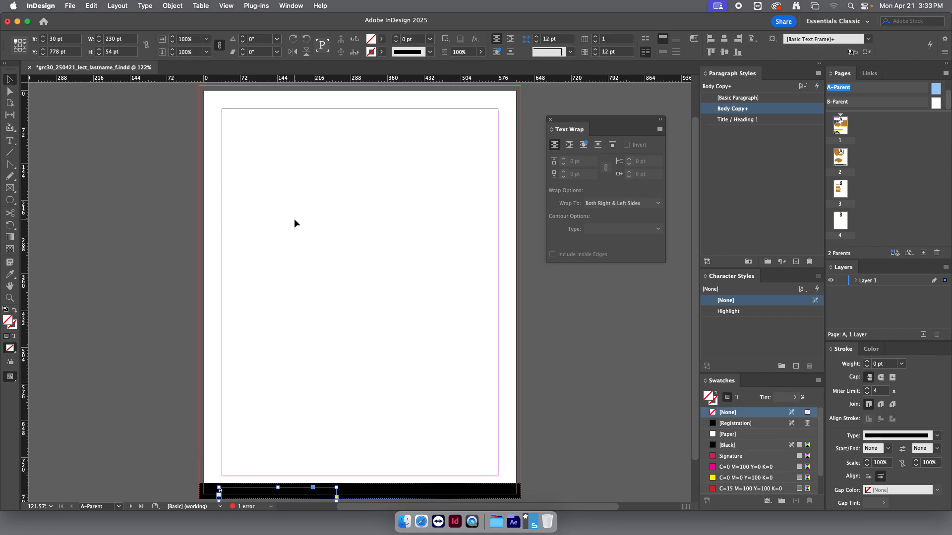
Nudge A-Parent's page number frame slightly to the right along the black bar and deselect it.
click(224, 492)
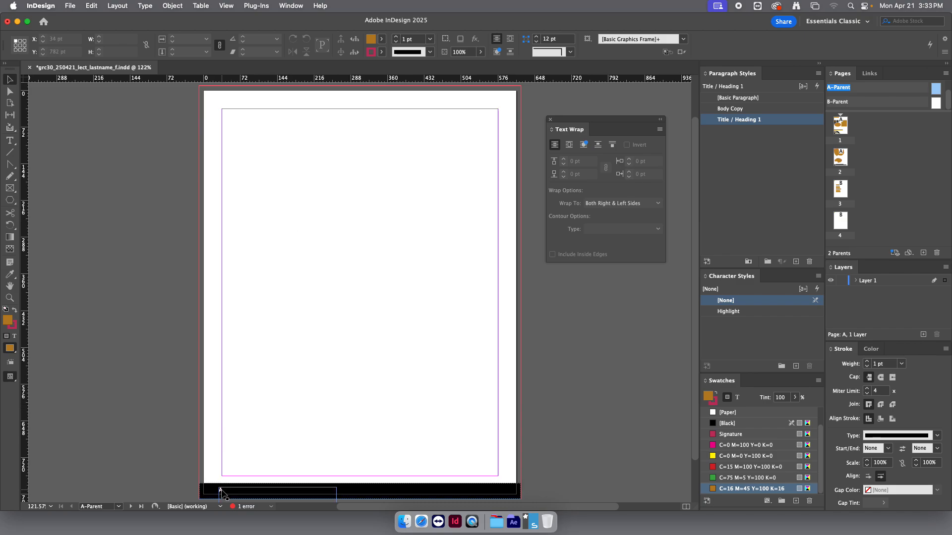
key(Right)
key(Right)
key(Right)
key(Right)
key(Right)
key(Right)
key(Right)
key(Right)
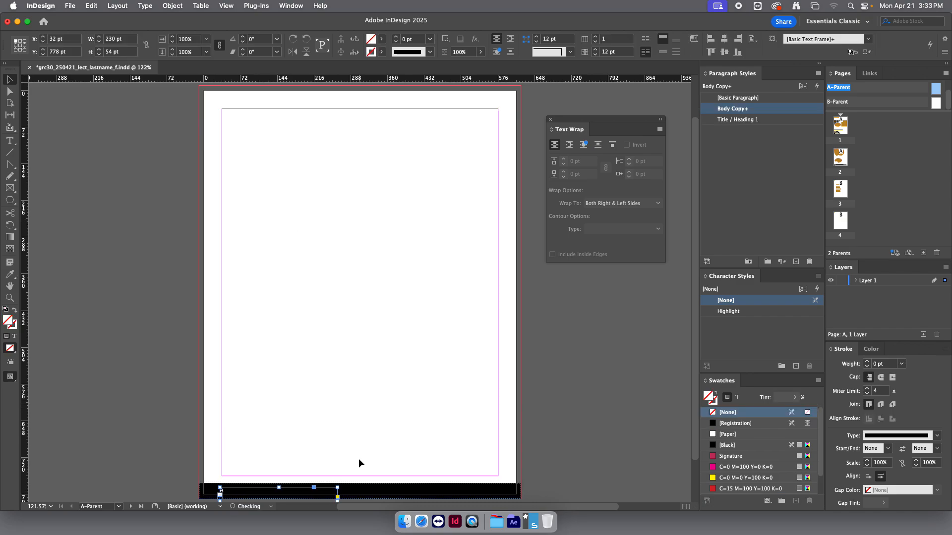
click(377, 372)
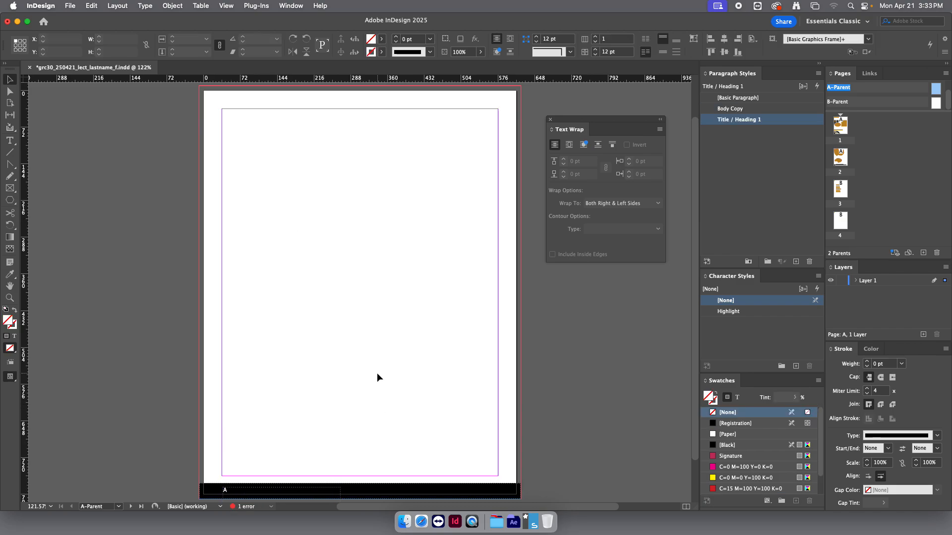
On page 1, move the dessert photo up slightly so it sits higher against the black bar.
double_click(837, 130)
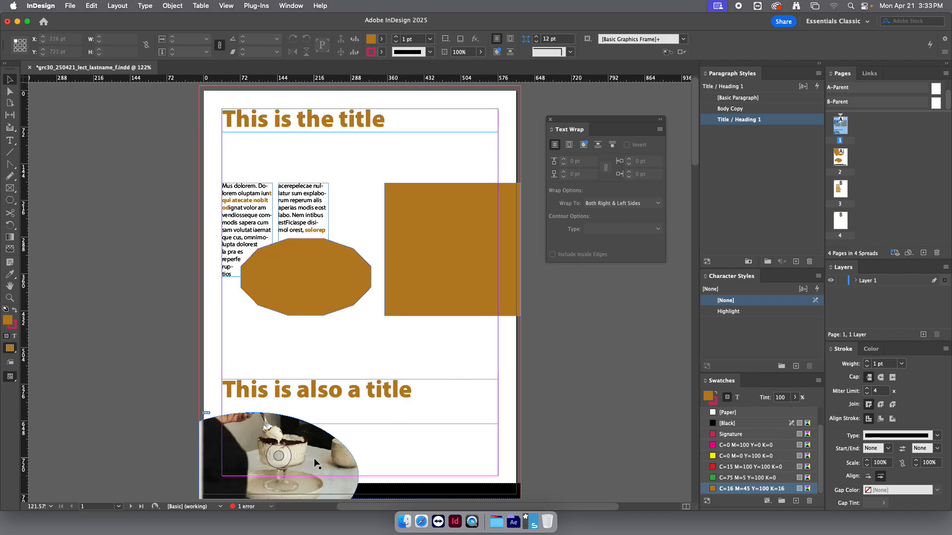
drag(314, 462, 313, 447)
click(539, 420)
Preview pages 1 through 4 without guides to check their page numbers, and save the document.
key(w)
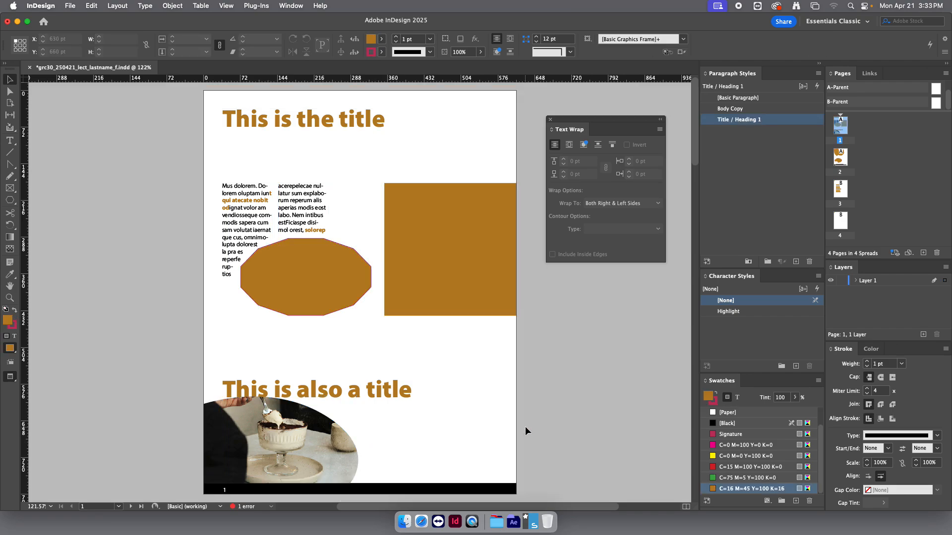
key(Tab)
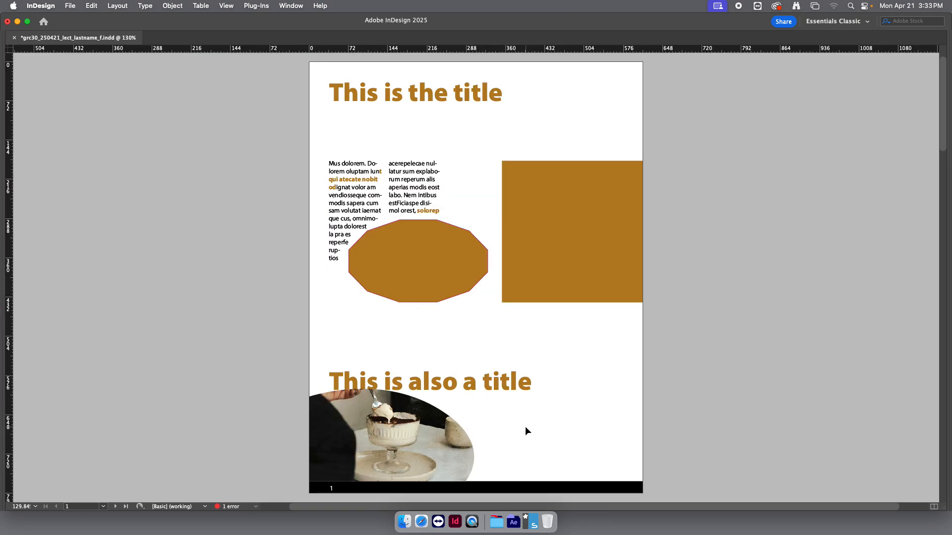
key(Tab)
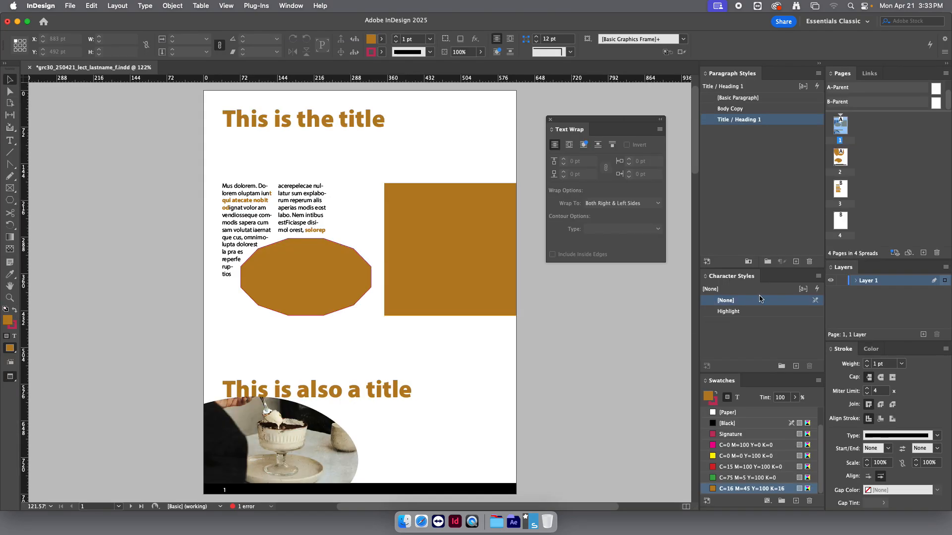
double_click(840, 158)
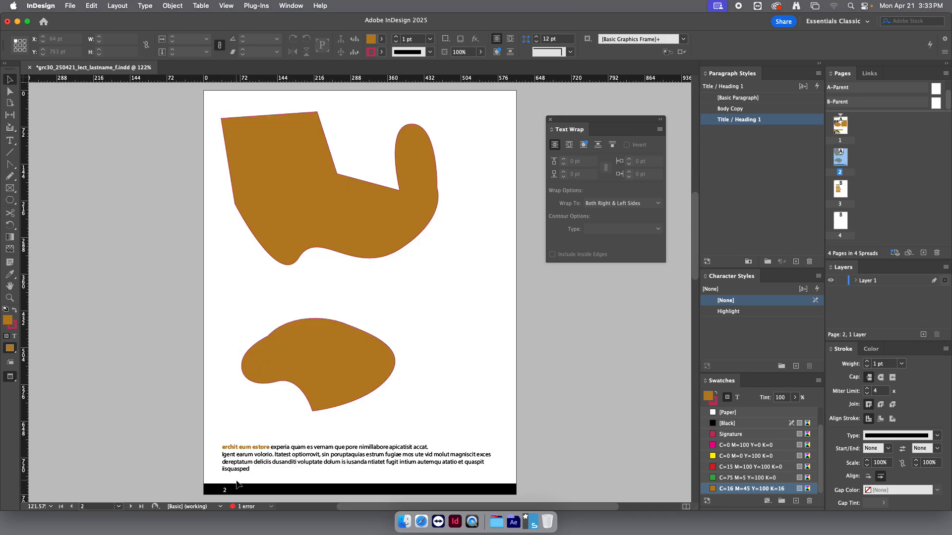
double_click(840, 190)
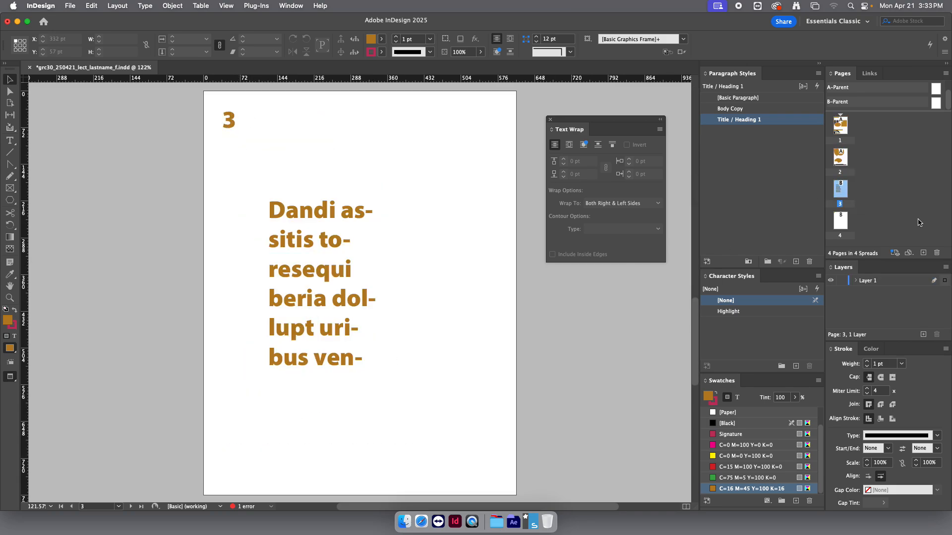
double_click(841, 225)
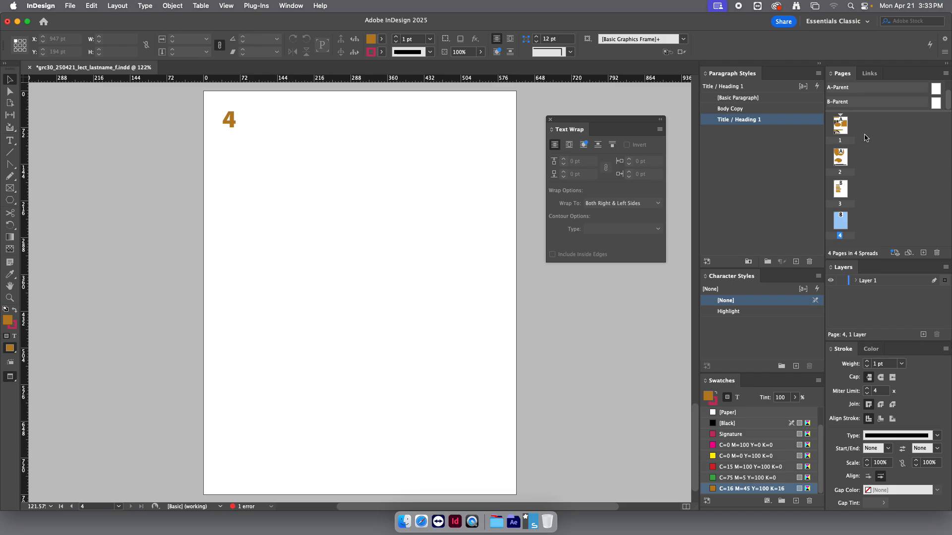
key(Tab)
key(Tab)
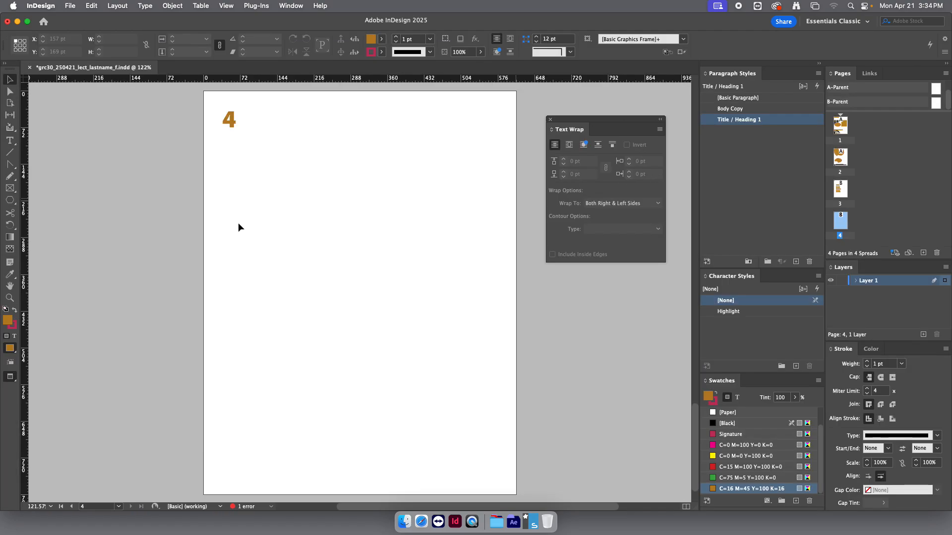
key(super+s)
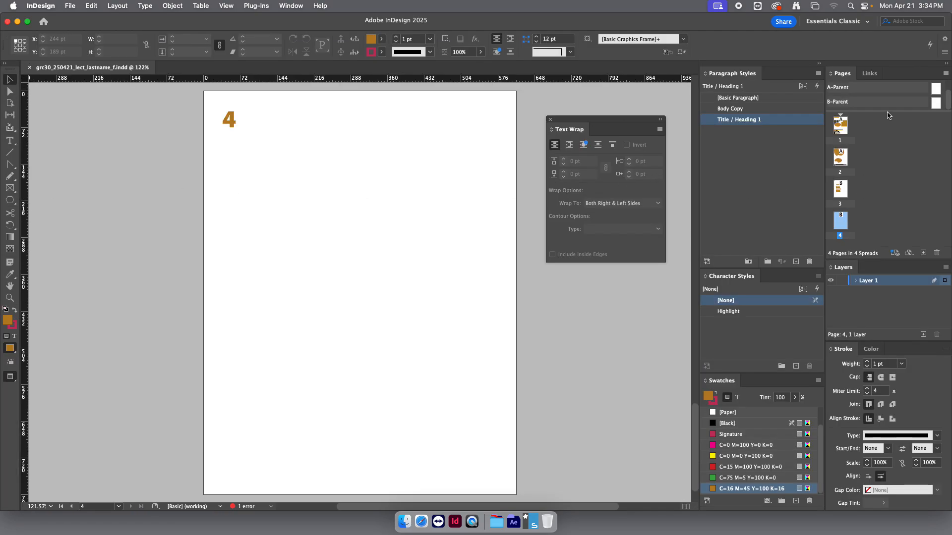
With page 1 open, create a paragraph style named Headings based on Body Copy.
double_click(841, 124)
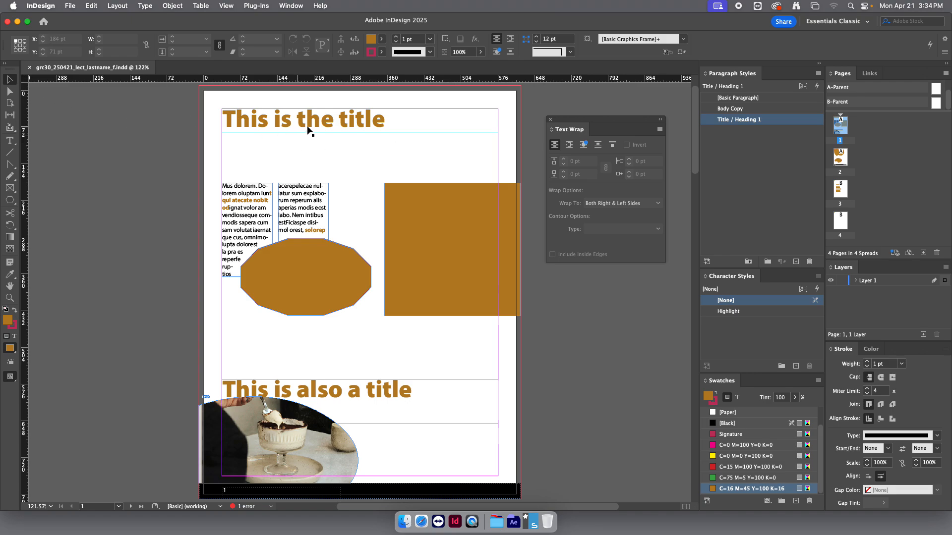
click(796, 261)
double_click(737, 131)
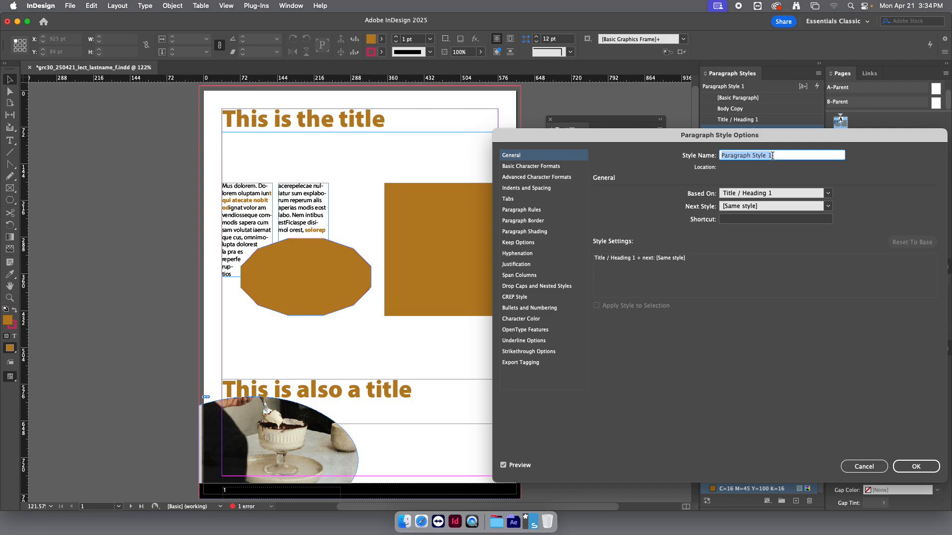
text(Headings)
click(734, 194)
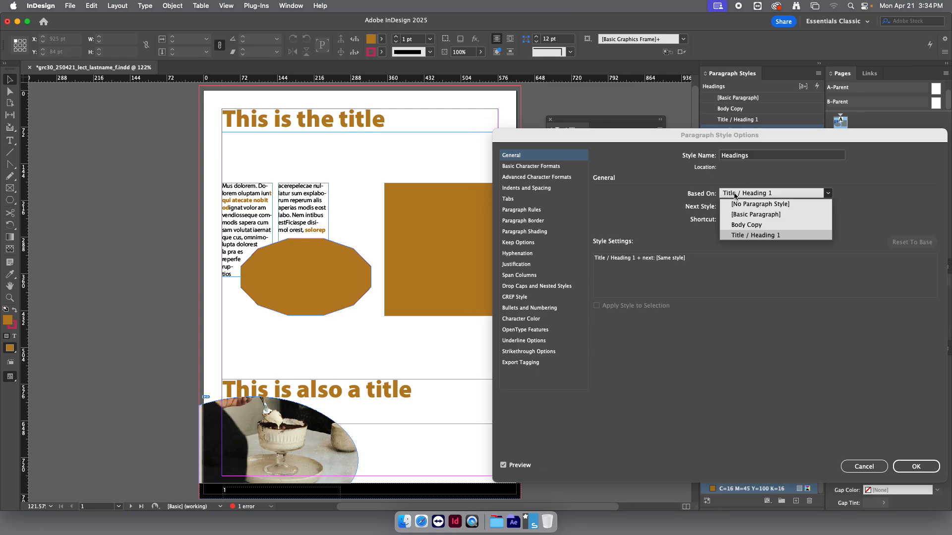
click(742, 226)
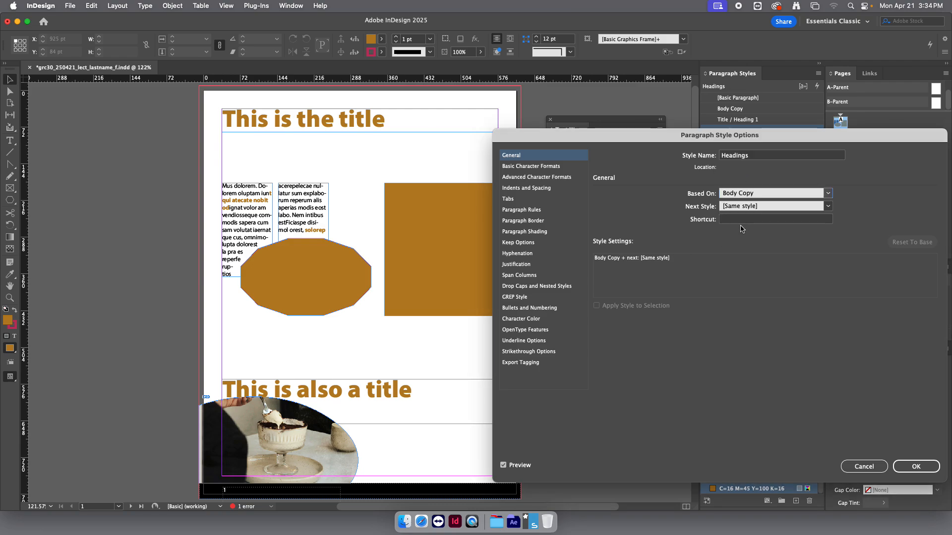
Set the Headings style's font style to Semibold and its size to 24 pt.
click(527, 167)
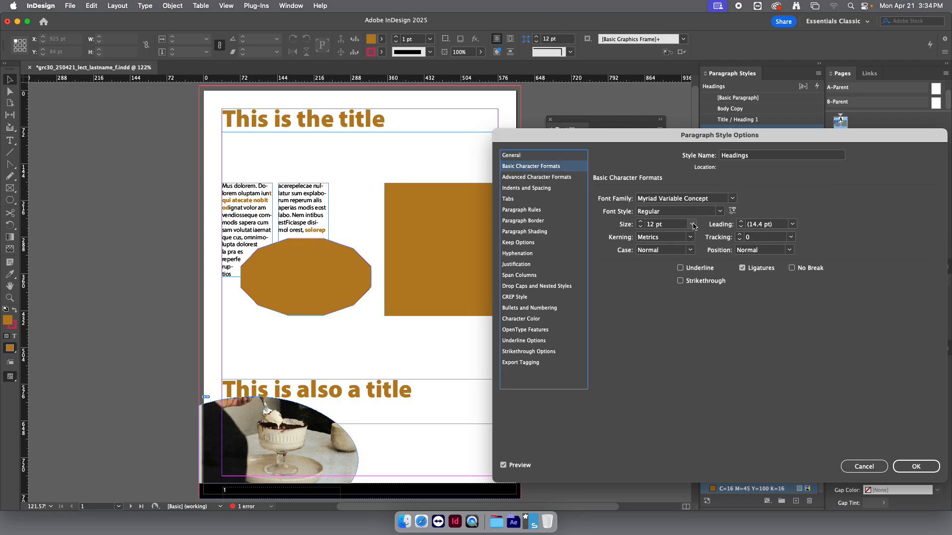
click(719, 211)
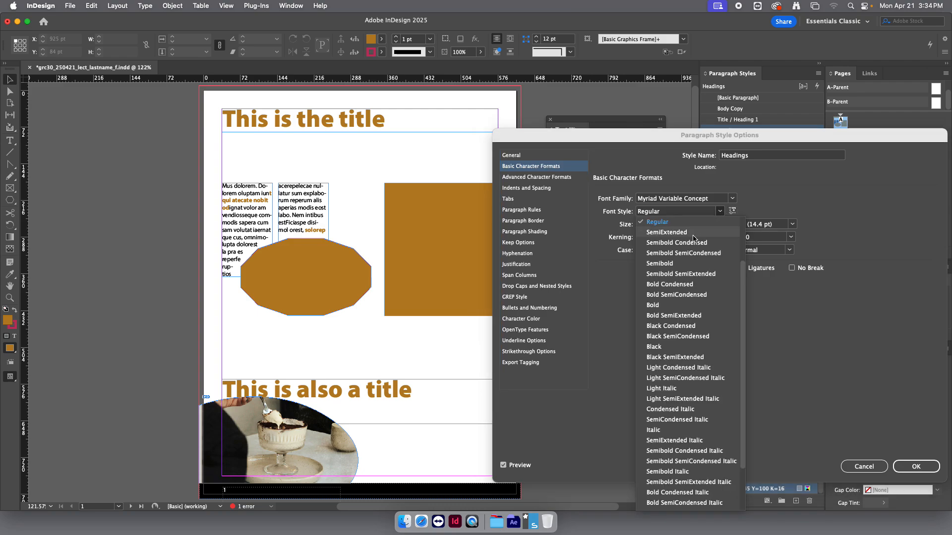
click(666, 264)
click(691, 224)
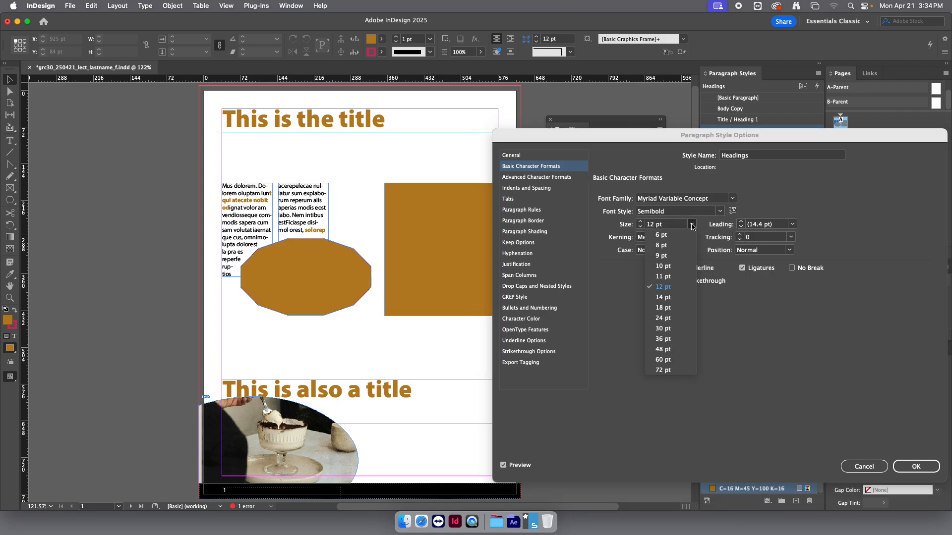
click(665, 319)
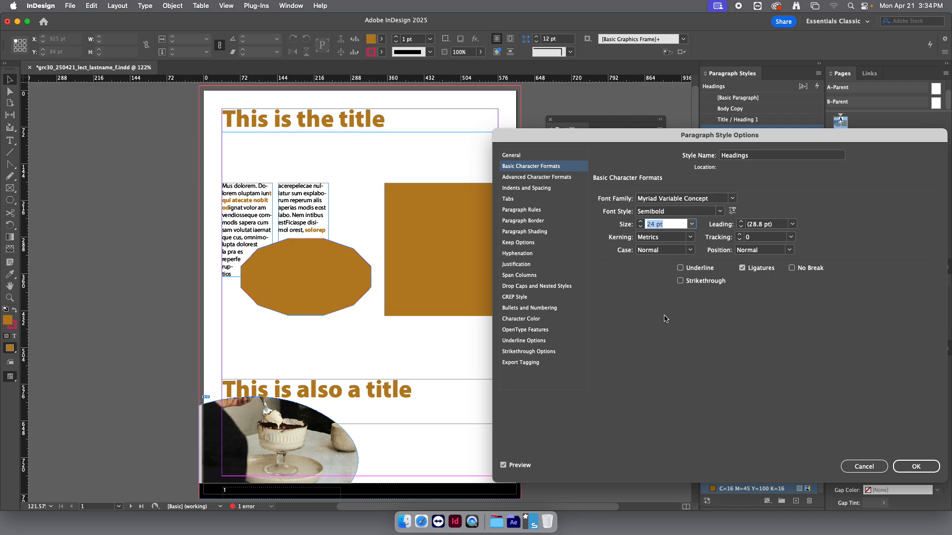
click(914, 466)
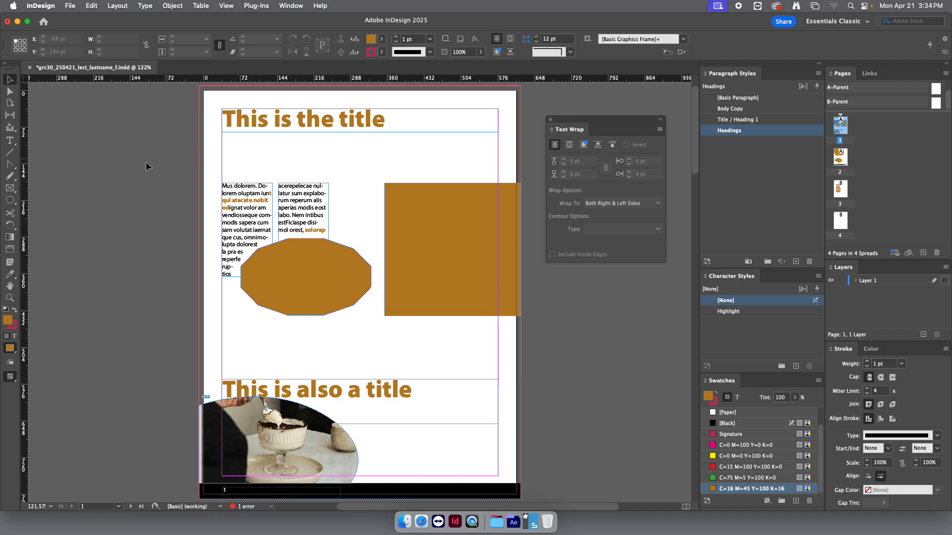
Add the heading "Section 1" in a text frame about 183 pt wide and 50 pt high below page 1's title, and open page 2.
click(12, 141)
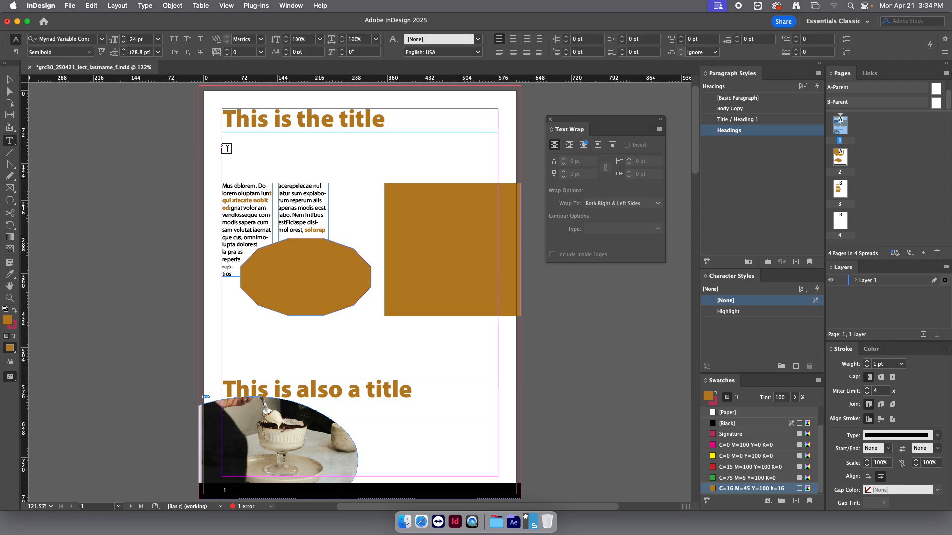
drag(222, 143, 315, 168)
text(Section 1)
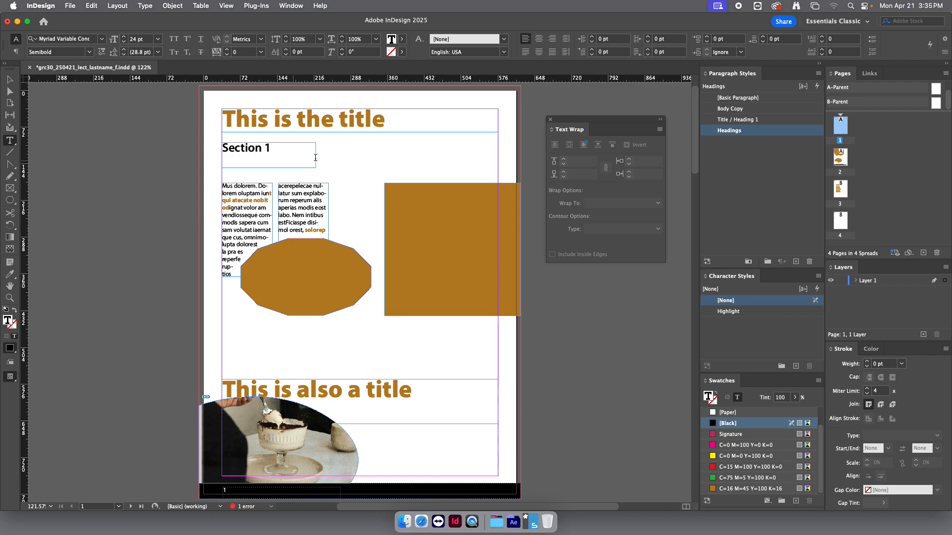
click(10, 80)
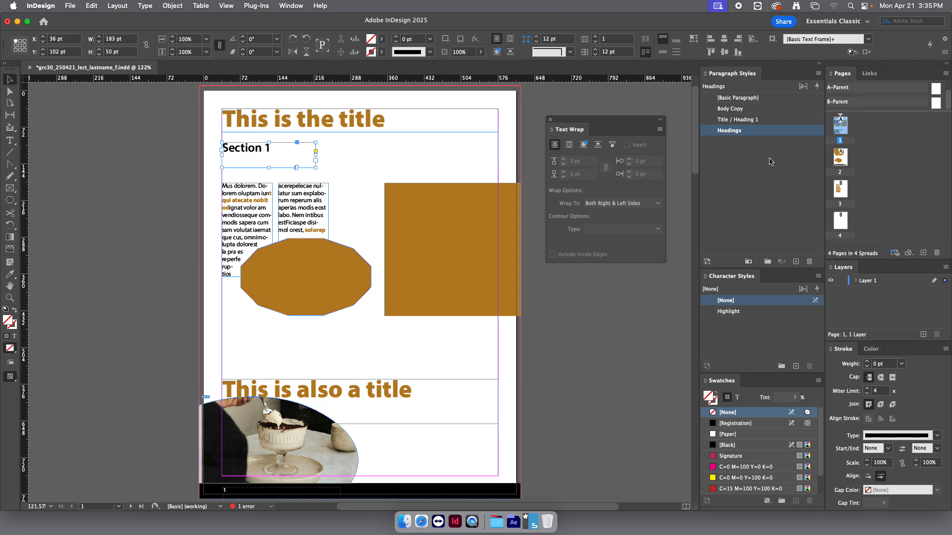
double_click(840, 157)
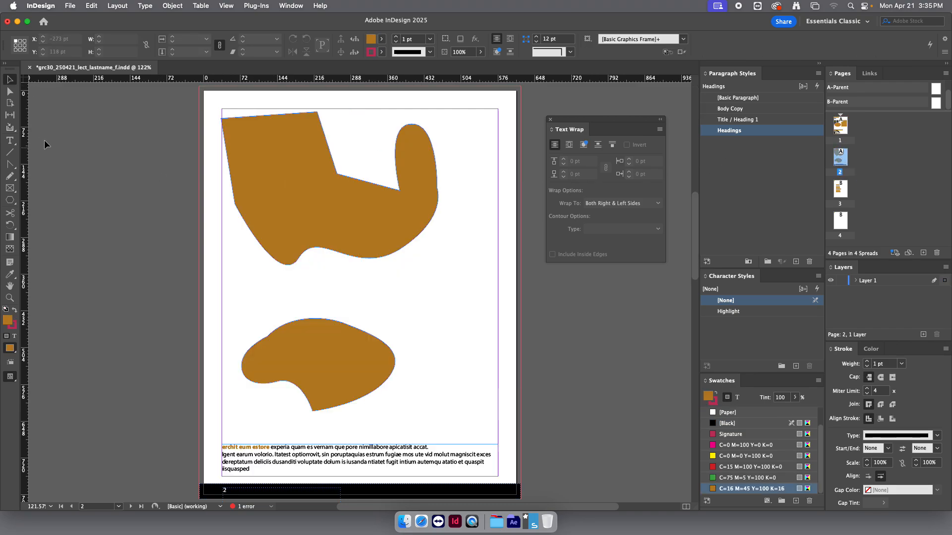
Add the heading "Section 2" in a text frame about 324 pt wide and 54 pt high between page 2's two orange shapes.
click(10, 140)
drag(222, 282, 387, 308)
text(Se)
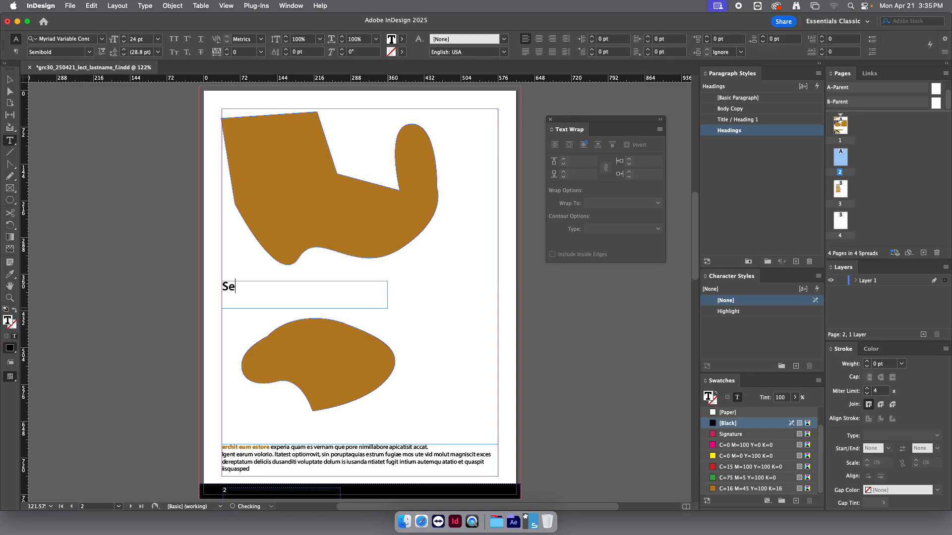
text(ction 2)
click(10, 80)
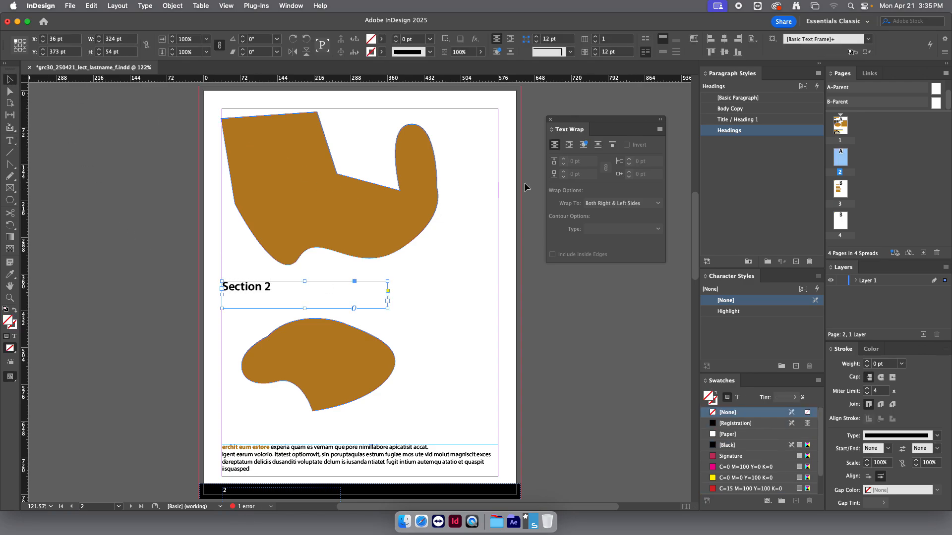
Add the heading "Section 3" in a new text frame below the large orange text on page 3.
double_click(840, 189)
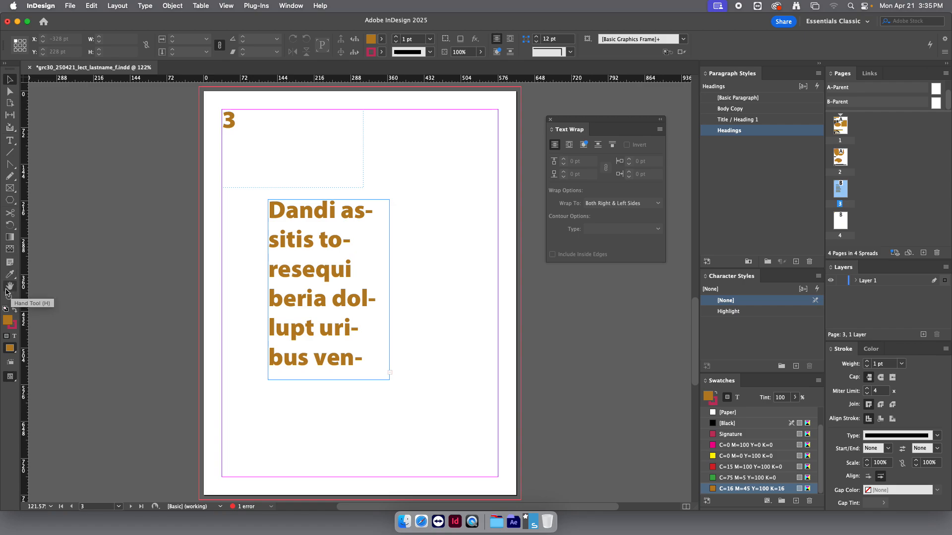
click(9, 142)
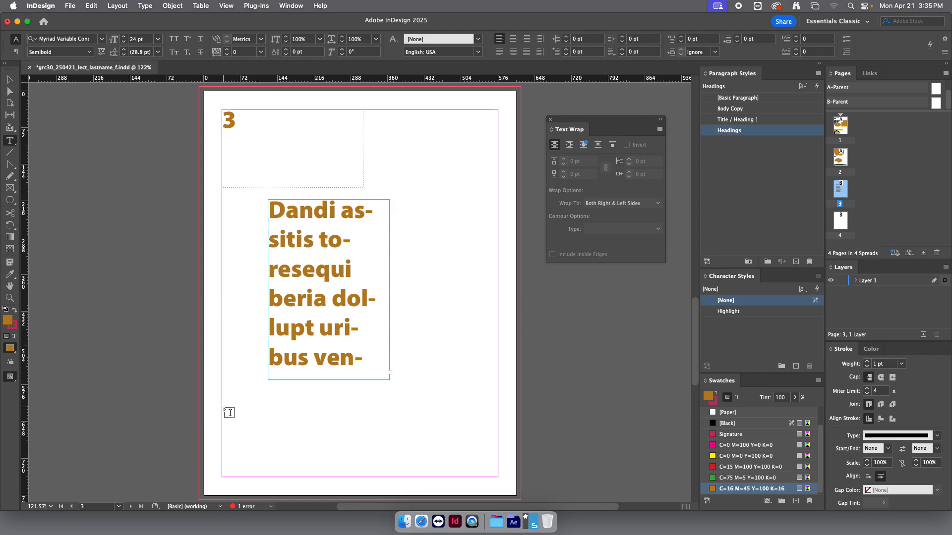
drag(222, 401, 424, 437)
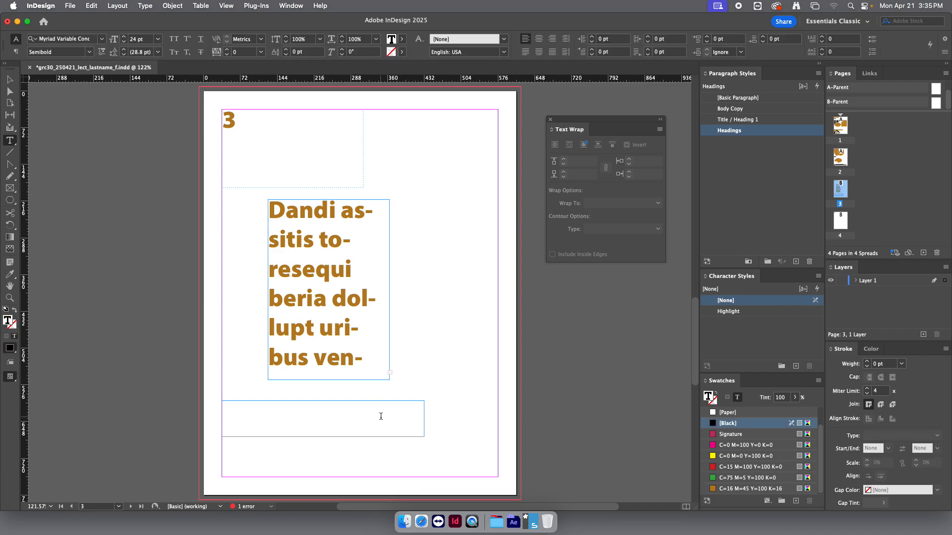
text(ection)
key(BackSpace)
key(BackSpace)
key(BackSpace)
key(BackSpace)
key(BackSpace)
key(BackSpace)
text(Section 3)
Add the heading "Section 4" on page 4 in a text frame about 258 pt wide and 93 pt high below the page number.
double_click(842, 222)
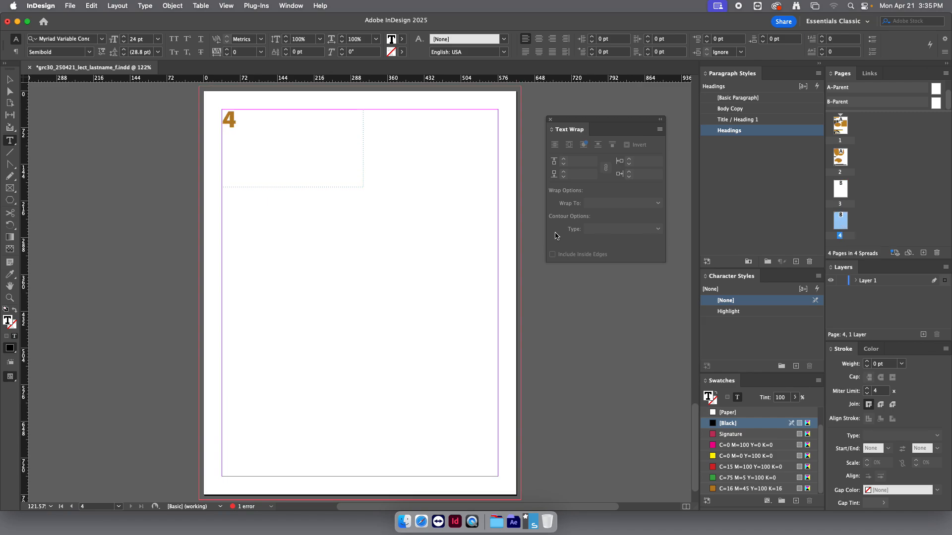
drag(222, 251, 355, 298)
text(Sect)
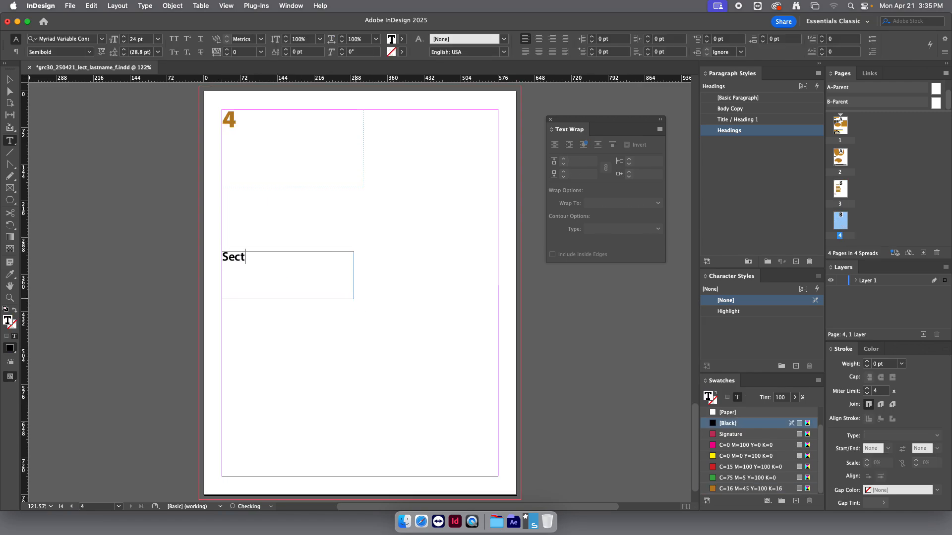
text(ion 4)
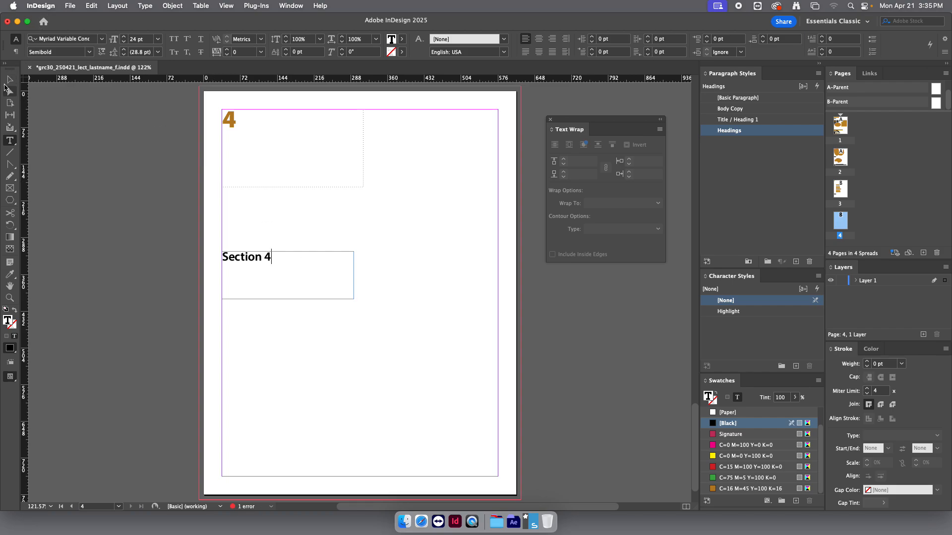
click(9, 80)
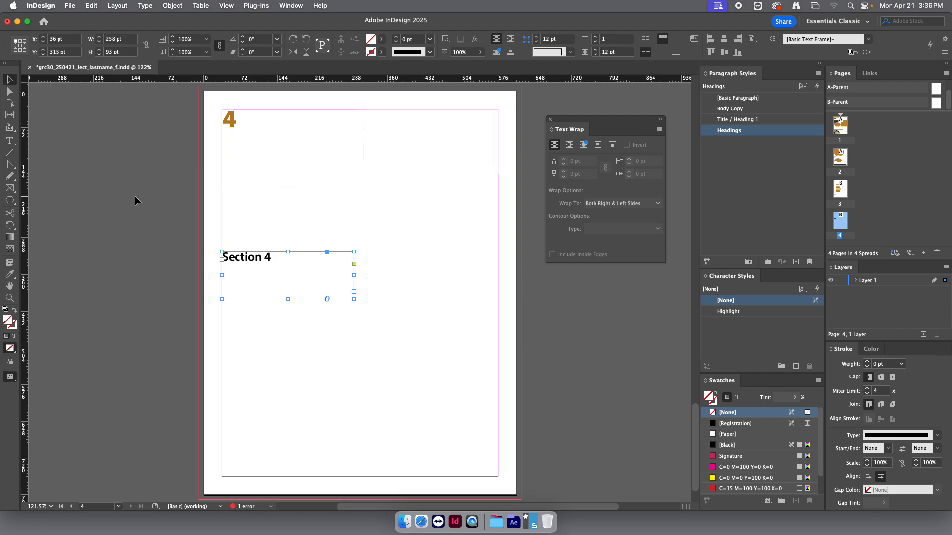
Check the Title / Heading 1 style's options, and delete the object between the orange ellipse and the photo on page 1.
double_click(730, 120)
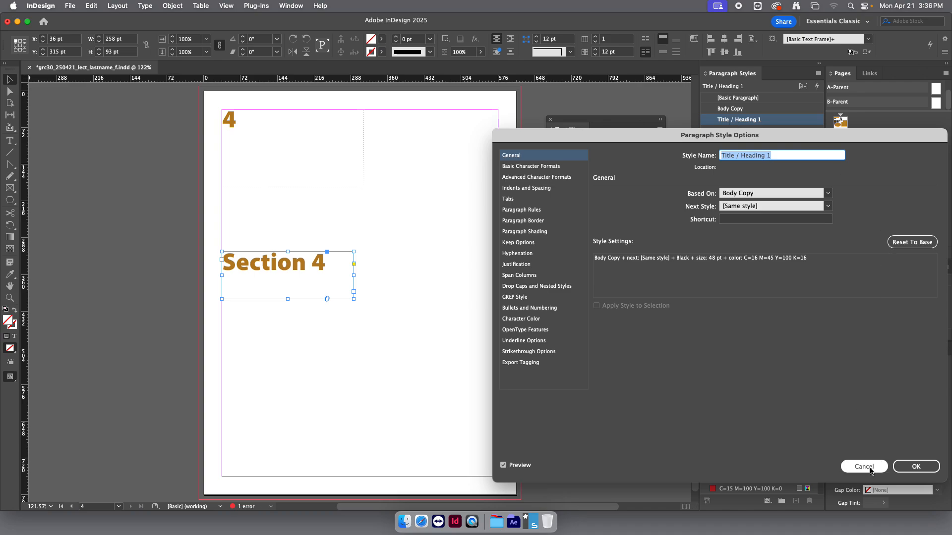
click(864, 467)
click(842, 130)
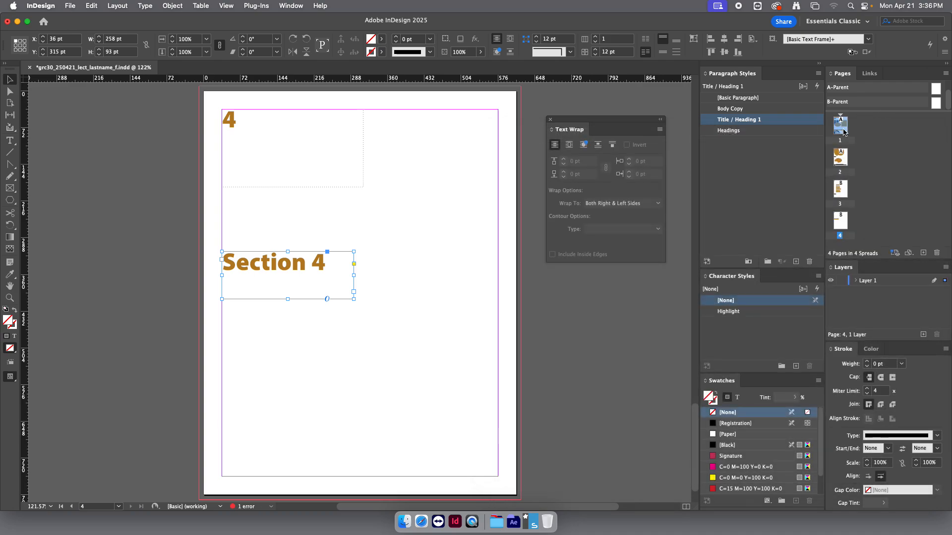
double_click(842, 129)
drag(362, 387, 373, 356)
key(Delete)
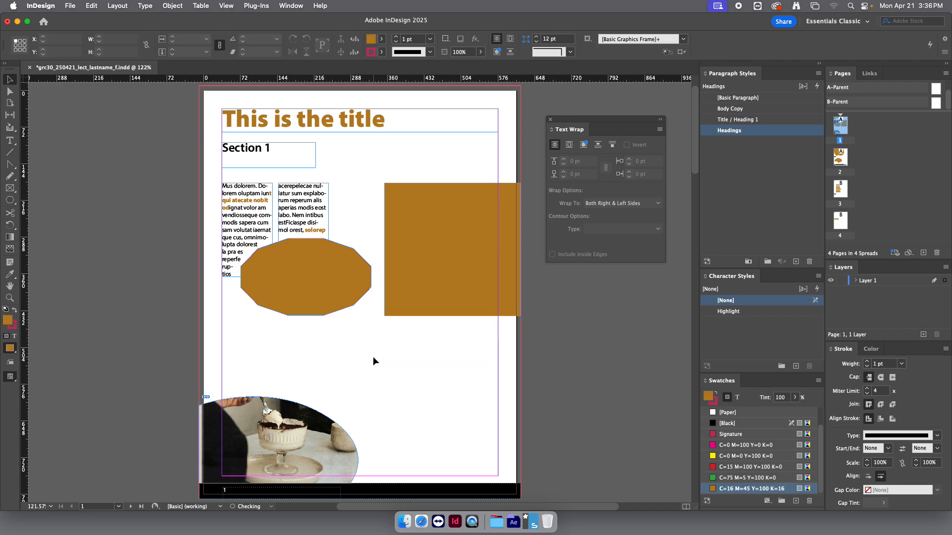
Review the headings on pages 2 and 3, and reapply the Headings style to "Section 4" on page 4.
double_click(840, 160)
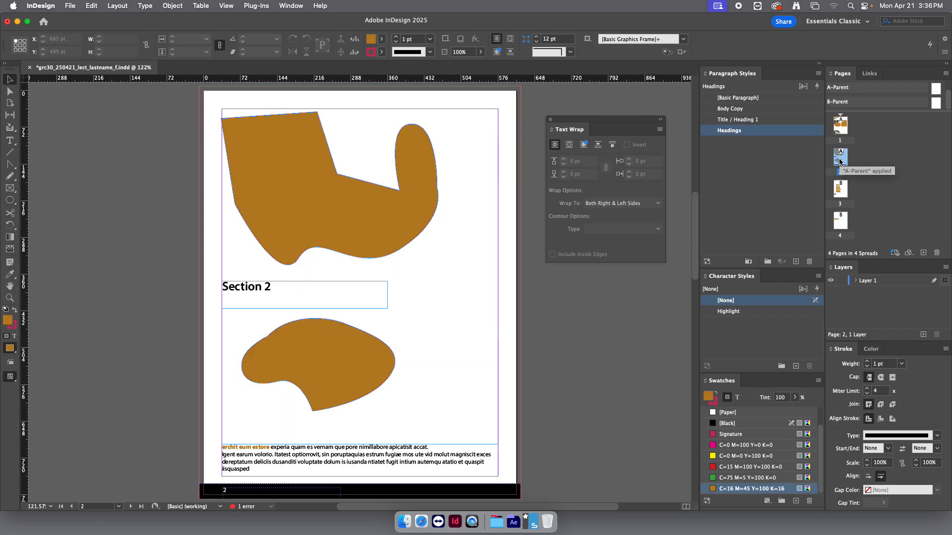
double_click(839, 190)
double_click(845, 225)
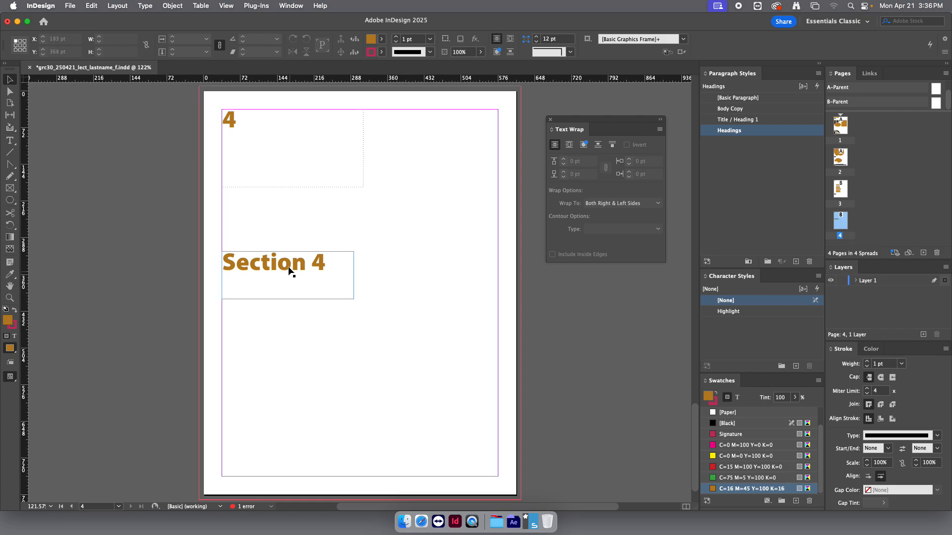
click(290, 271)
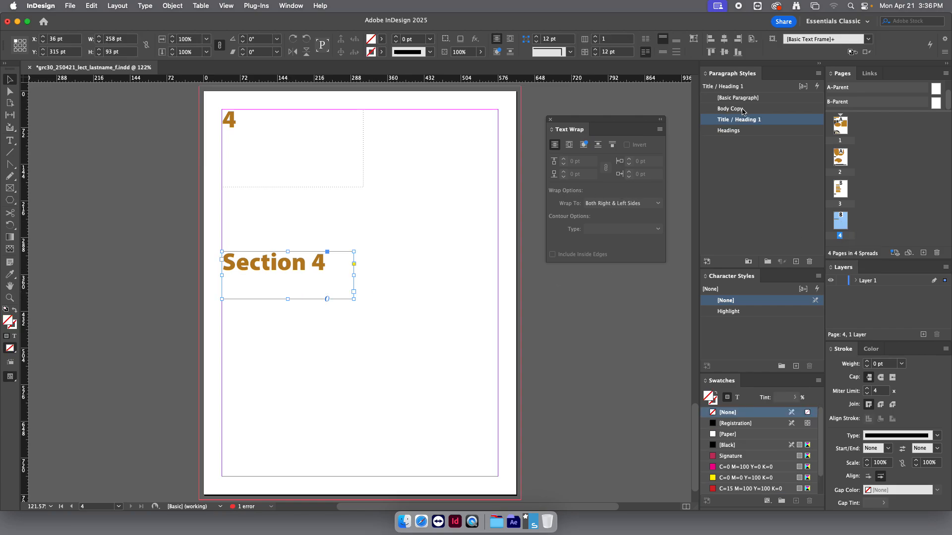
click(729, 131)
click(389, 226)
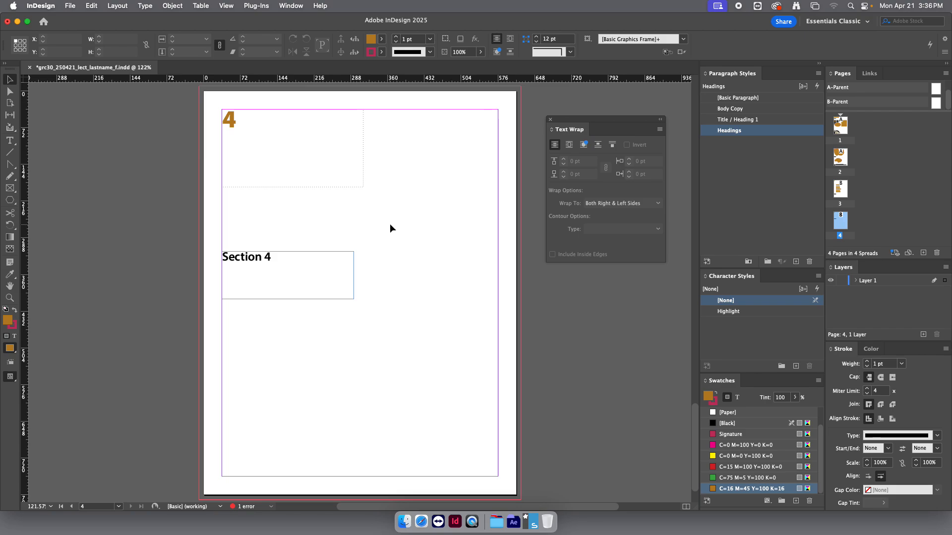
Shift the dessert photo on page 1 slightly outward to an X position of about -14 pt.
double_click(840, 125)
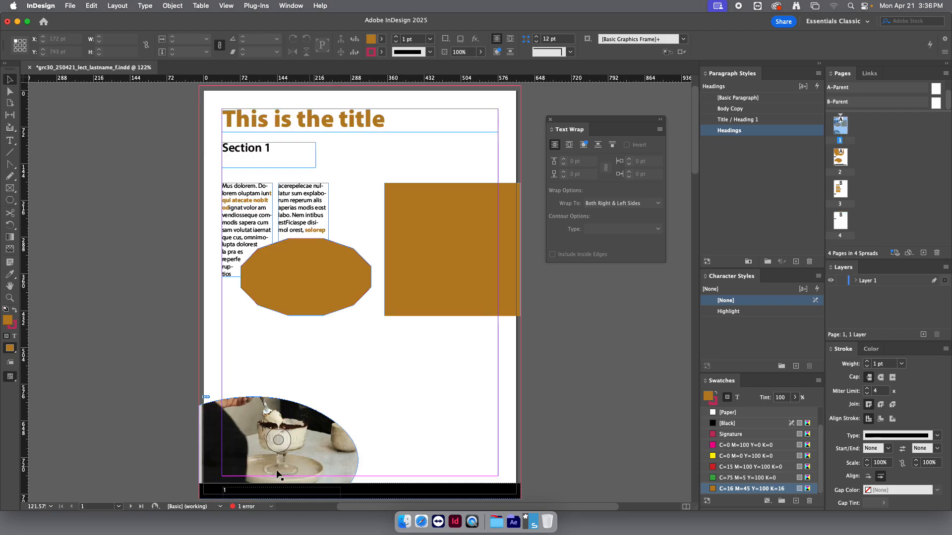
mouse_move(234, 434)
mouse_down()
mouse_move(233, 404)
mouse_move(231, 434)
mouse_up()
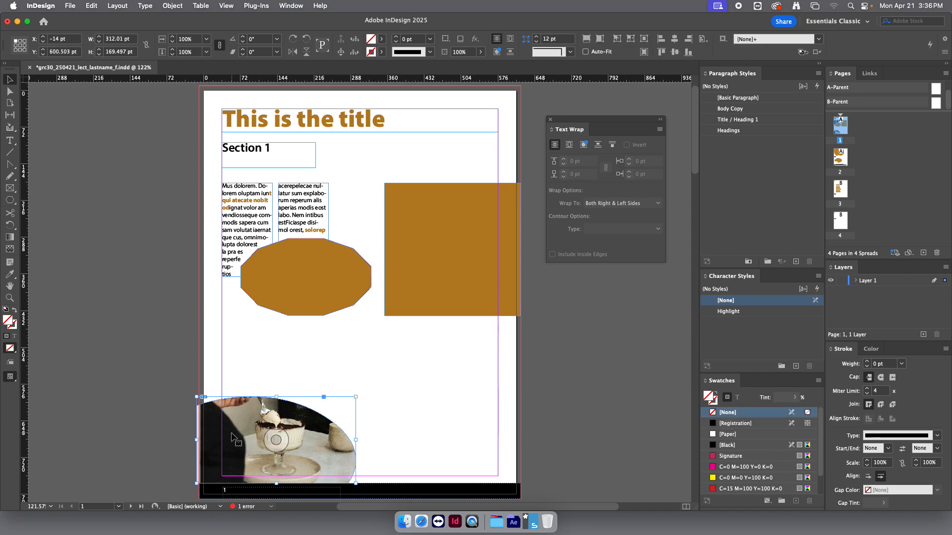
click(422, 395)
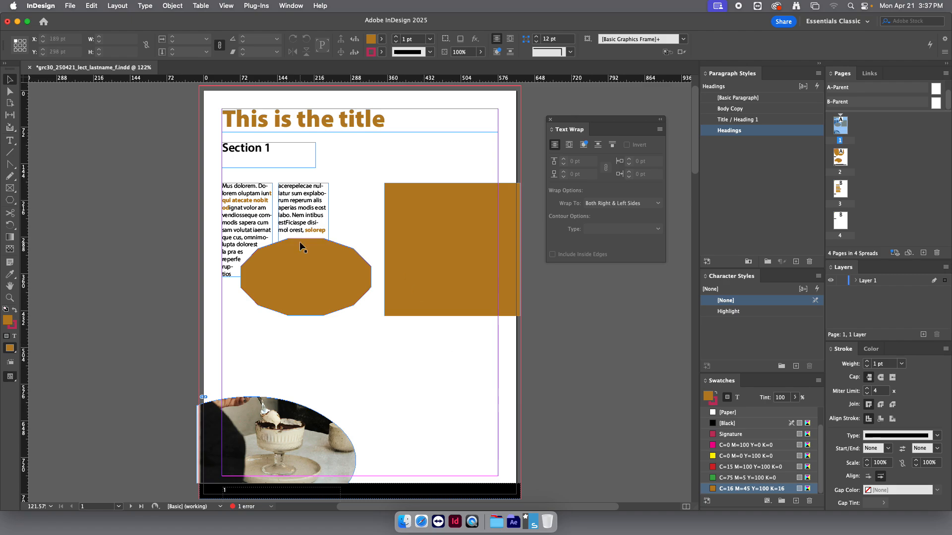
Start a table of contents titled "Table of Contents" and assign the TOC Title style to its title.
click(118, 6)
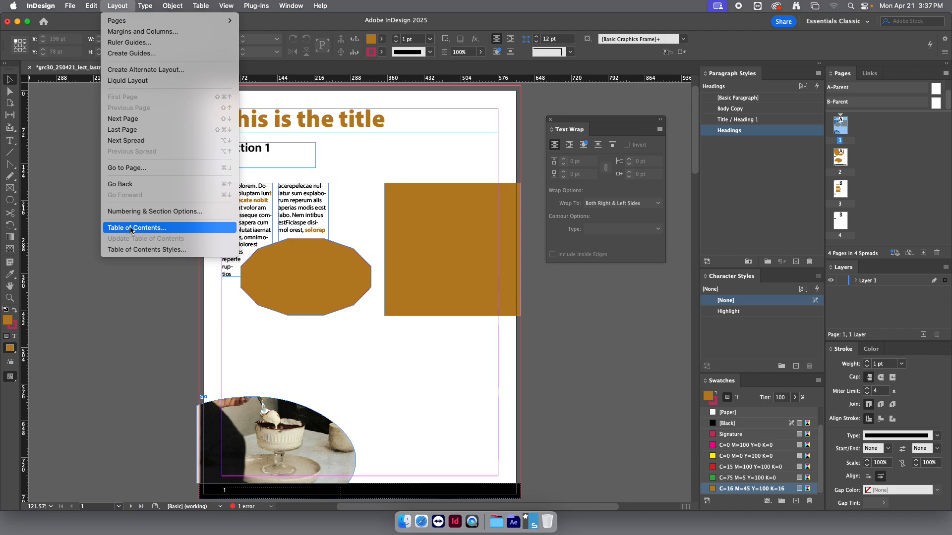
click(130, 228)
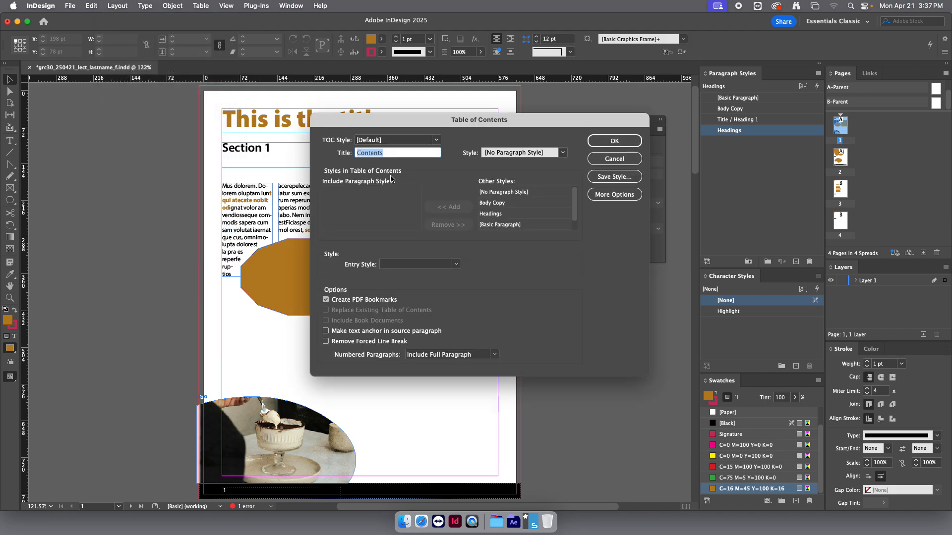
click(389, 153)
drag(386, 153, 349, 151)
key(Left)
text(Table of)
click(563, 154)
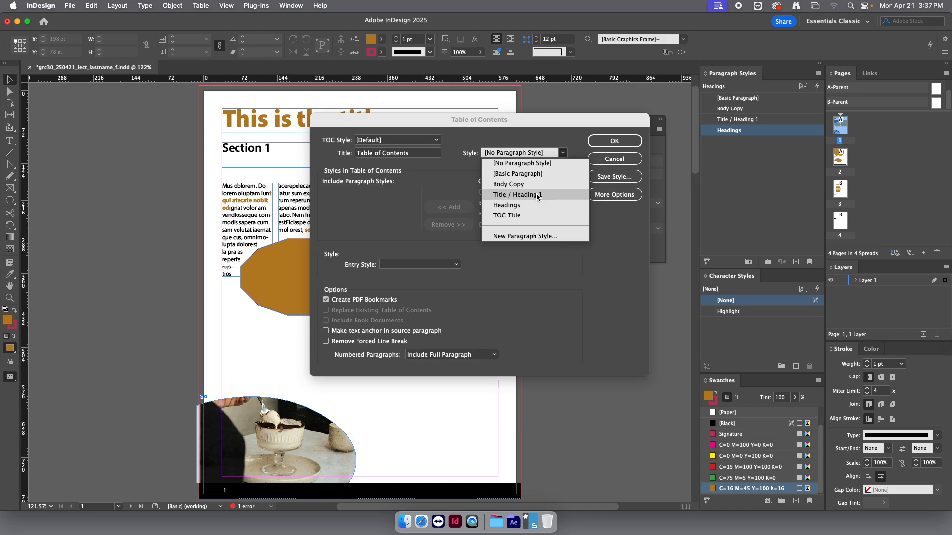
click(518, 217)
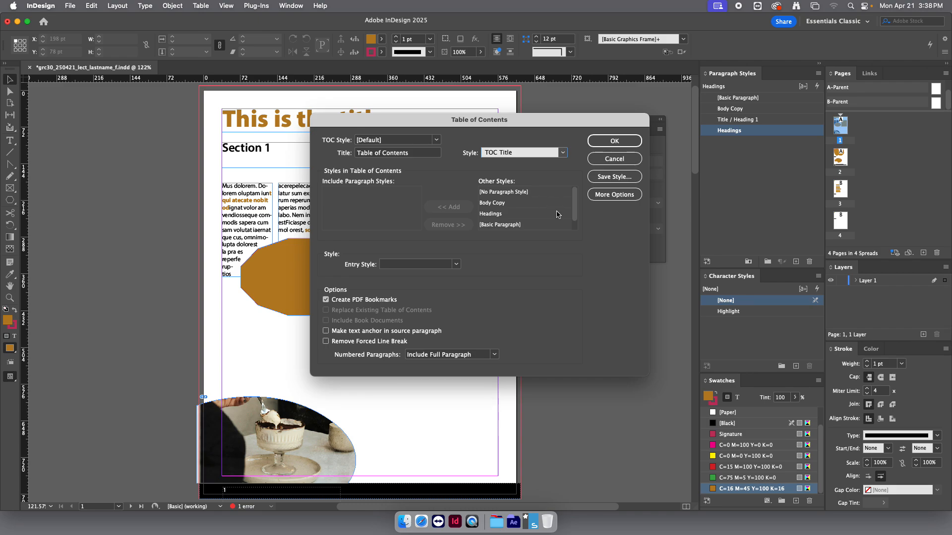
Include the Headings paragraph style in the table of contents and set its entry style to TOC Body Text.
click(496, 215)
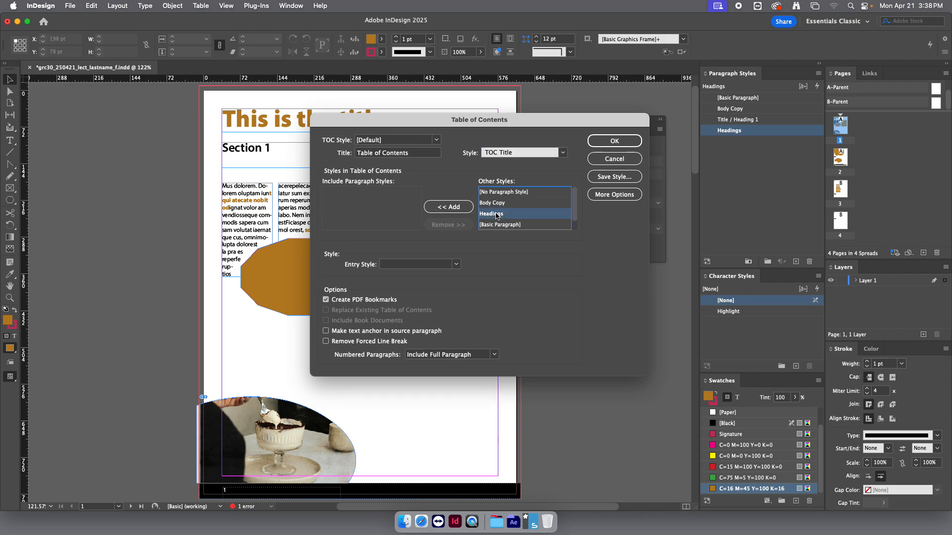
scroll(556, 213, down, 1)
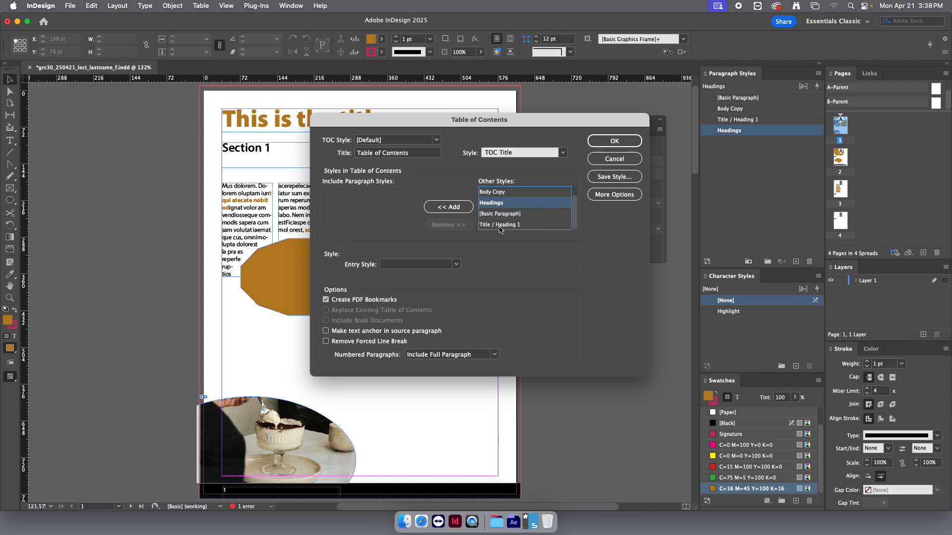
scroll(543, 213, up, 1)
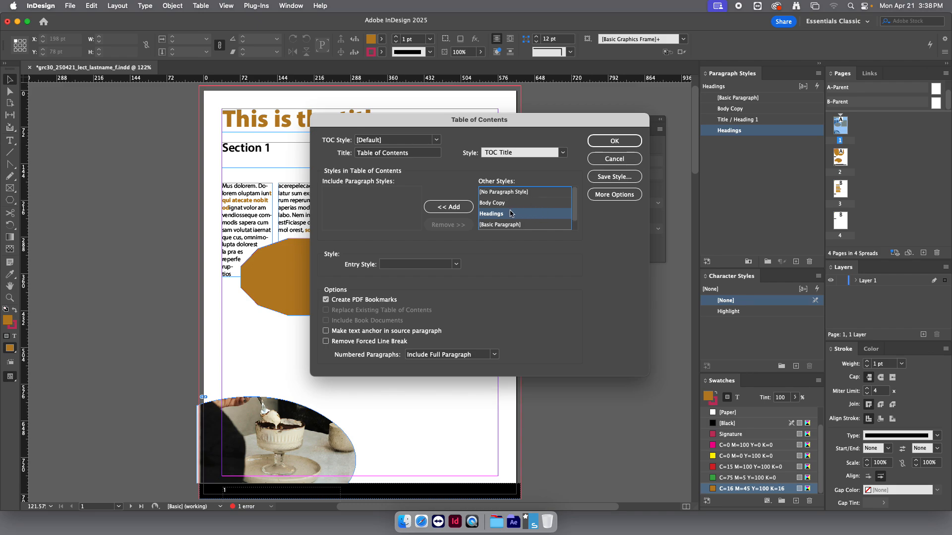
click(453, 208)
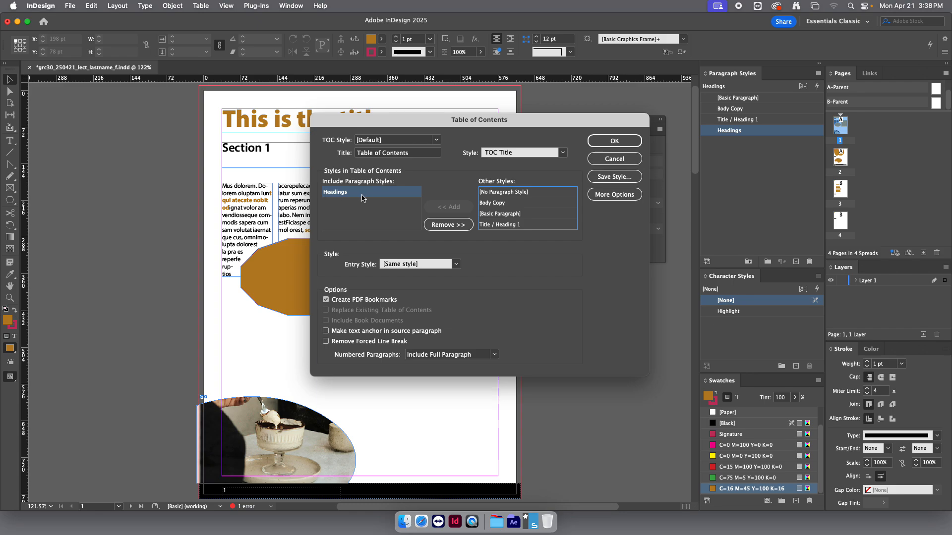
click(454, 263)
click(456, 265)
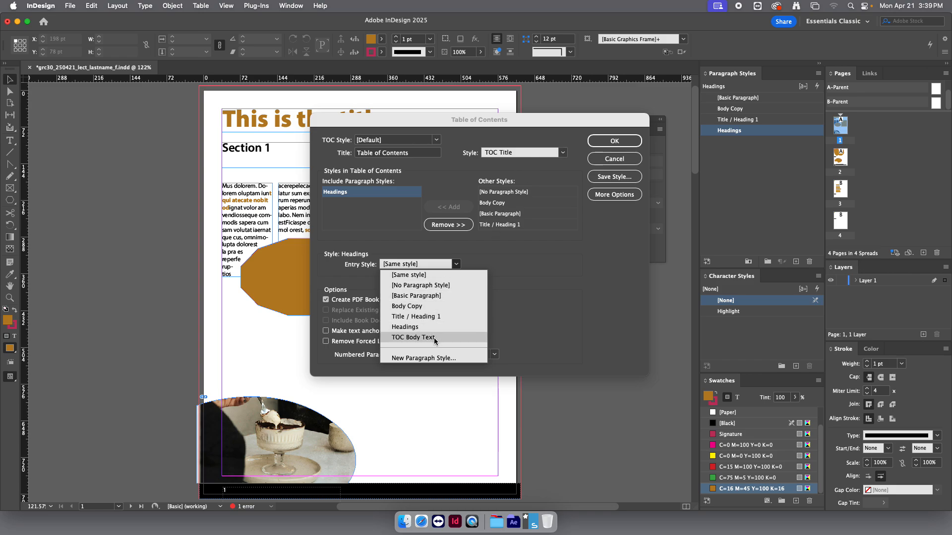
click(415, 338)
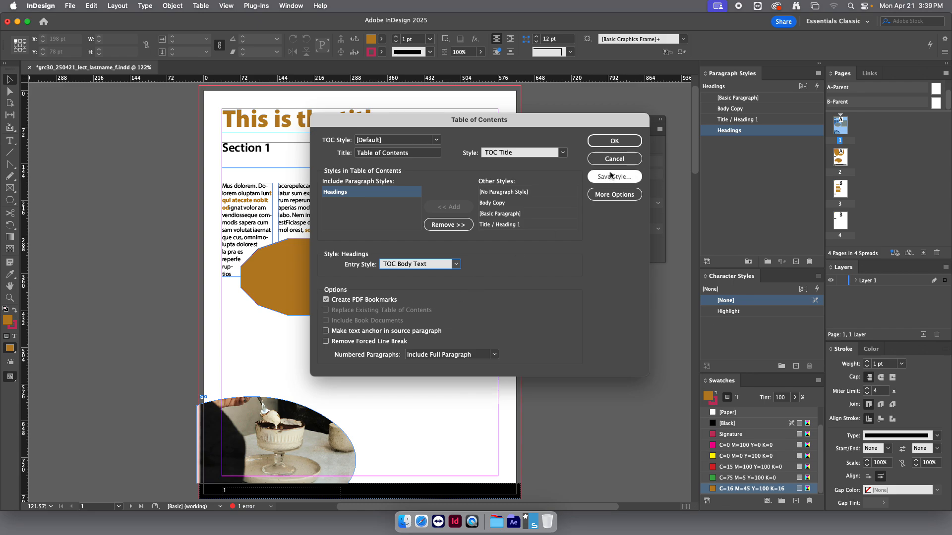
Generate the table of contents including overset text, place it above page 1's photo in a frame about 341 by 142 pt, and save.
click(617, 143)
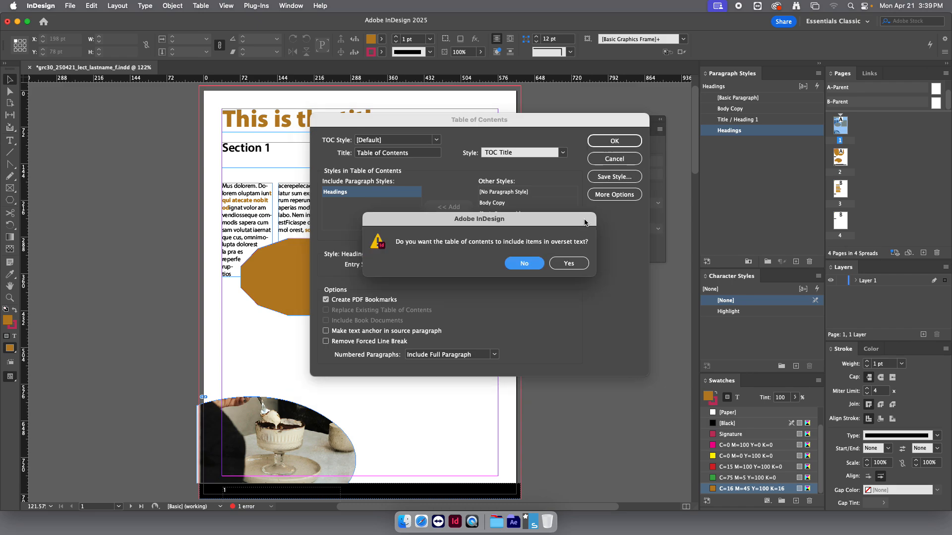
click(565, 263)
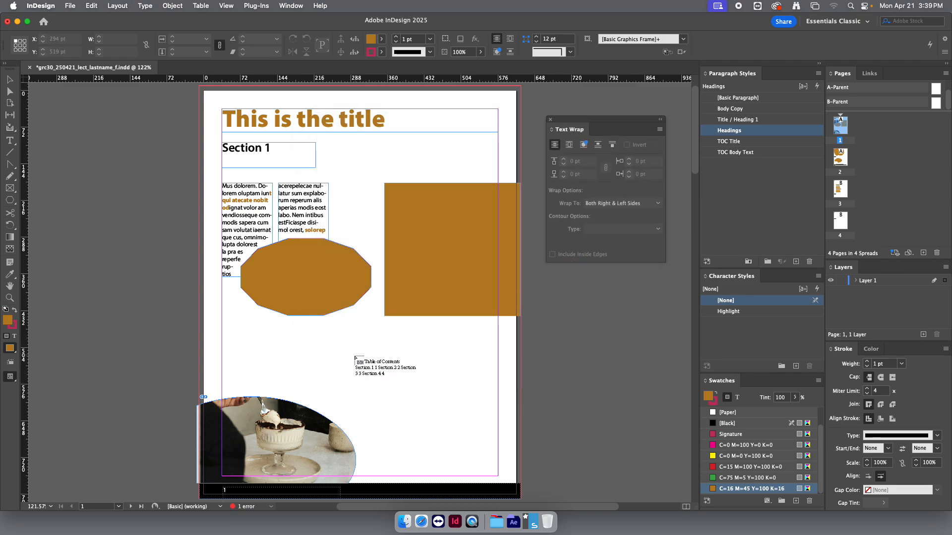
drag(323, 339, 498, 410)
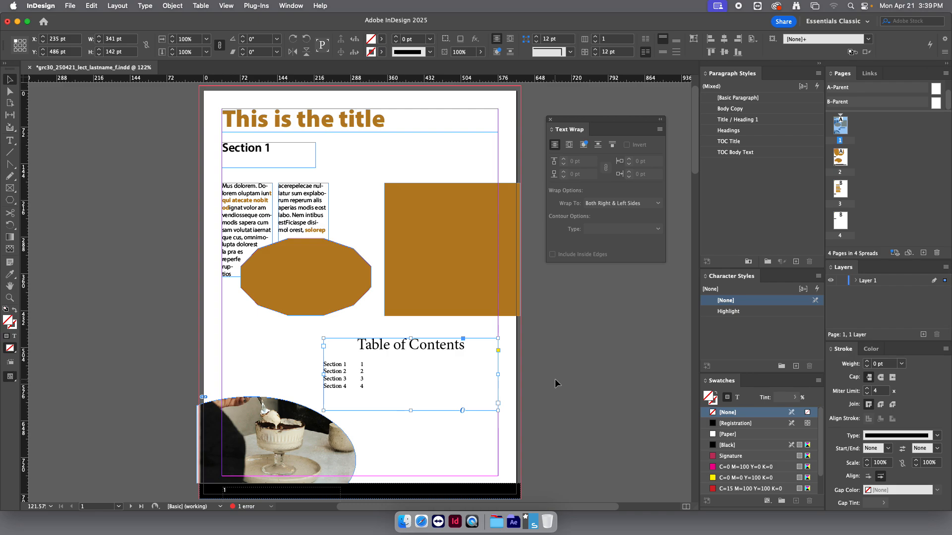
key(super+s)
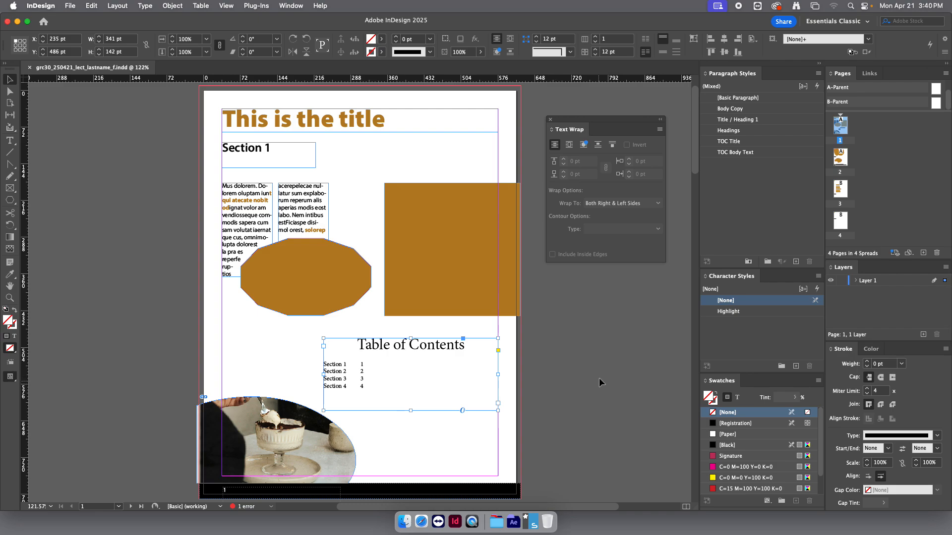
Base the TOC Title paragraph style on Body Copy and set its font style to Semibold SemiExtended.
click(600, 368)
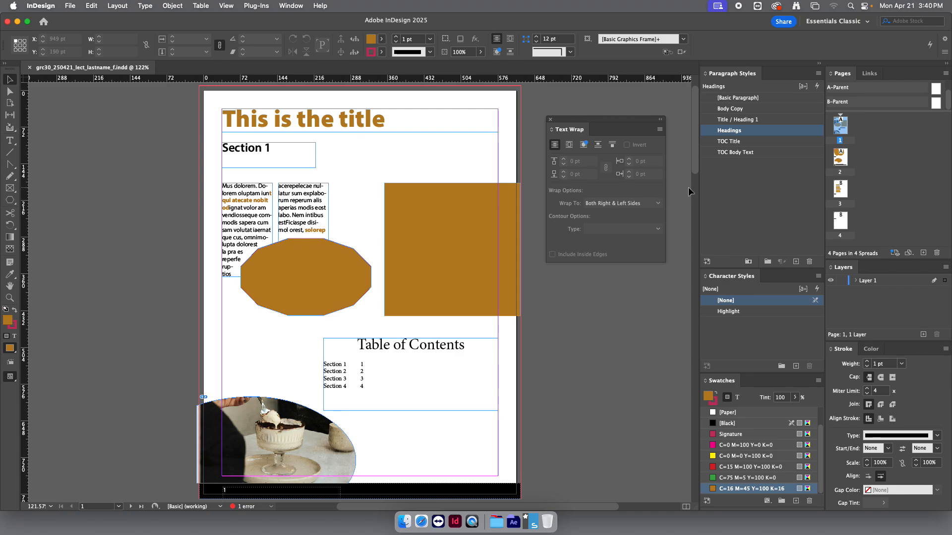
double_click(768, 144)
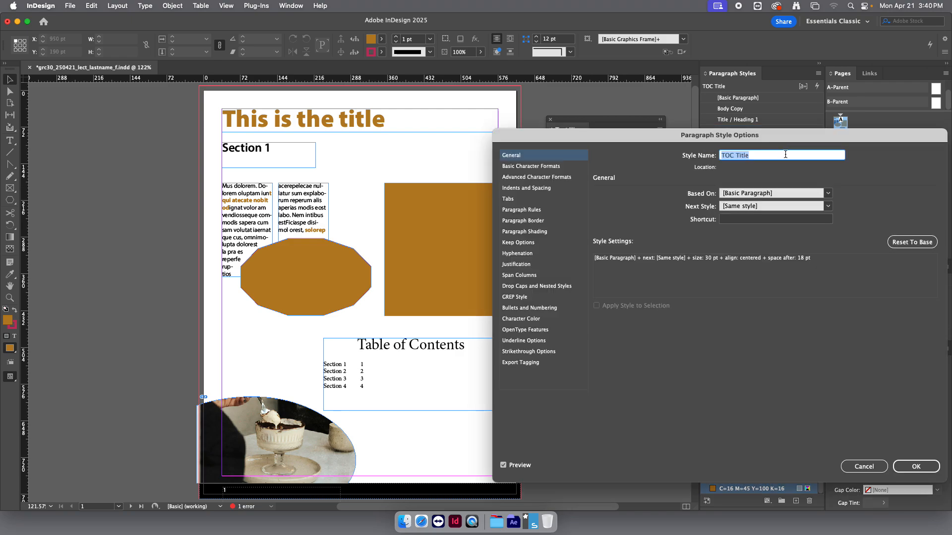
click(781, 193)
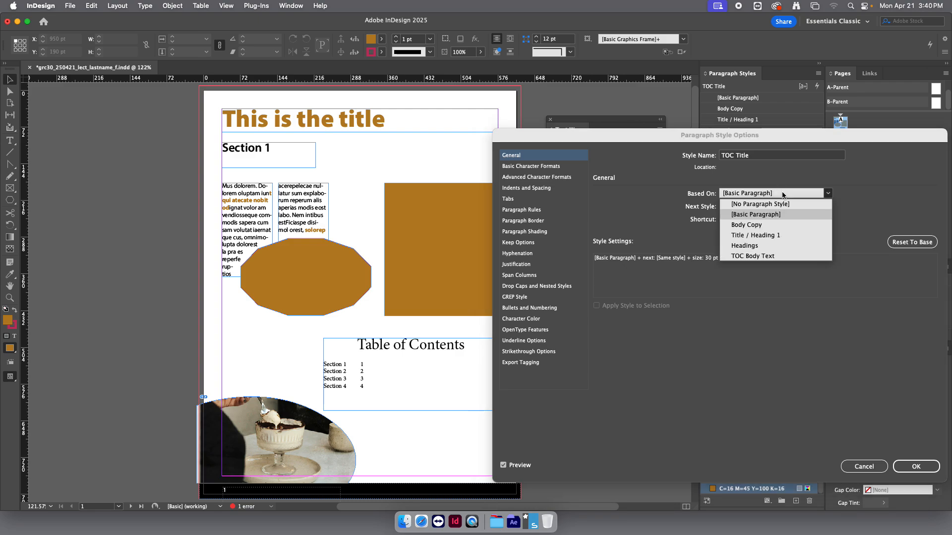
click(758, 226)
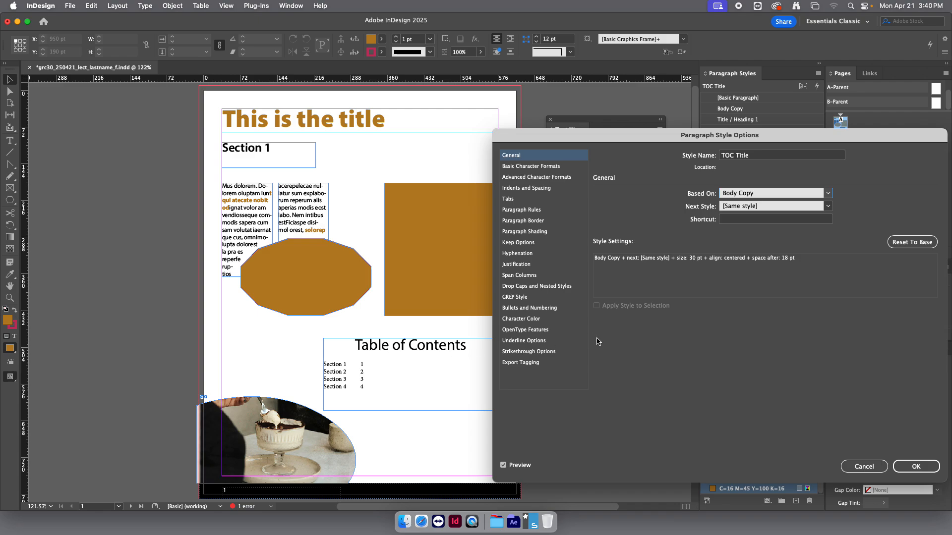
click(541, 166)
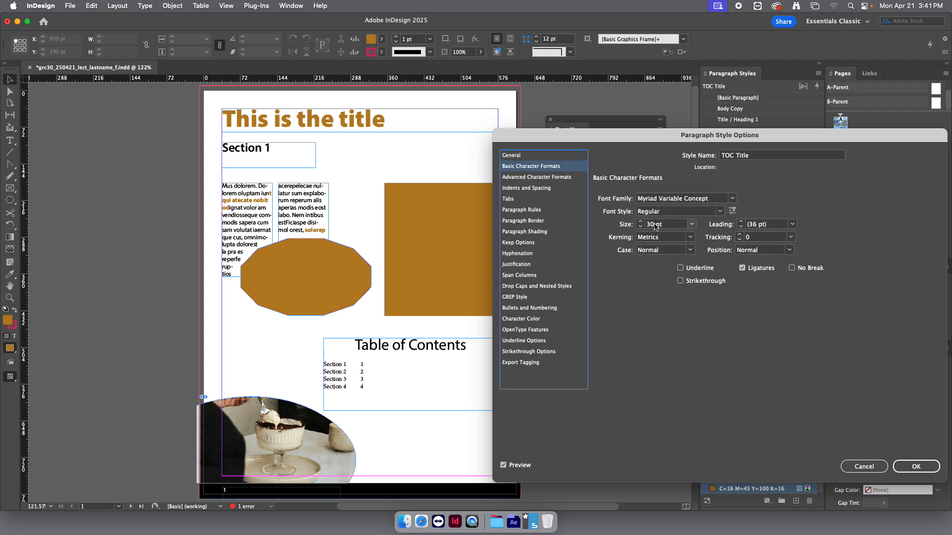
click(708, 210)
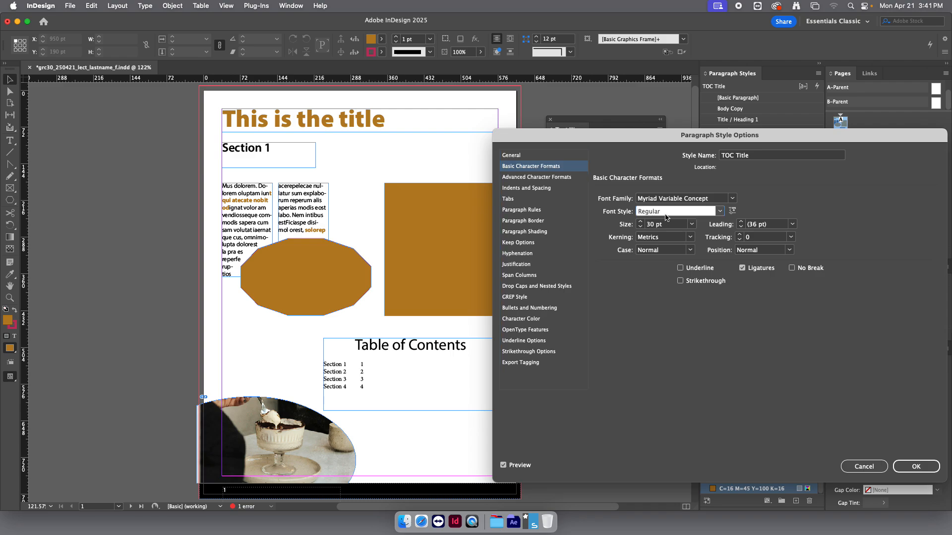
click(719, 212)
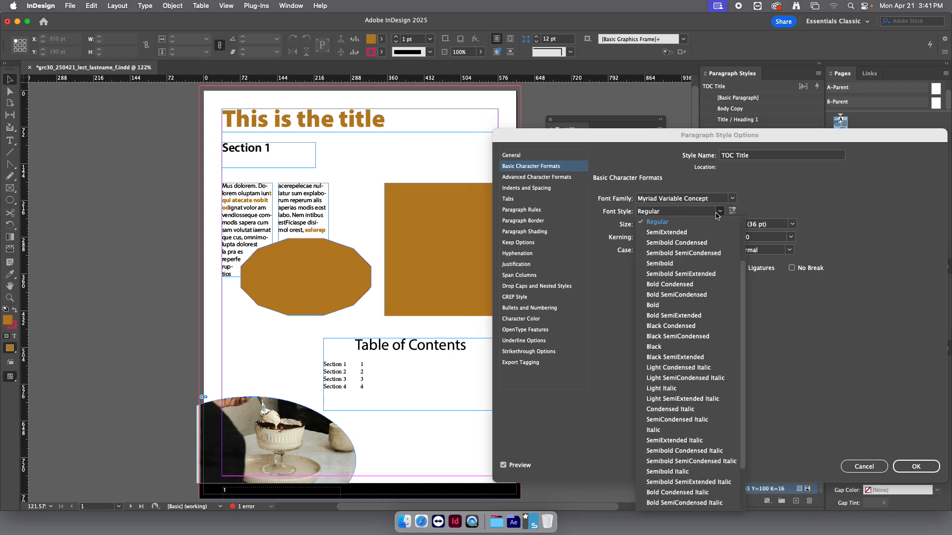
click(673, 274)
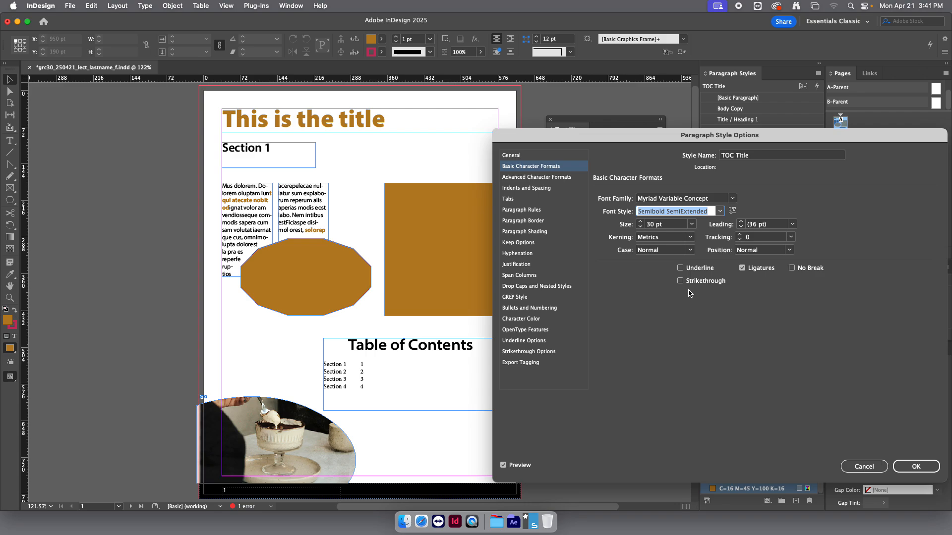
Reduce the TOC Title style's font size to 18 pt and apply the style changes.
click(640, 228)
click(639, 228)
click(640, 228)
click(640, 228)
click(640, 228)
click(640, 228)
click(640, 228)
click(640, 228)
click(640, 228)
click(640, 228)
click(639, 228)
click(640, 228)
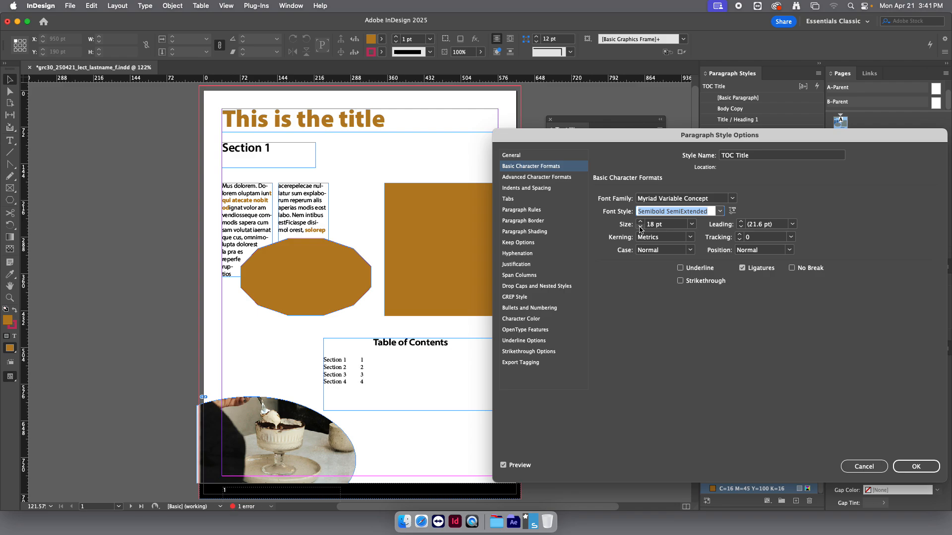
click(916, 466)
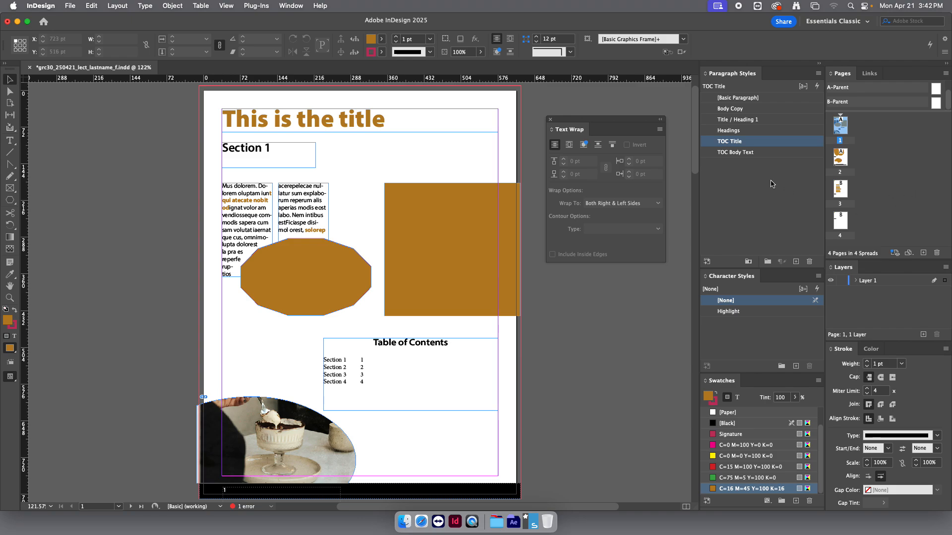
Base the TOC Body Text paragraph style on Body Copy and set its font size to 14 pt.
double_click(767, 152)
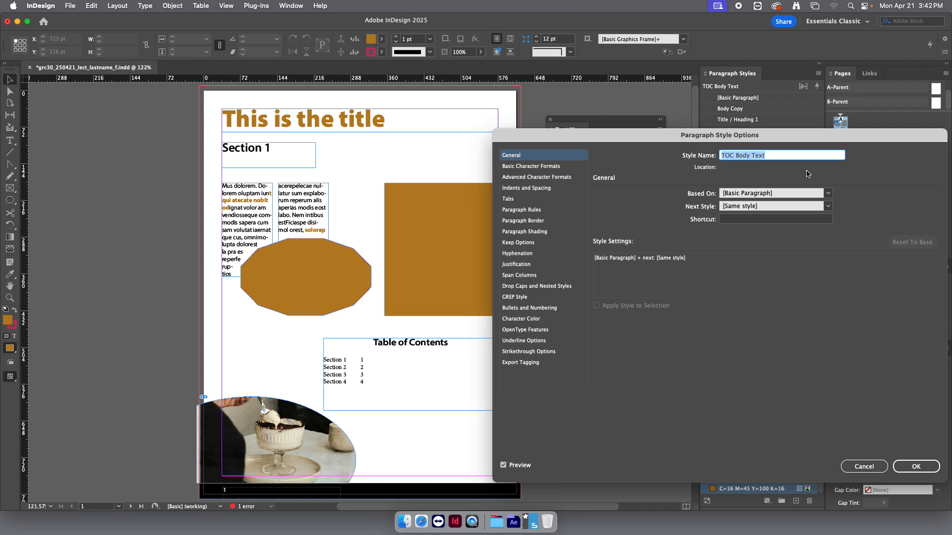
click(737, 194)
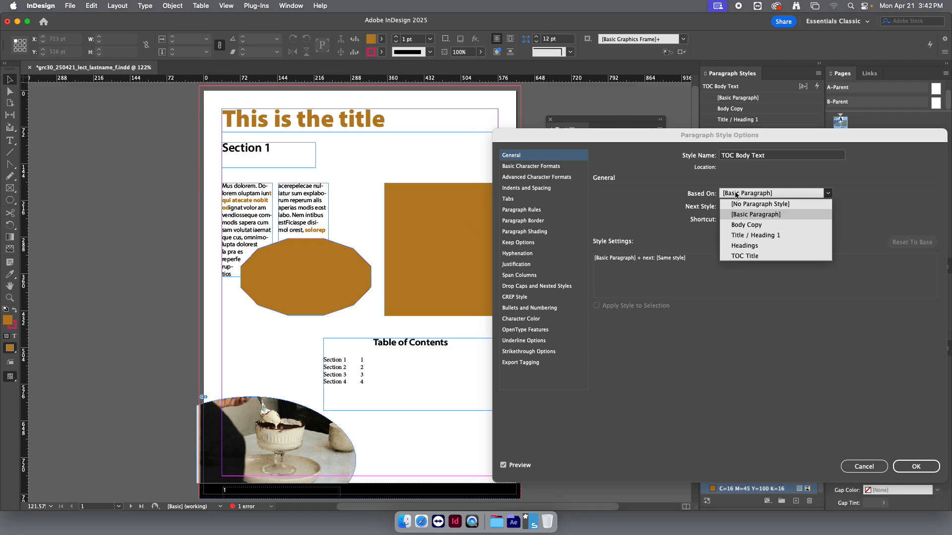
click(739, 225)
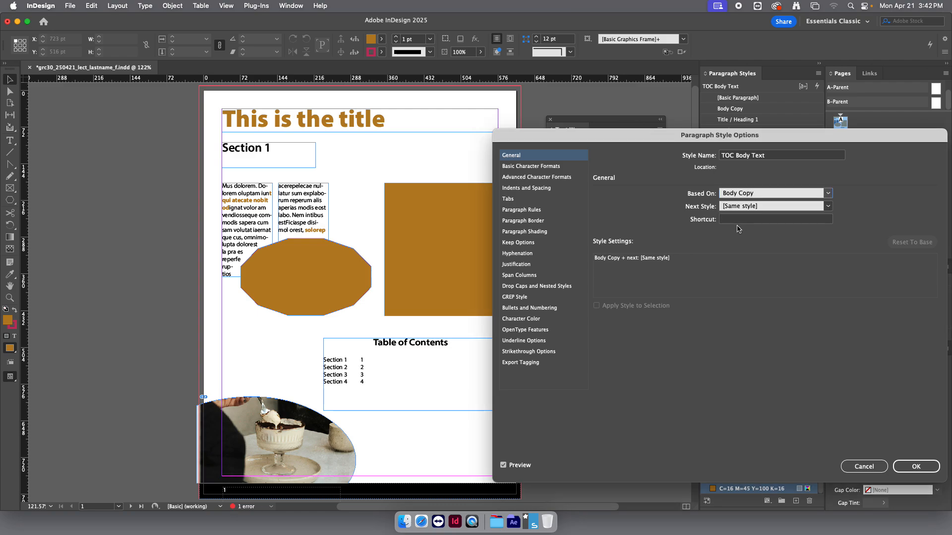
click(531, 167)
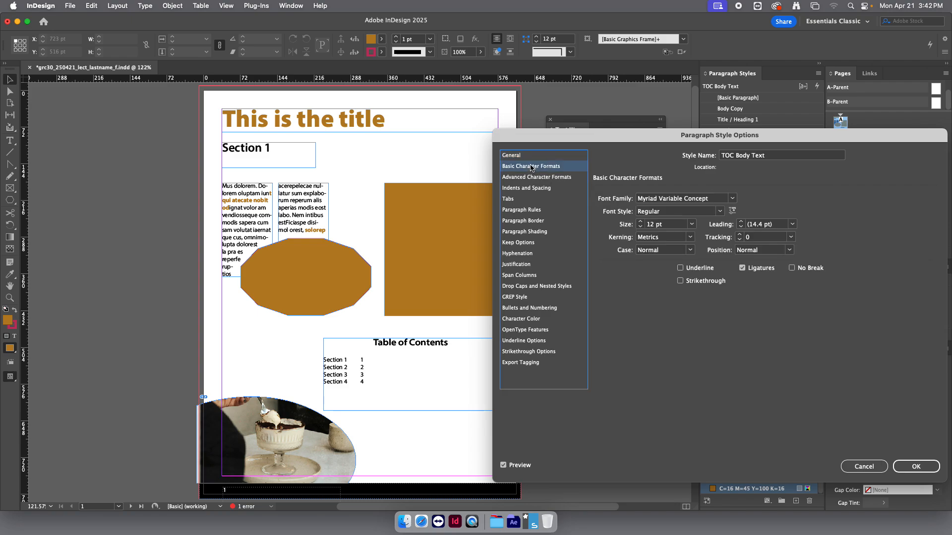
click(640, 223)
click(640, 222)
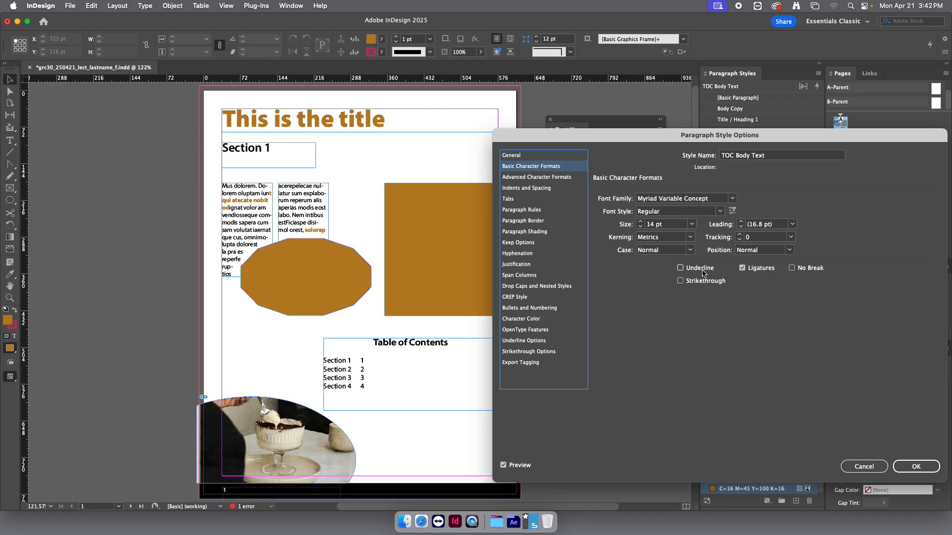
click(508, 199)
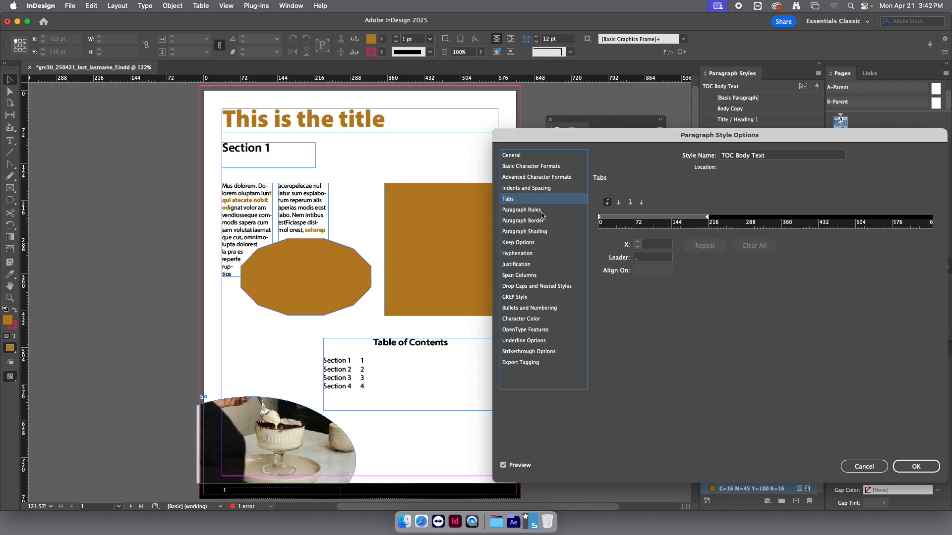
click(649, 263)
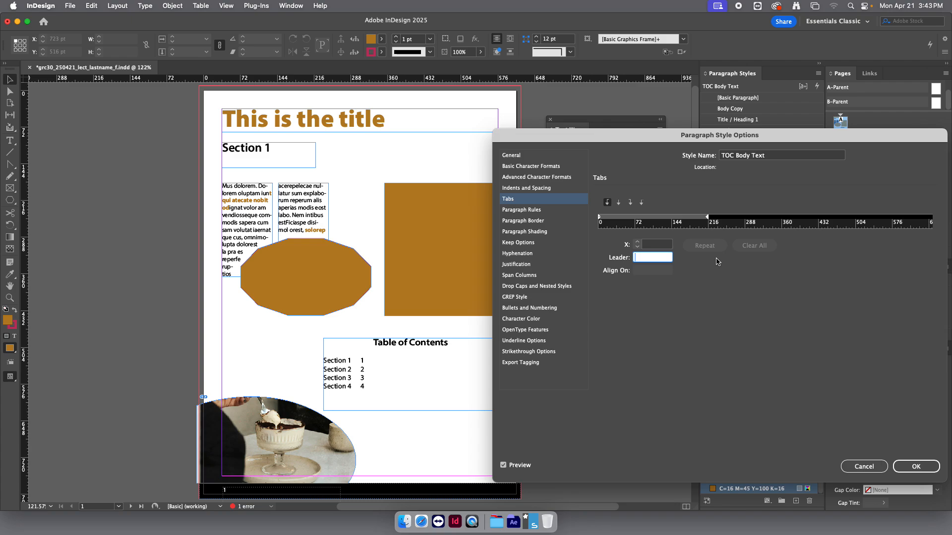
click(908, 469)
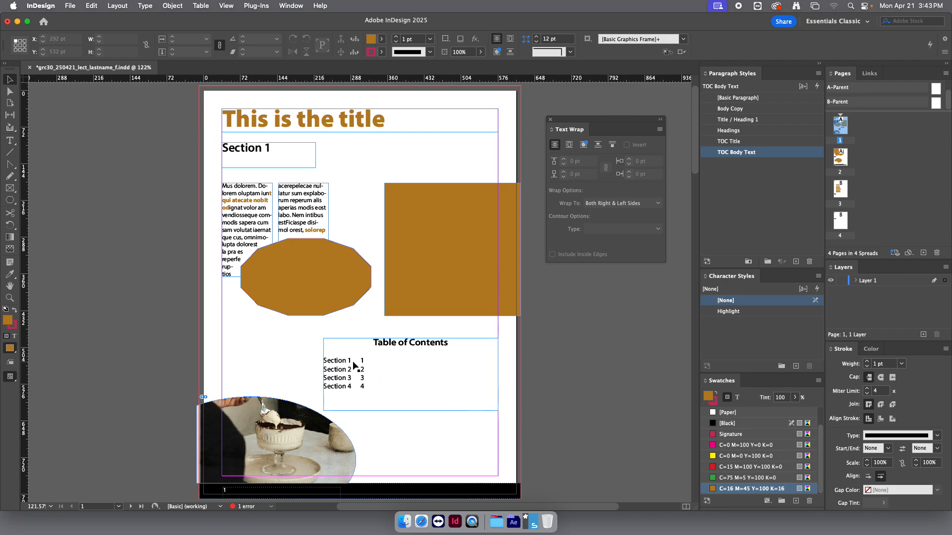
Try pushing the Section 1 page number across with extra tab characters in the table of contents, and remove them again.
double_click(353, 360)
key(Tab)
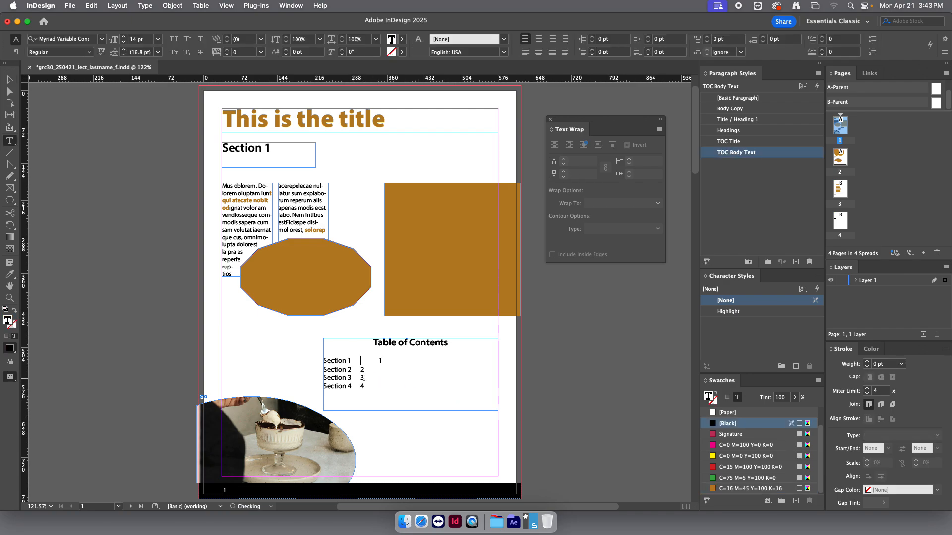
key(Tab)
key(BackSpace)
key(BackSpace)
key(BackSpace)
key(Escape)
click(93, 226)
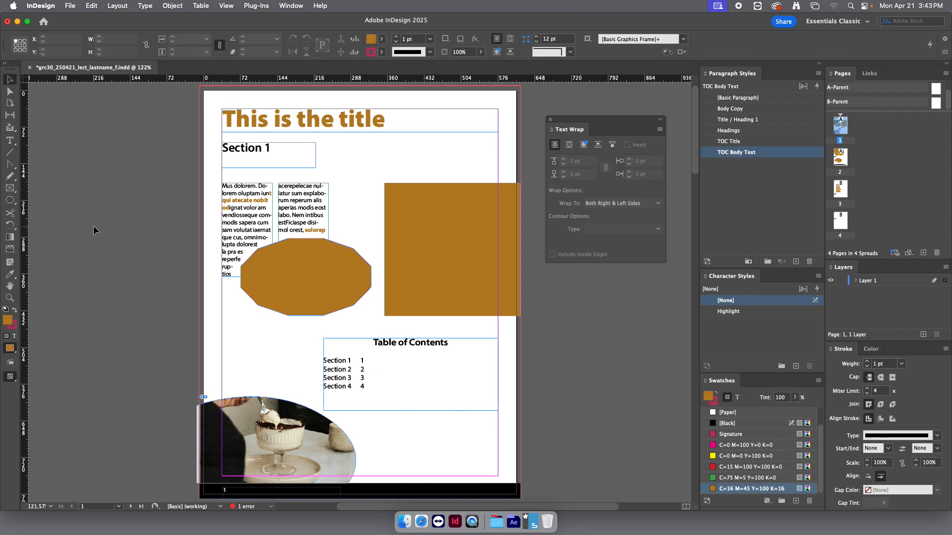
Add a right-justified tab stop at about 340 pt to the TOC Body Text style.
double_click(771, 155)
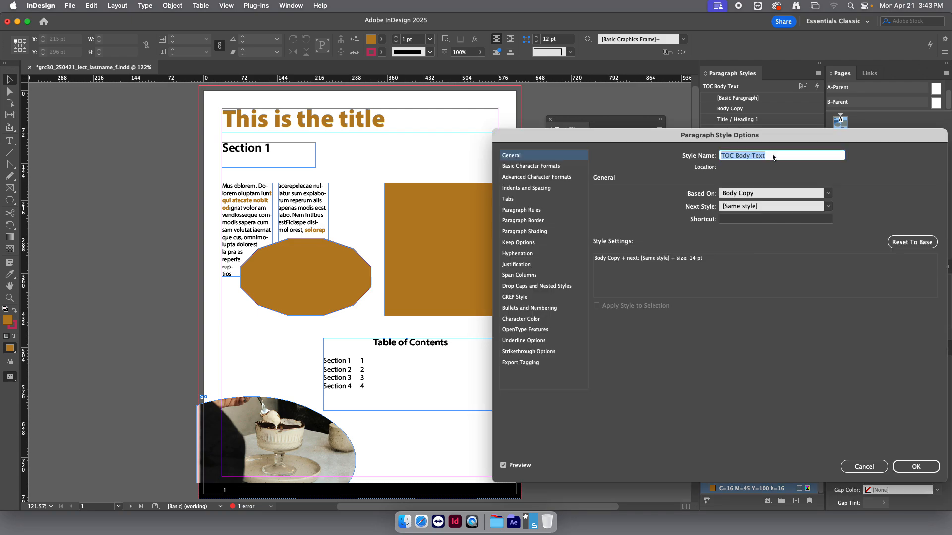
click(512, 199)
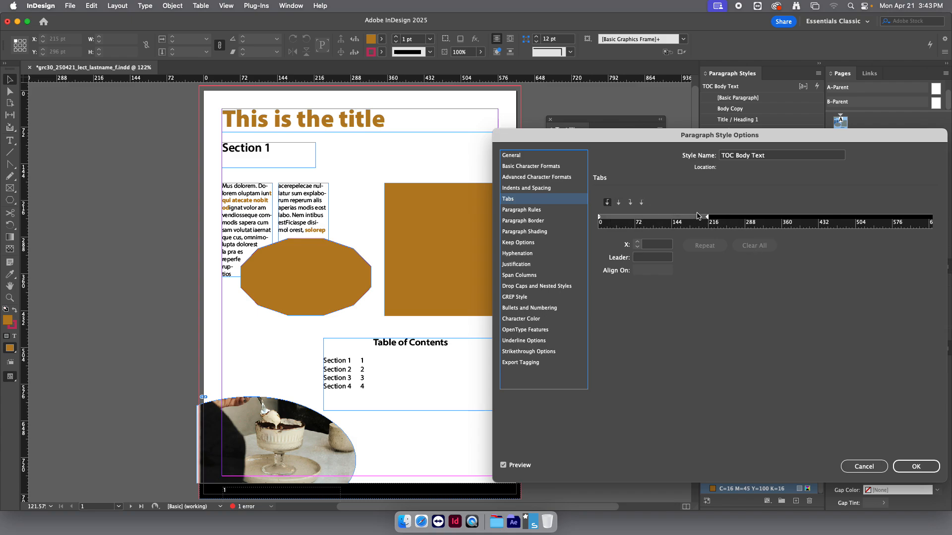
drag(655, 138, 701, 130)
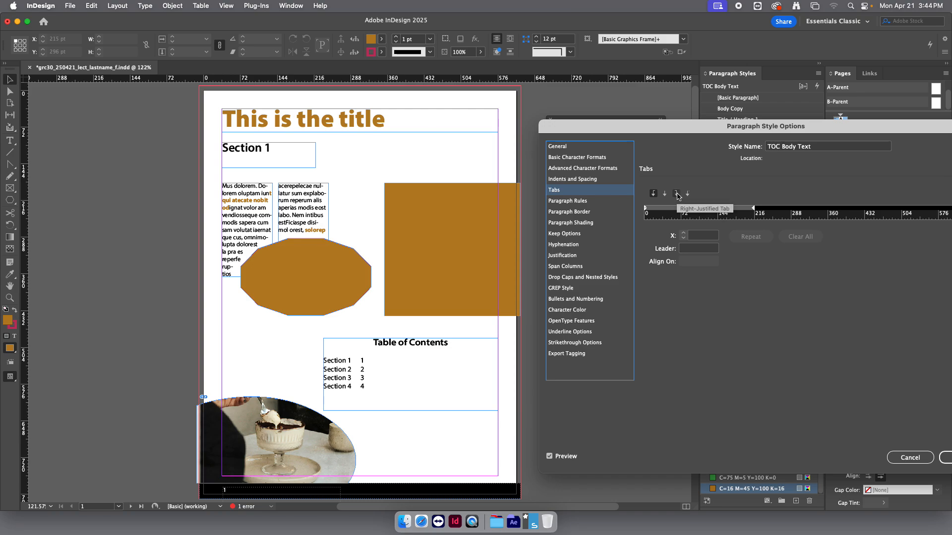
click(677, 194)
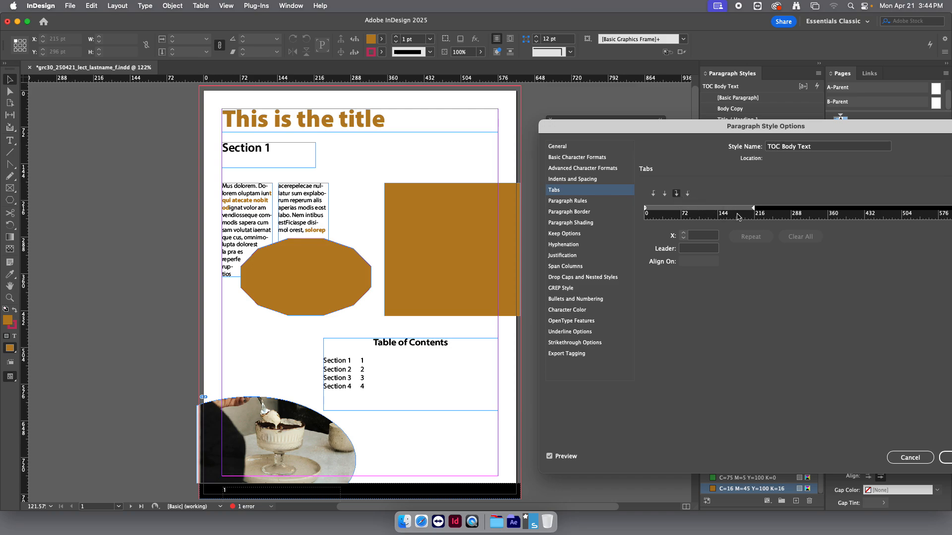
click(745, 209)
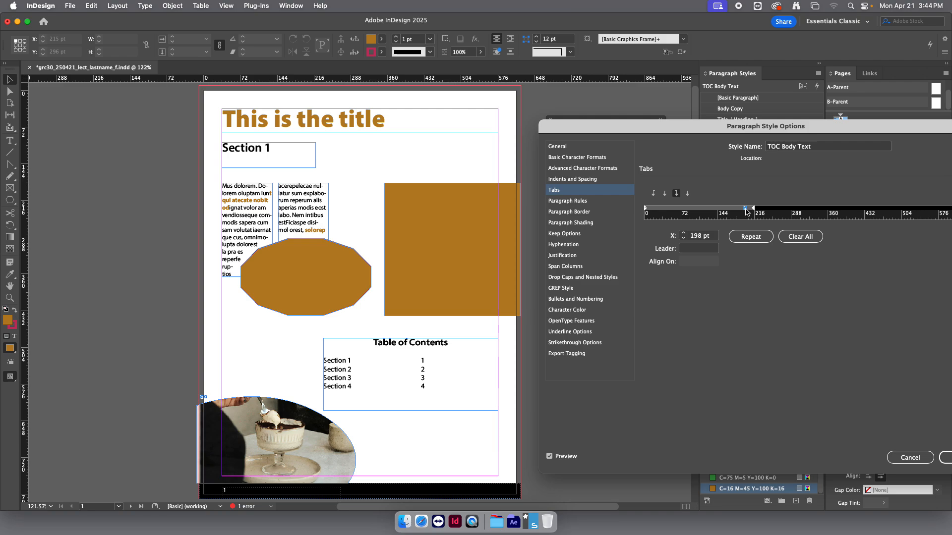
drag(746, 211, 801, 213)
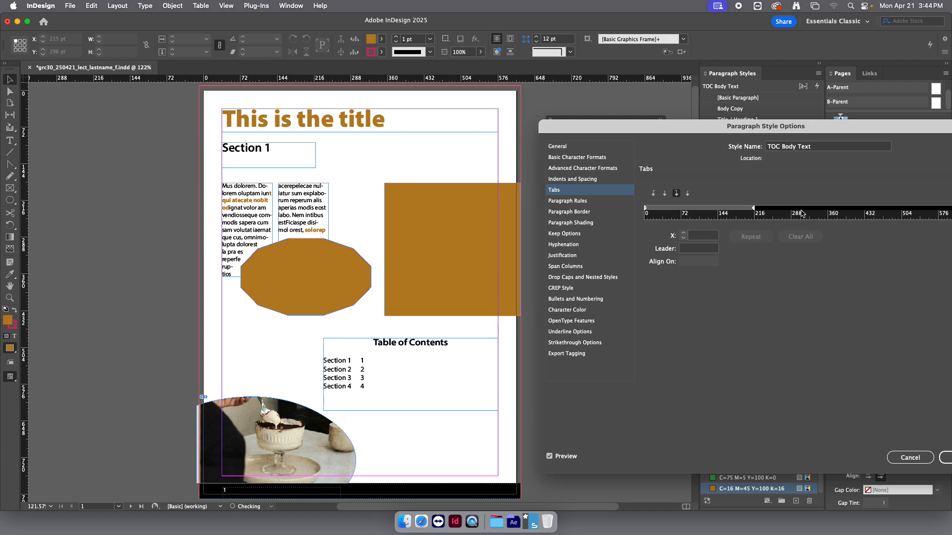
click(751, 211)
drag(751, 210, 807, 213)
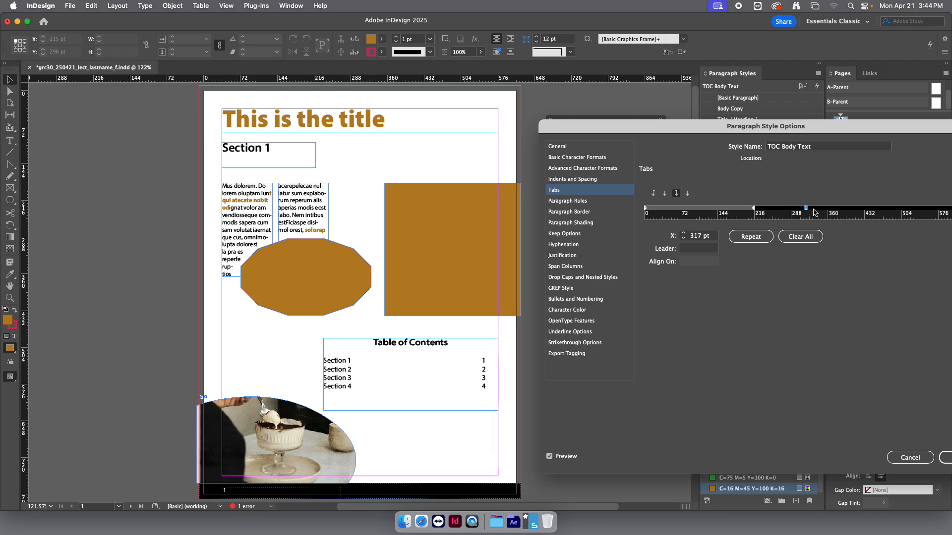
drag(806, 212, 817, 210)
Give the tab stop in TOC Body Text a period as its leader and apply the style changes.
click(701, 250)
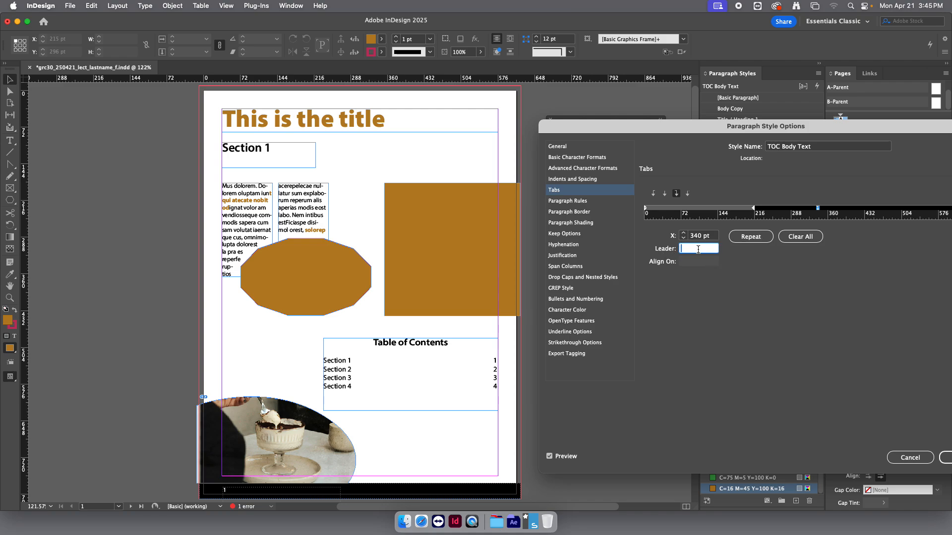
text(.)
key(Tab)
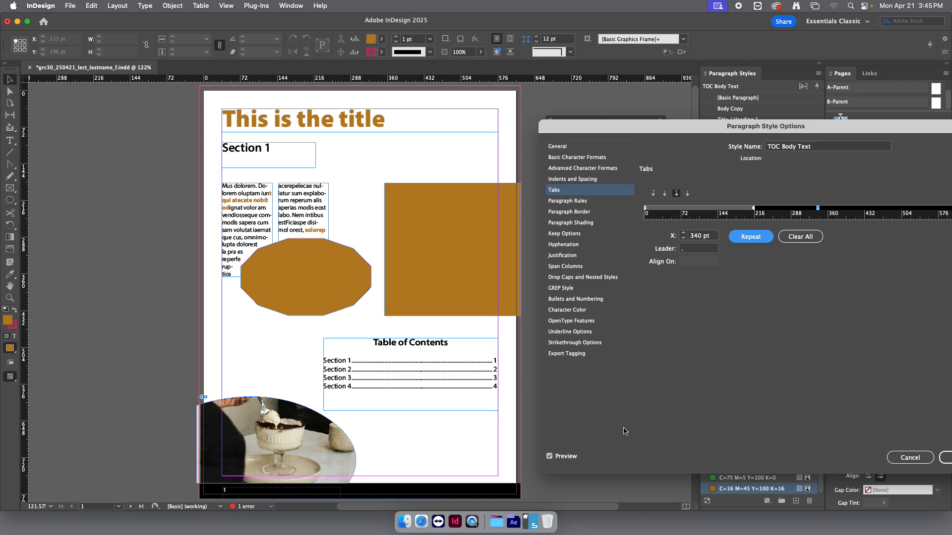
drag(786, 126, 641, 91)
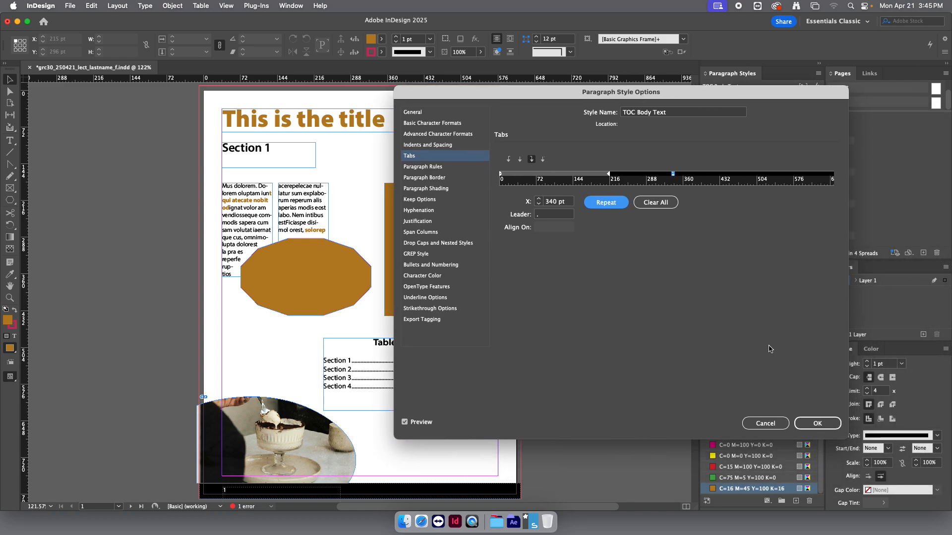
click(821, 422)
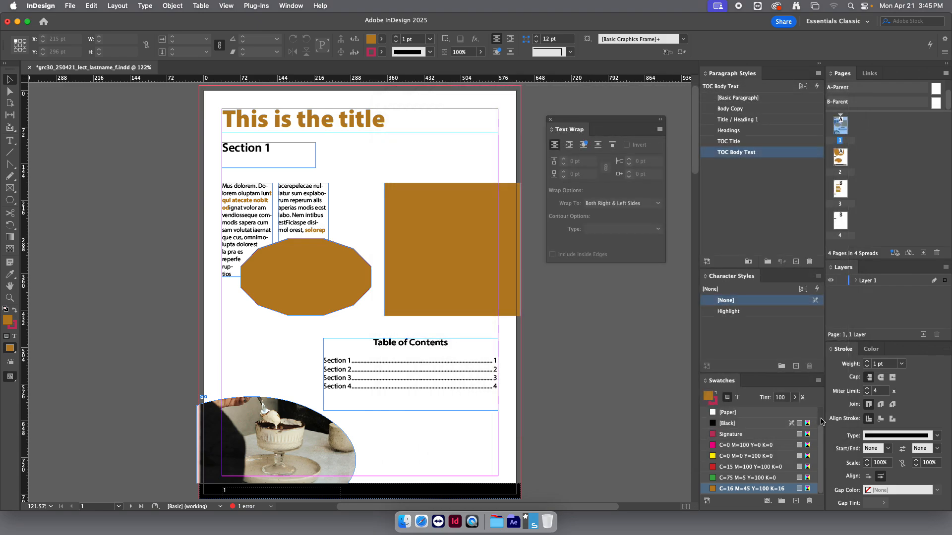
Narrow the table of contents frame from its left edge to about 222 pt wide and extend it downward to about 193 pt tall.
click(347, 373)
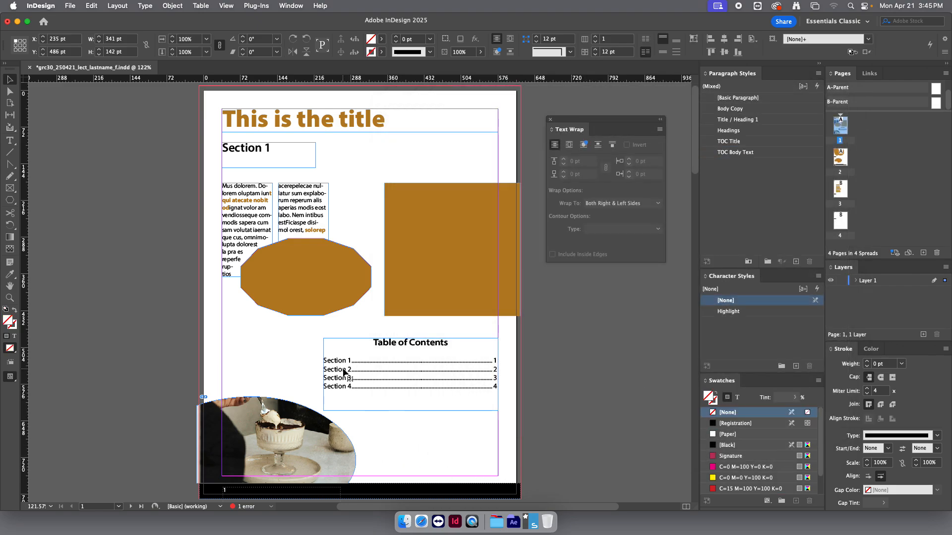
click(334, 336)
drag(323, 375, 385, 376)
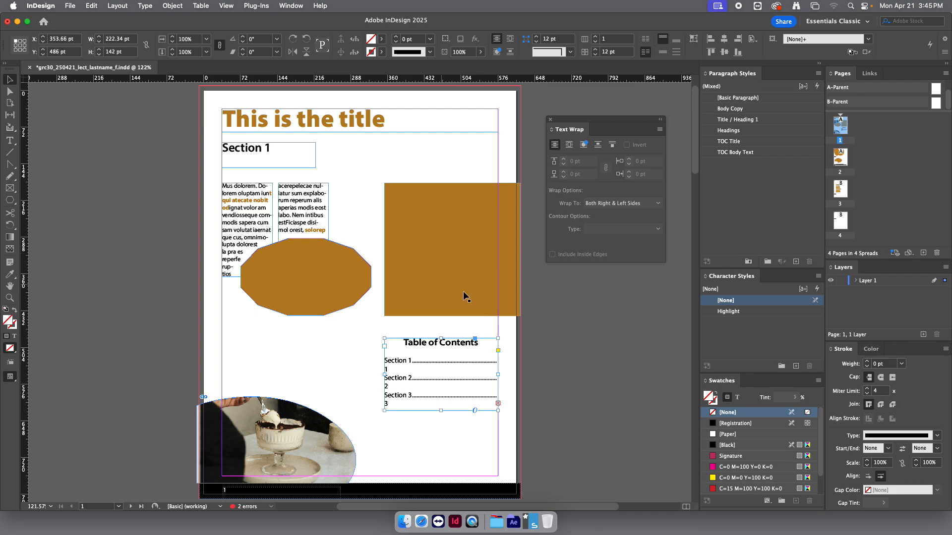
drag(441, 411, 445, 436)
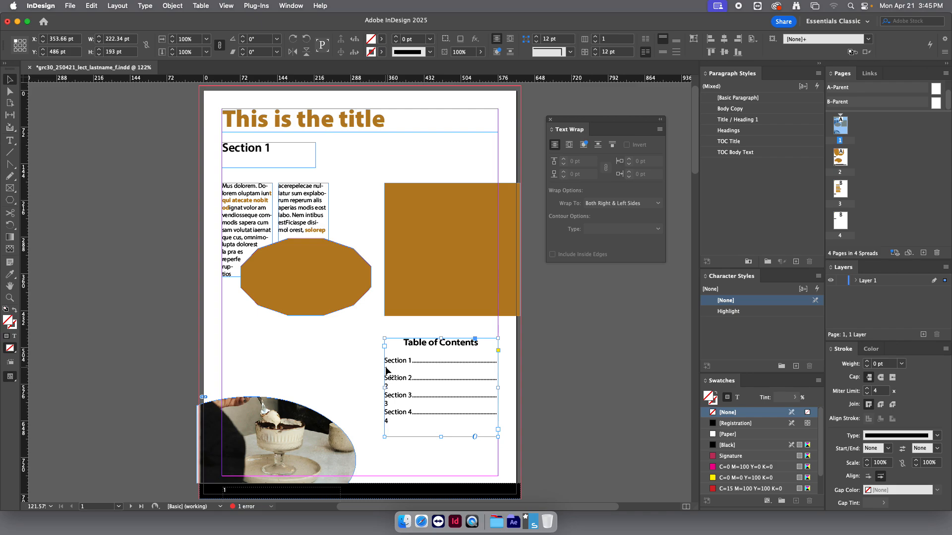
click(616, 405)
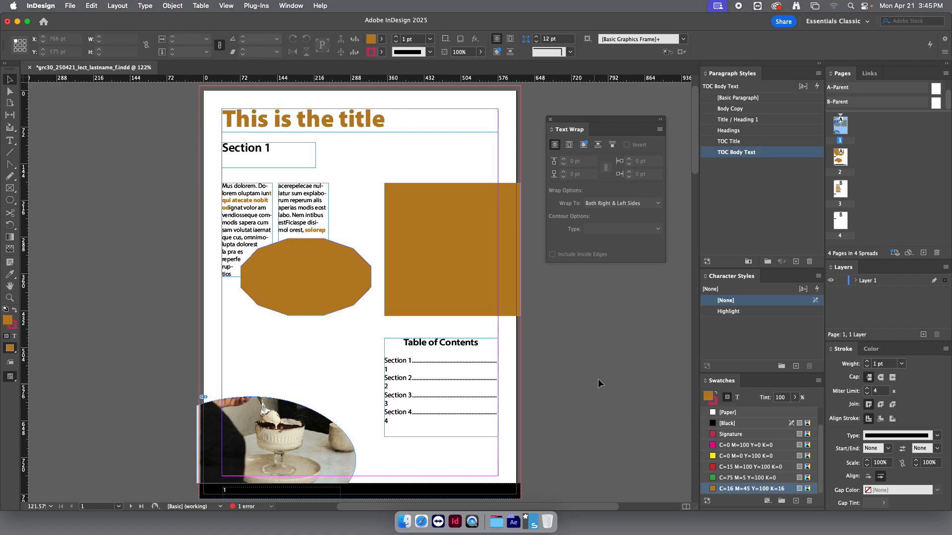
Move the right-justified tab stop in the TOC Body Text paragraph style to 214 pt.
double_click(779, 153)
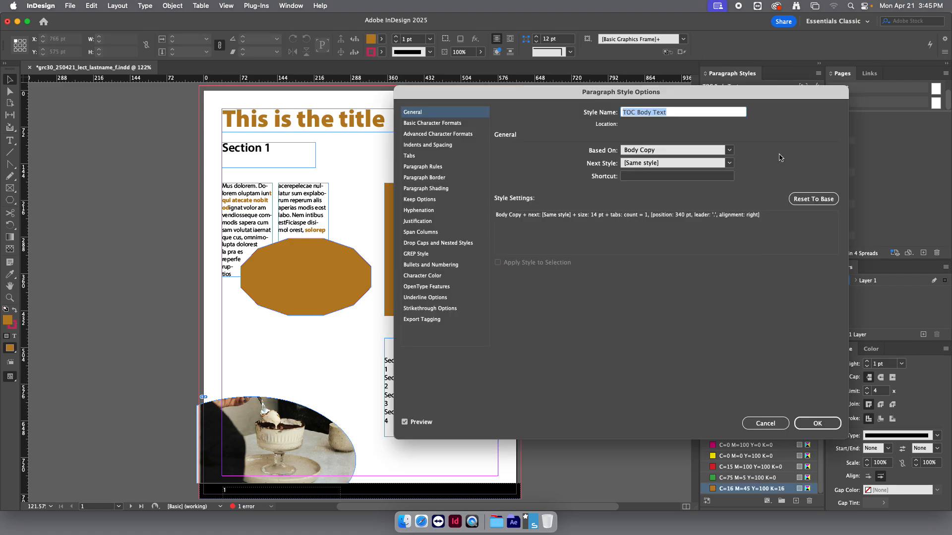
click(409, 156)
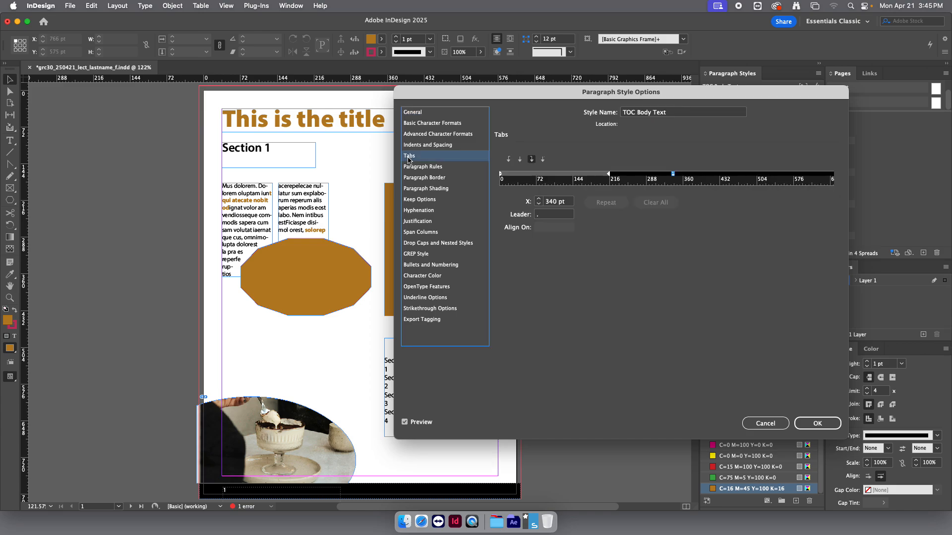
drag(625, 95, 747, 88)
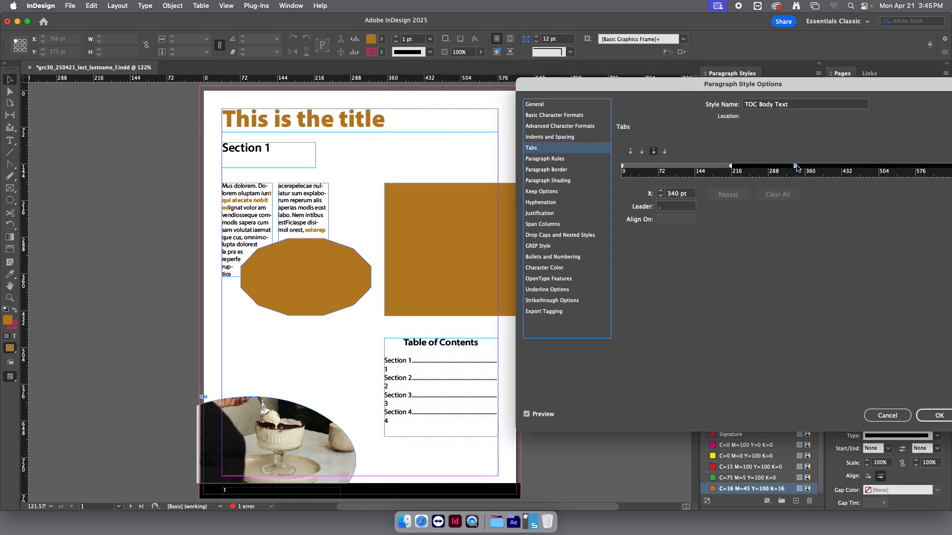
drag(795, 166, 757, 172)
click(759, 169)
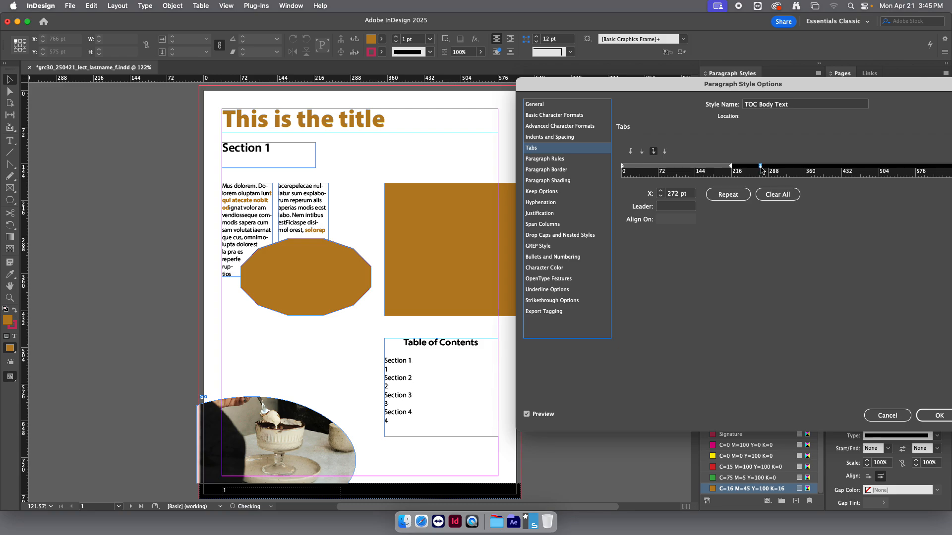
drag(759, 167, 732, 170)
Set the leader of the TOC Body Text tab stop to a period and apply the style changes.
click(677, 207)
text(0)
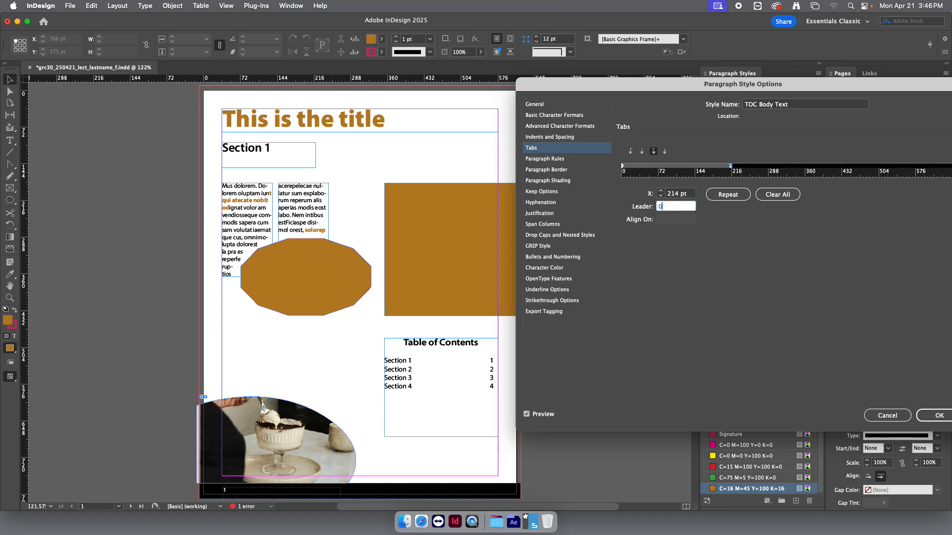
key(BackSpace)
key(Tab)
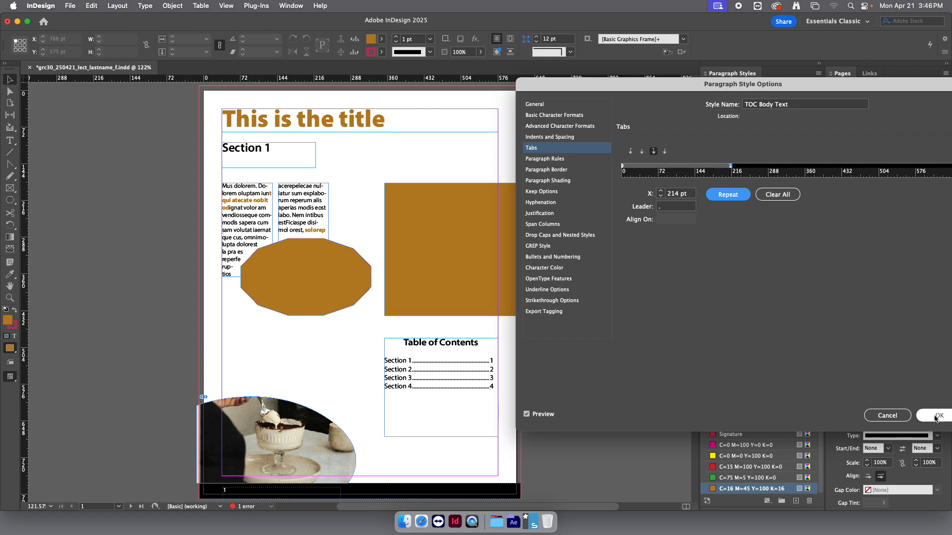
click(935, 417)
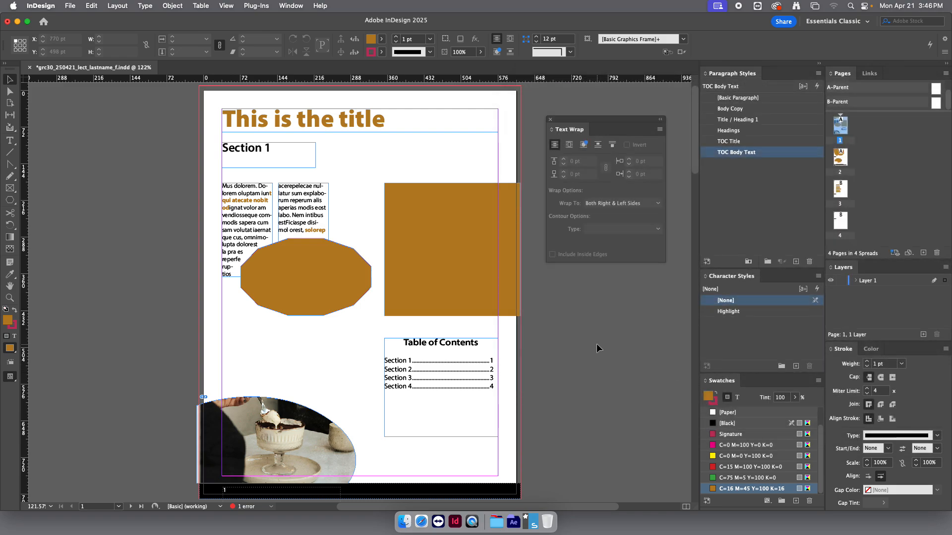
Check the page in preview mode, return to the normal view, and save the document.
key(w)
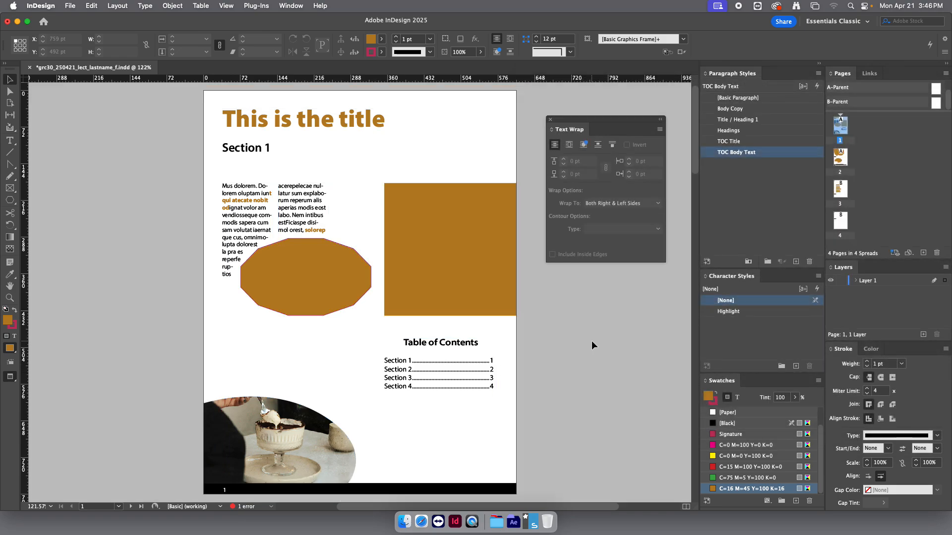
key(w)
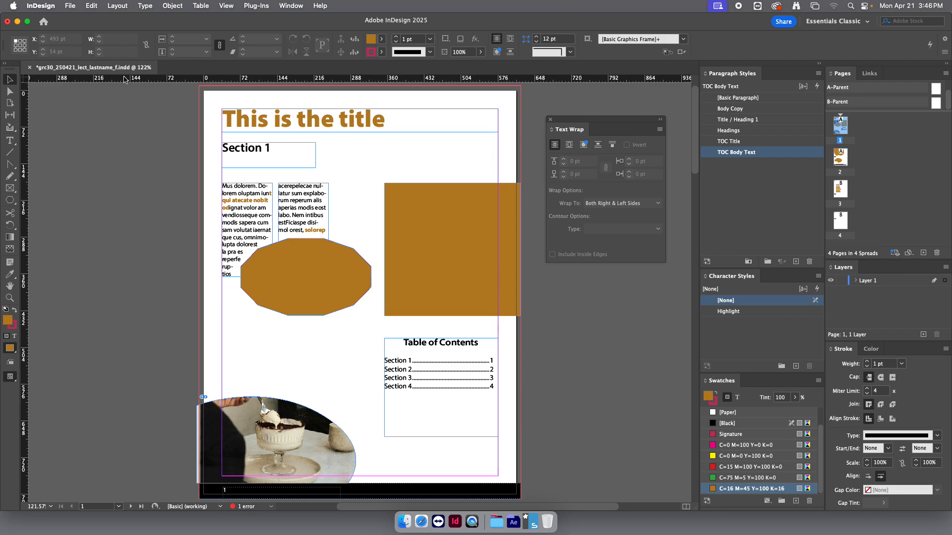
key(super+s)
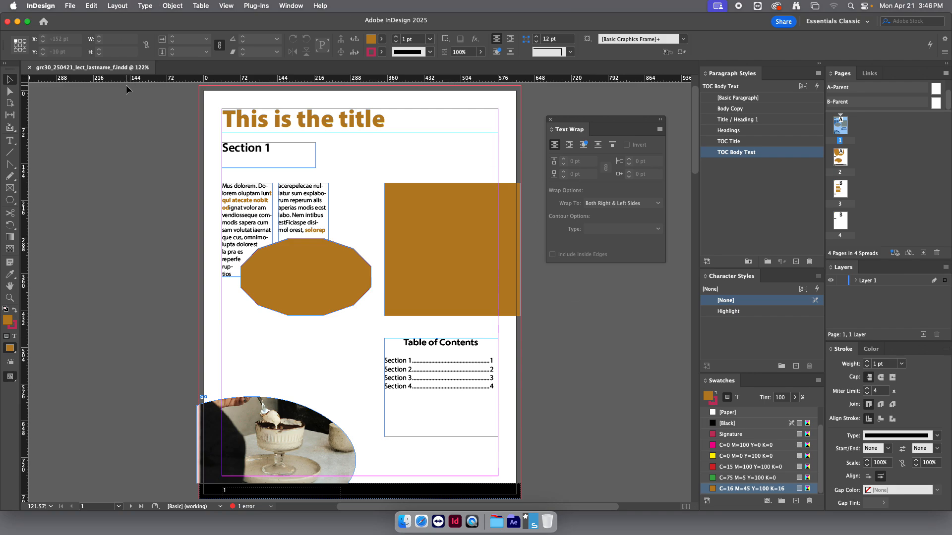
Start exporting the document to the Desktop in Adobe PDF (Interactive) format, keeping the document name as the file name.
click(70, 6)
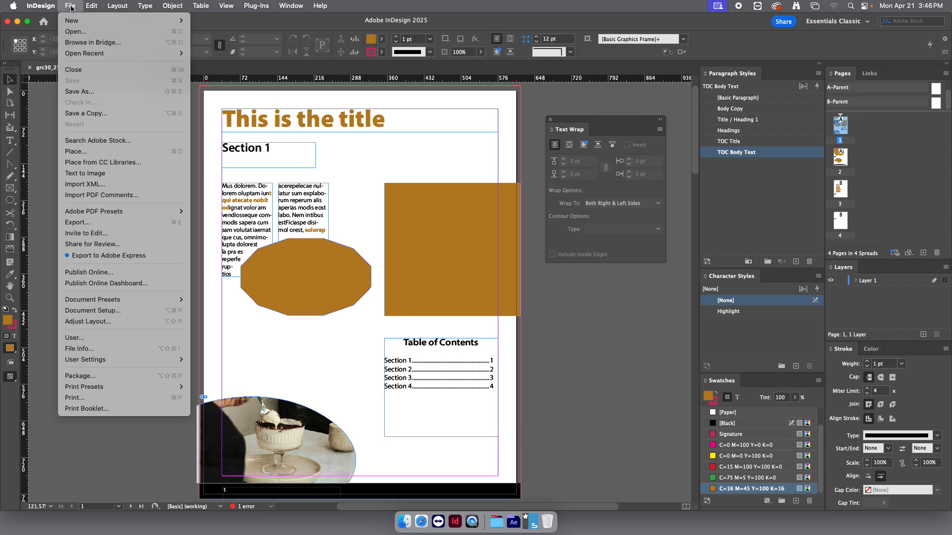
click(80, 223)
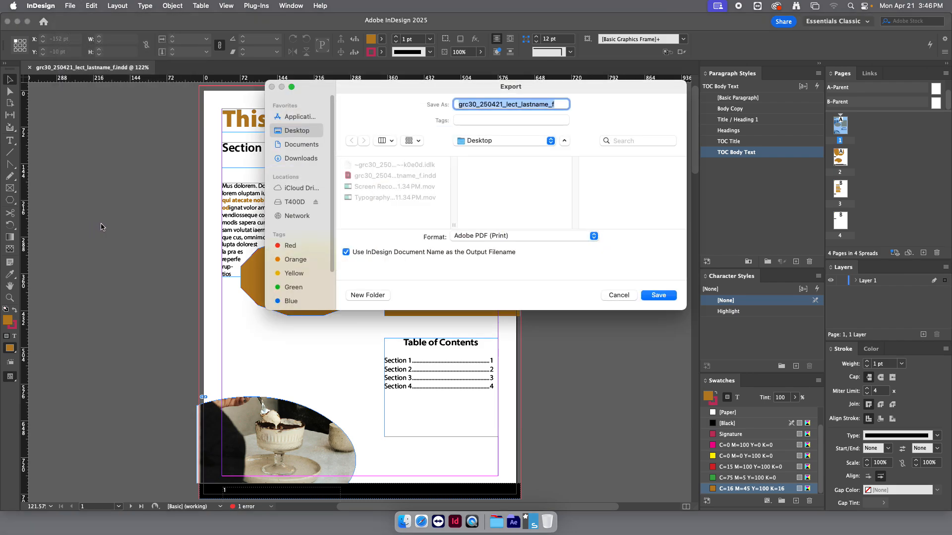
click(510, 237)
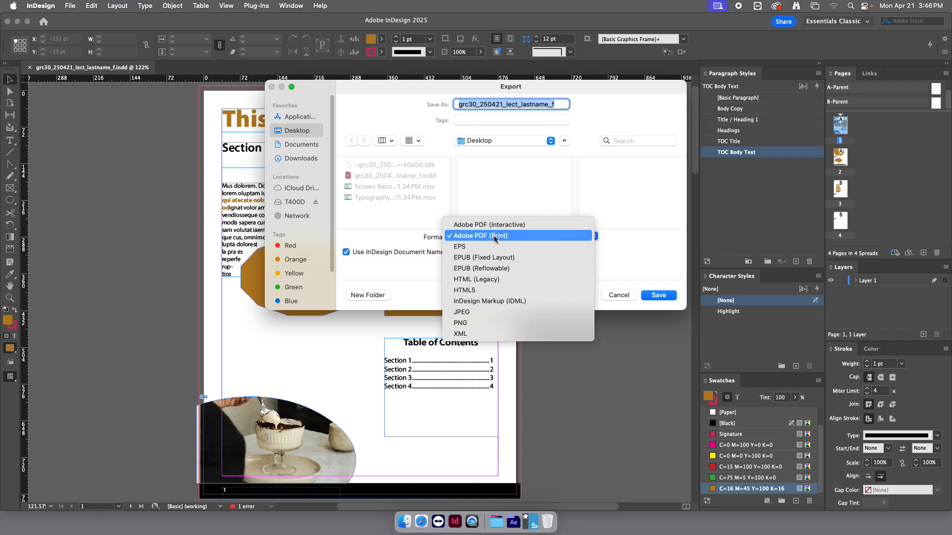
click(497, 225)
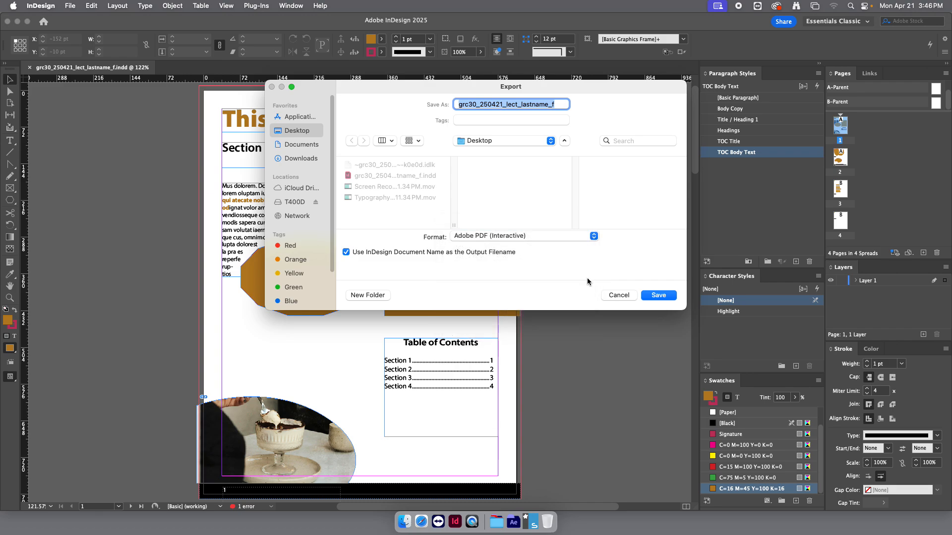
click(662, 297)
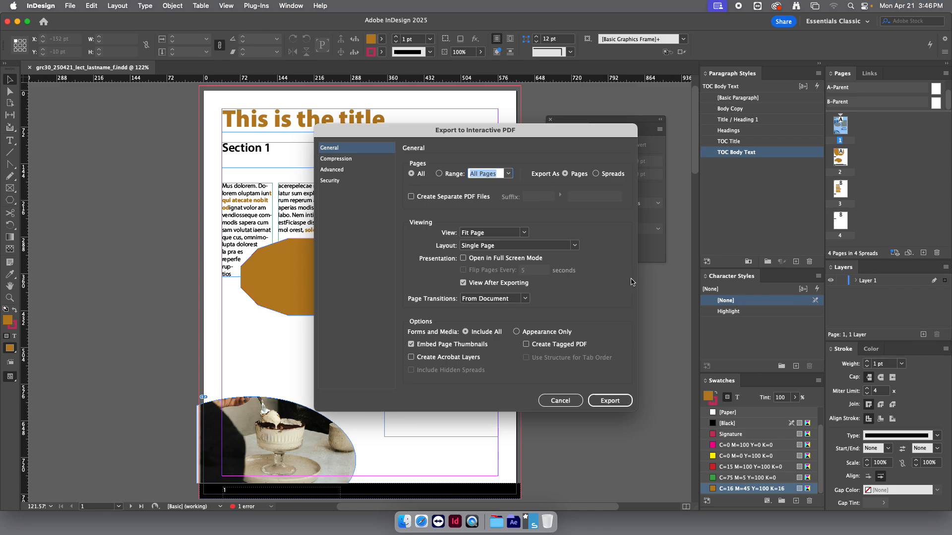
Review the advanced and security options, then export all pages as an interactive PDF despite the overset text.
click(333, 170)
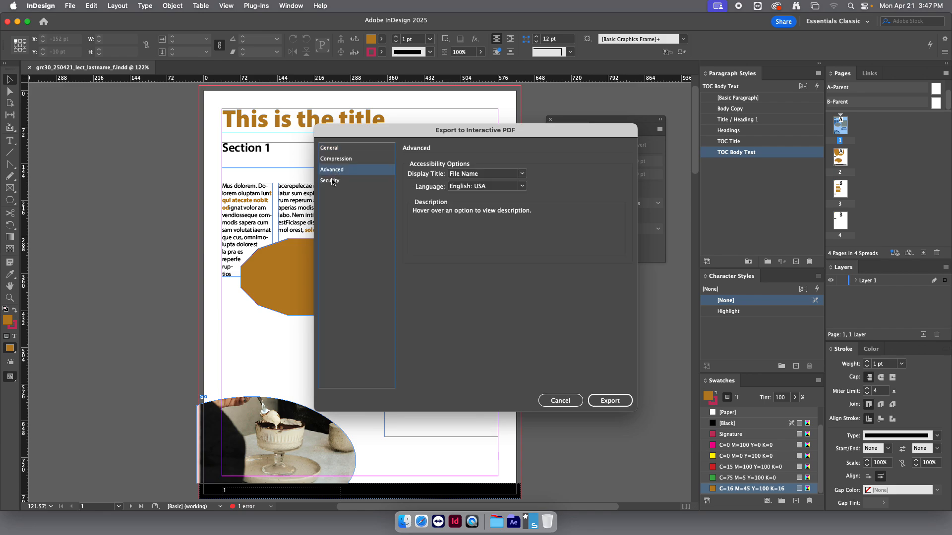
click(332, 182)
click(331, 149)
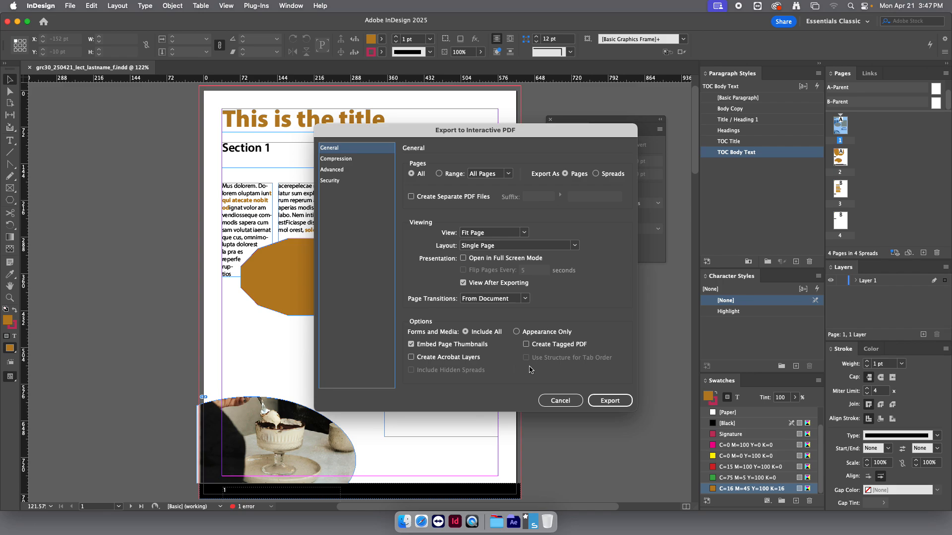
click(610, 401)
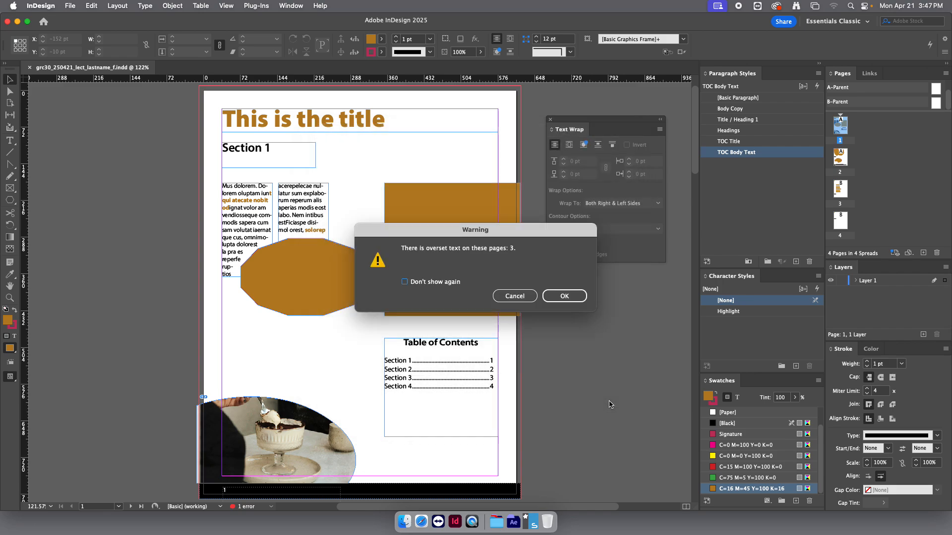
click(568, 296)
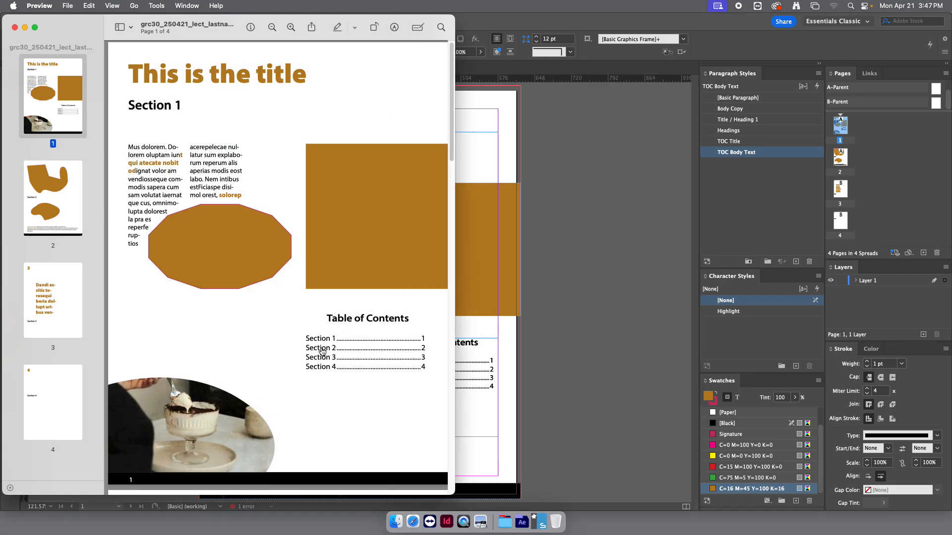
Test the table of contents links in the exported PDF, going back to page 1 between sections.
scroll(321, 351, down, 10)
scroll(229, 272, up, 10)
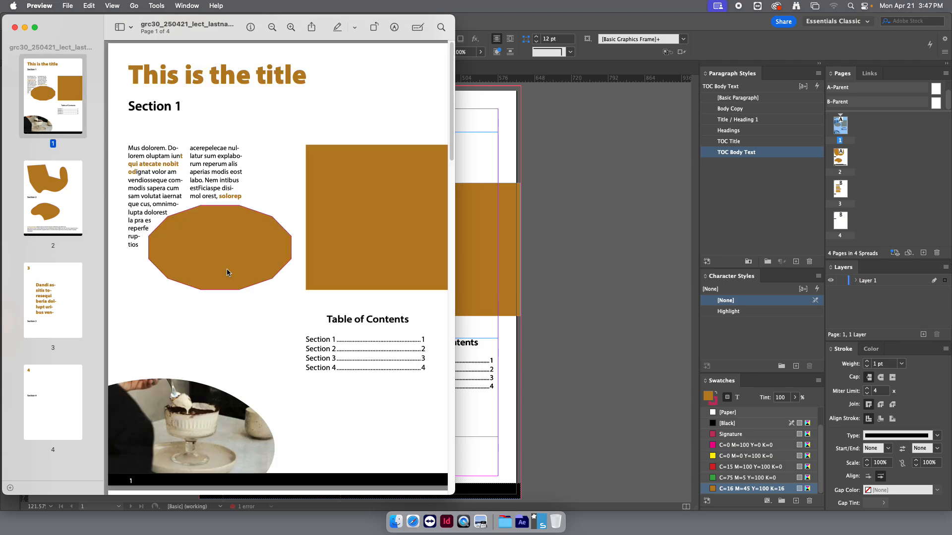
click(320, 362)
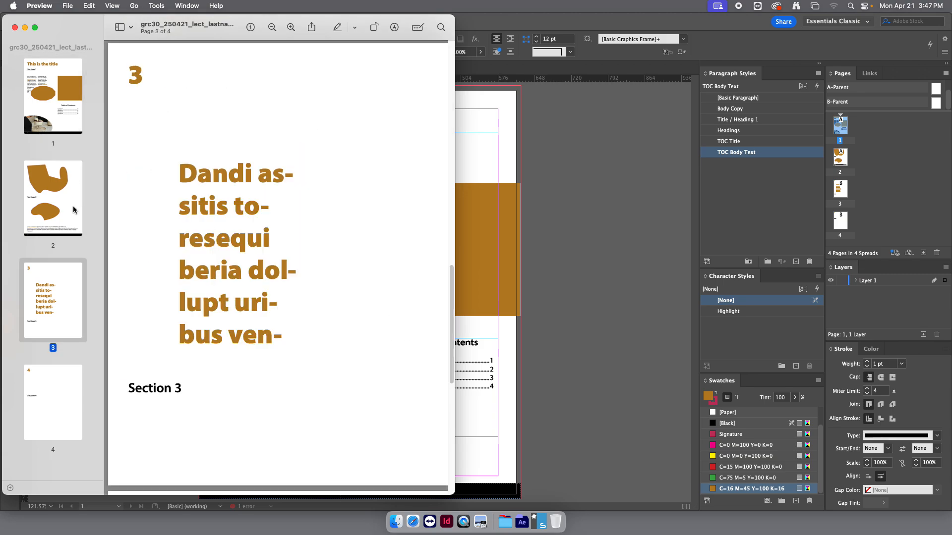
click(56, 130)
click(329, 361)
click(69, 106)
click(318, 371)
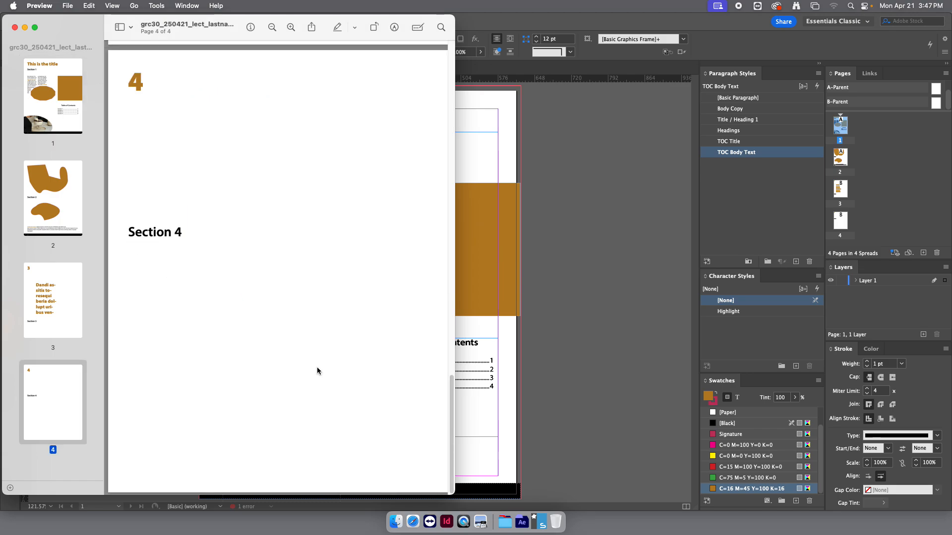
click(50, 102)
click(311, 342)
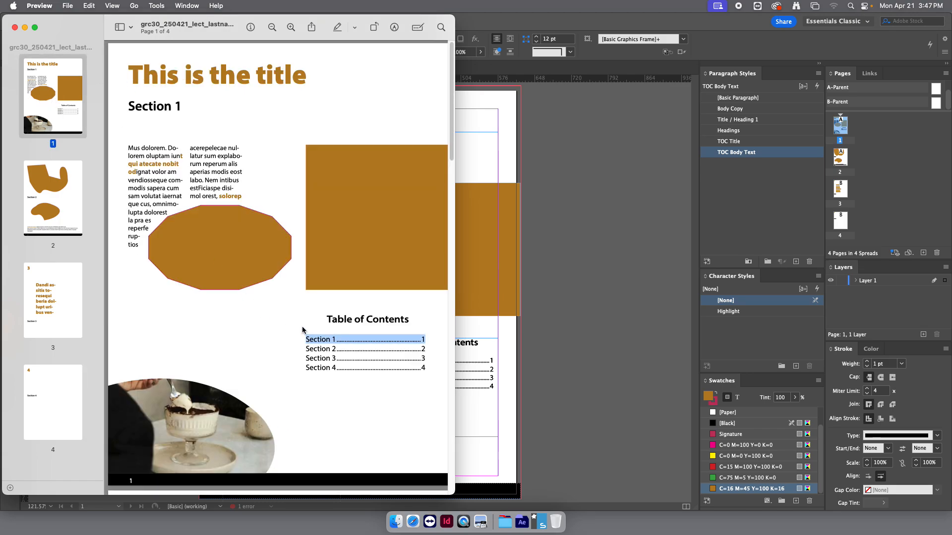
click(67, 201)
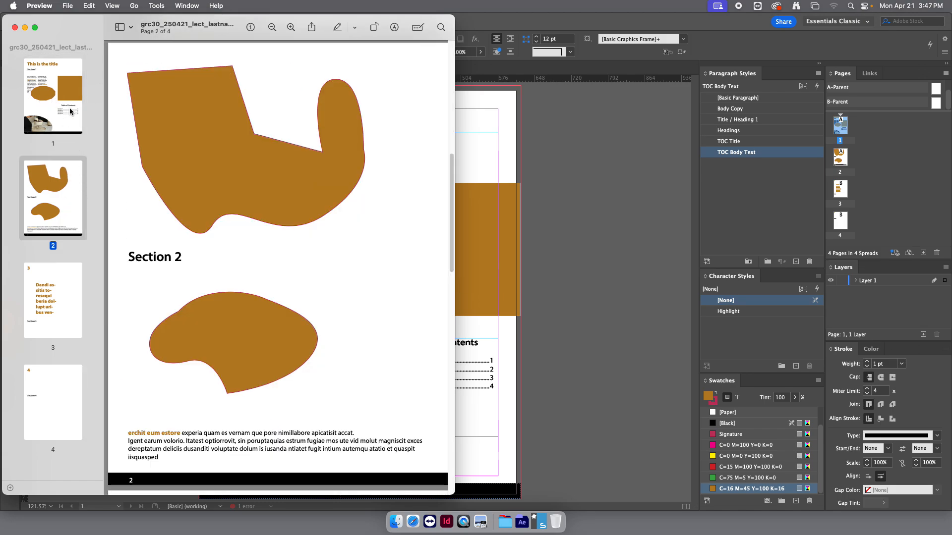
click(72, 110)
click(317, 369)
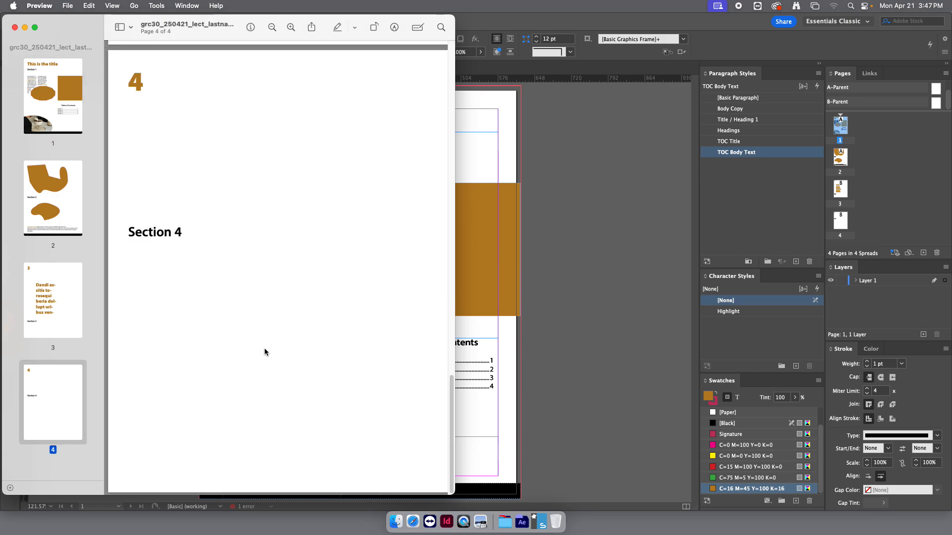
click(51, 127)
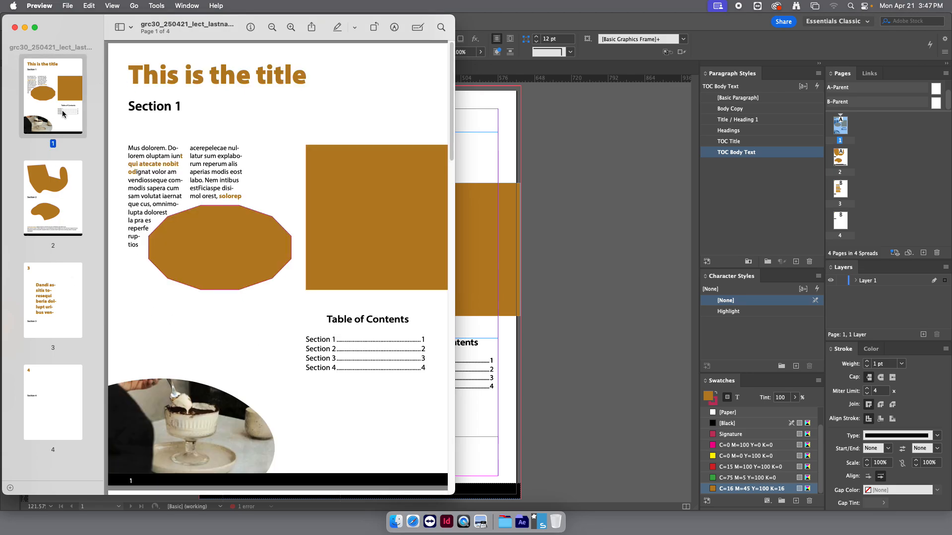
Close the exported PDF, return to InDesign, and save the document.
click(25, 27)
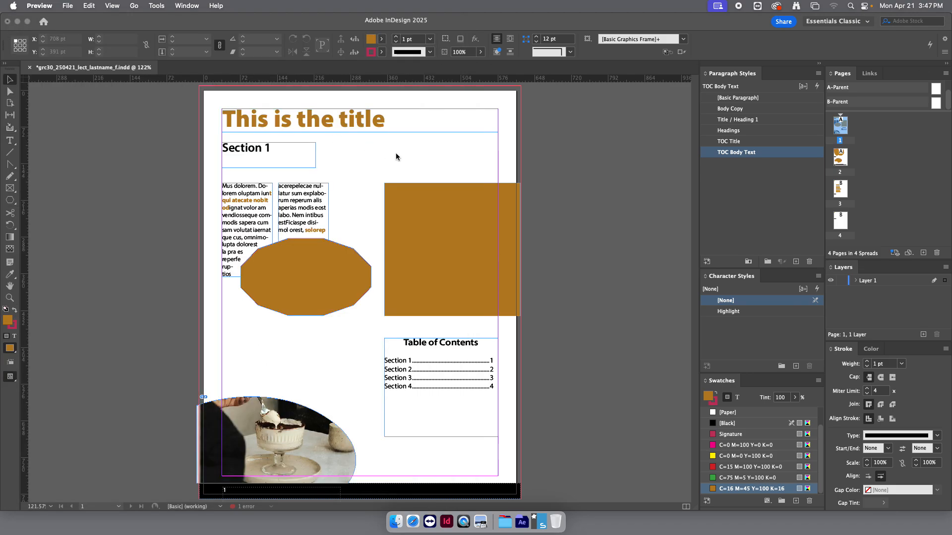
click(557, 157)
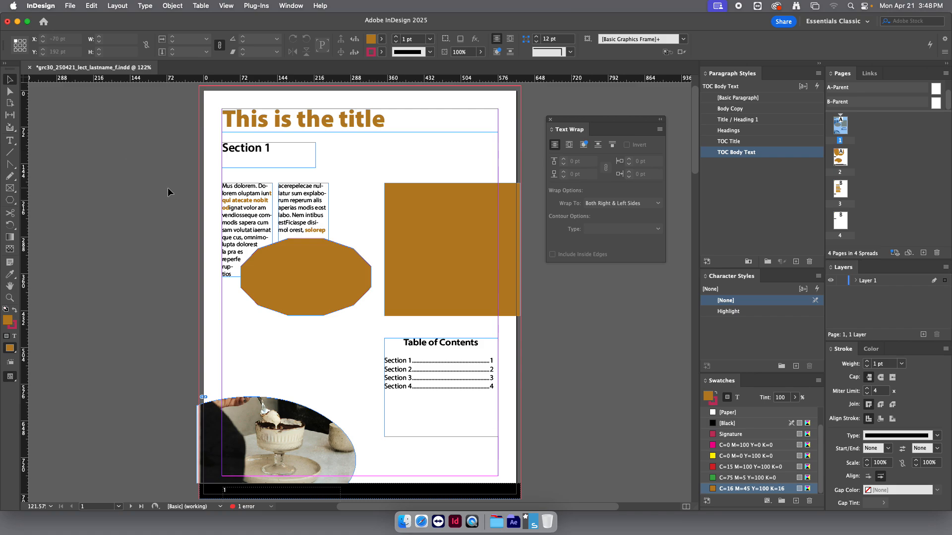
key(super+s)
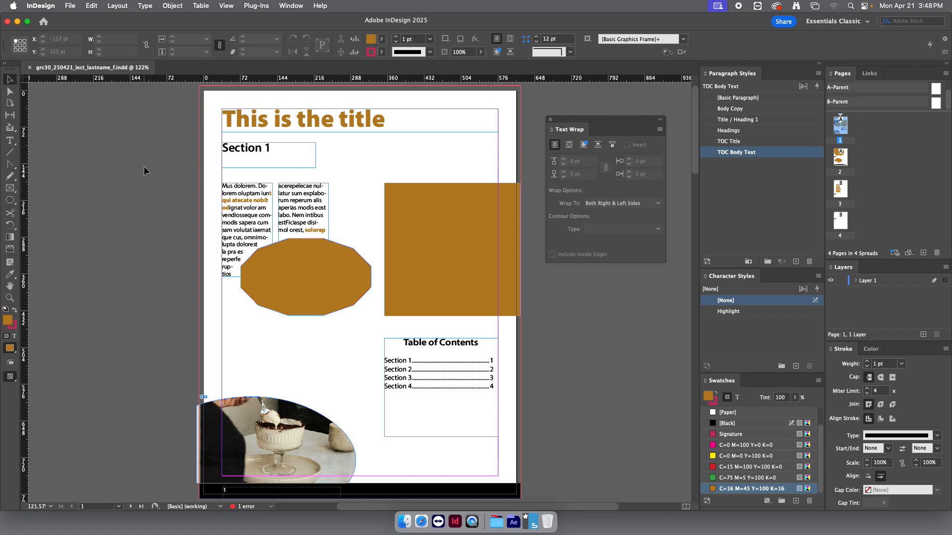